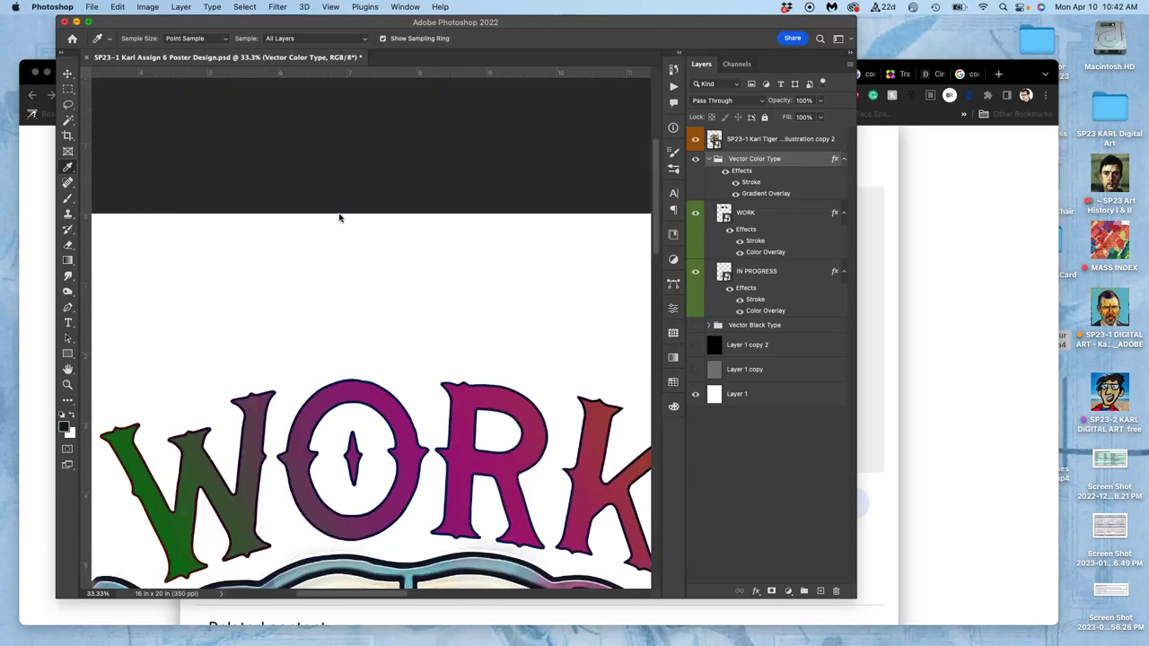
- Toggle the colour type's Gradient Overlay and the black background layer to compare, ending on grey
scroll(339, 217, down, 2)
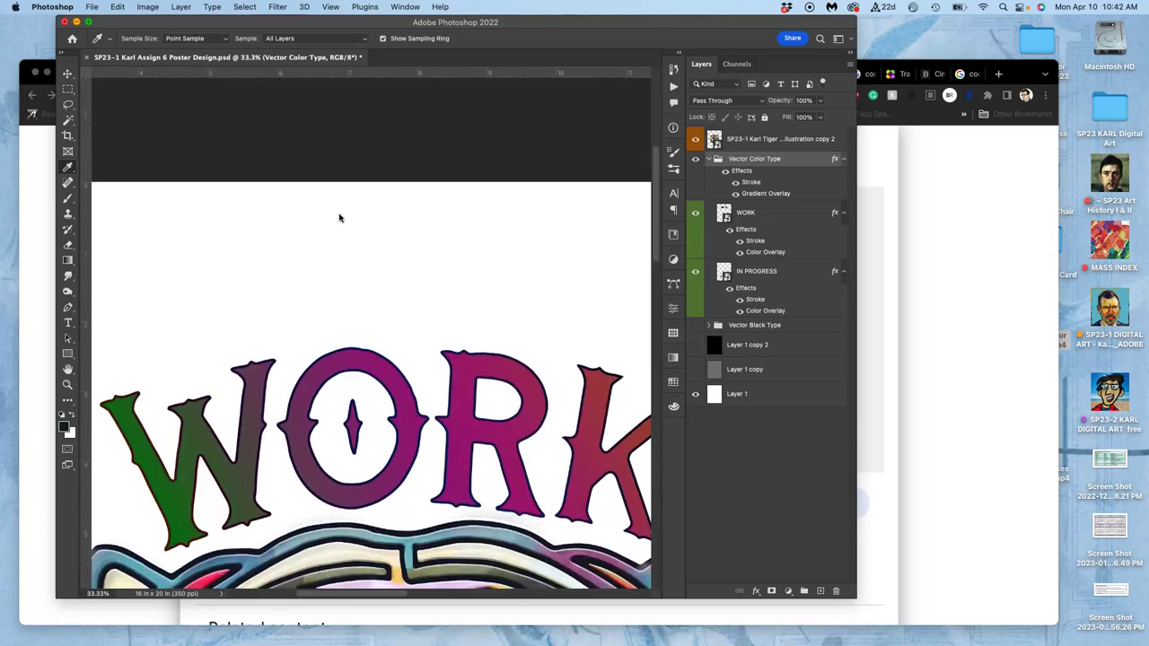
click(736, 193)
scroll(464, 375, down, 1)
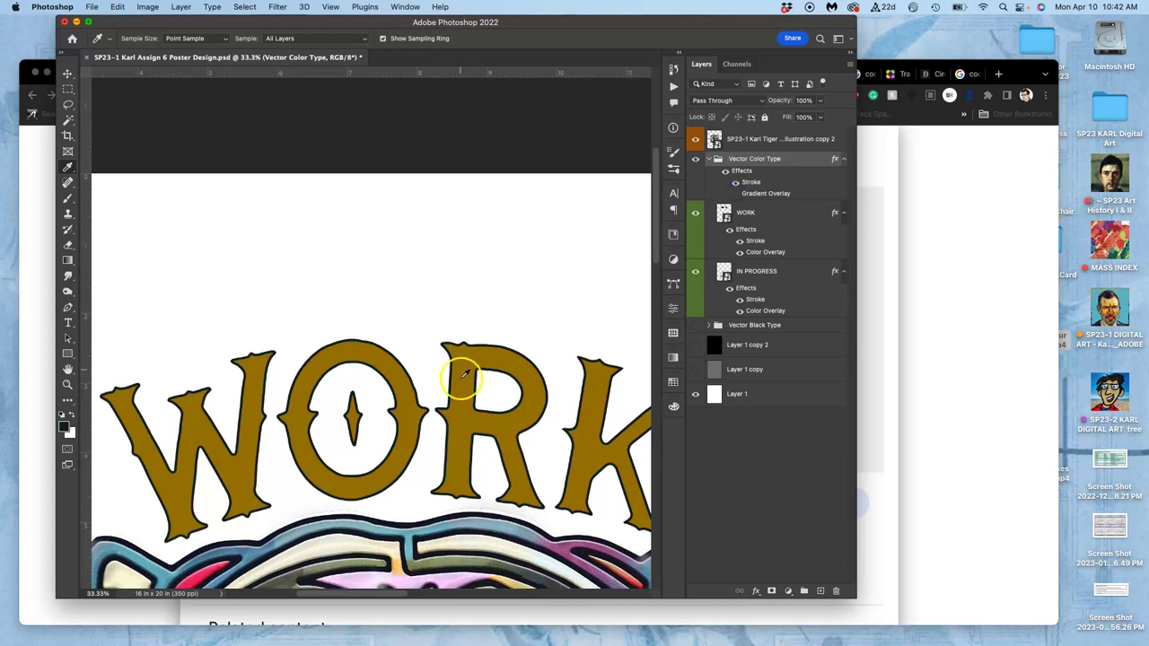
scroll(464, 375, down, 6)
scroll(346, 303, down, 1)
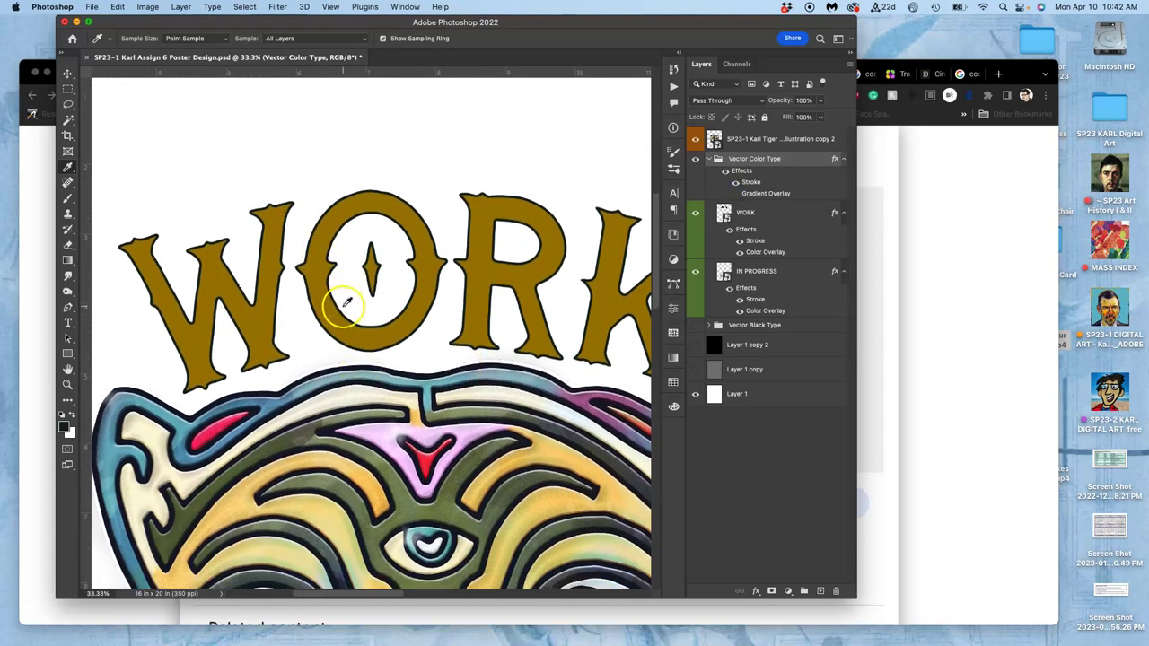
scroll(346, 303, down, 5)
click(695, 346)
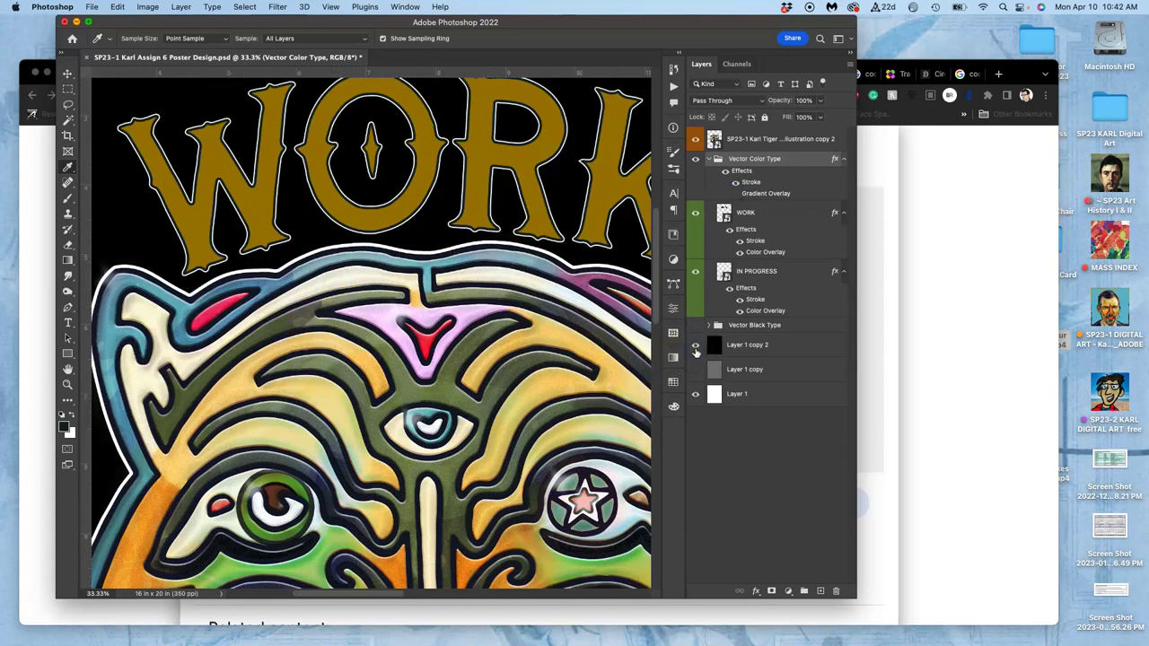
scroll(539, 187, up, 3)
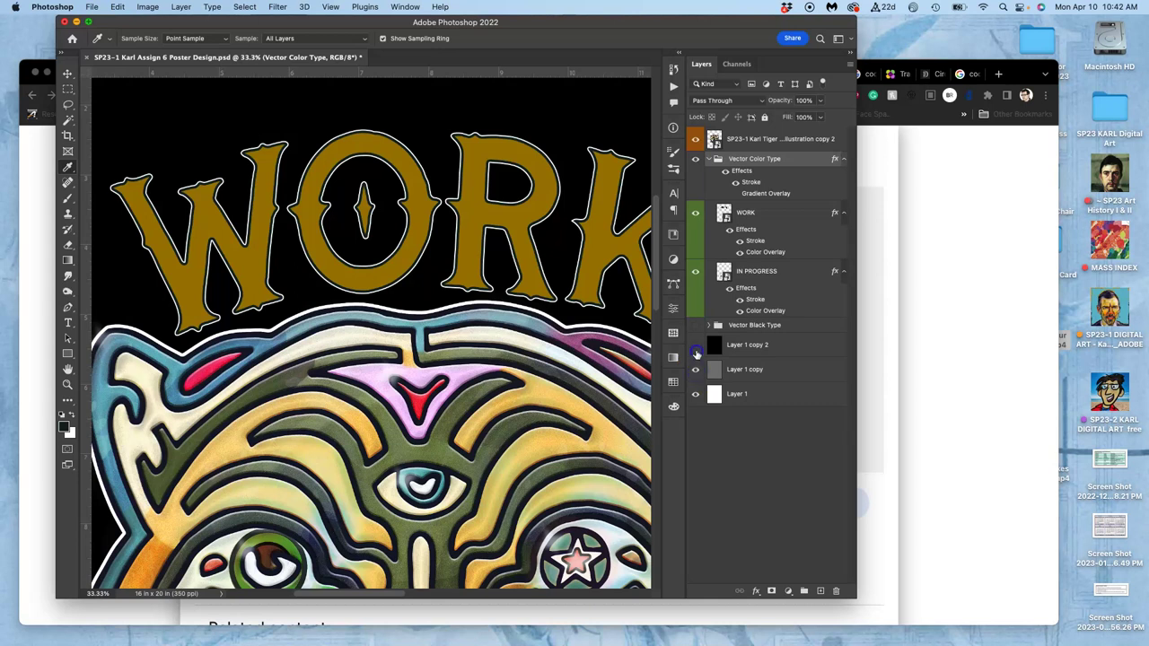
click(696, 354)
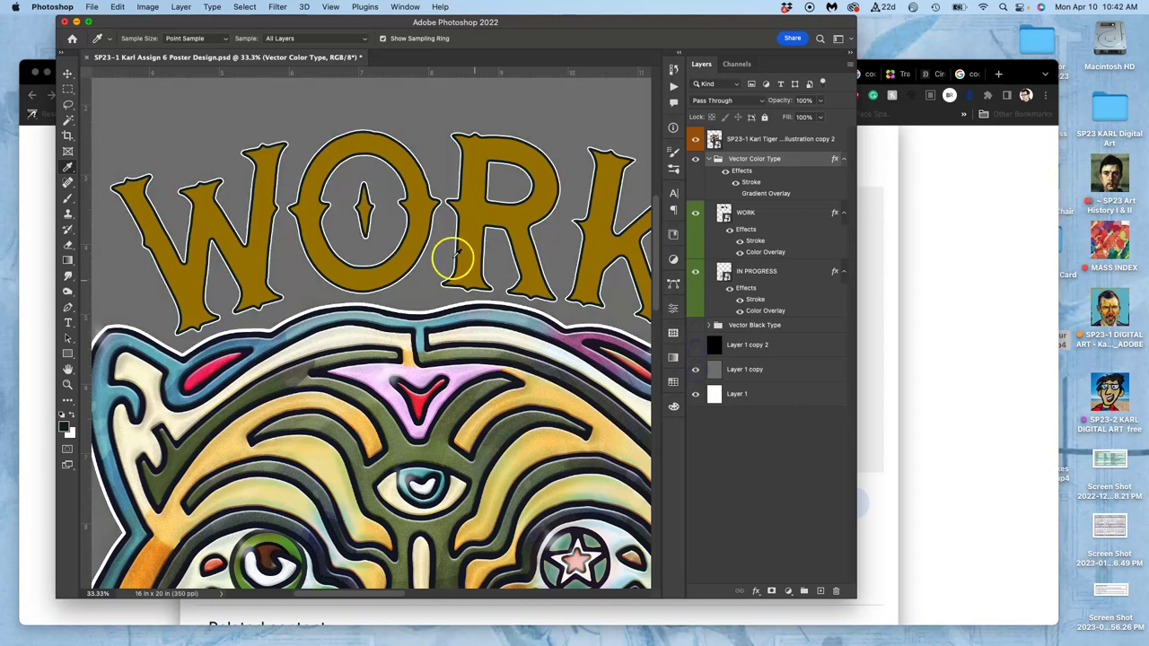
click(735, 193)
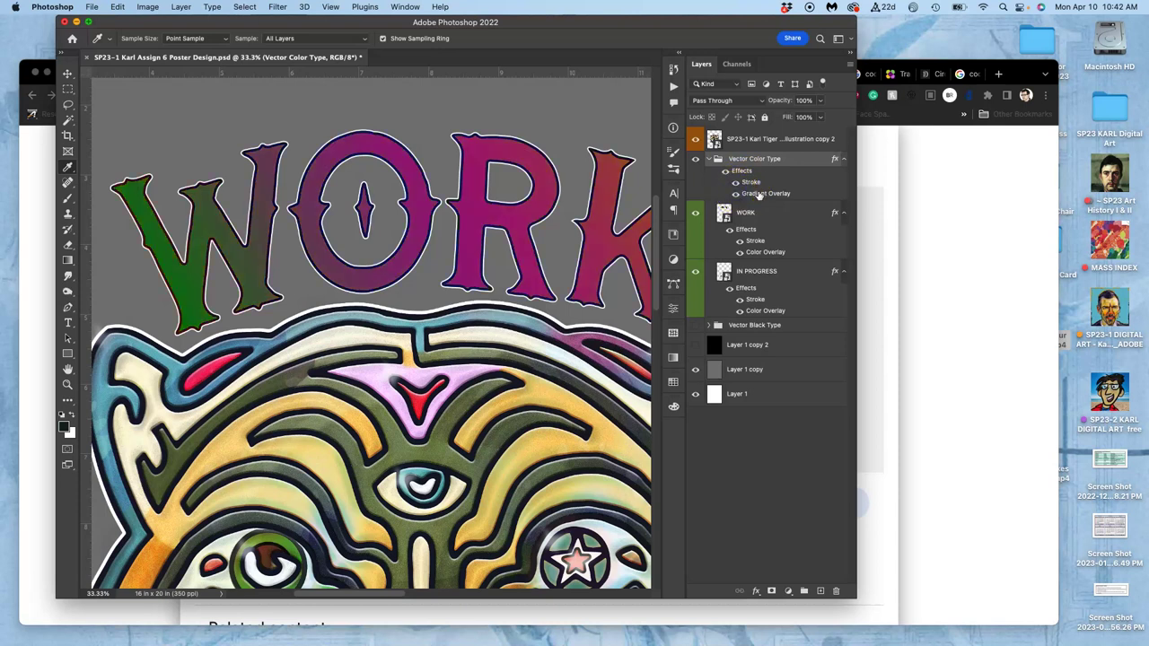
- Open the colour type's Gradient Overlay settings and set the angle to 90°
double_click(758, 194)
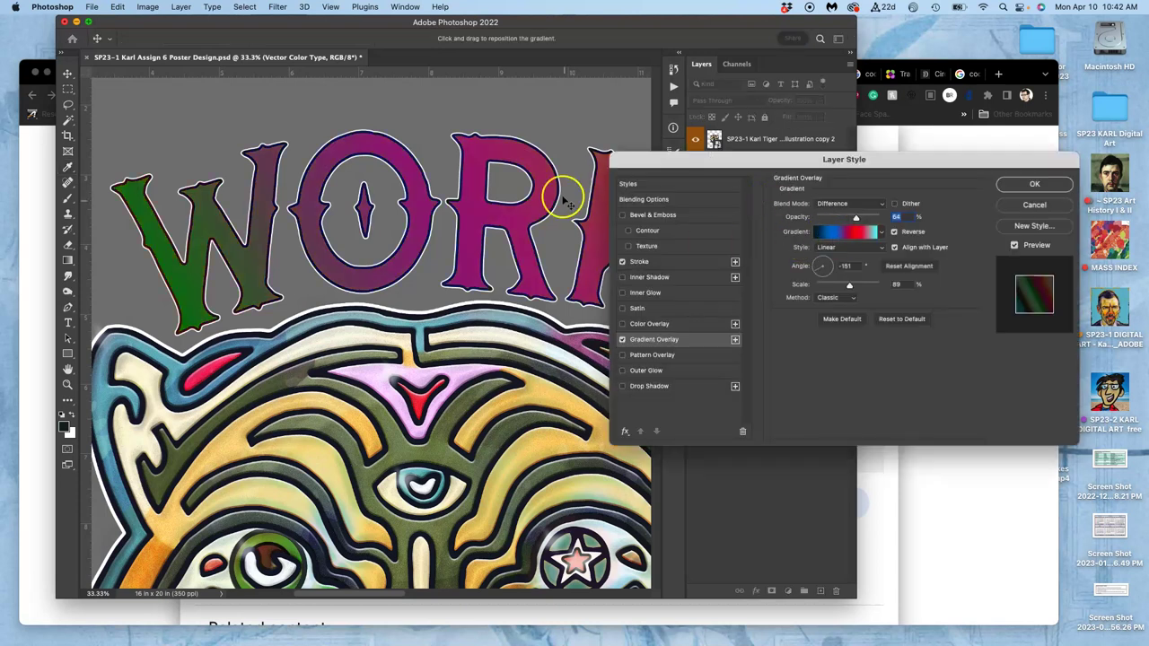
scroll(574, 190, right, 3)
scroll(580, 189, down, 5)
scroll(580, 190, down, 10)
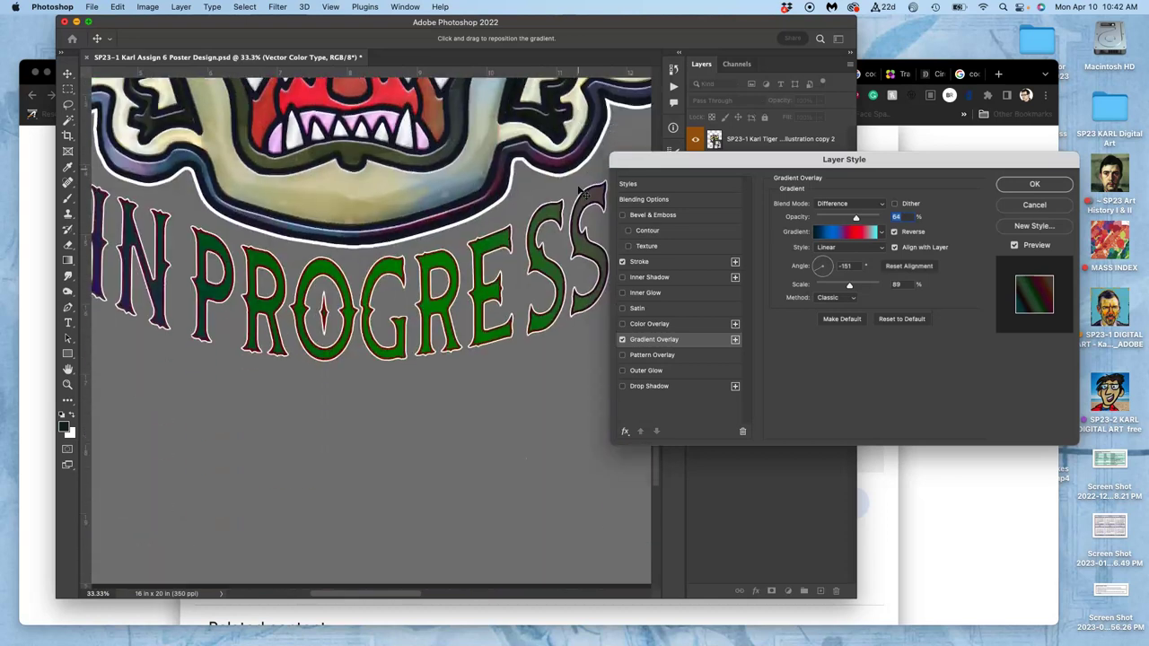
scroll(580, 190, left, 1)
scroll(525, 202, down, 15)
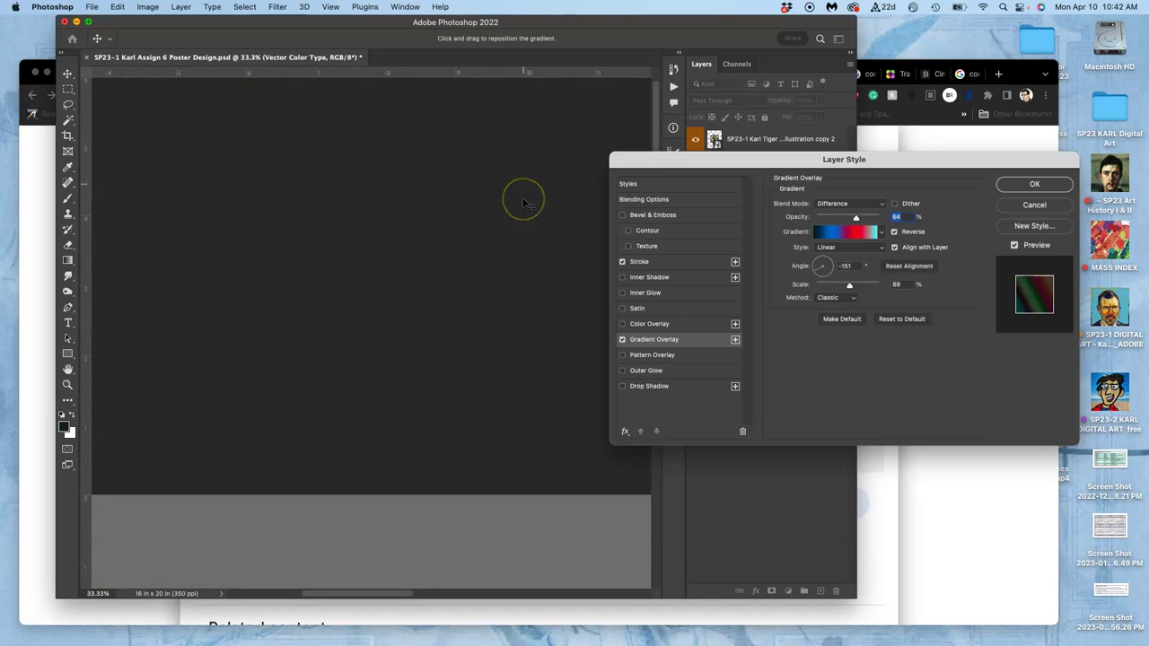
scroll(525, 202, down, 2)
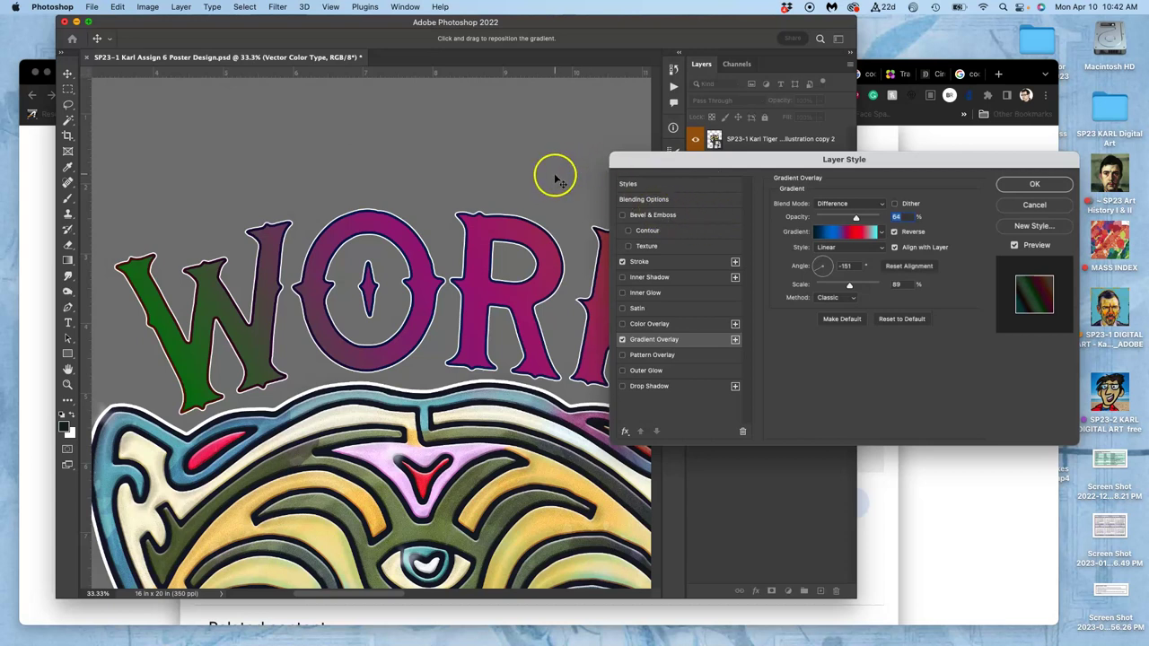
click(824, 263)
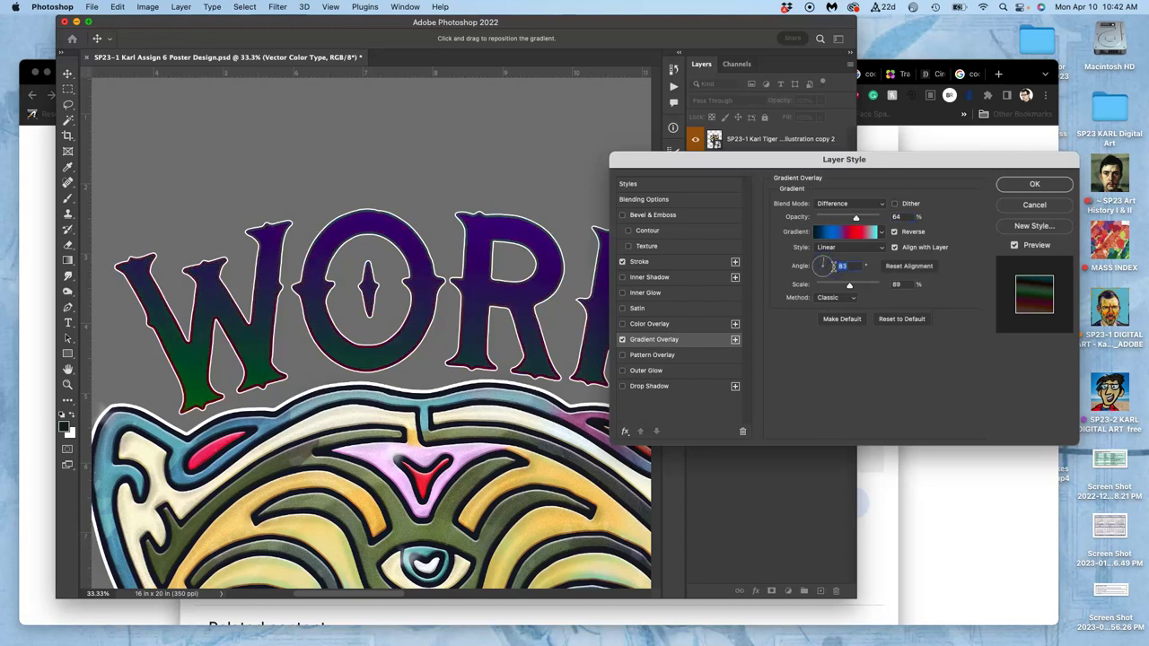
text(90)
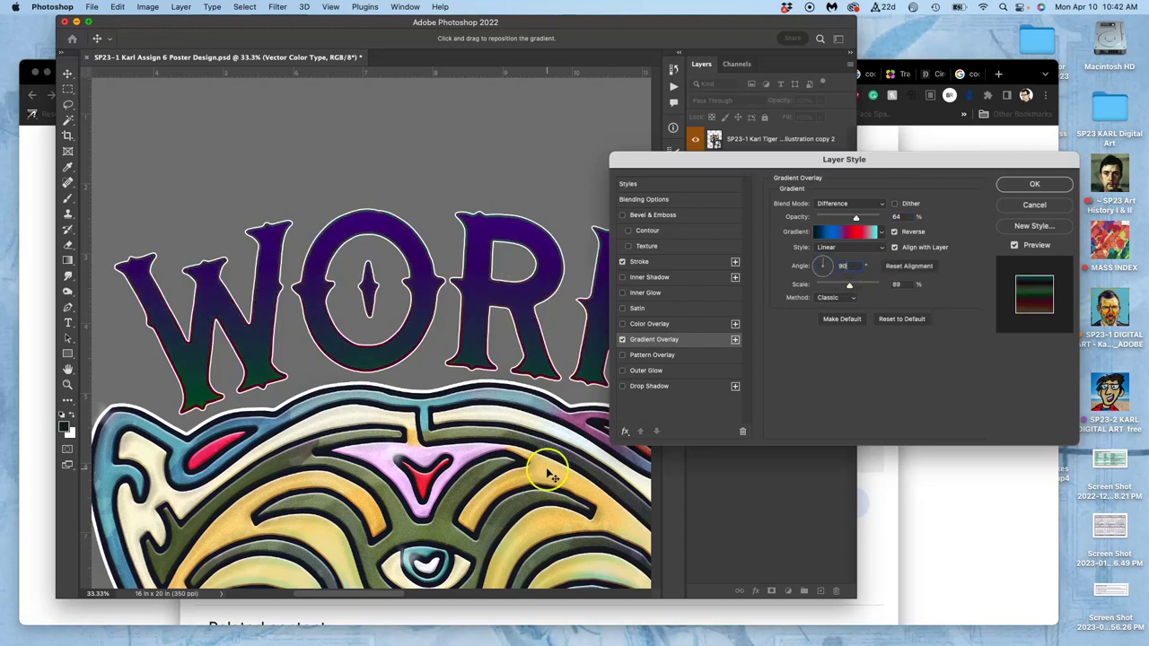
- Drag the gradient on the canvas to try repositioning it over the WORK and IN PROGRESS lettering
scroll(512, 454, down, 15)
scroll(512, 453, up, 5)
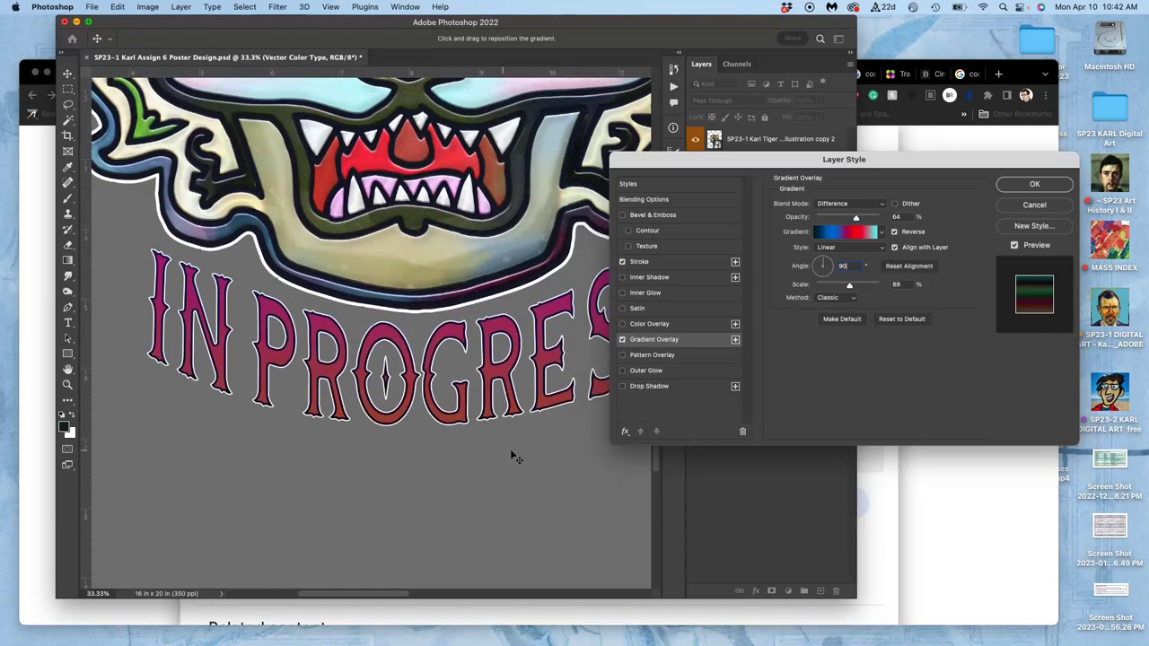
scroll(510, 455, up, 3)
scroll(510, 455, right, 2)
drag(456, 341, 459, 364)
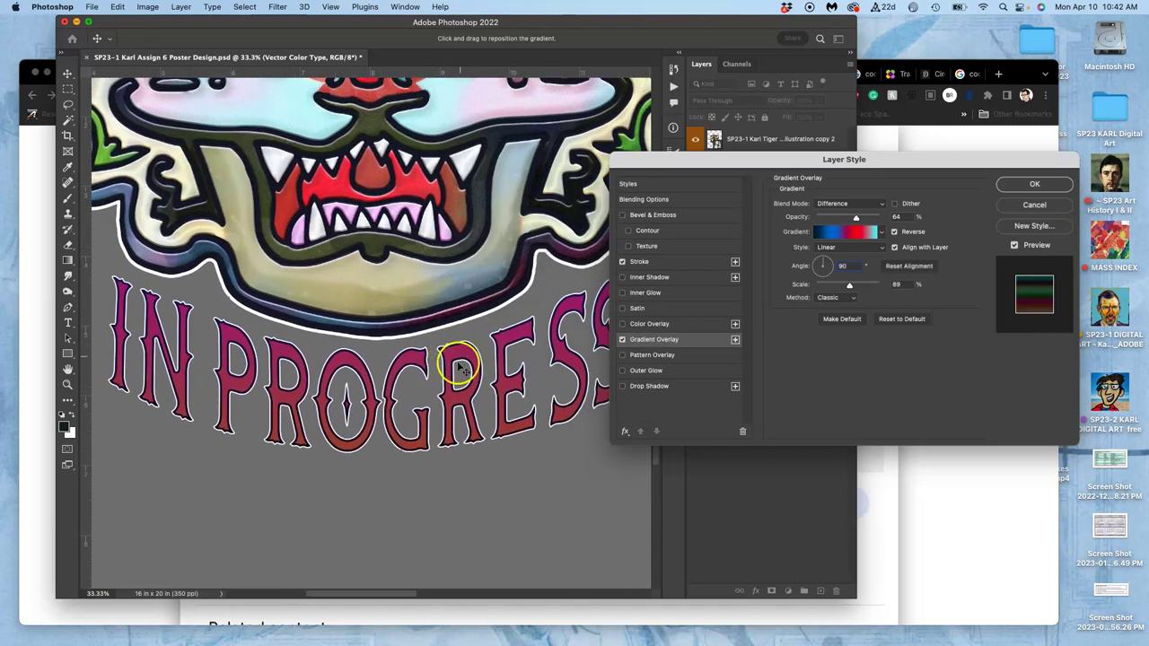
scroll(456, 369, up, 15)
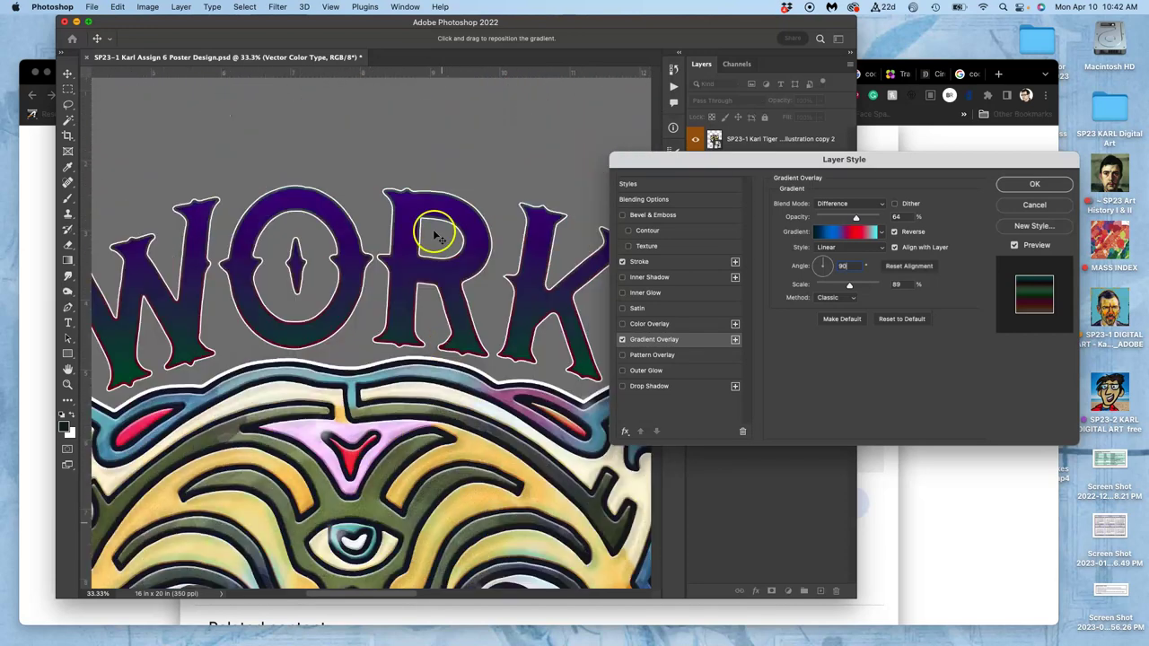
drag(435, 235, 404, 176)
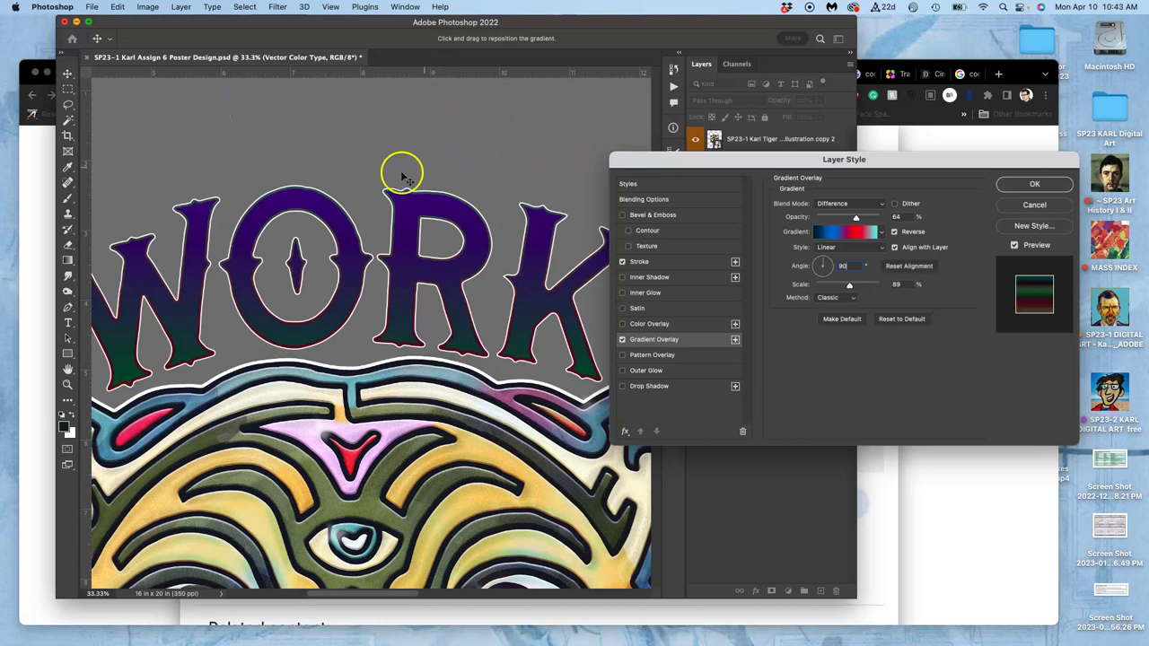
scroll(423, 251, down, 20)
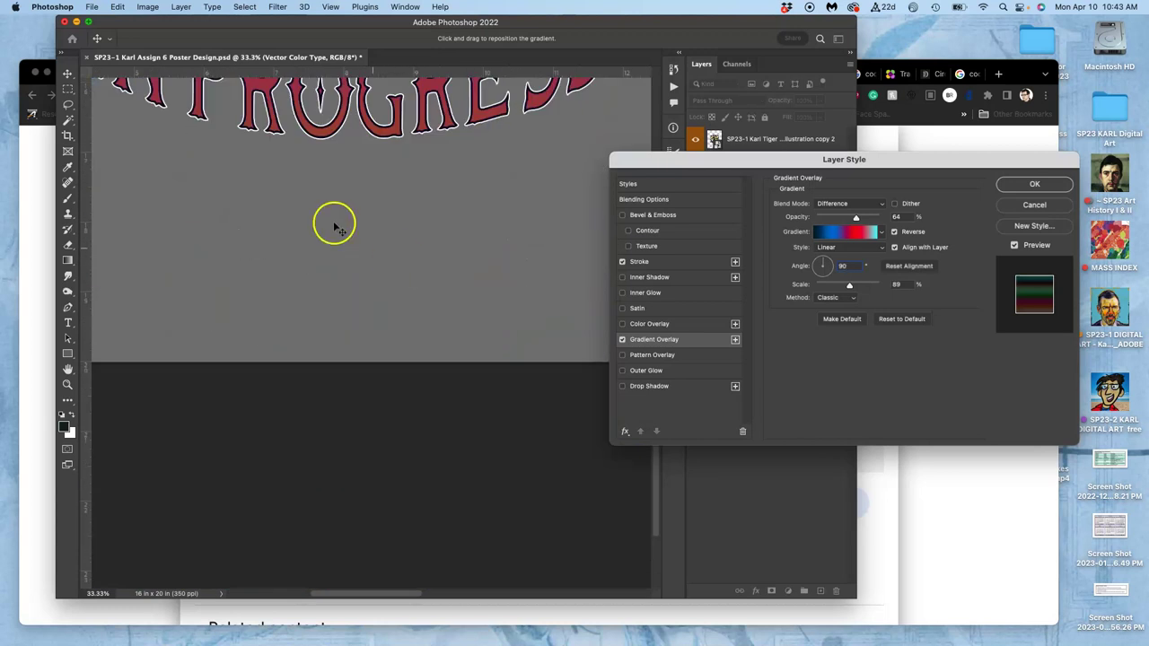
drag(334, 224, 344, 305)
scroll(370, 165, up, 10)
scroll(370, 164, up, 10)
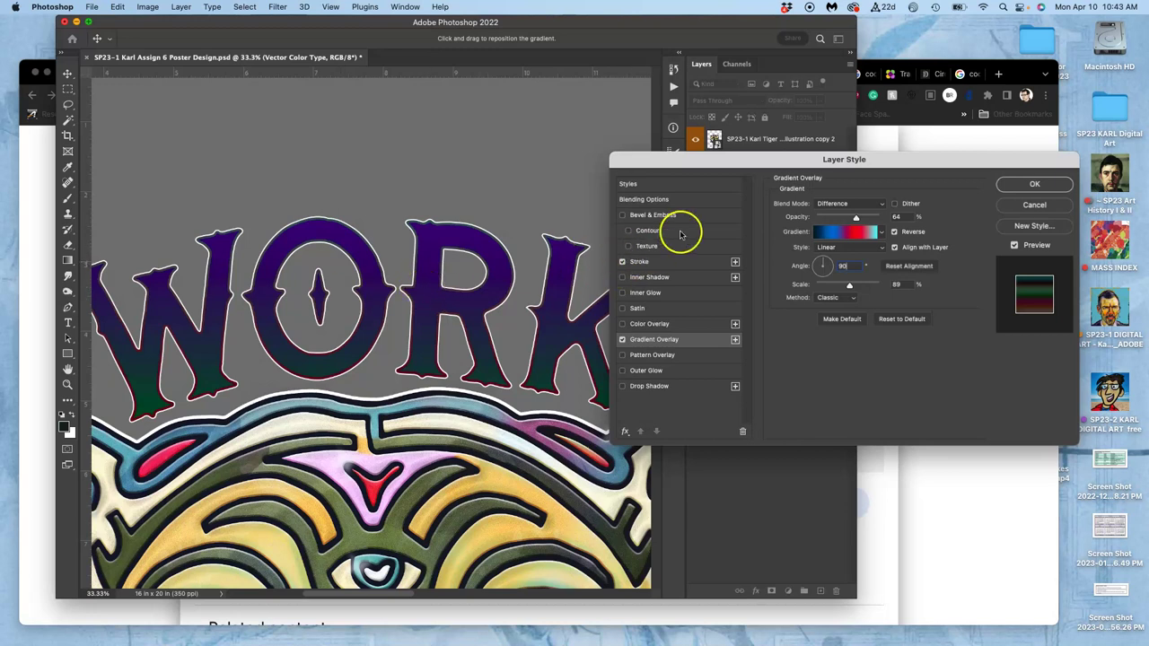
drag(832, 236, 843, 238)
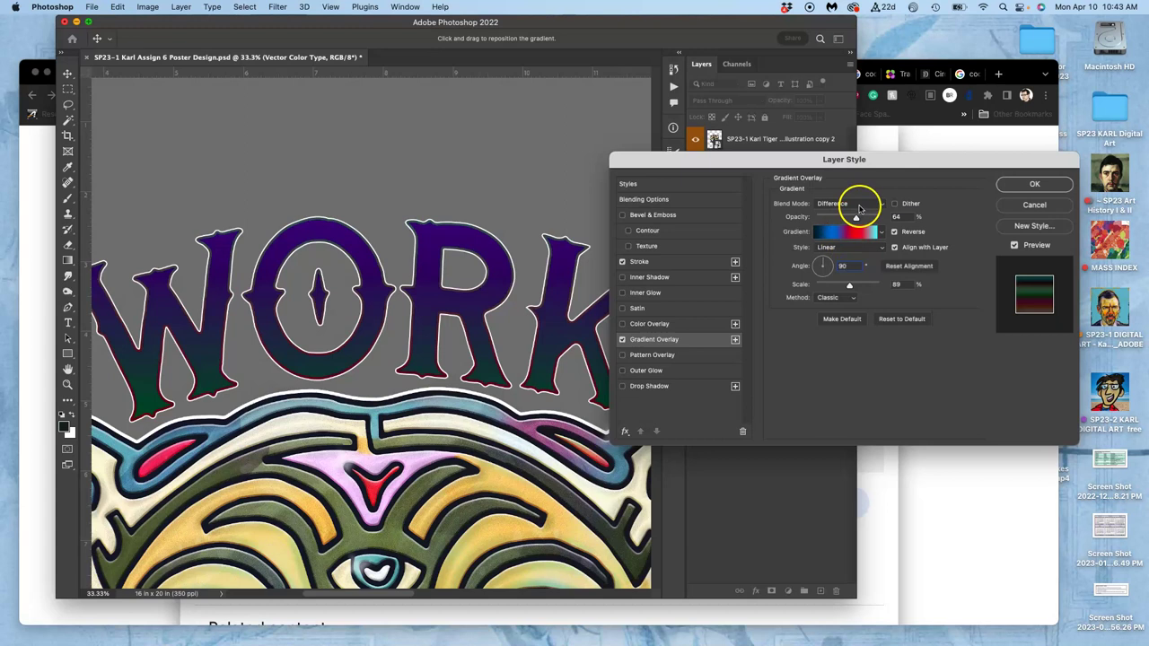
scroll(392, 302, down, 3)
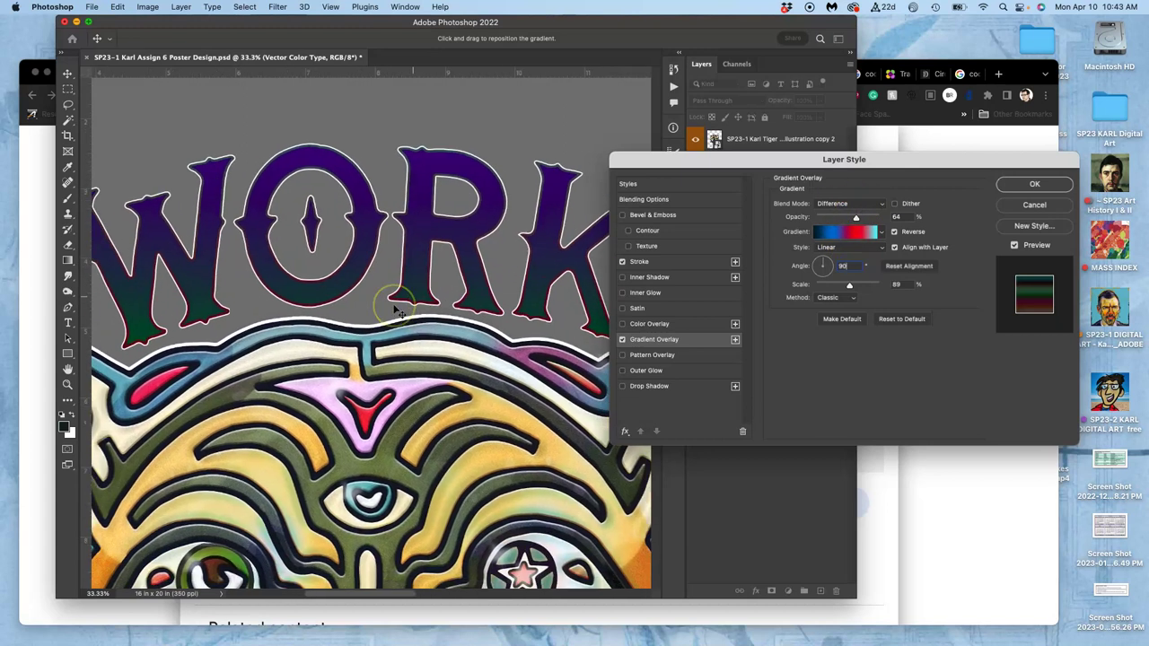
- Set the gradient overlay to Normal blending and lower its opacity to about 54%
click(836, 206)
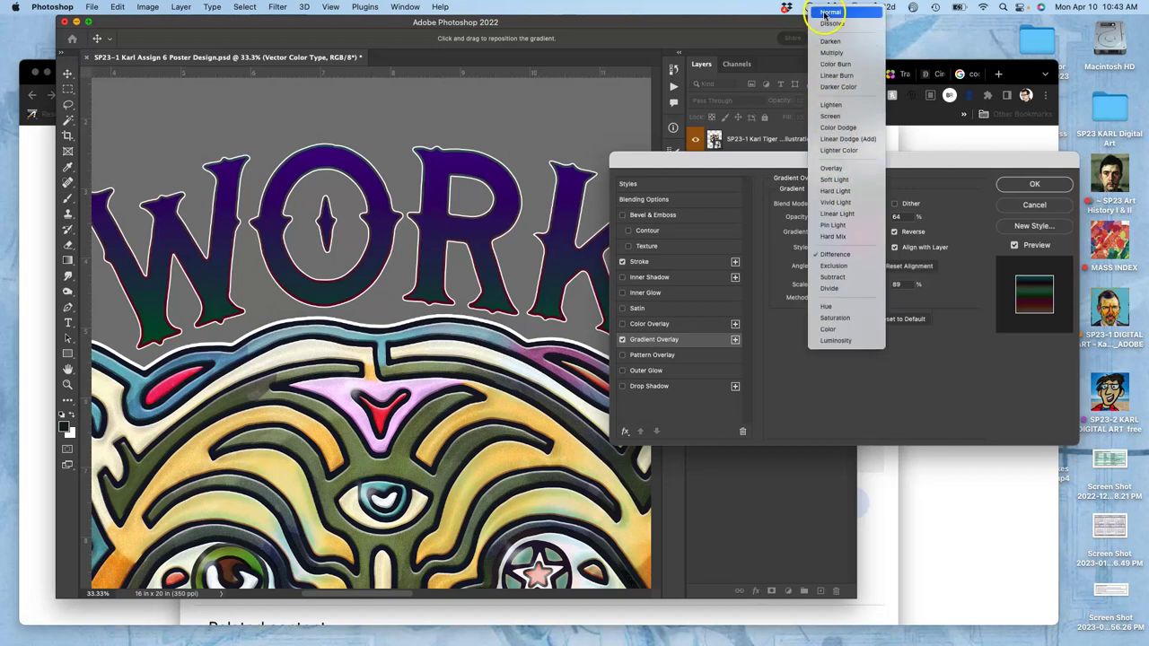
click(824, 14)
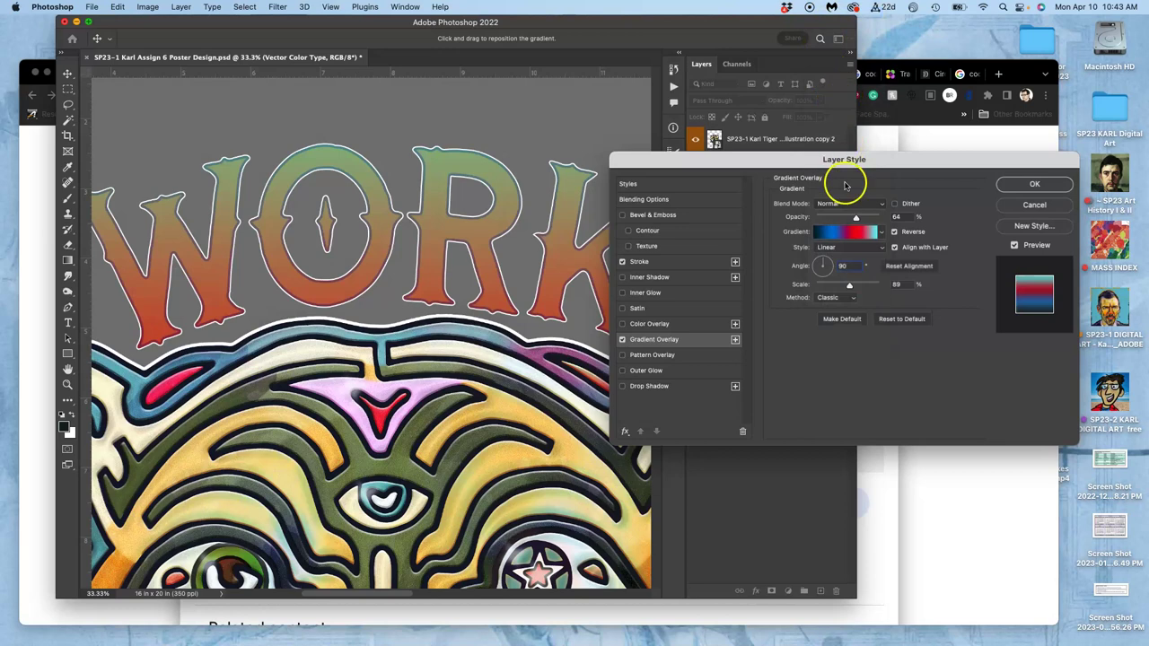
scroll(525, 269, down, 10)
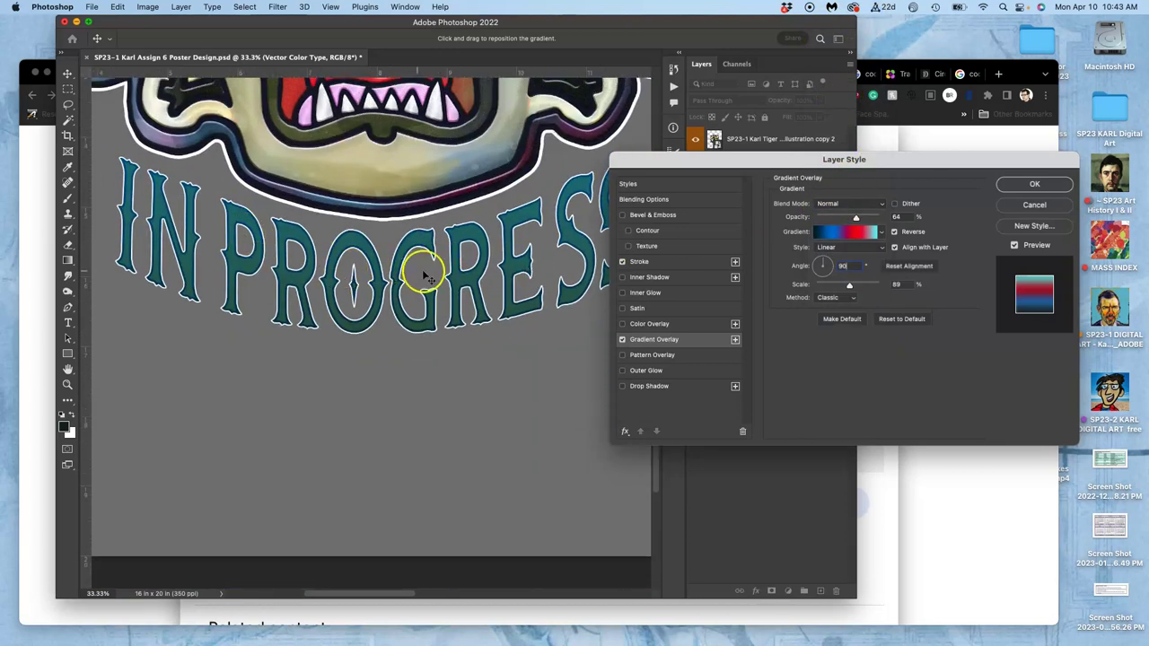
scroll(413, 269, up, 15)
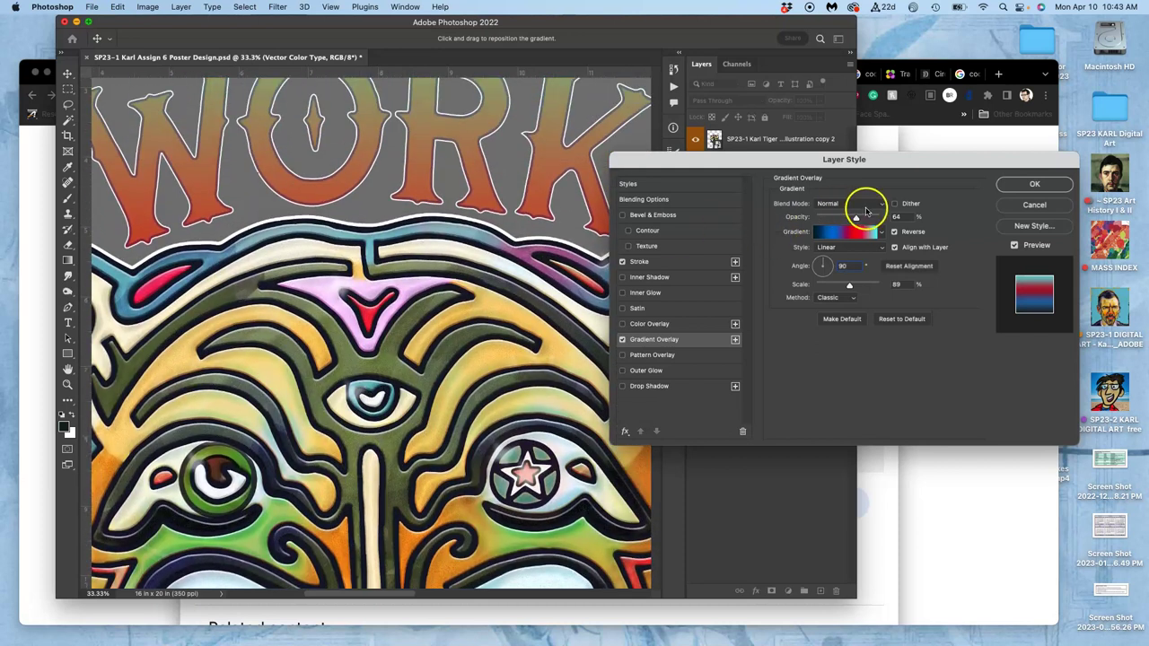
drag(858, 219, 884, 220)
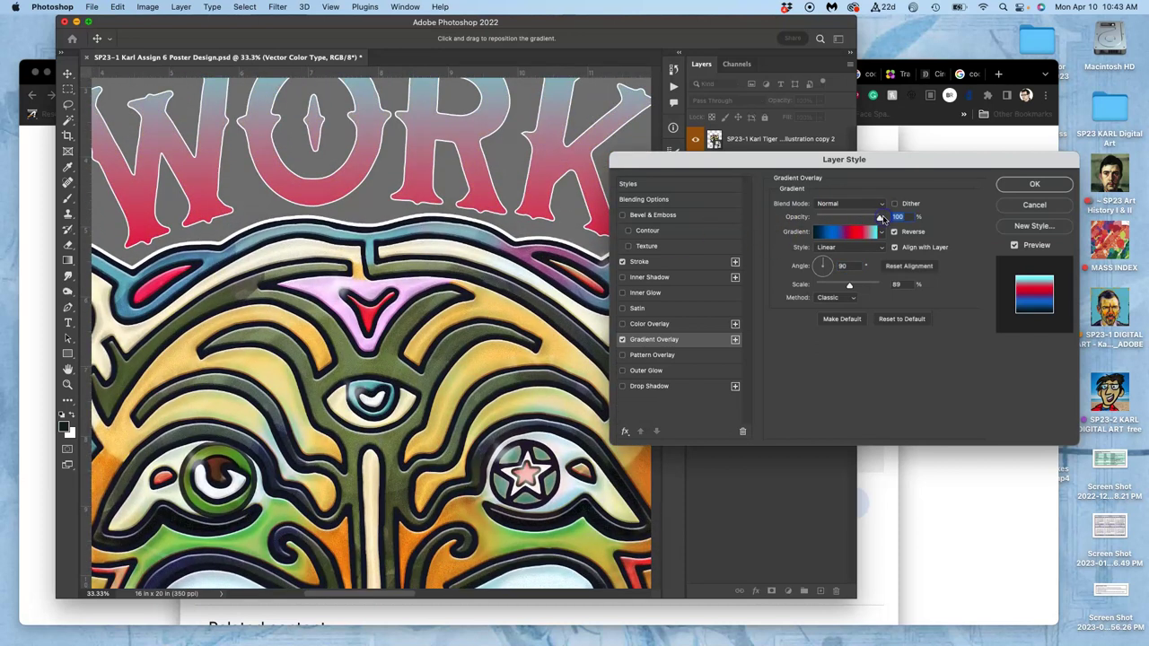
scroll(526, 249, up, 5)
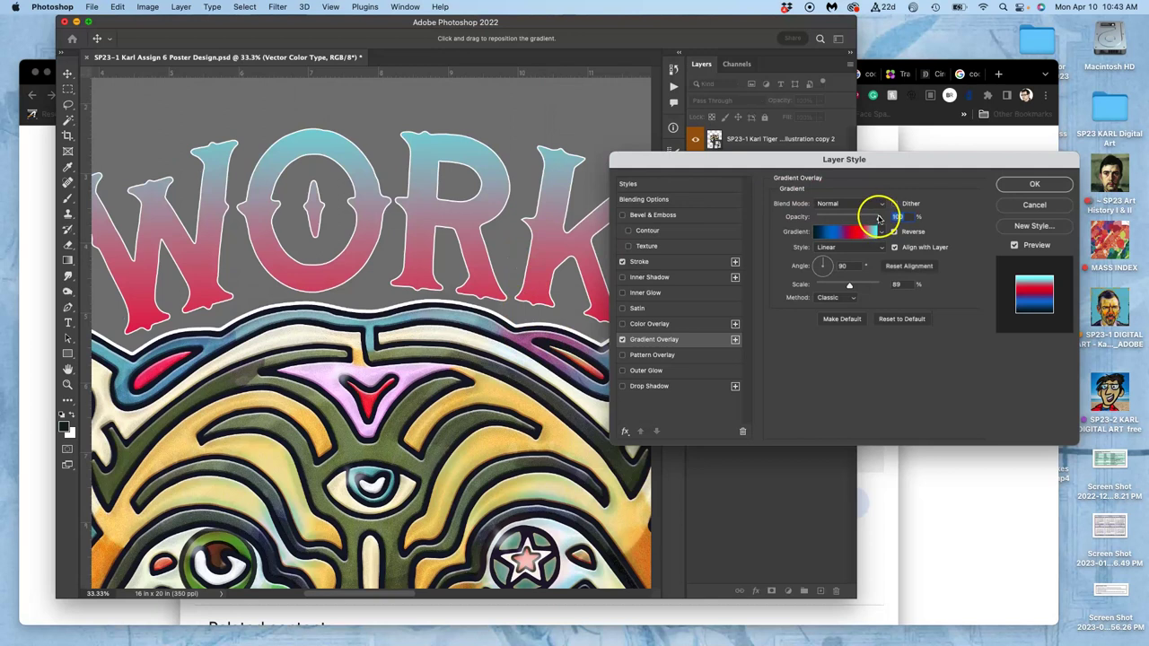
drag(879, 219, 854, 215)
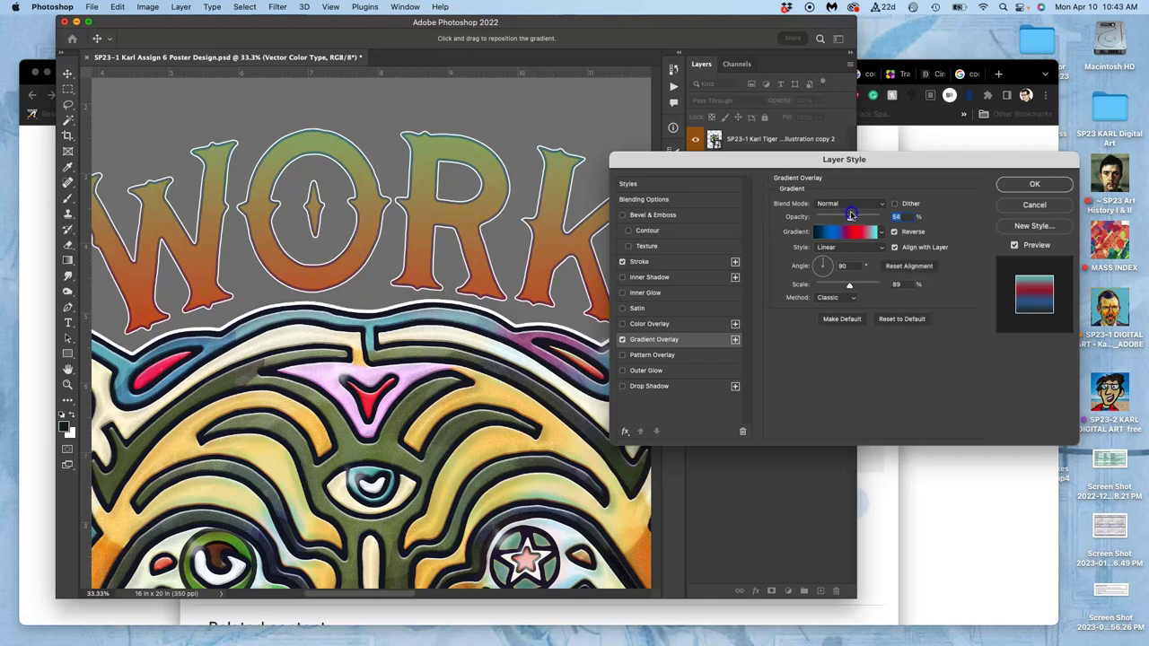
- Finish the gradient options and zoom in to inspect the green-to-orange lettering
click(669, 164)
scroll(358, 184, down, 10)
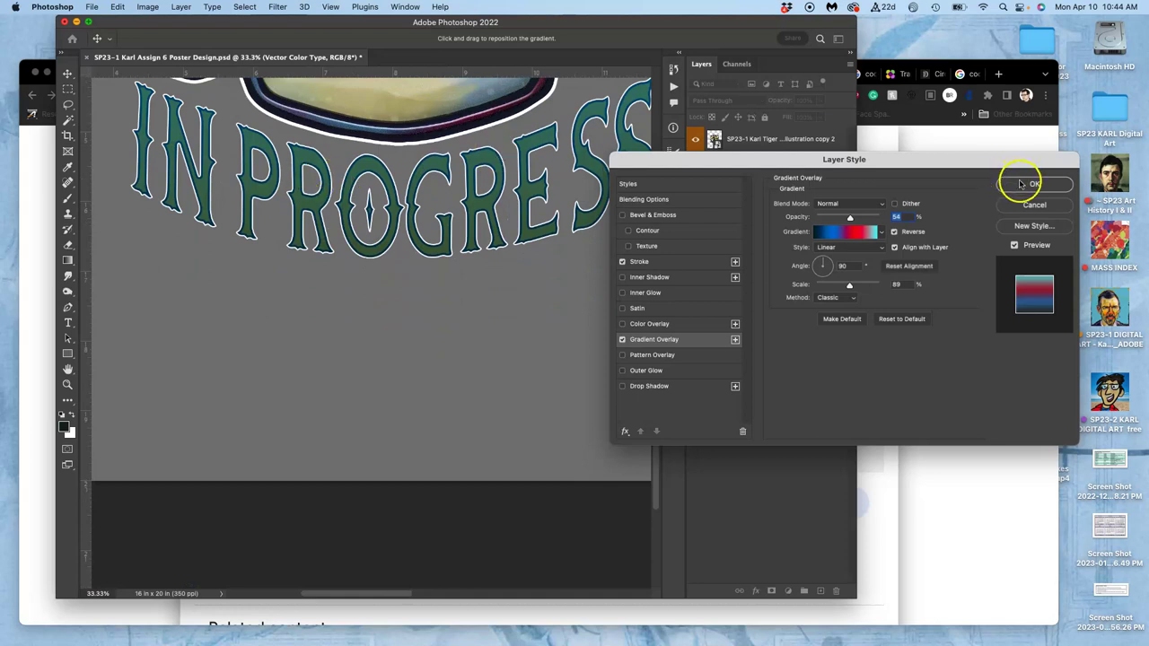
scroll(539, 226, up, 5)
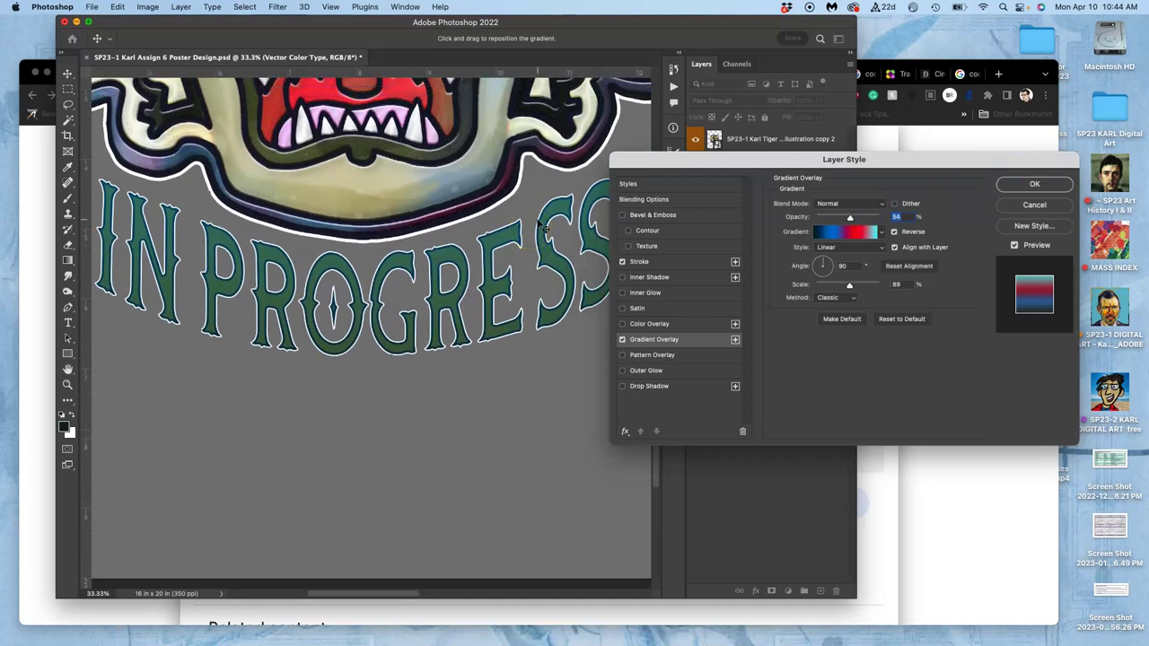
scroll(543, 227, up, 10)
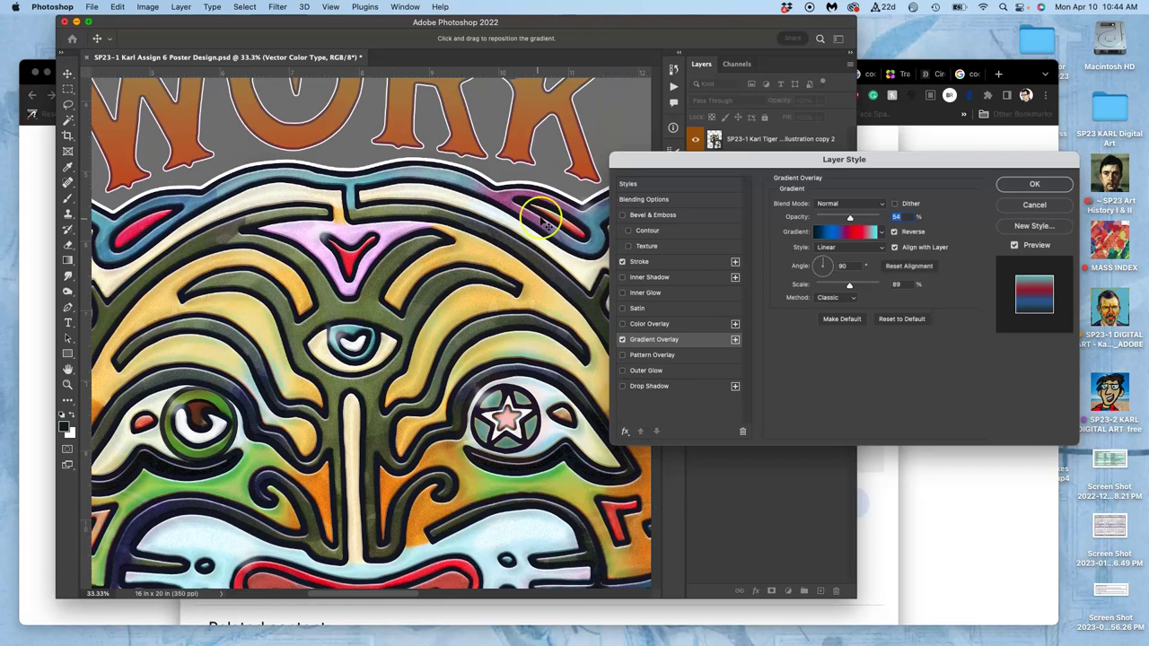
scroll(575, 171, up, 2)
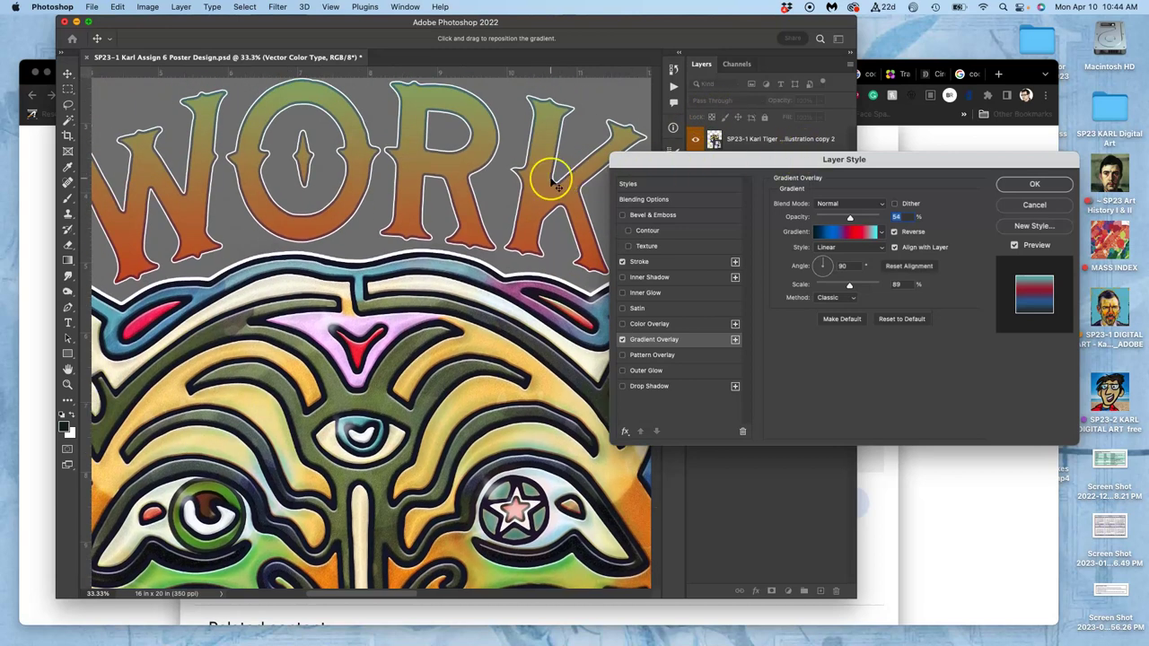
key(super+equal)
key(super+equal)
key(super+equal)
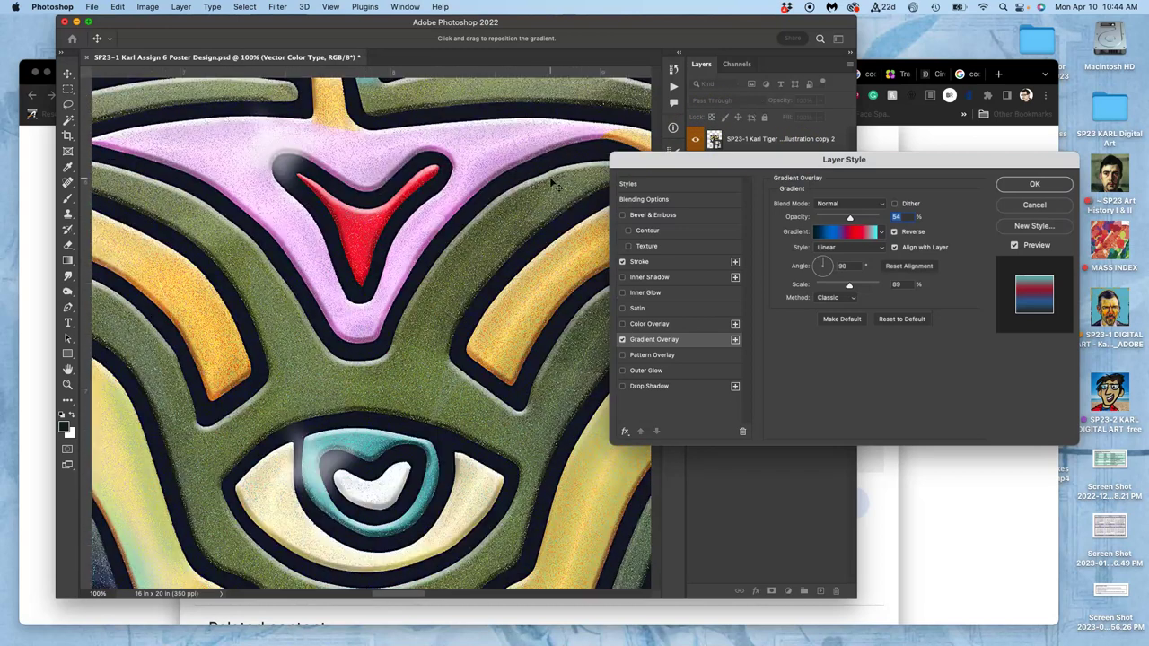
scroll(413, 296, up, 15)
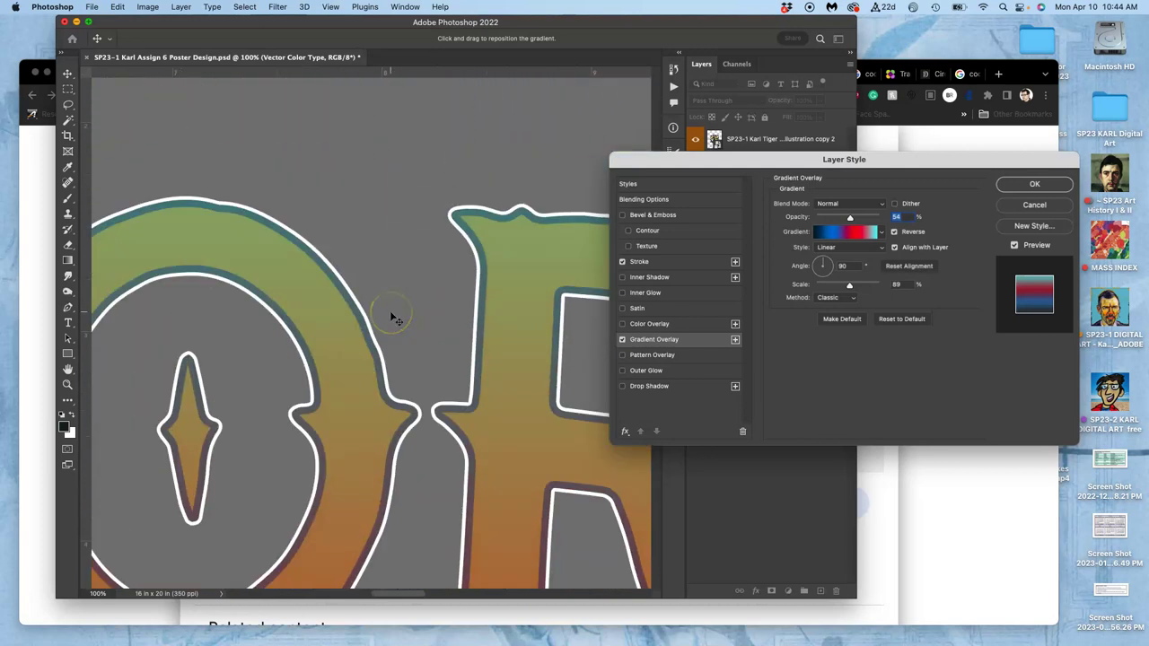
scroll(392, 315, down, 2)
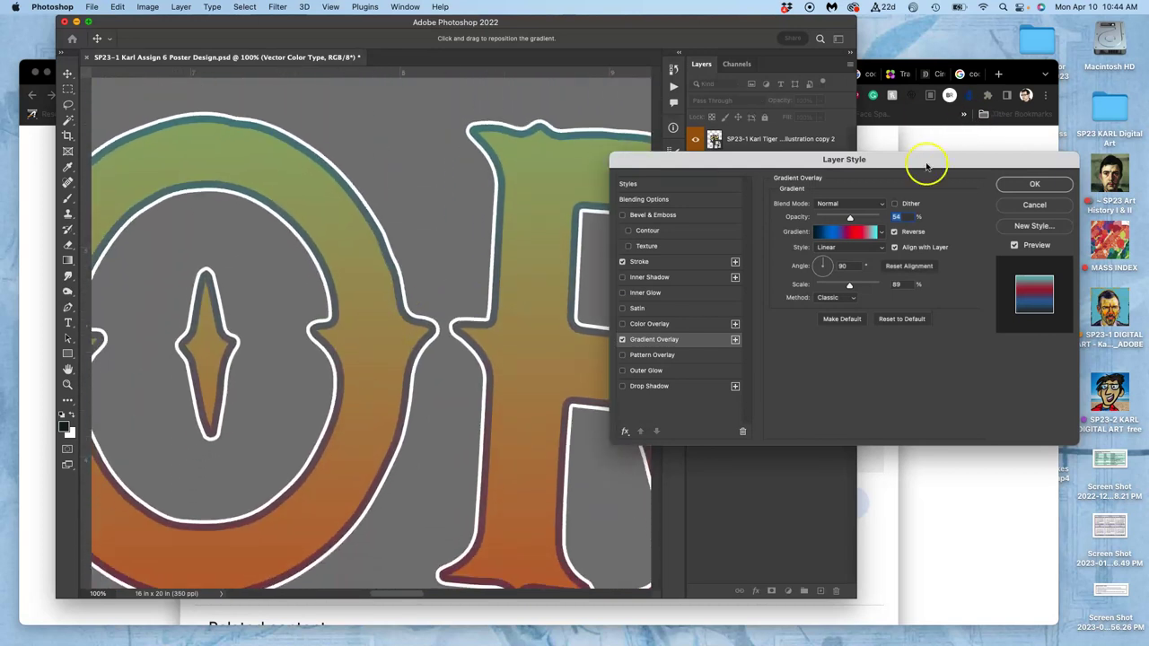
- Switch the gradient overlay to Dissolve at 40% opacity and zoom out to the whole poster
click(871, 201)
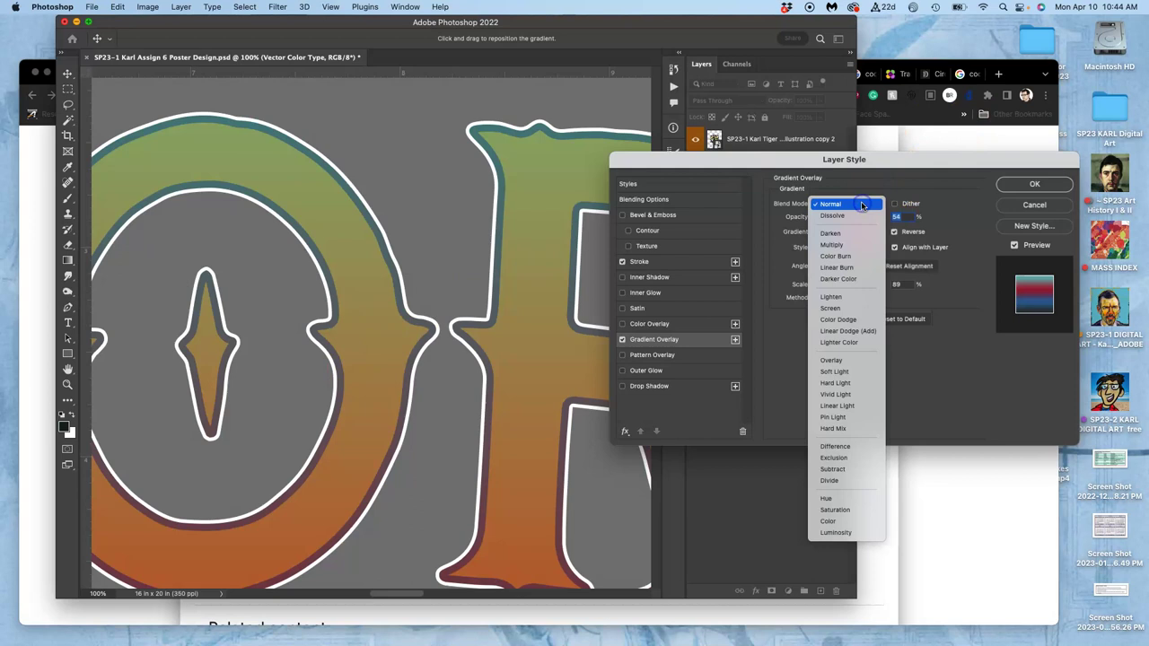
click(856, 216)
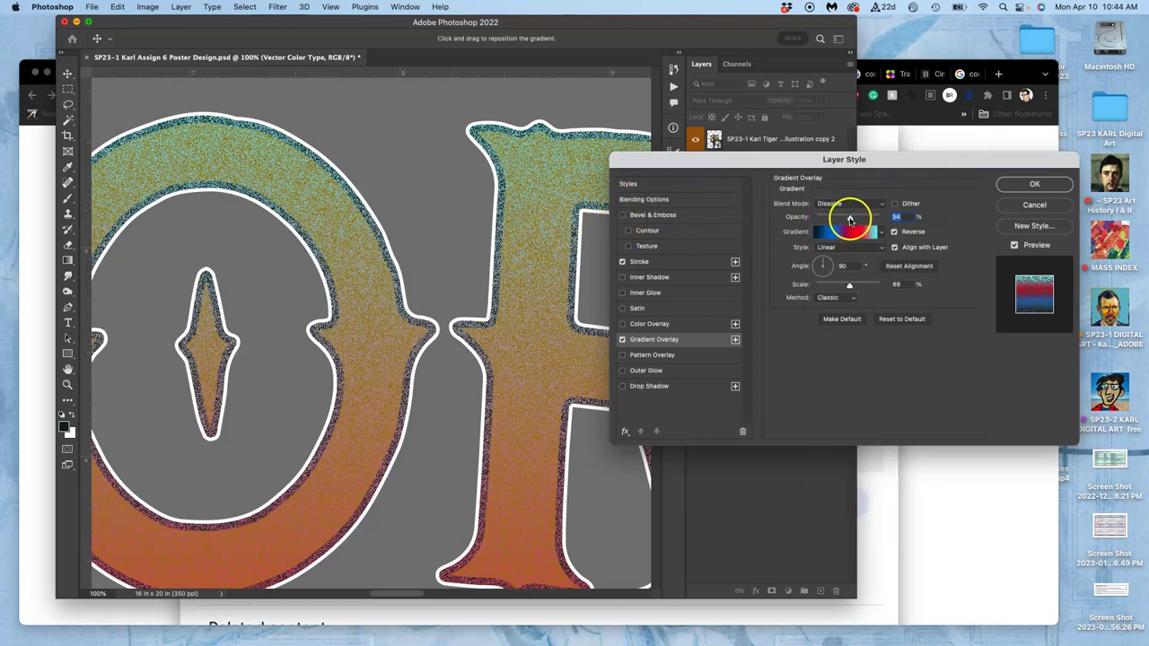
drag(852, 220, 845, 222)
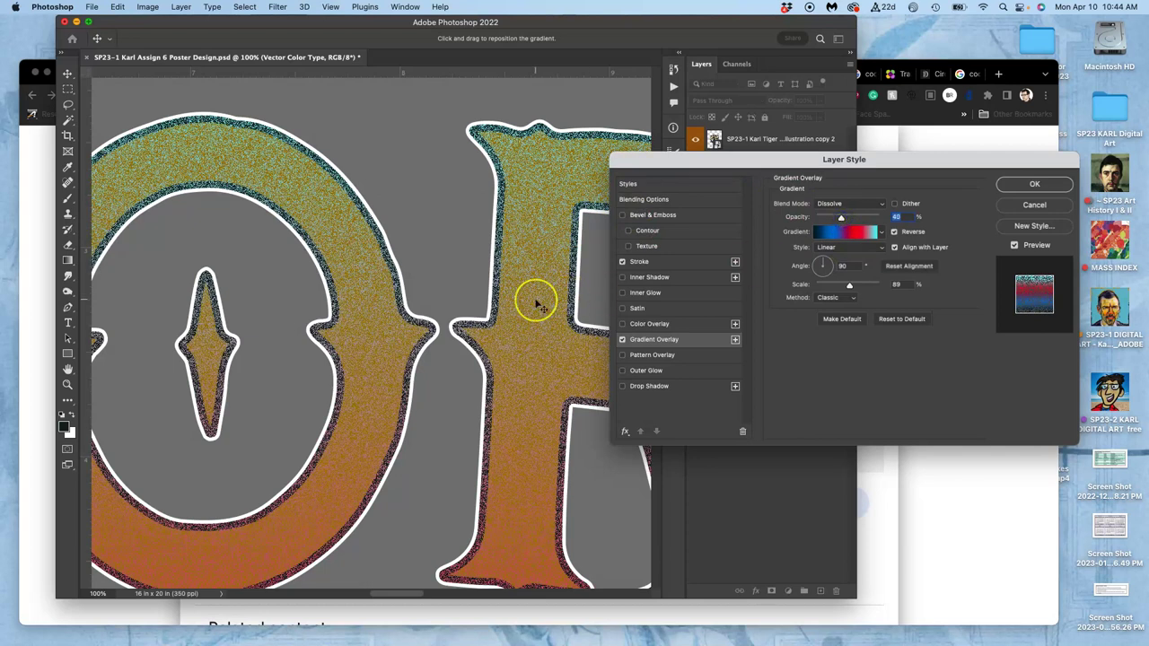
key(super+minus)
key(super+minus)
key(super+minus)
scroll(542, 308, down, 8)
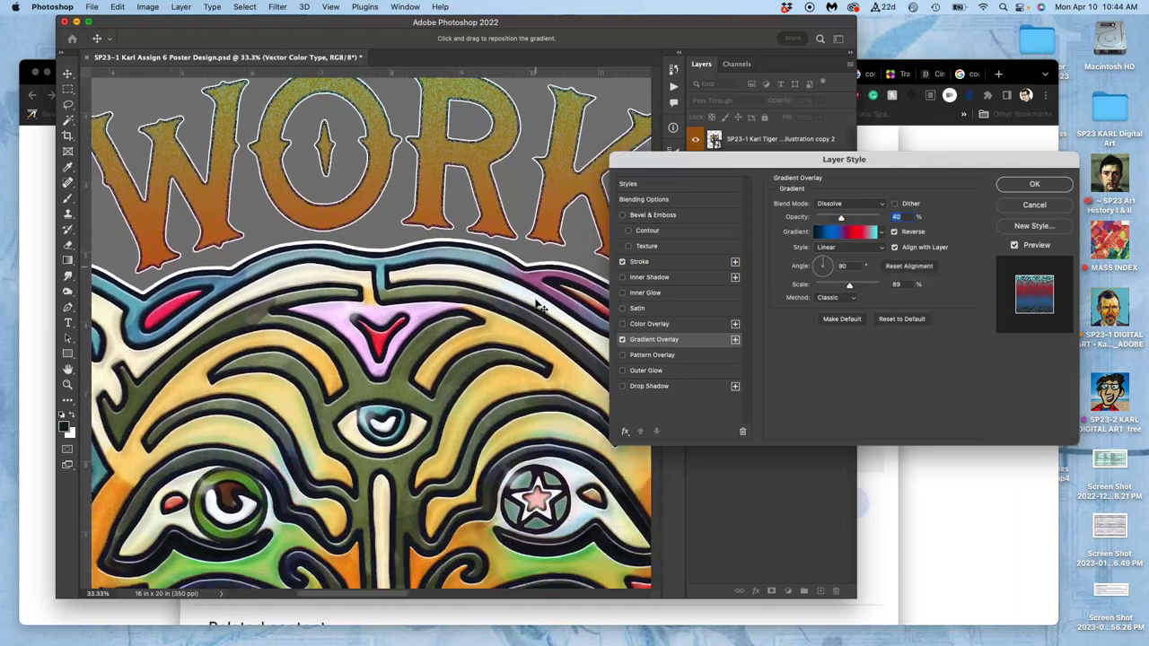
scroll(541, 308, down, 6)
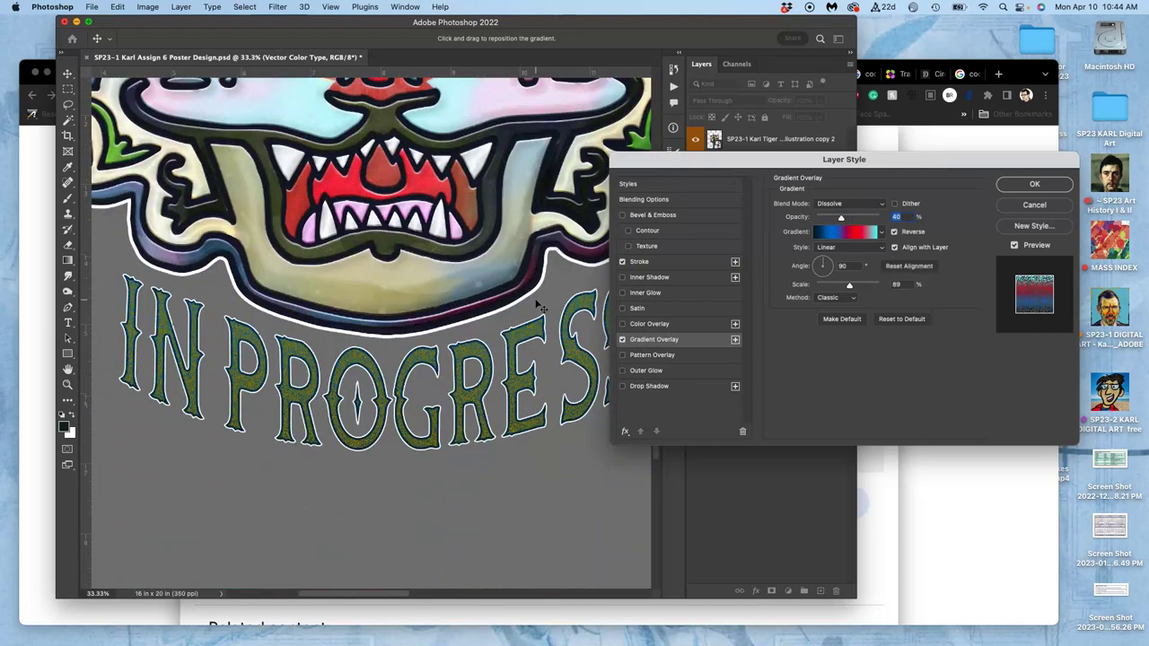
key(super+minus)
key(super+minus)
key(super+minus)
scroll(542, 307, up, 5)
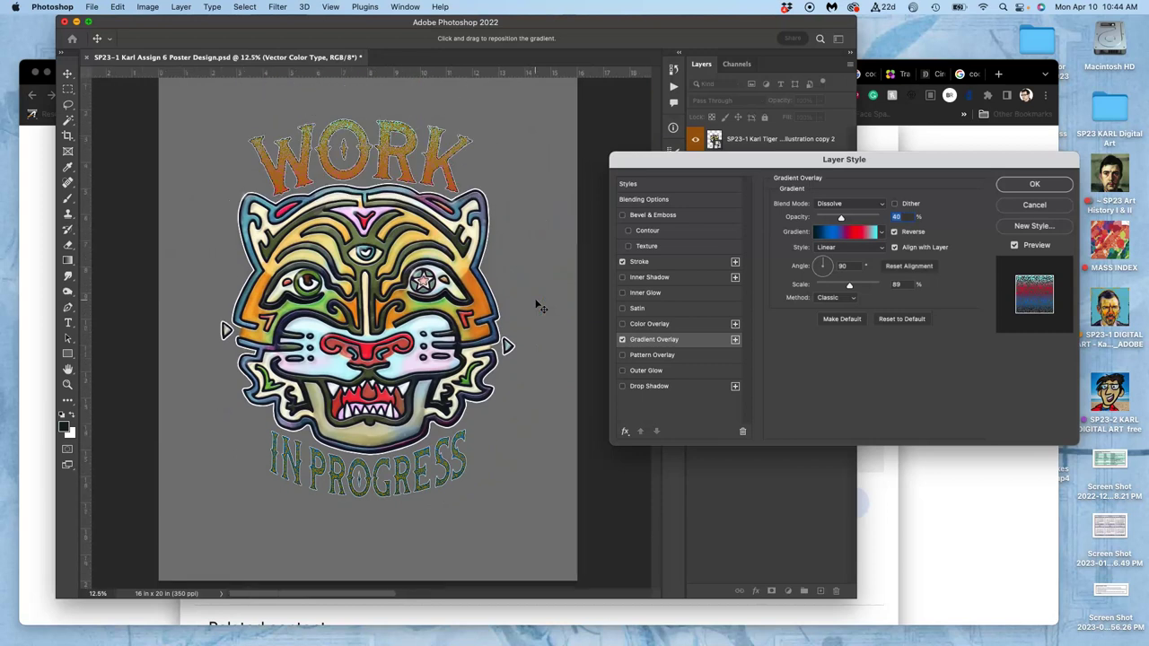
- Apply the layer style and swap the grey background layer for the black one
click(1032, 184)
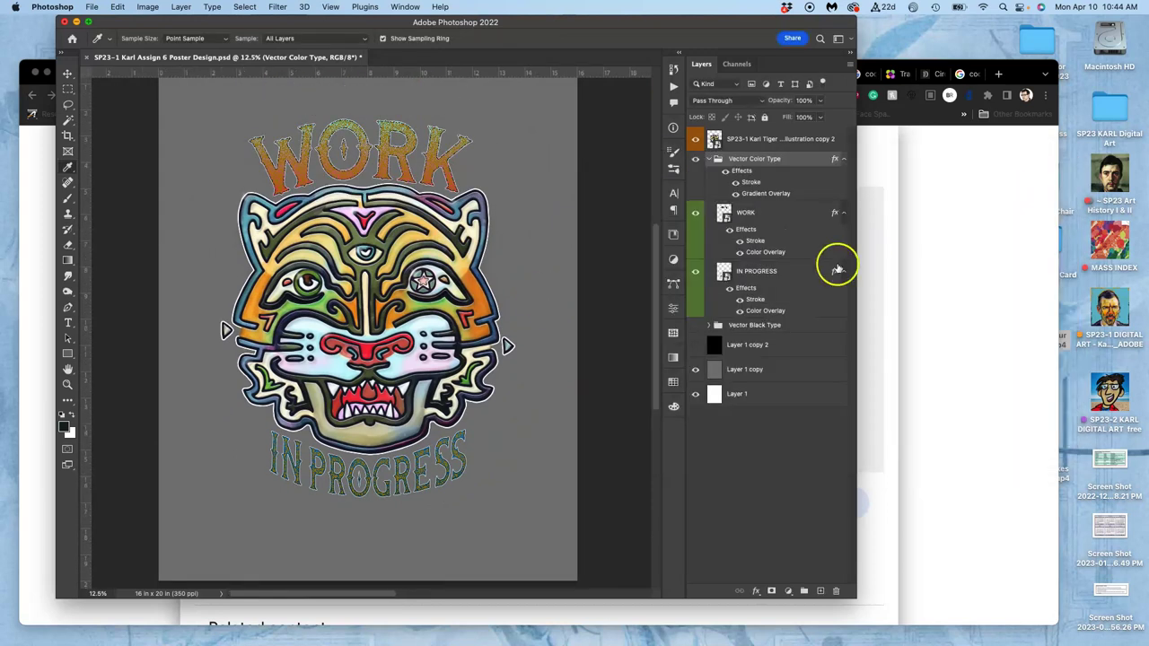
click(696, 370)
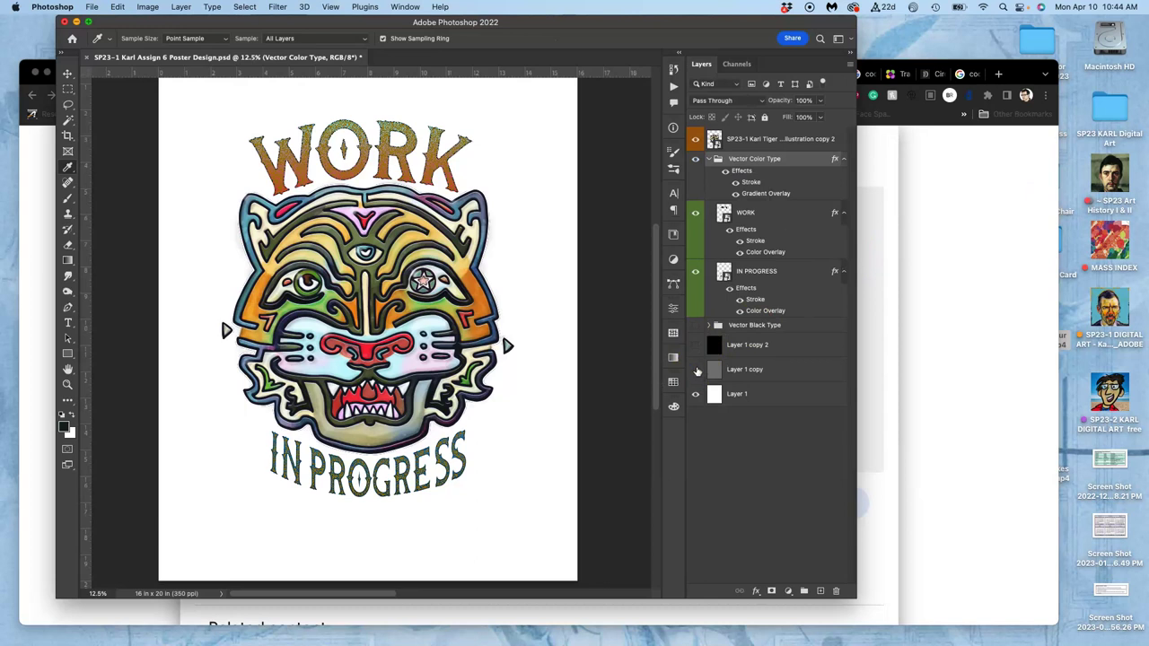
click(696, 345)
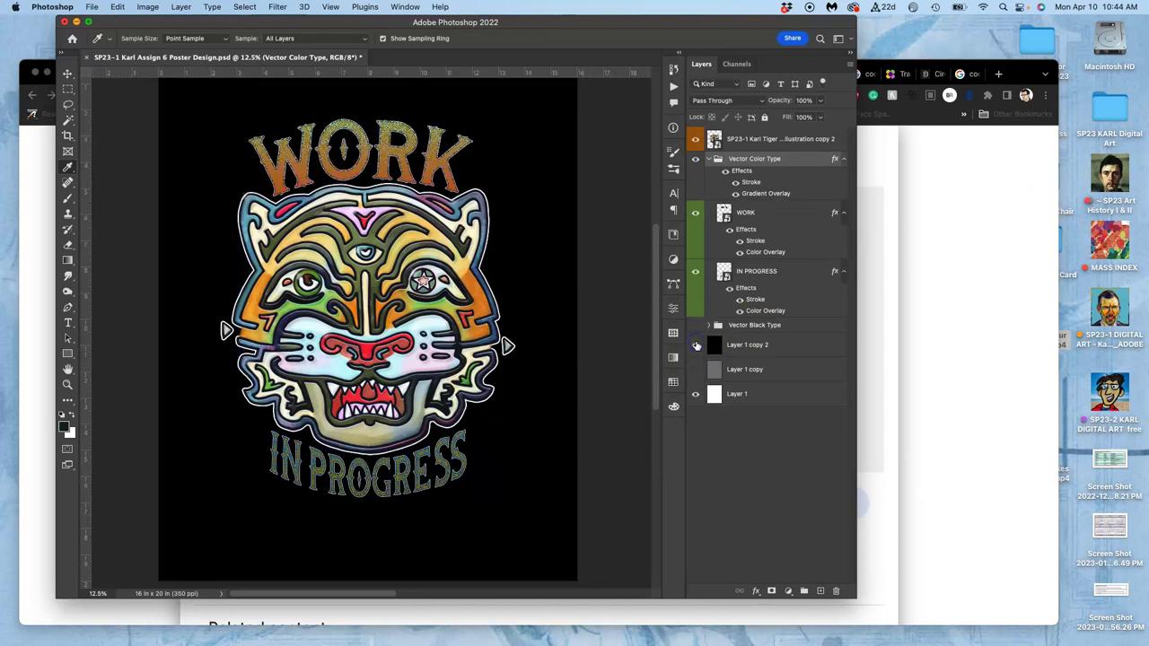
- Zoom in to inspect the speckled dissolve grain on the tiger and IN PROGRESS lettering
key(super+equal)
key(super+equal)
key(super+equal)
key(super+equal)
key(super+equal)
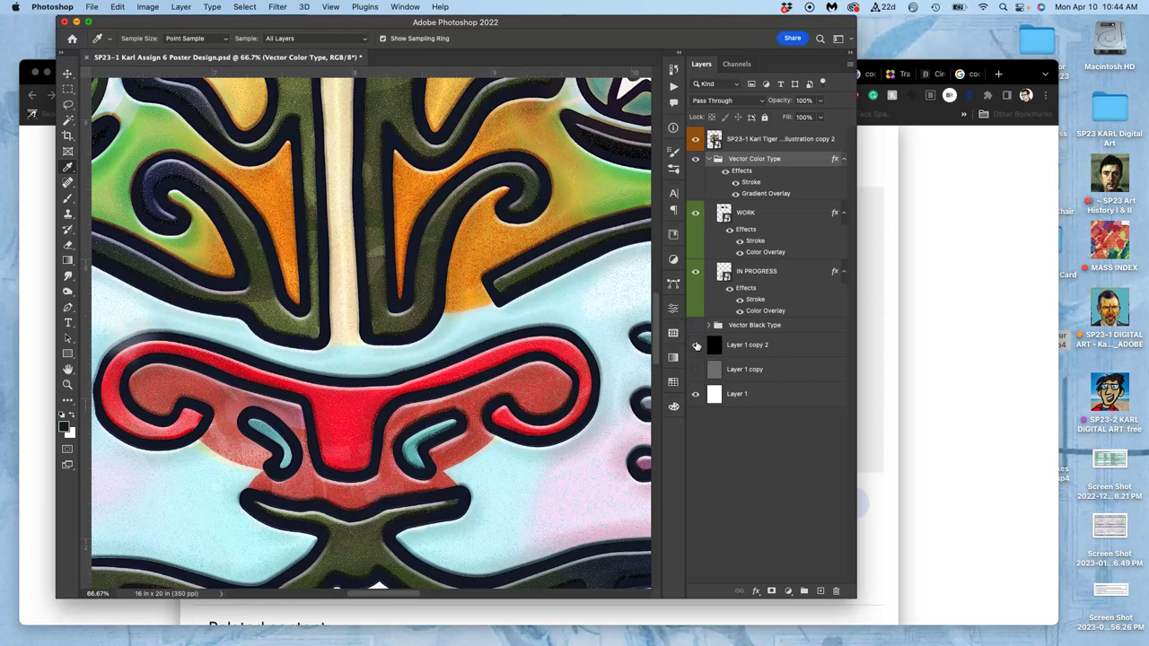
scroll(440, 410, down, 15)
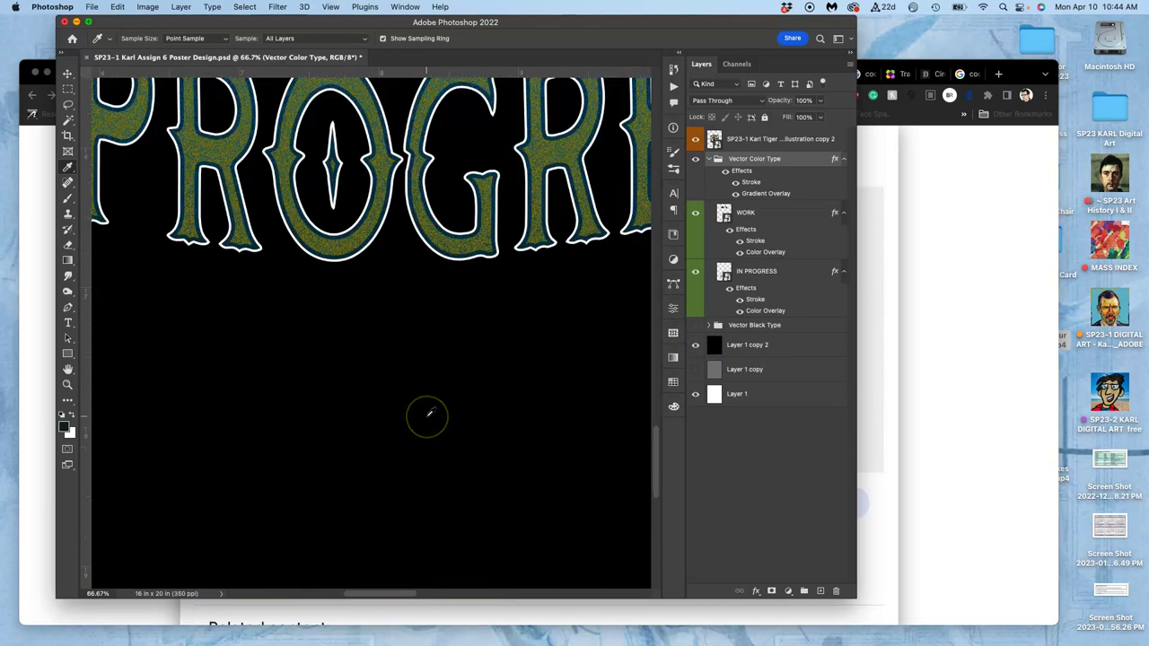
scroll(429, 411, up, 3)
scroll(431, 412, down, 2)
scroll(423, 397, up, 6)
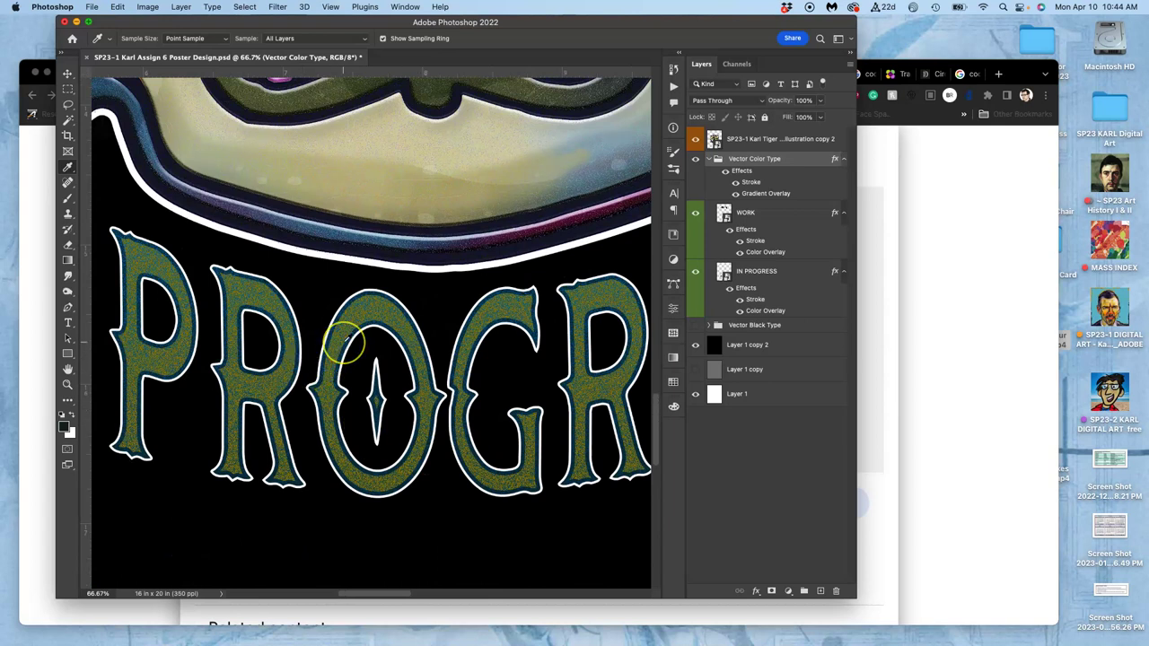
key(super+minus)
key(super+minus)
key(super+minus)
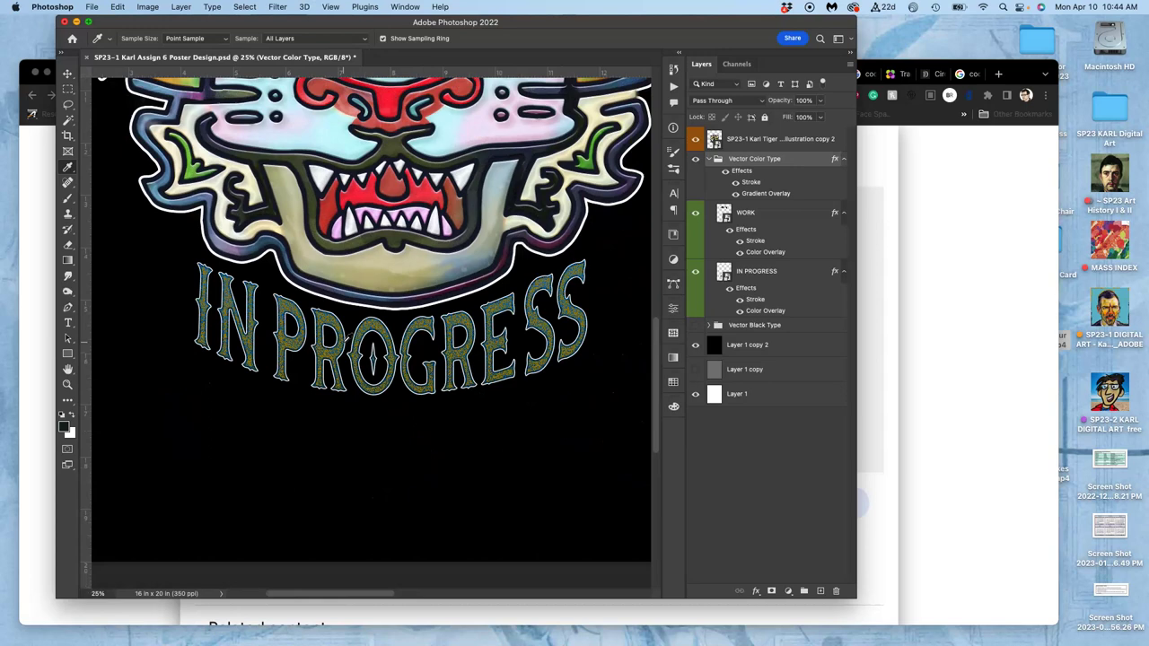
key(super+plus)
key(super+plus)
key(super+plus)
key(super+plus)
key(super+plus)
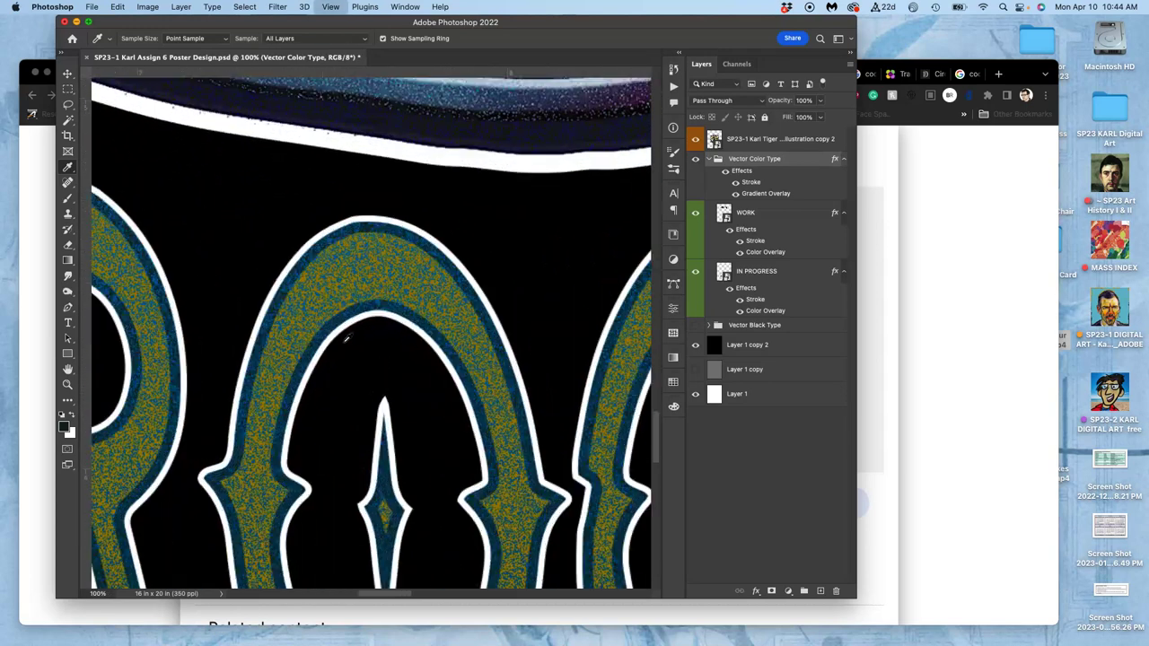
scroll(347, 337, left, 5)
scroll(346, 337, down, 4)
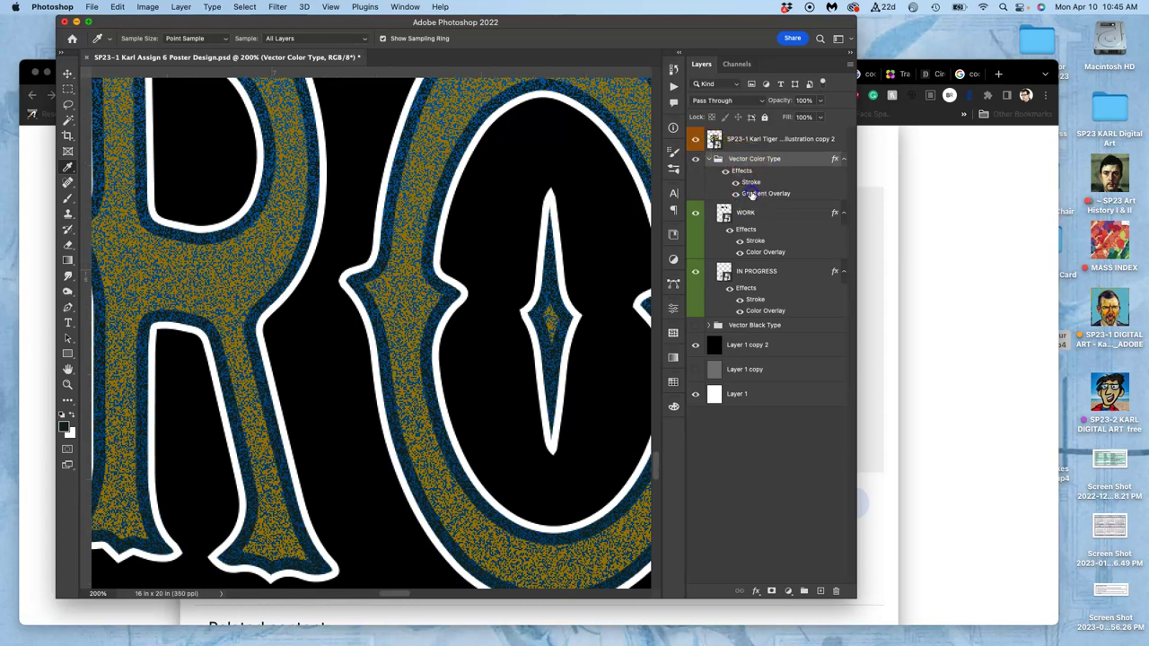
- Reopen the group's Gradient Overlay and change it back to Normal blending at 66% opacity
double_click(752, 194)
click(853, 203)
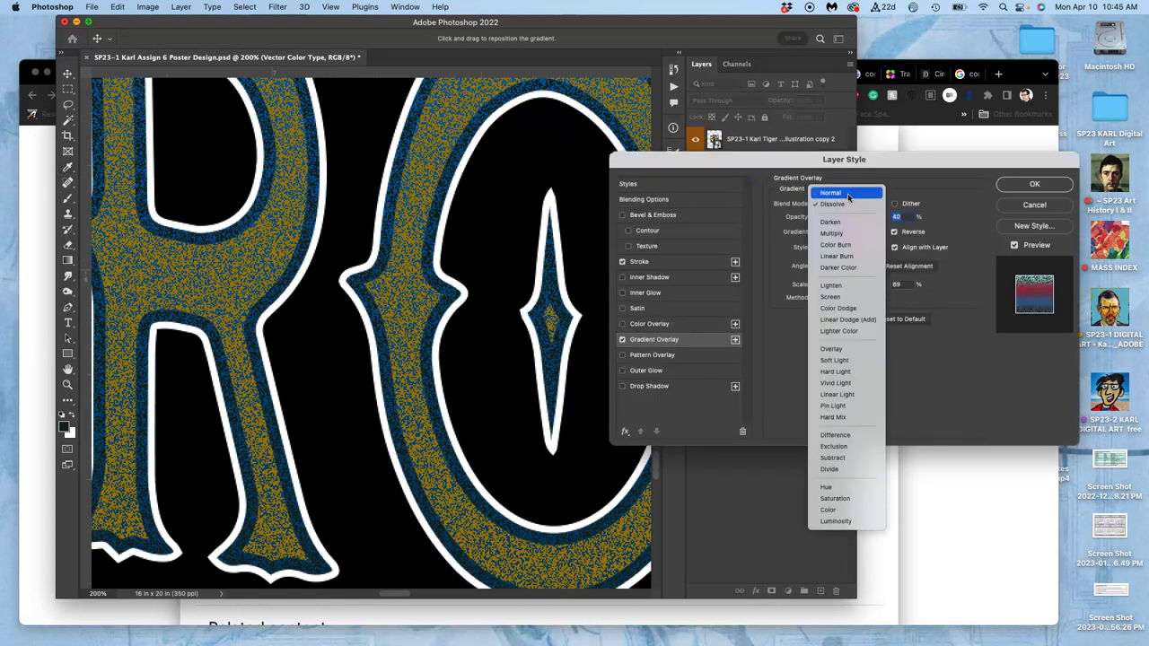
click(849, 195)
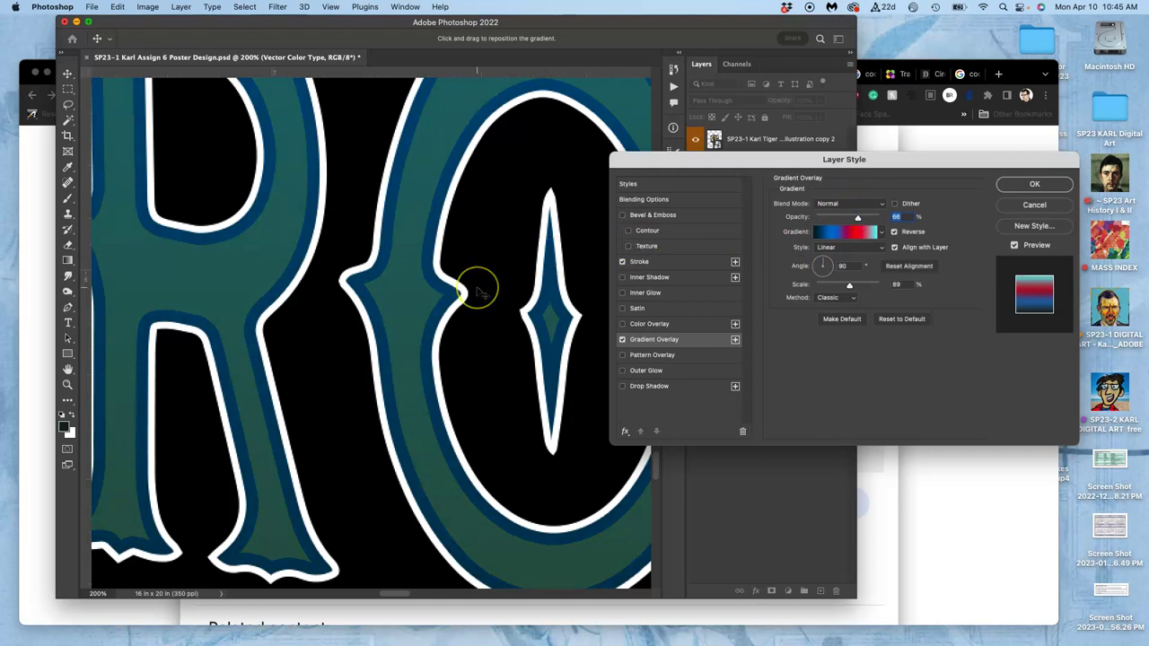
scroll(479, 292, down, 10)
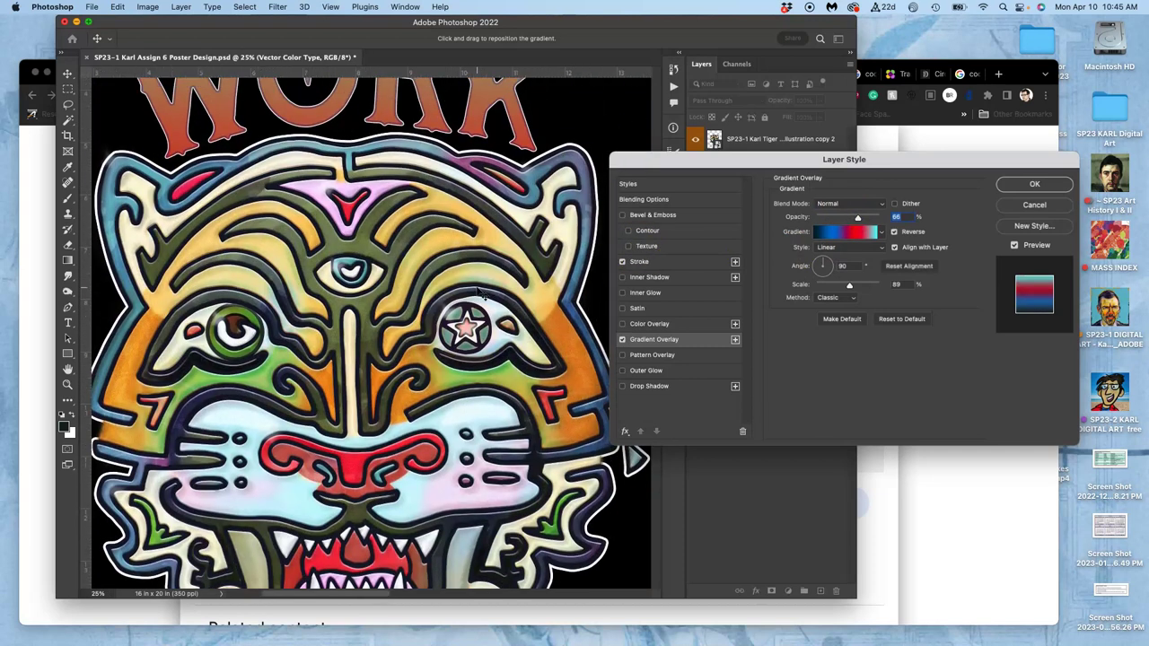
scroll(480, 291, up, 4)
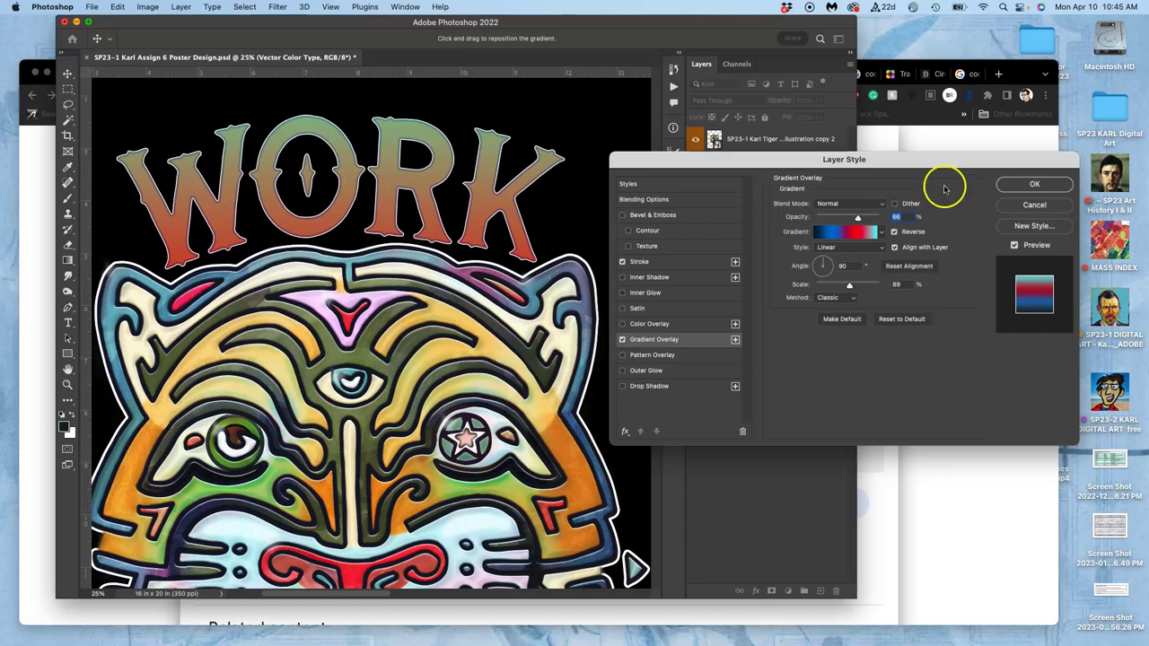
- Turn off the group's gradient overlay and try a Normal-blend gradient overlay on the WORK layer
click(1032, 185)
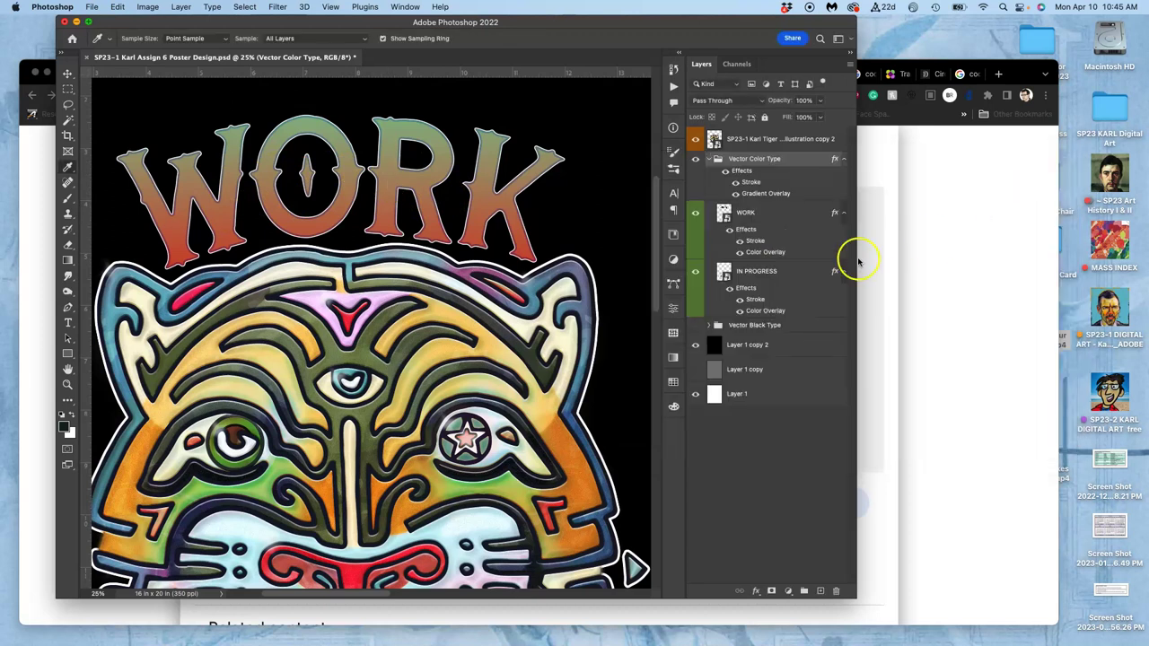
click(736, 193)
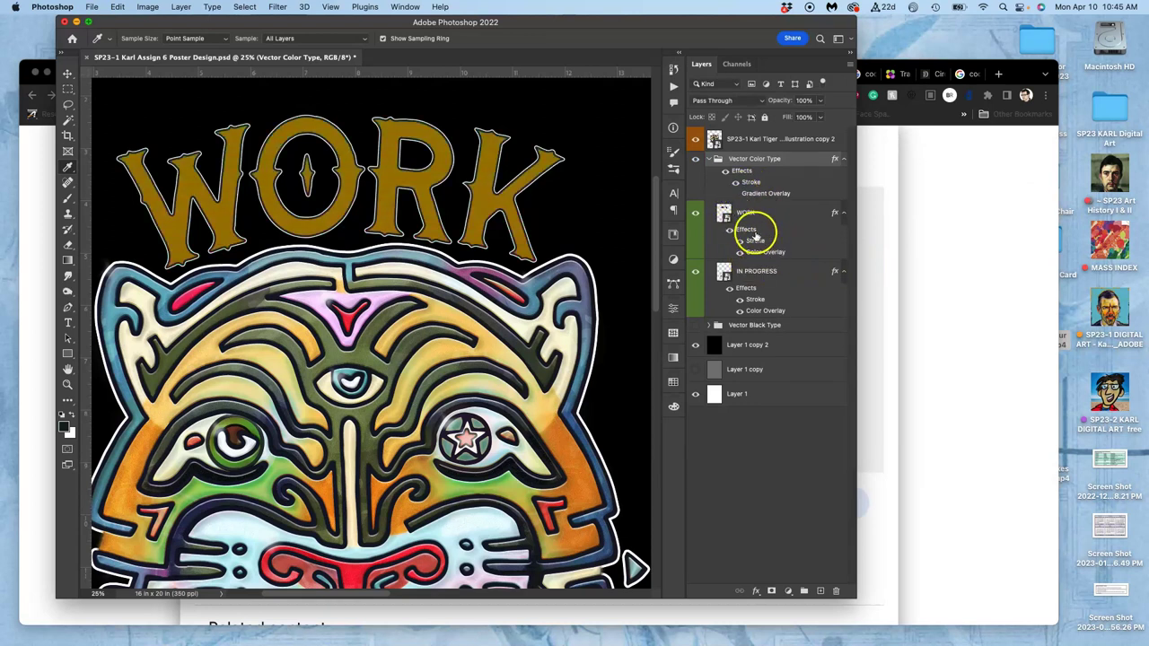
double_click(749, 231)
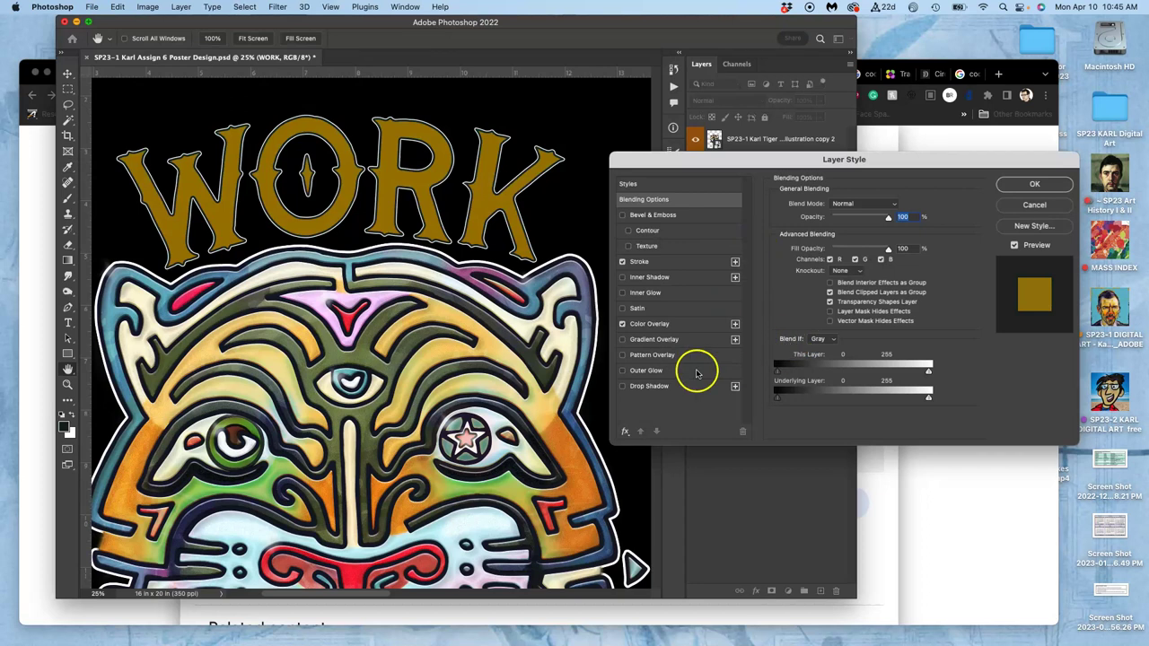
click(654, 342)
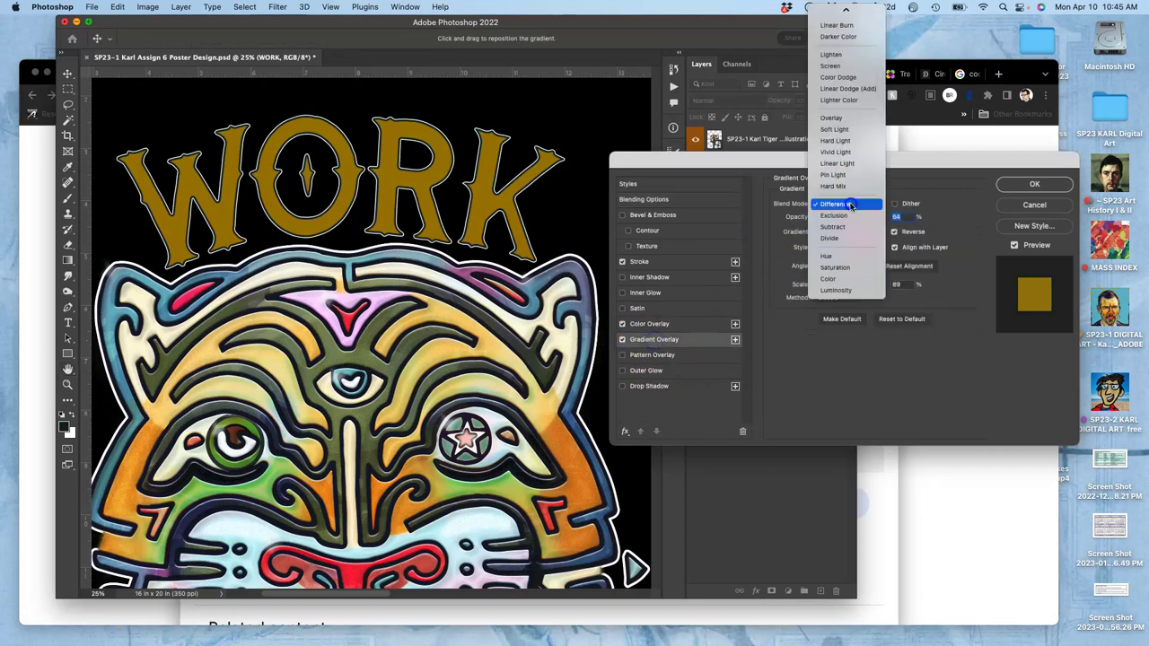
click(849, 205)
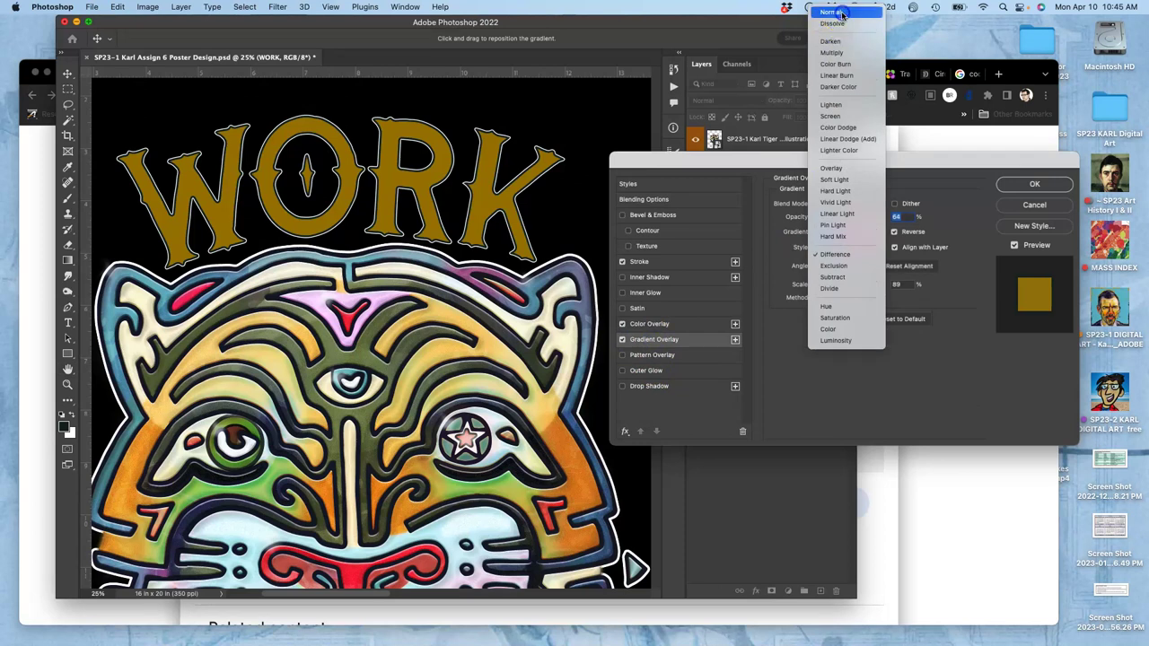
click(842, 14)
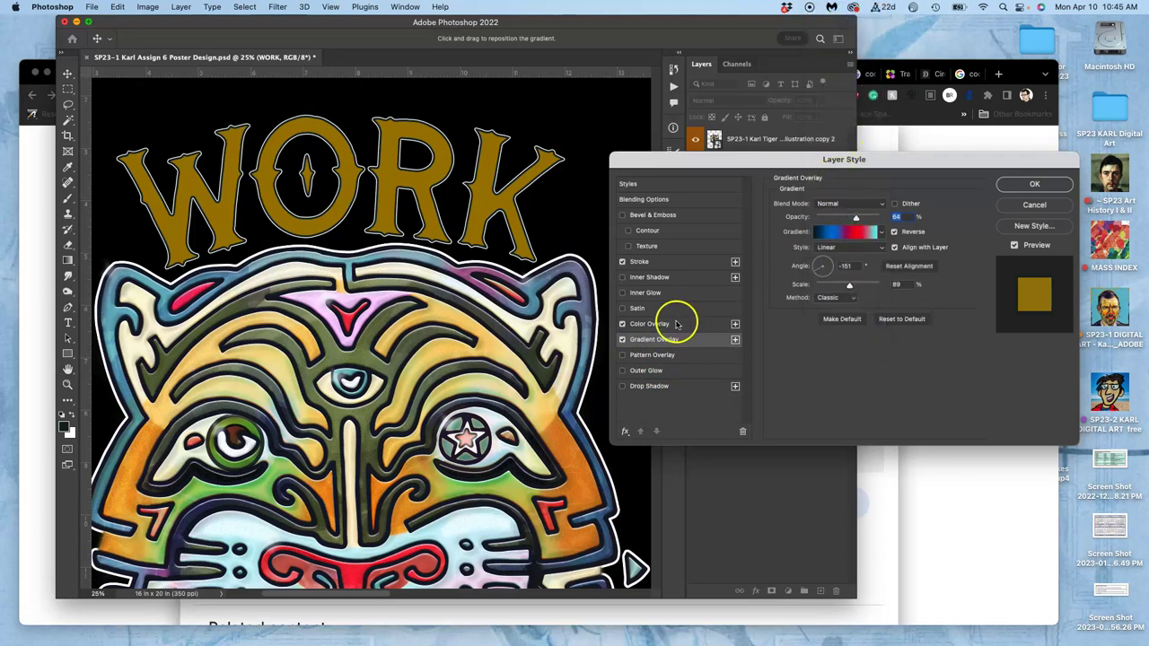
click(624, 341)
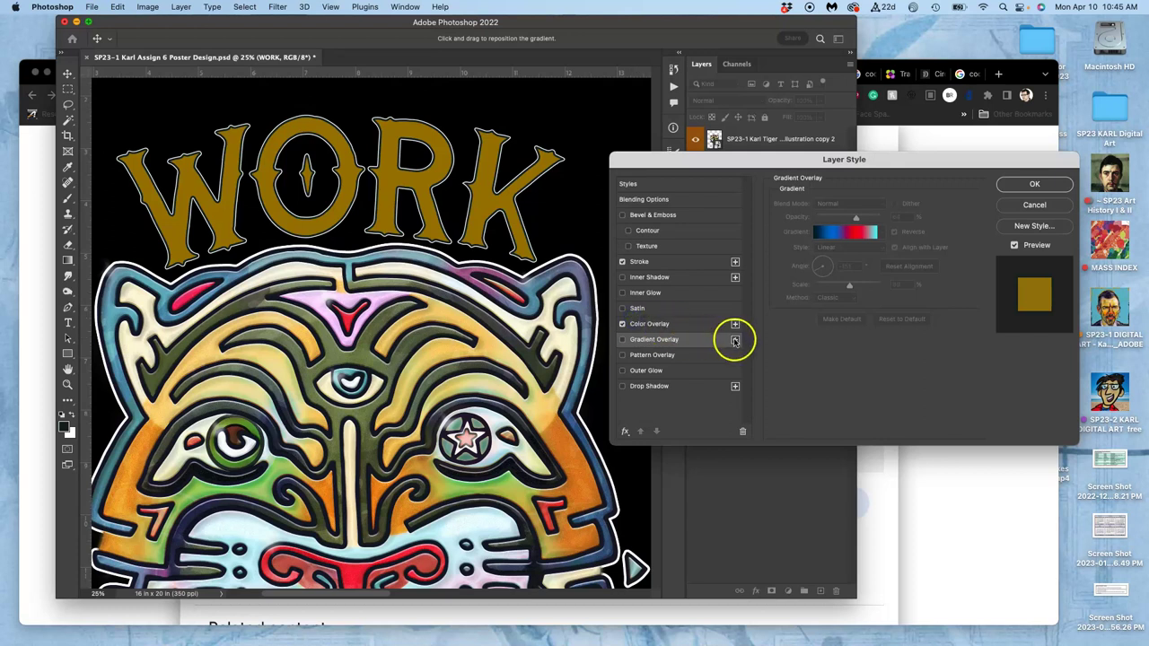
click(624, 339)
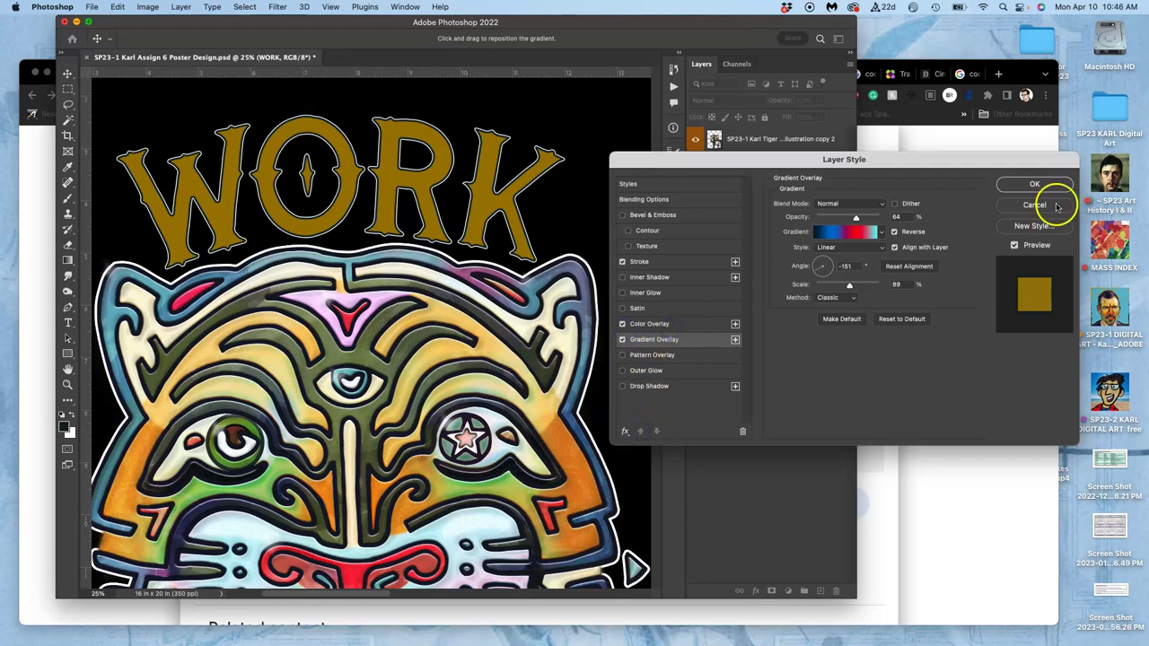
click(1033, 185)
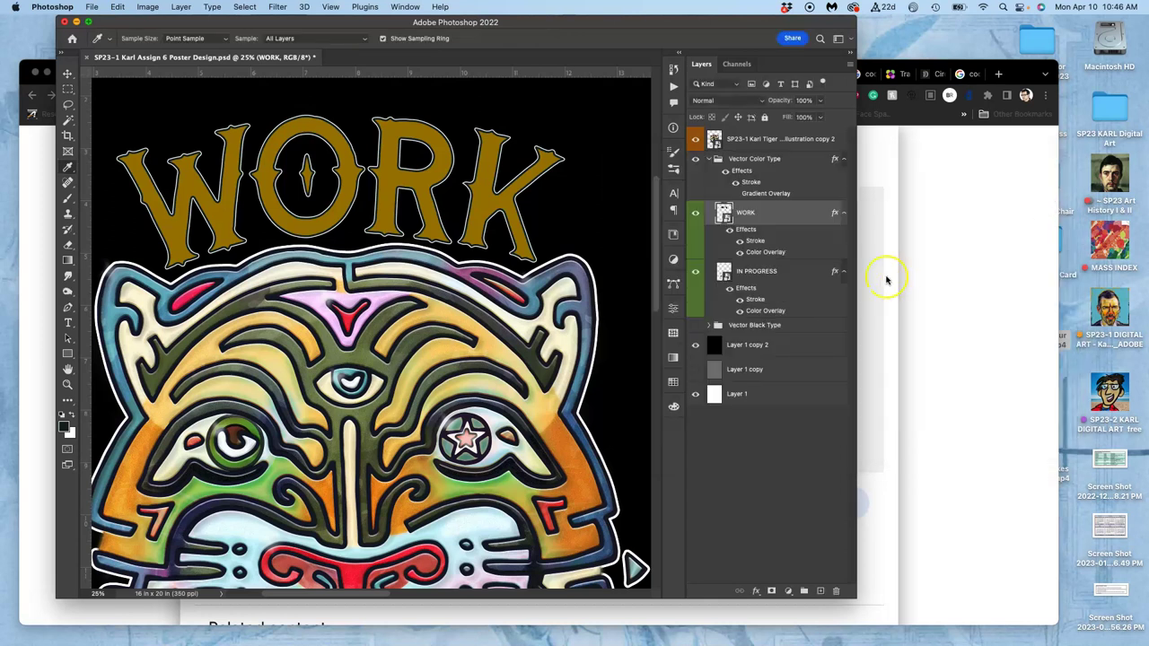
double_click(743, 230)
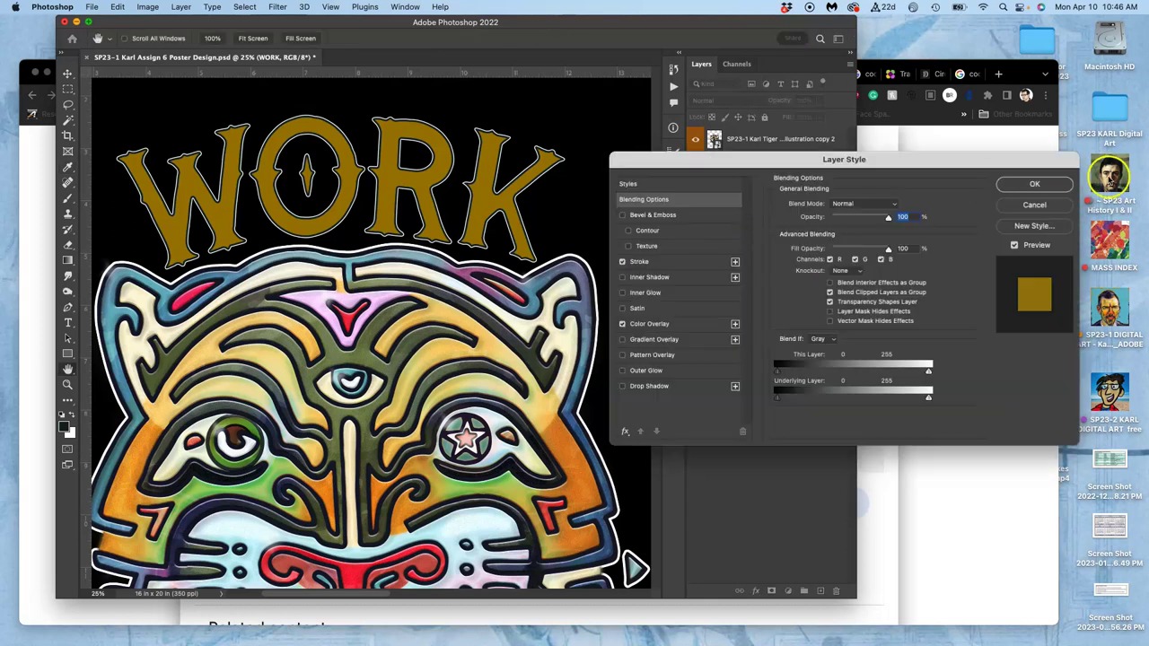
click(1034, 184)
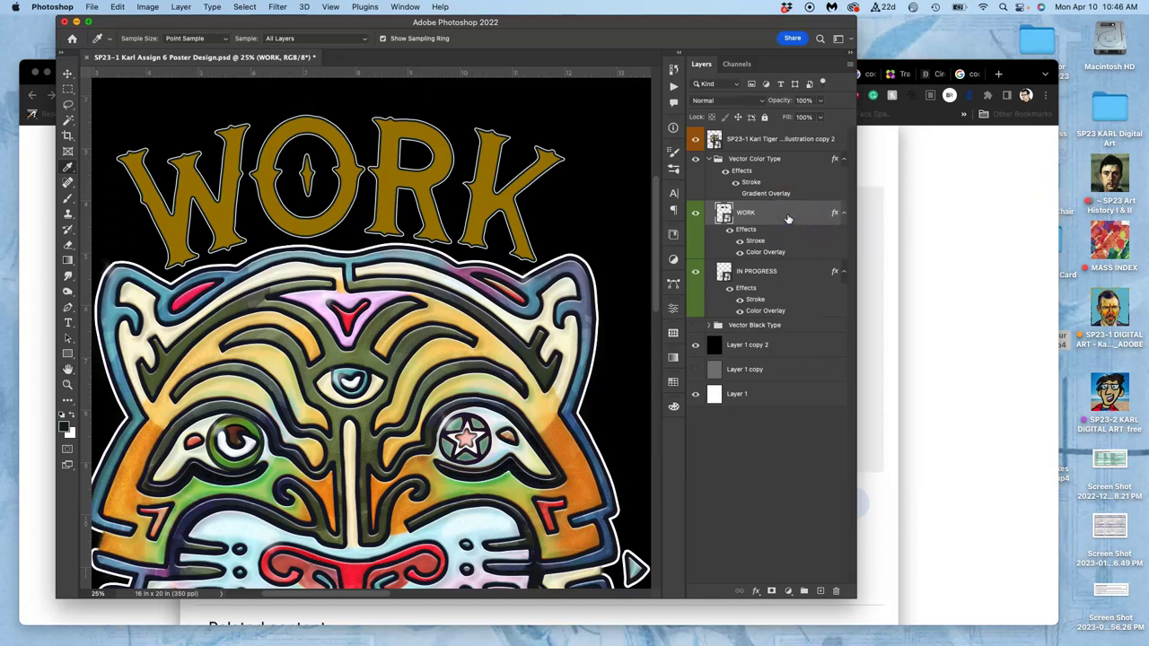
- Duplicate WORK and give the copy a gradient overlay in place of its gold colour overlay
key(super+j)
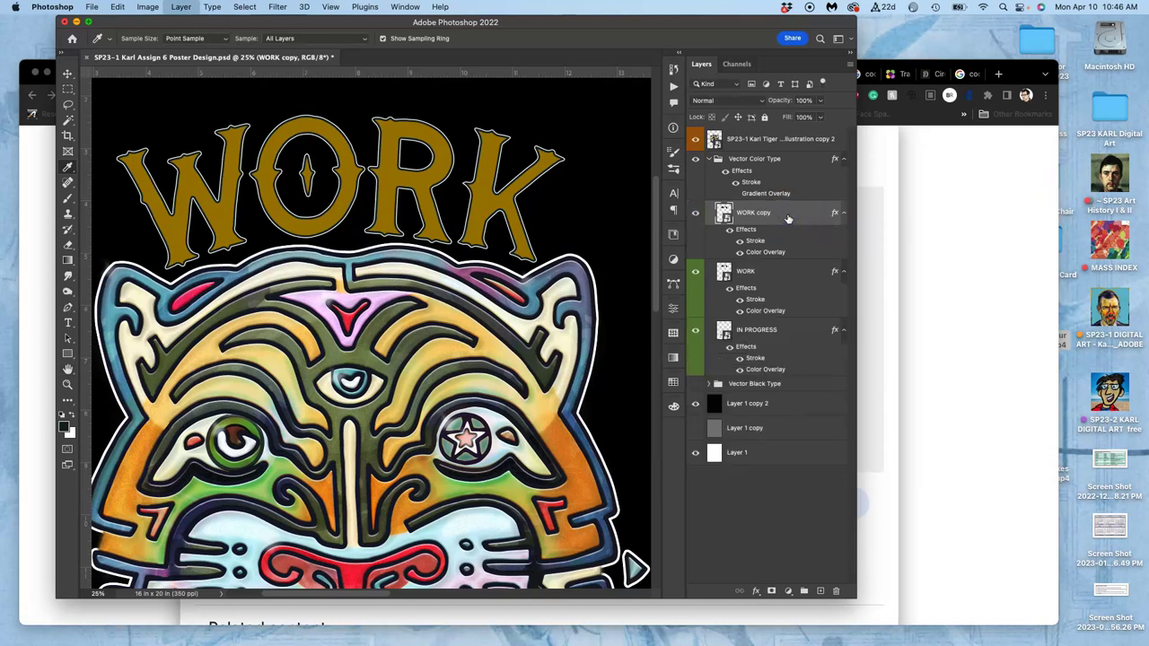
double_click(740, 235)
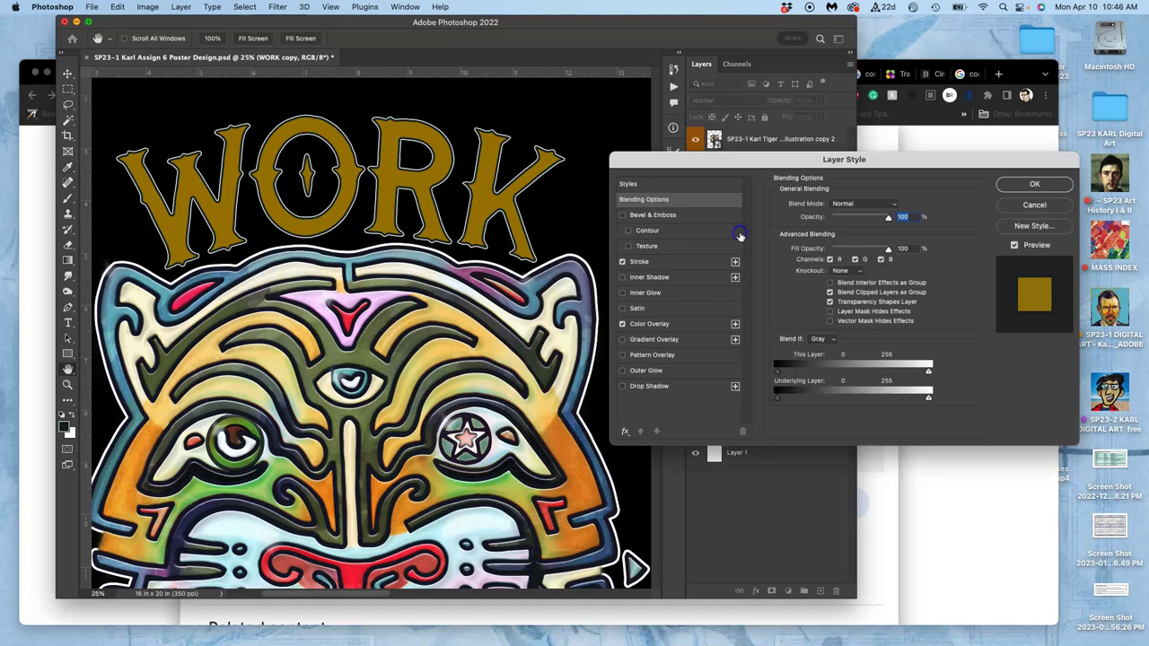
click(623, 324)
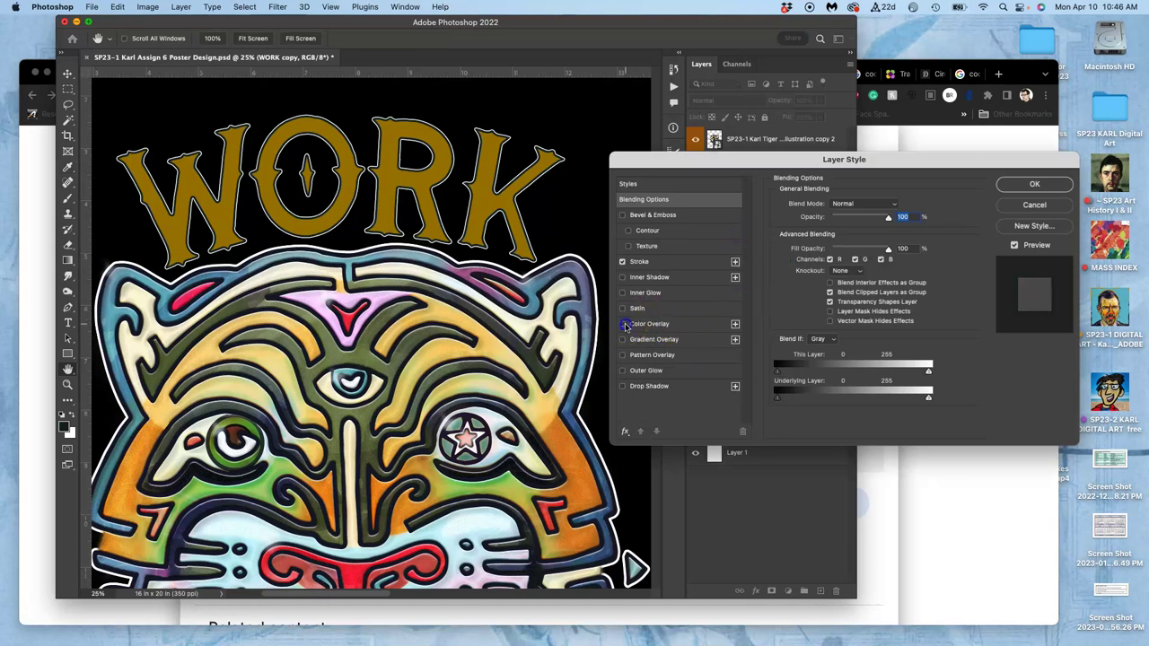
click(622, 340)
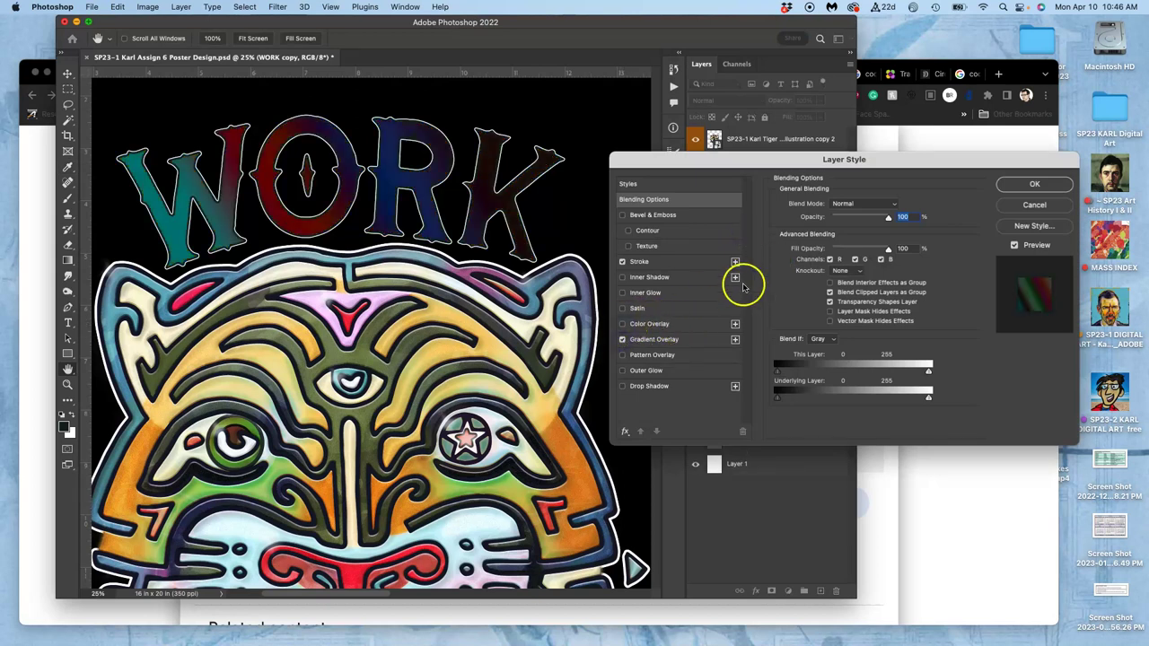
drag(985, 169, 981, 369)
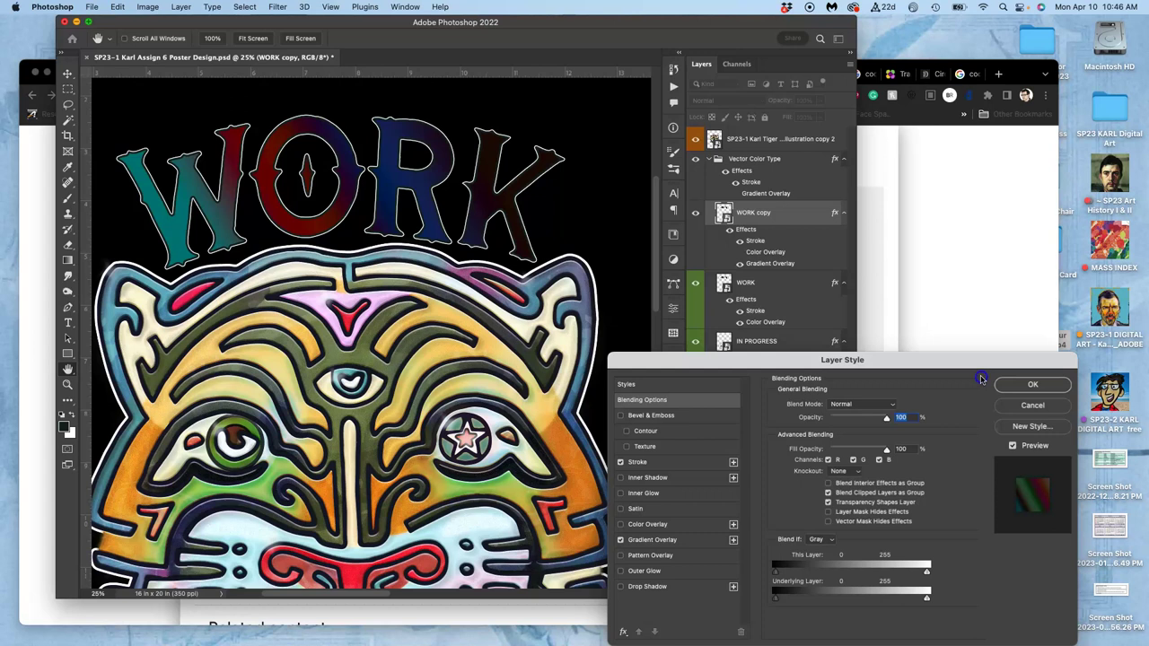
click(821, 218)
- Move WORK copy up just below the tiger illustration and compare it against the gold WORK
click(1023, 384)
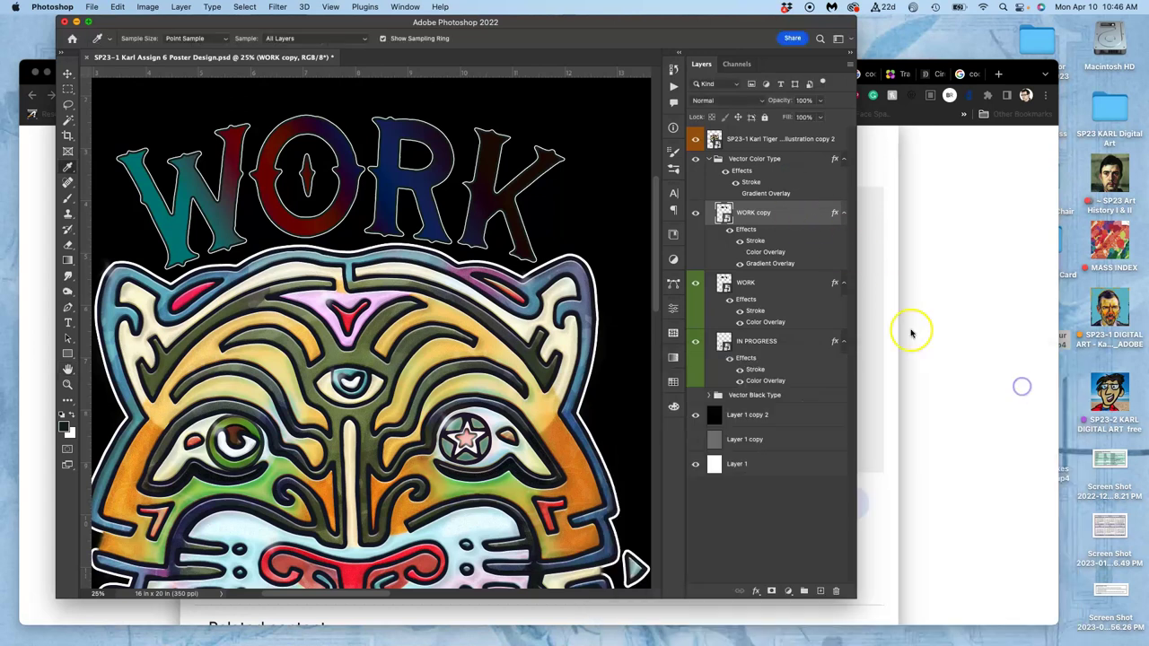
drag(777, 220, 778, 157)
drag(770, 206, 764, 149)
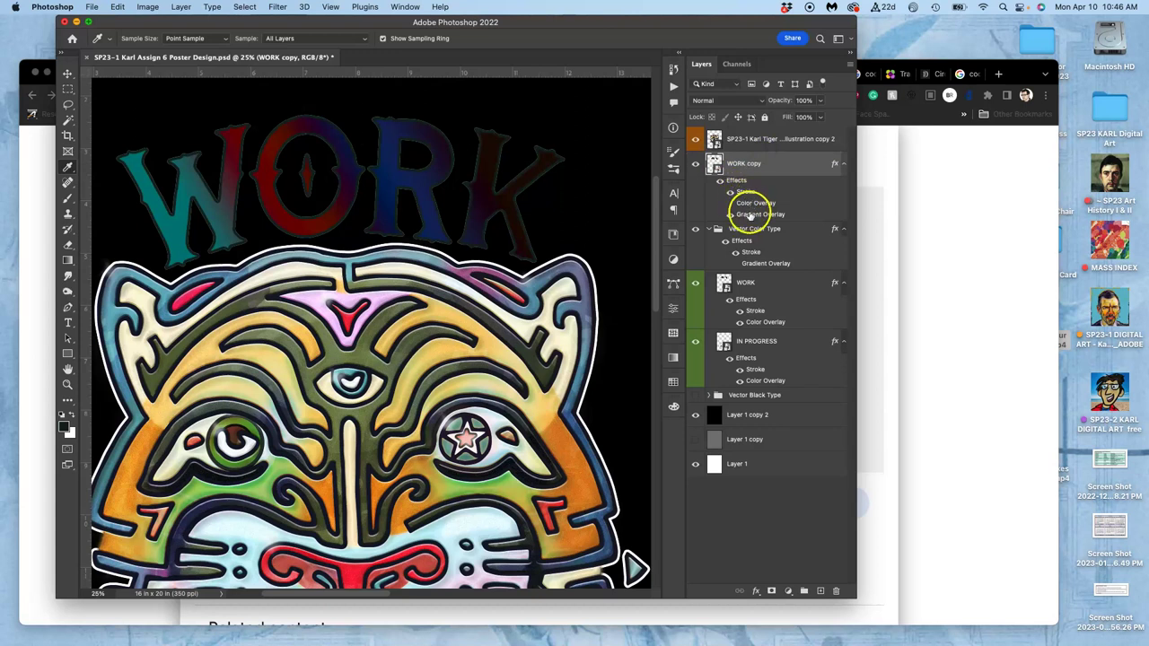
click(695, 165)
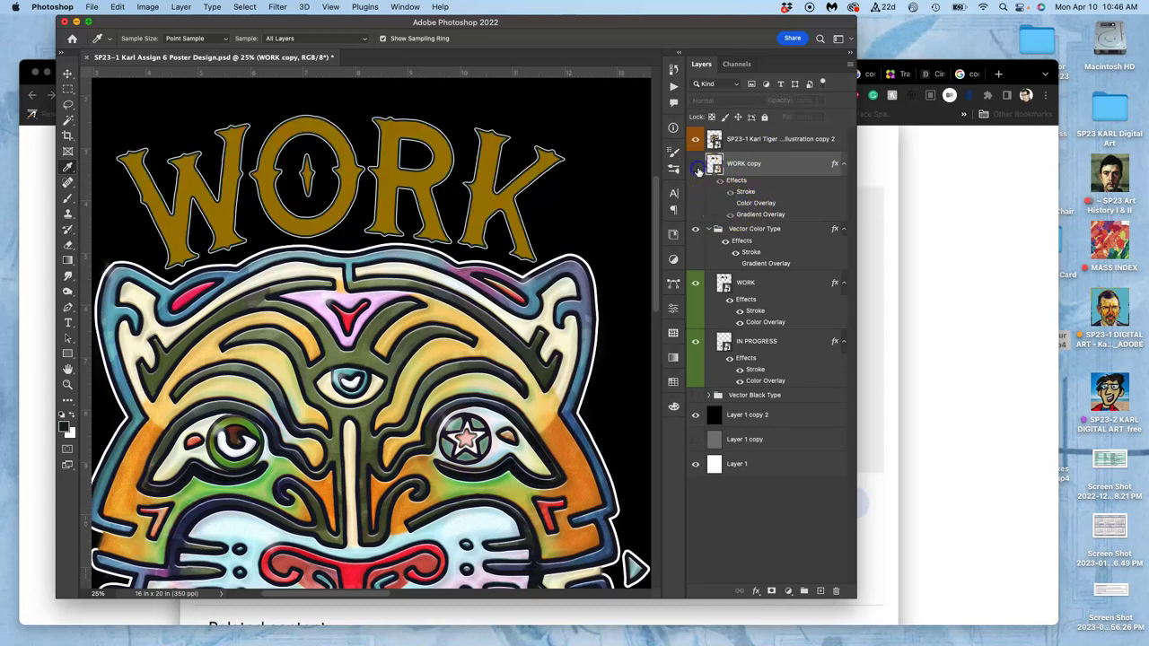
click(696, 165)
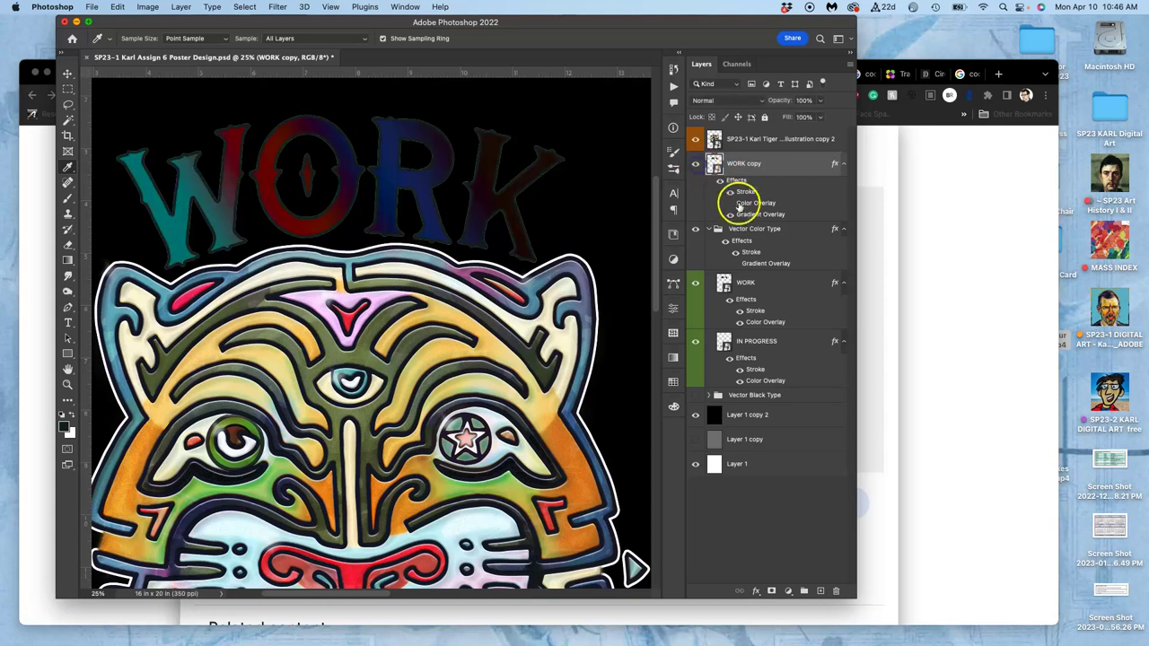
- Remove WORK copy's stroke and set its gradient to Normal, 90°, 150% scale and 54% opacity
double_click(745, 215)
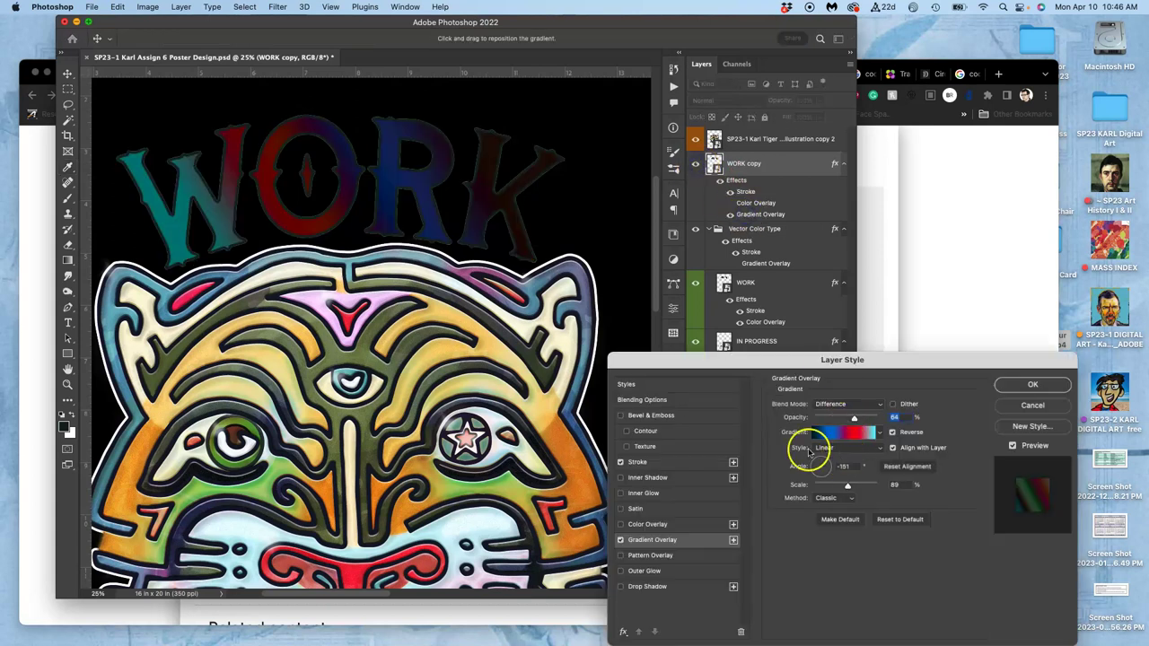
click(620, 462)
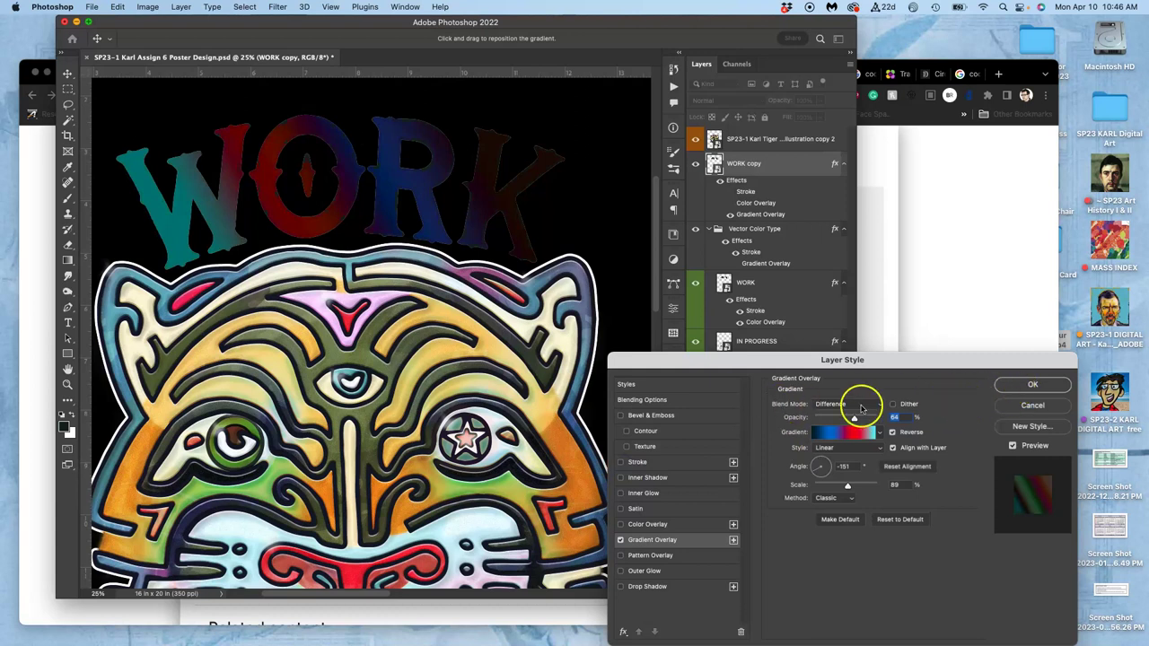
click(842, 435)
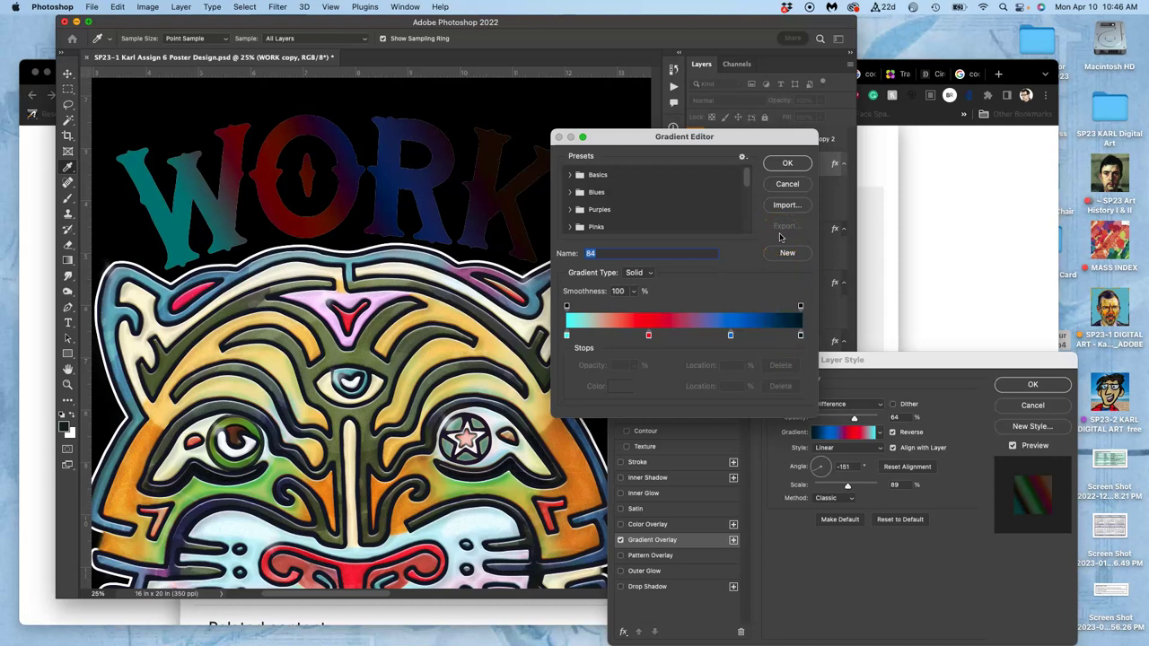
click(785, 166)
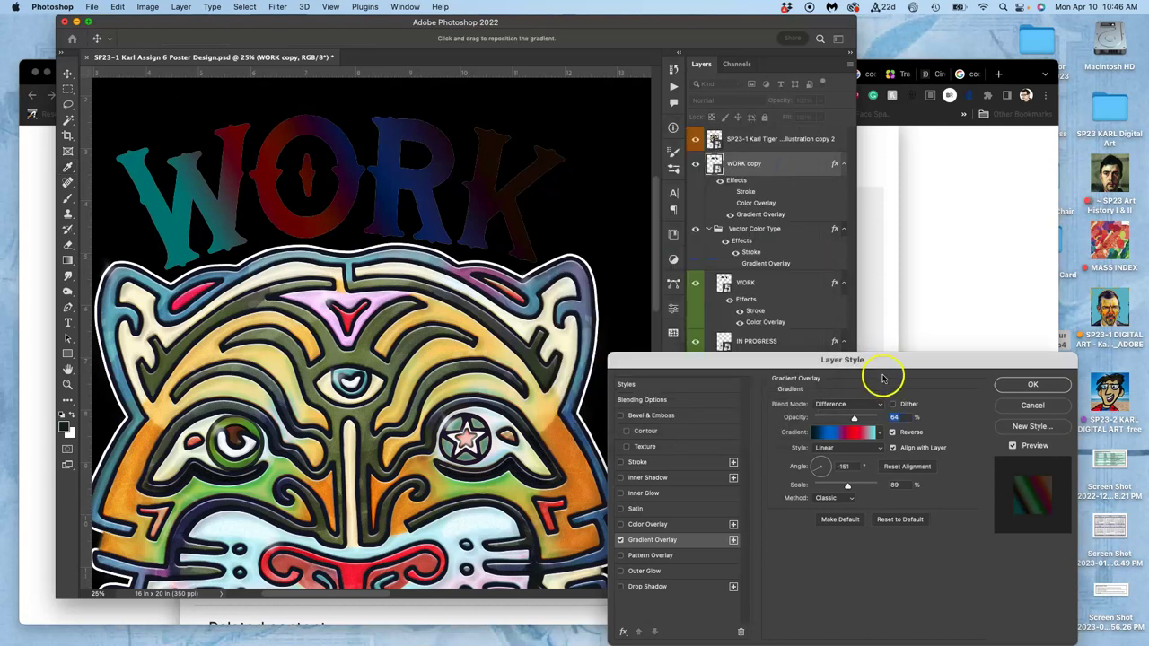
click(844, 466)
text(90)
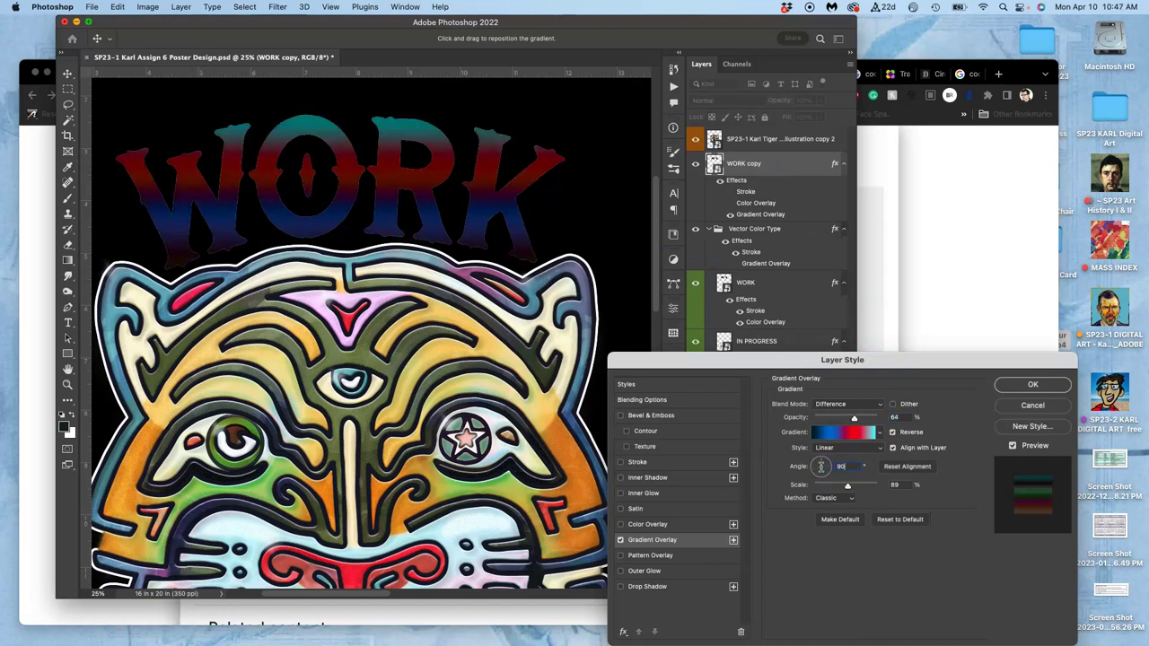
click(833, 404)
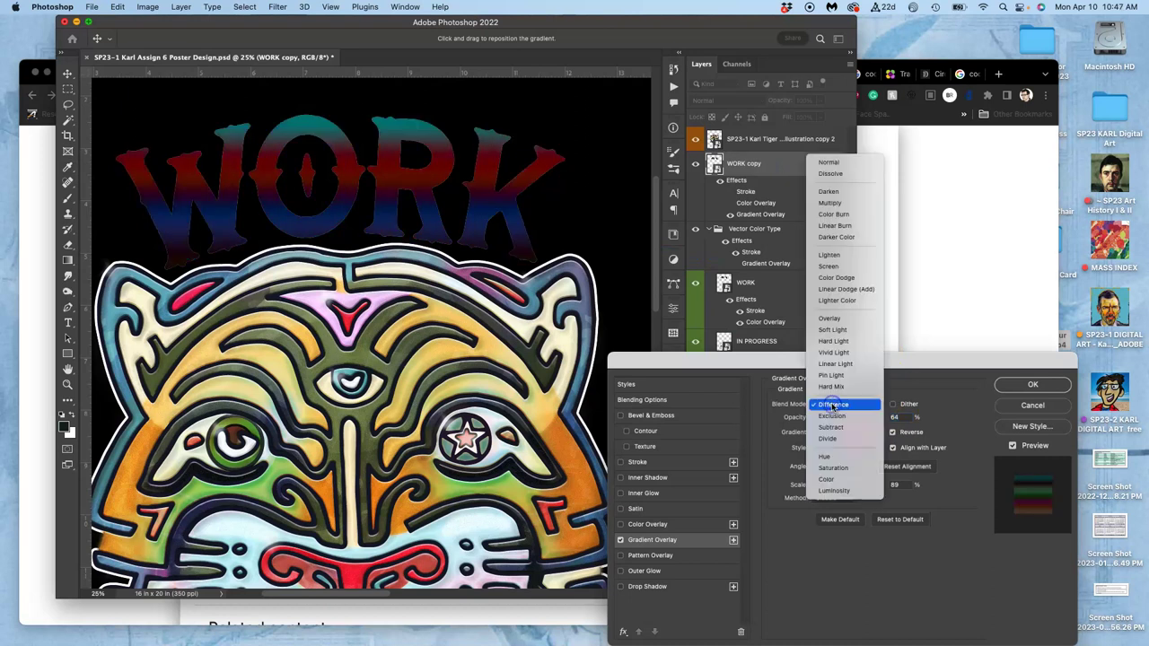
click(829, 162)
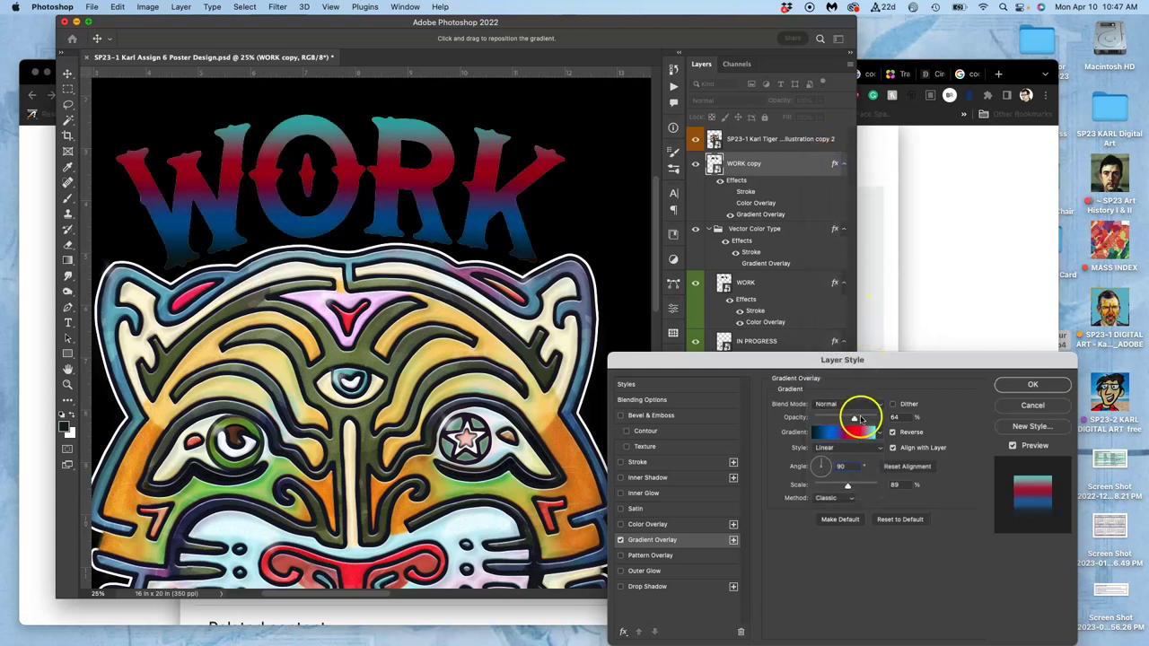
drag(849, 488, 909, 495)
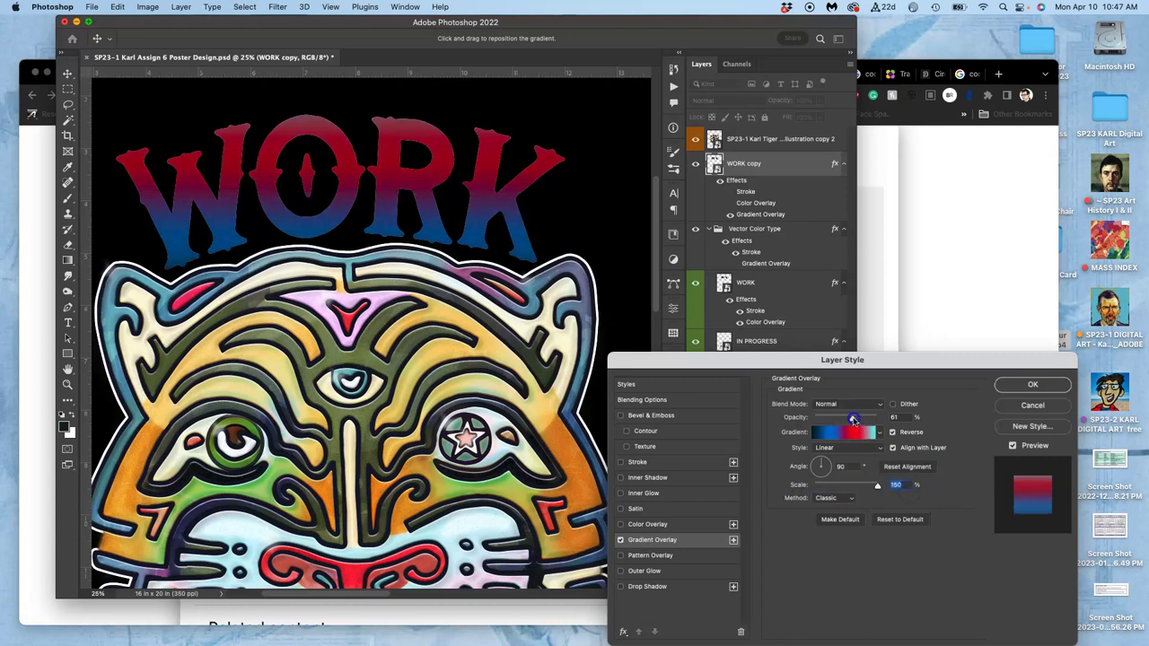
mouse_move(854, 420)
mouse_down()
mouse_move(821, 420)
mouse_move(843, 420)
mouse_up()
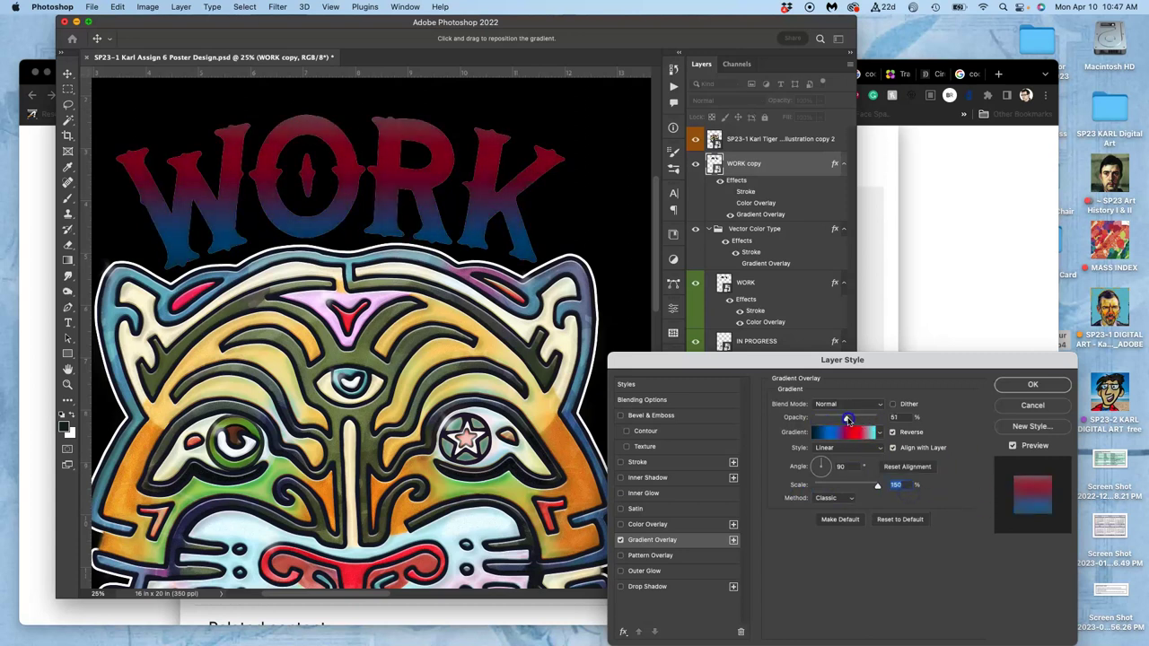
click(1012, 386)
click(888, 415)
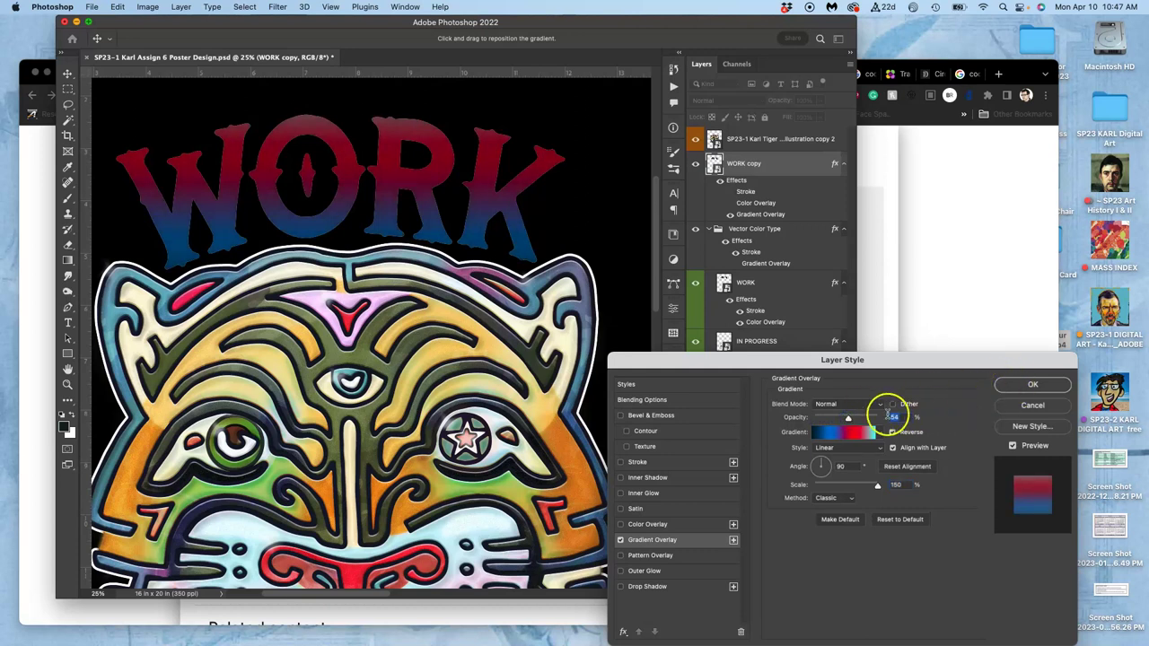
click(1014, 387)
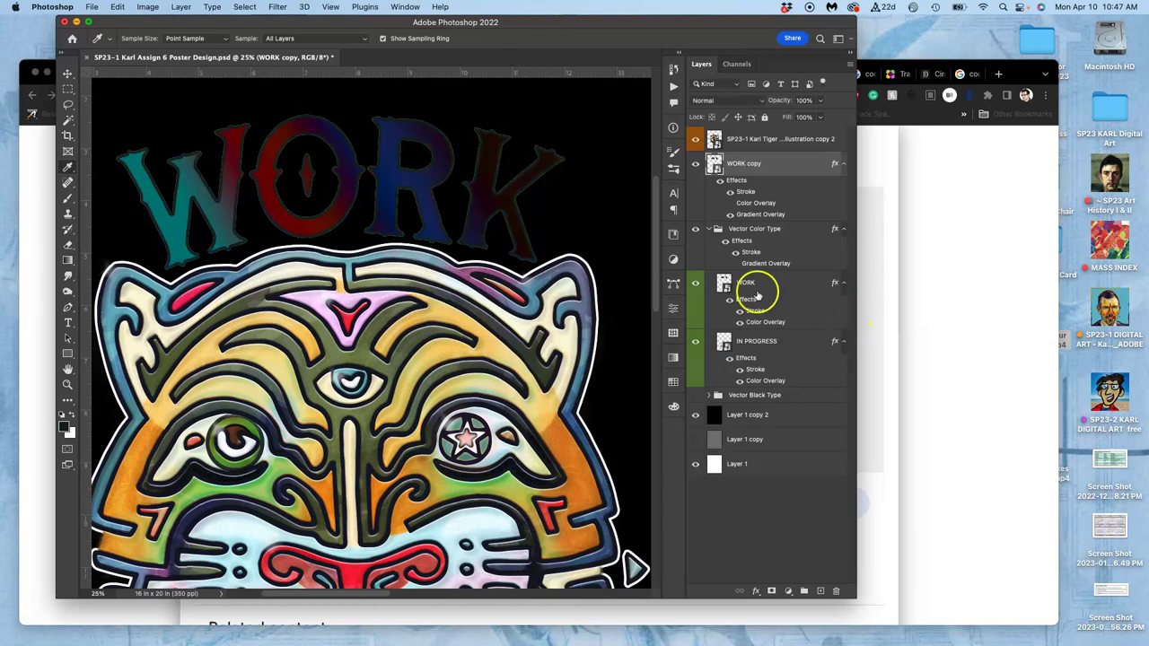
- Delete the WORK copy layer and turn the Vector Color Type gradient overlay back on
key(BackSpace)
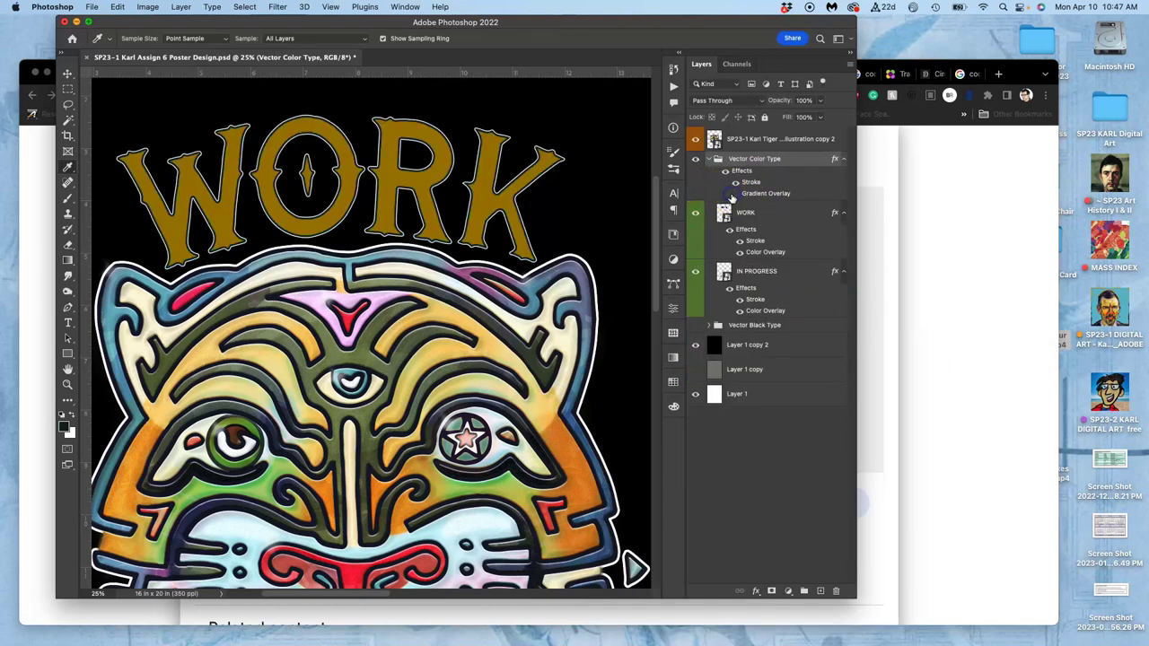
click(735, 193)
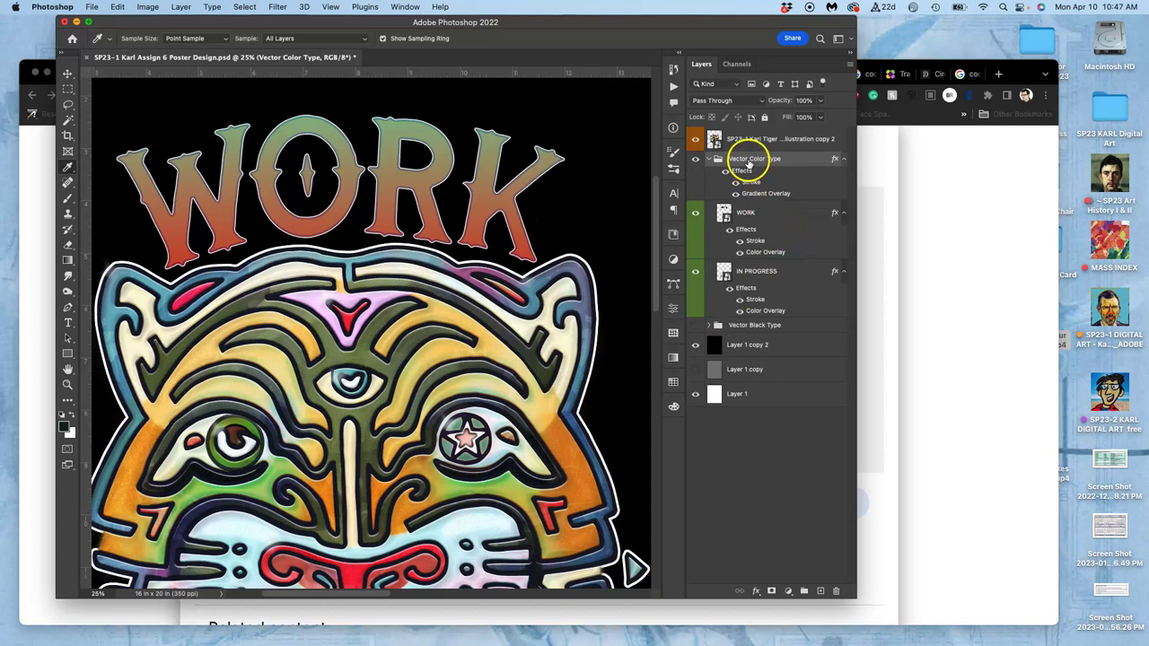
scroll(476, 238, up, 2)
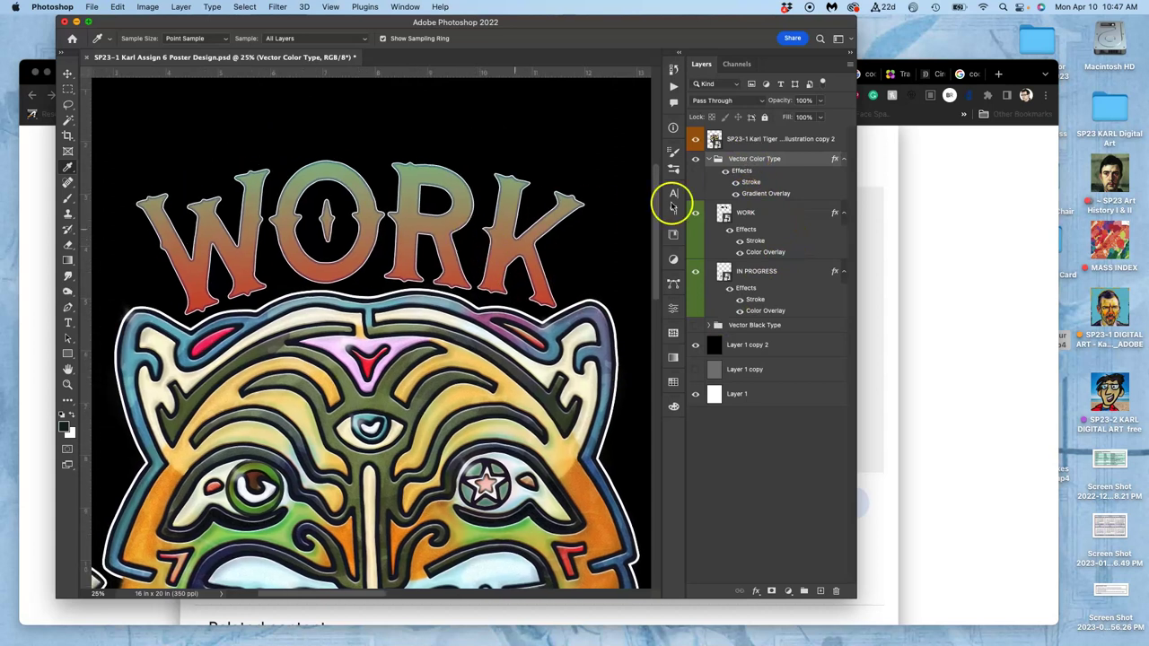
- Duplicate the Vector Color Type group and merge the copy into a single layer
click(763, 162)
key(super+j)
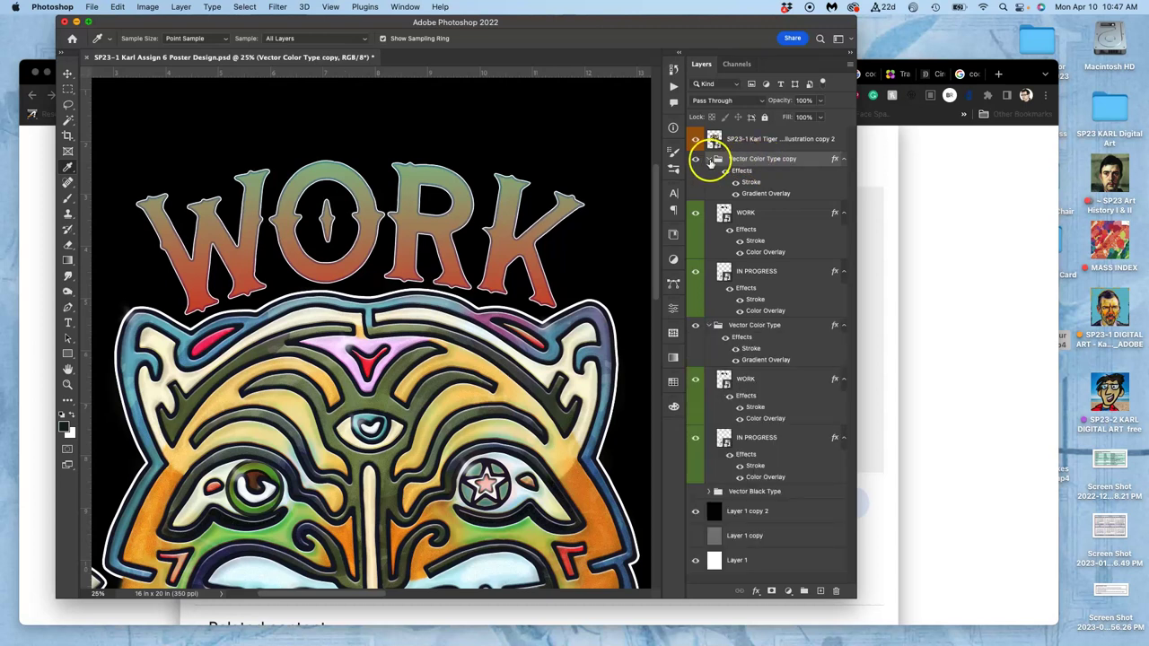
click(709, 159)
right_click(754, 160)
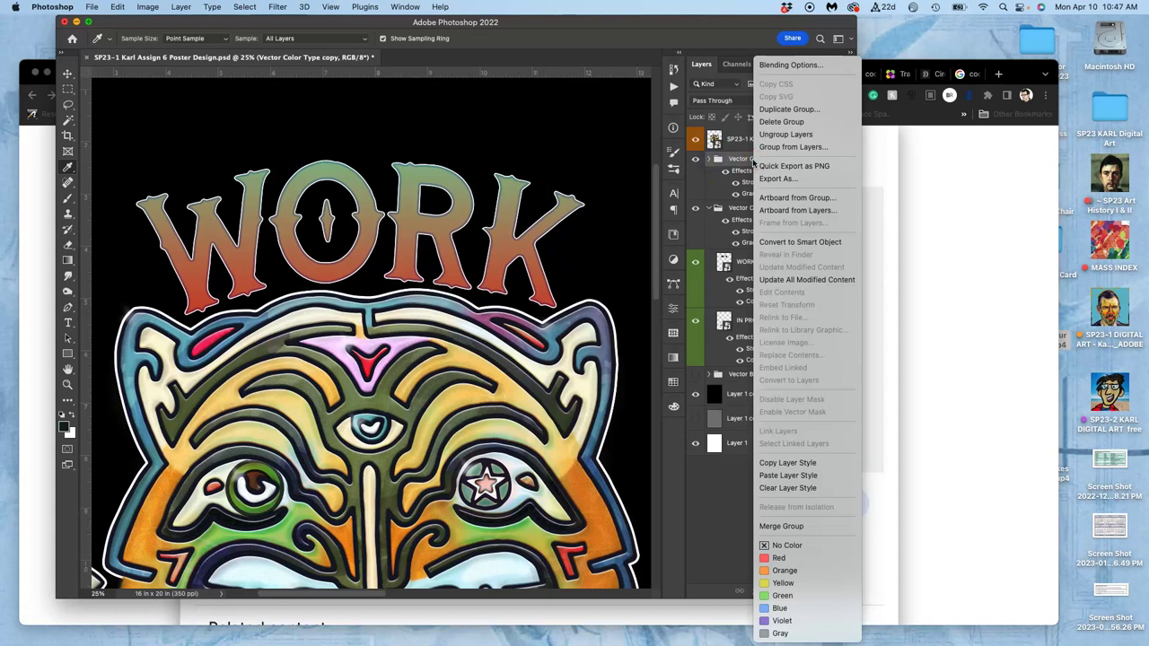
click(786, 527)
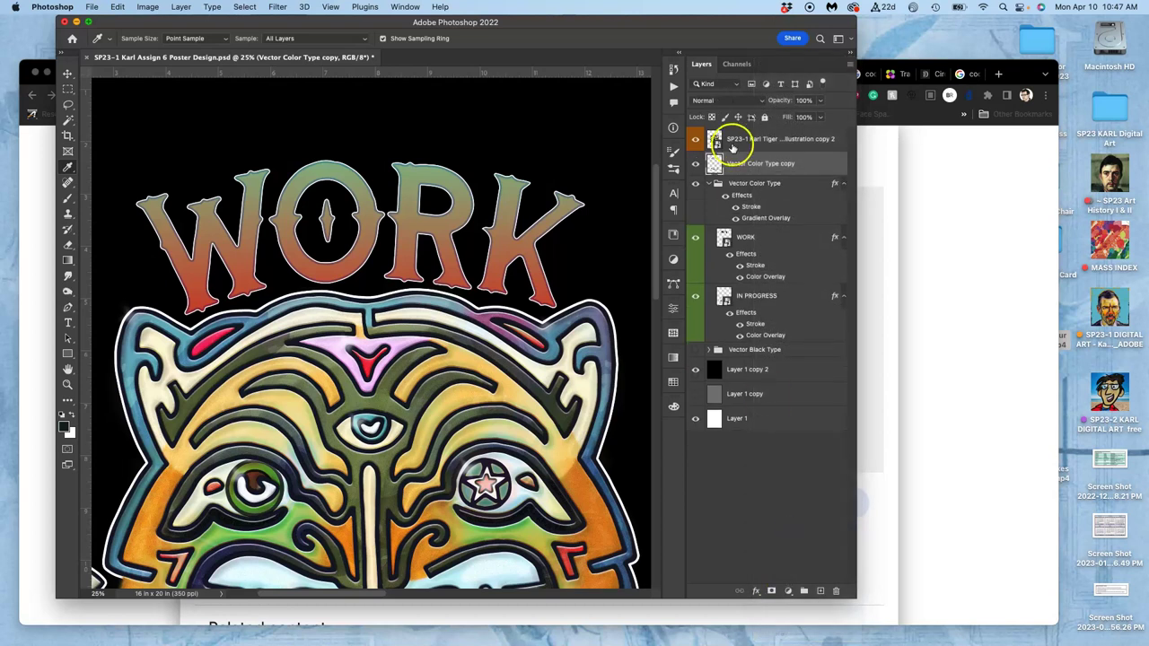
- Hide and reshow the merged copy and the original group to compare them
click(694, 165)
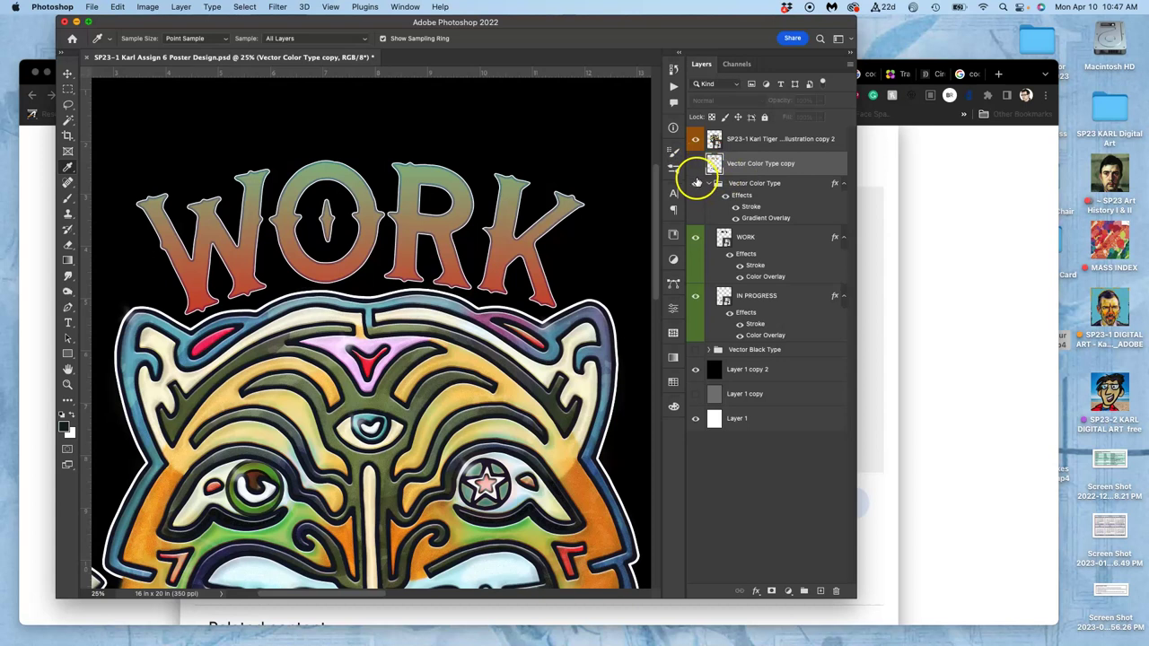
click(695, 184)
click(695, 184)
click(696, 164)
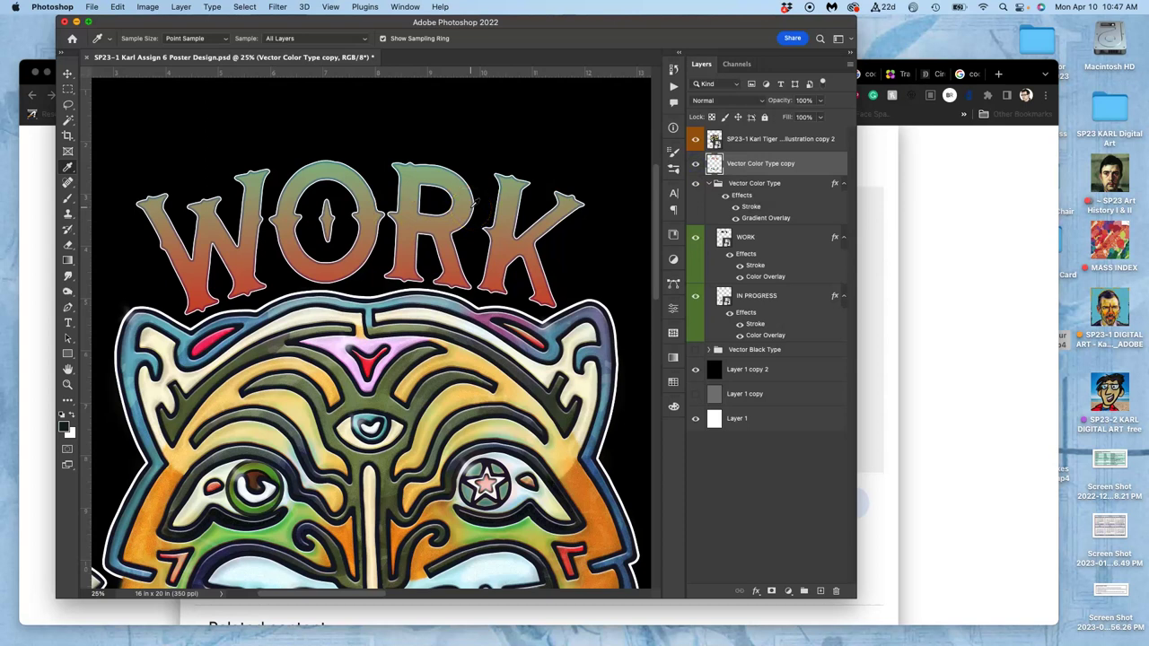
scroll(474, 201, up, 5)
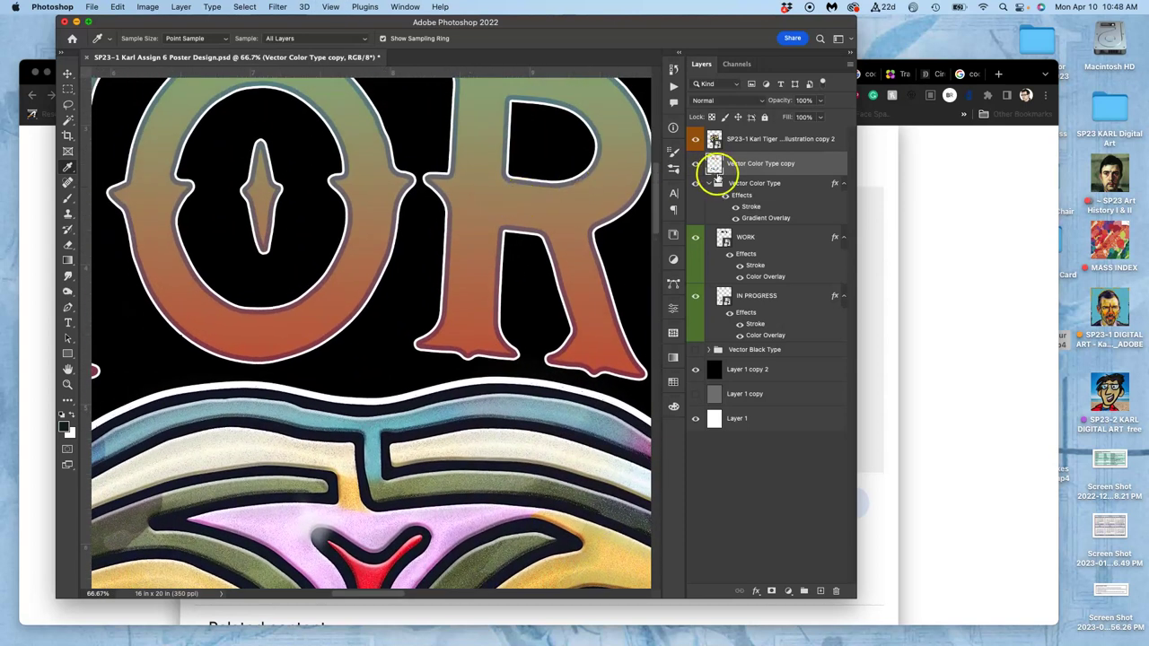
scroll(504, 329, down, 5)
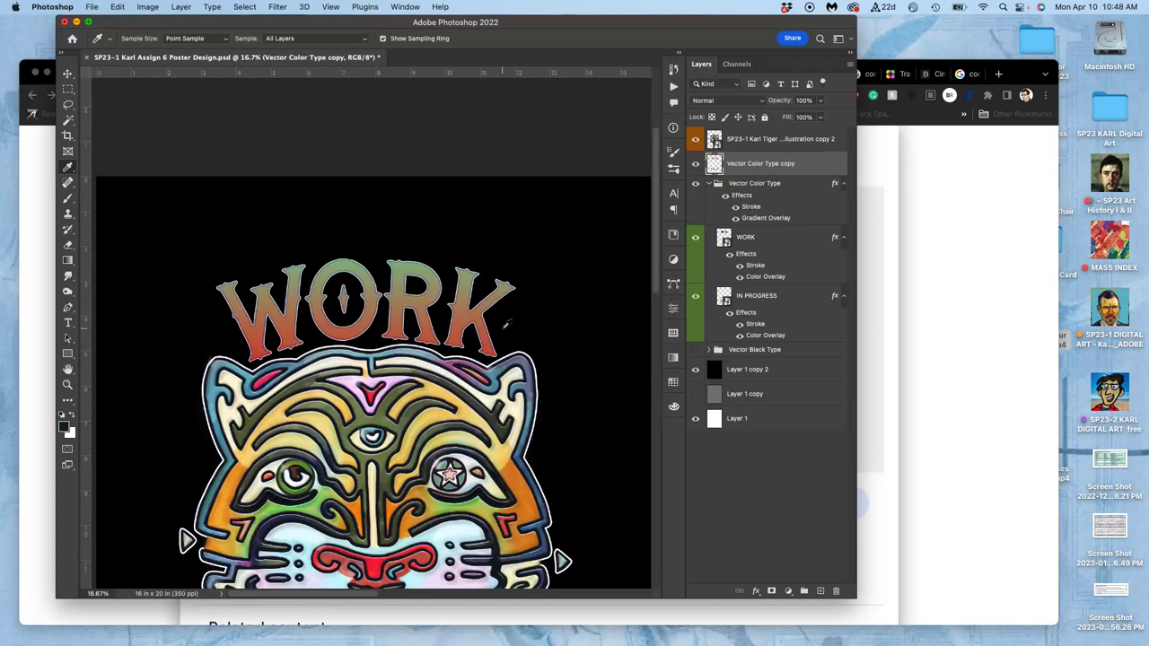
scroll(499, 316, down, 5)
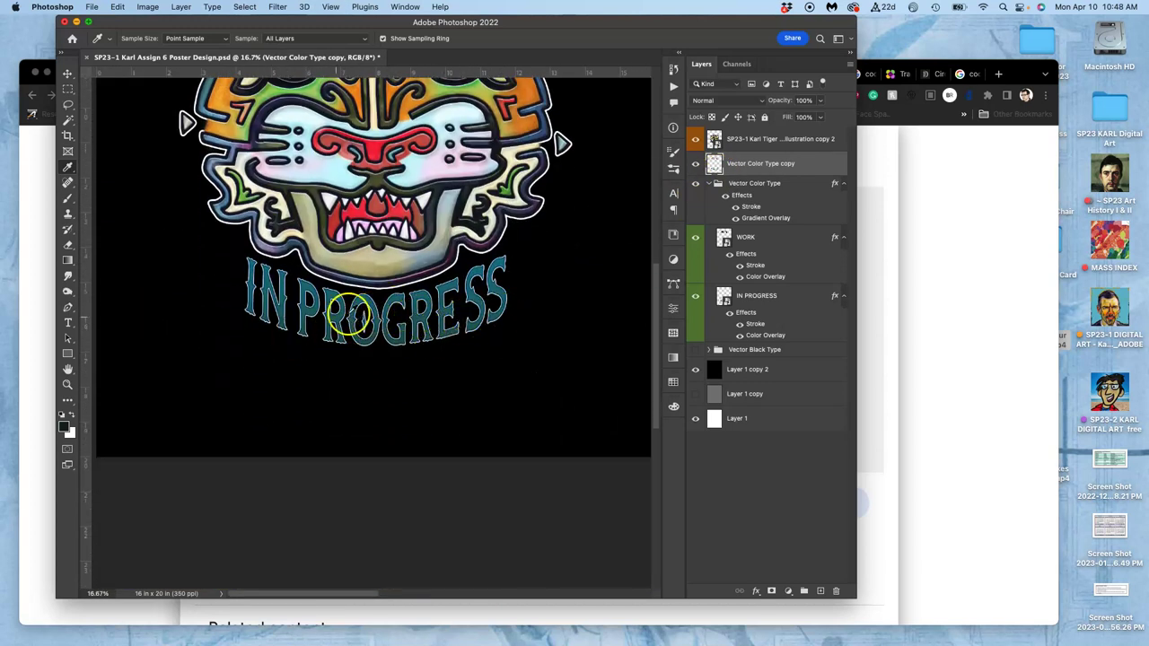
click(68, 89)
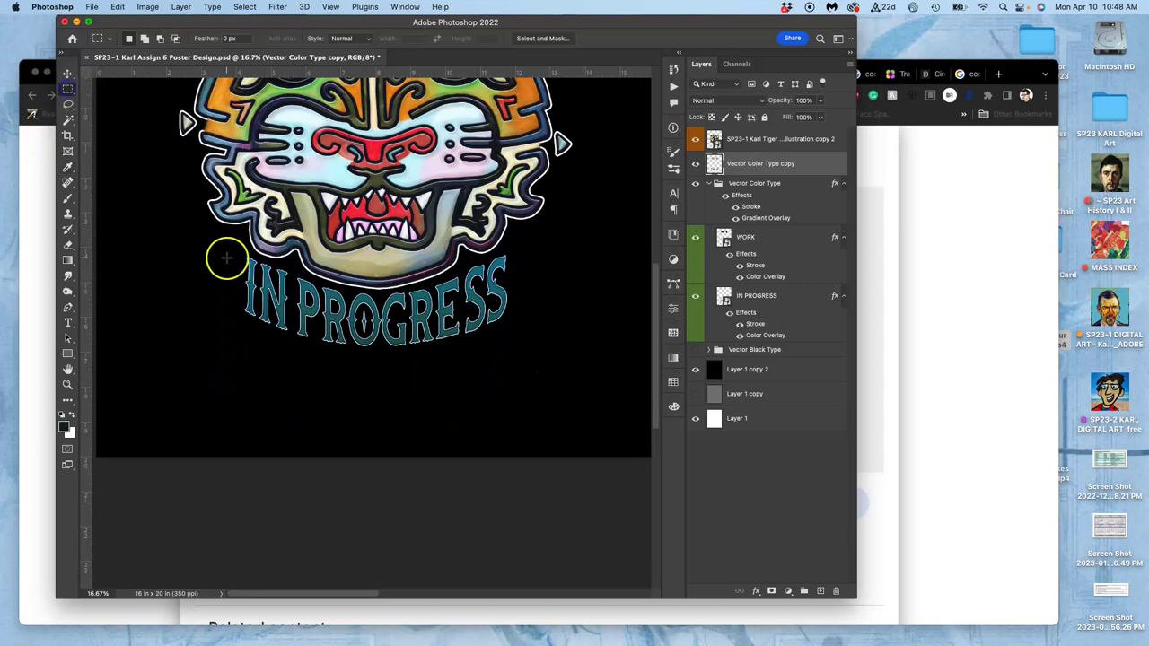
drag(215, 248, 564, 368)
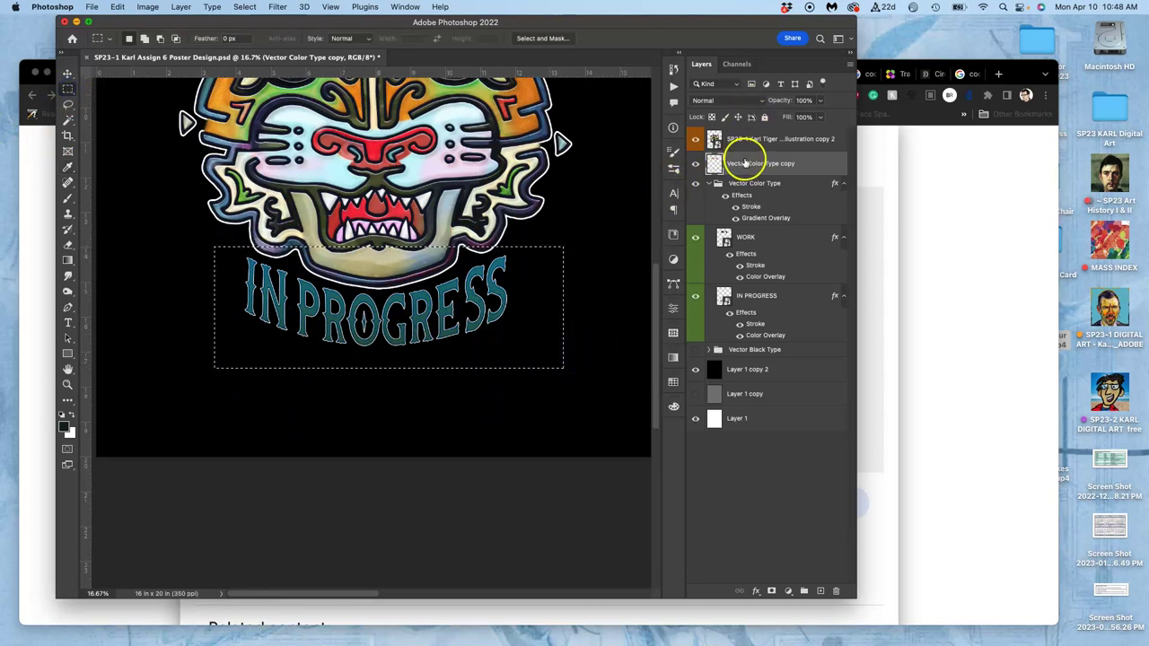
key(super+d)
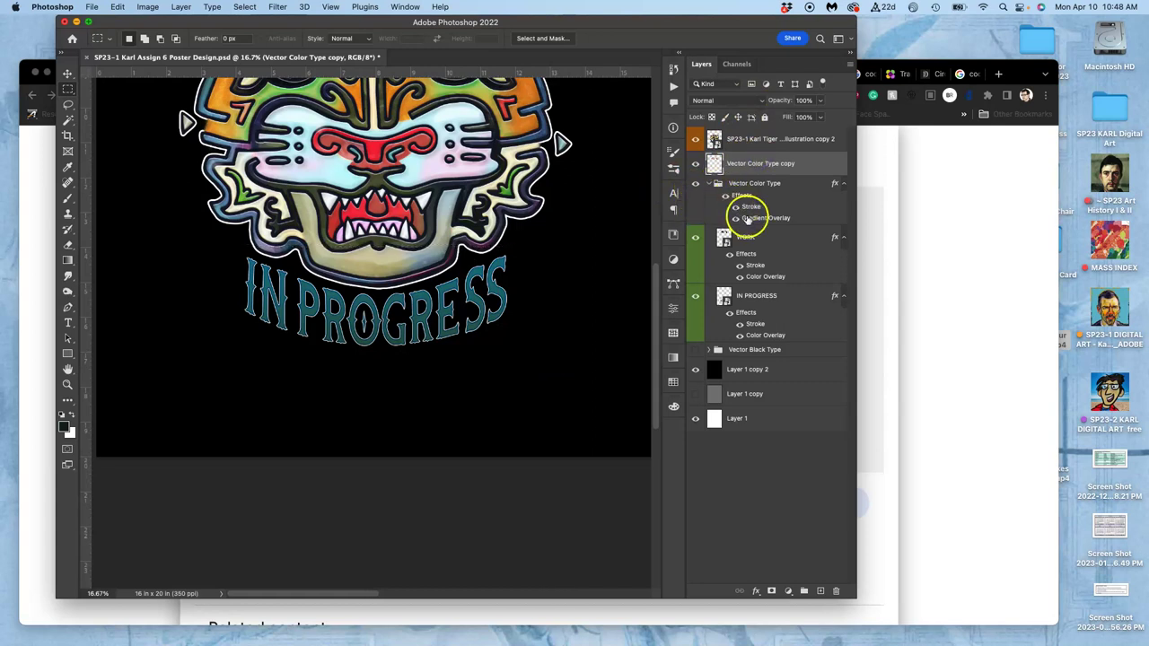
- Untick Reverse on the lettering group's Gradient Overlay so IN PROGRESS fades red-orange to olive
double_click(754, 218)
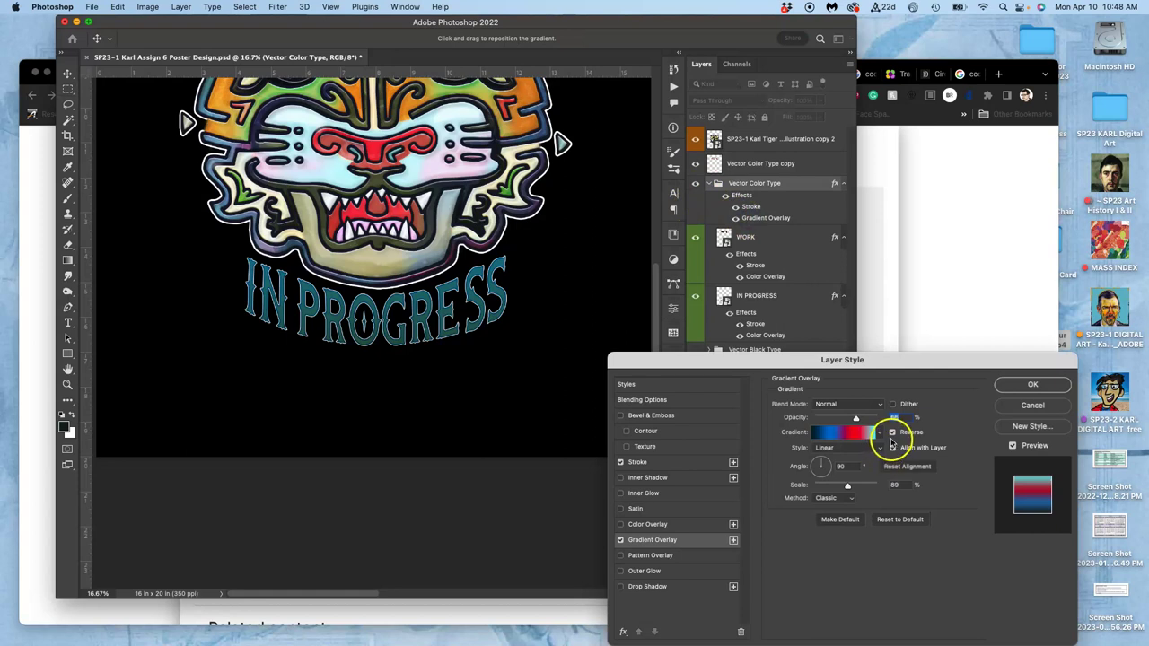
click(892, 434)
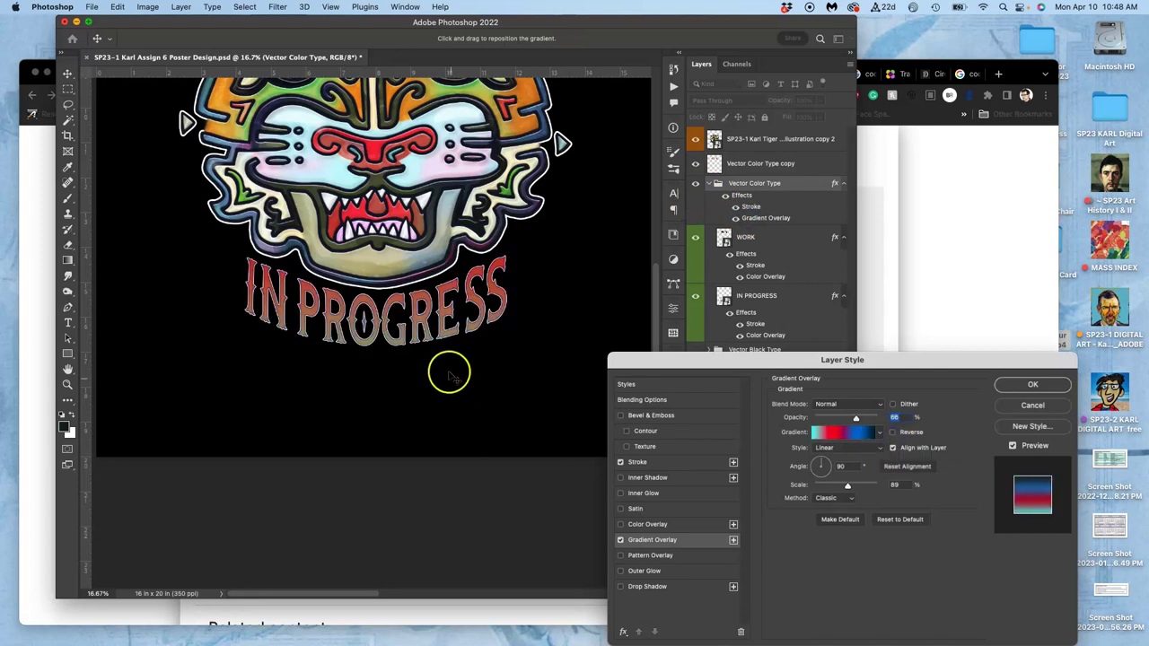
scroll(453, 375, up, 10)
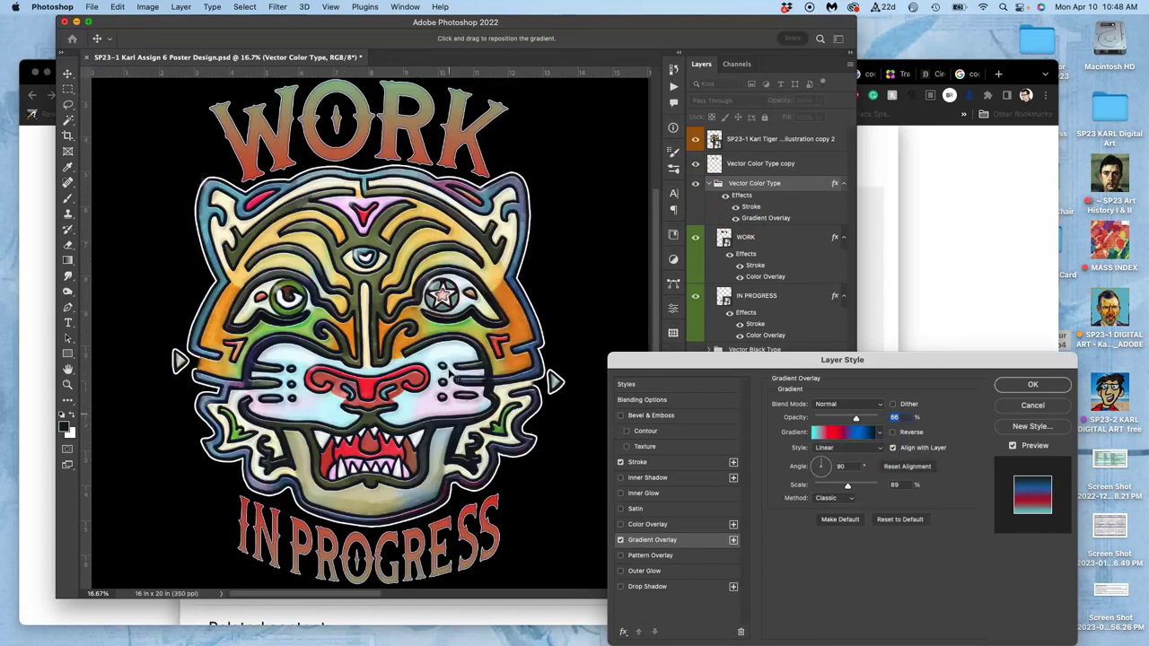
scroll(401, 385, down, 4)
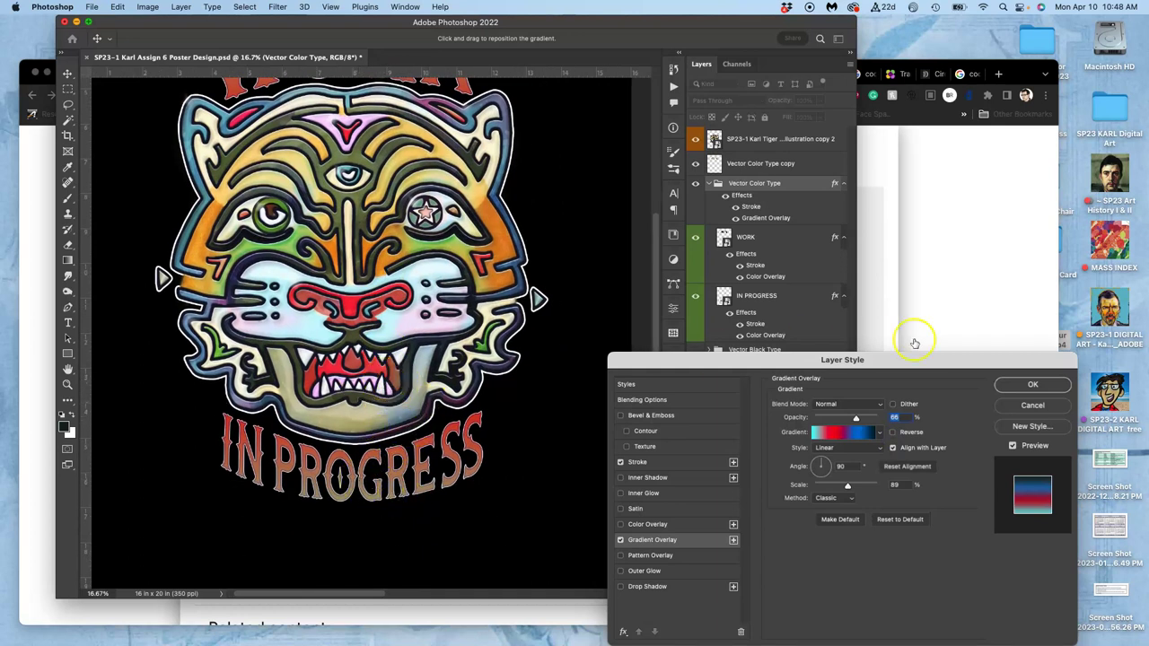
click(1030, 385)
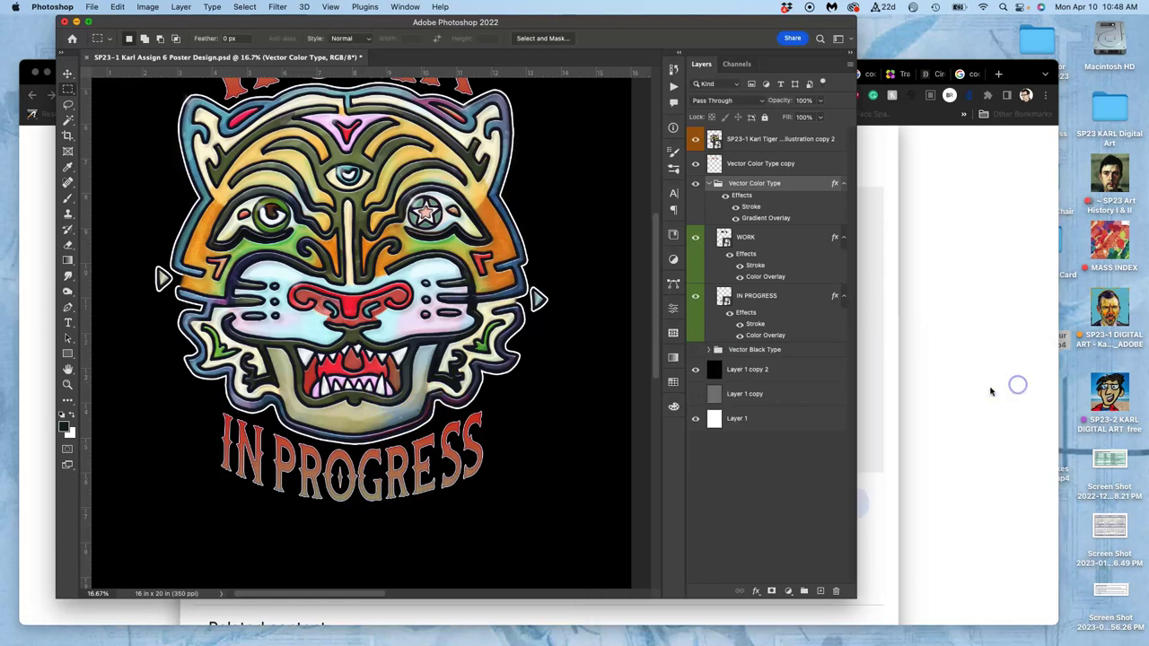
- Zoom in closely on the IN PROGRESS letters to check the new gradient
key(super+equal)
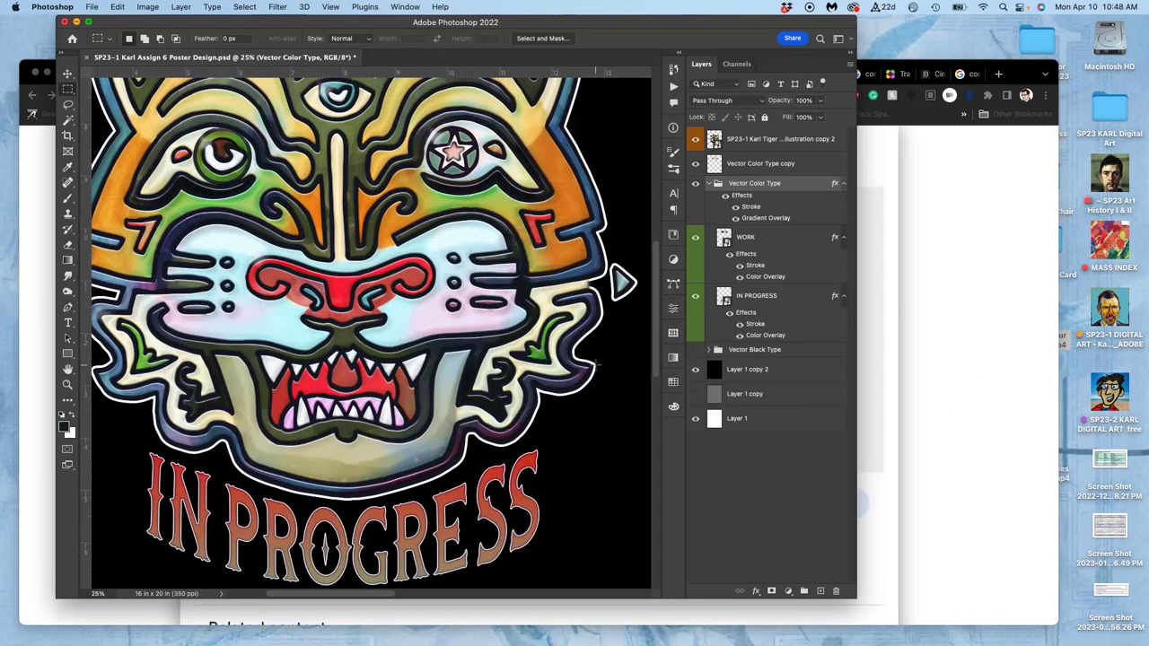
key(super+equal)
scroll(595, 363, down, 4)
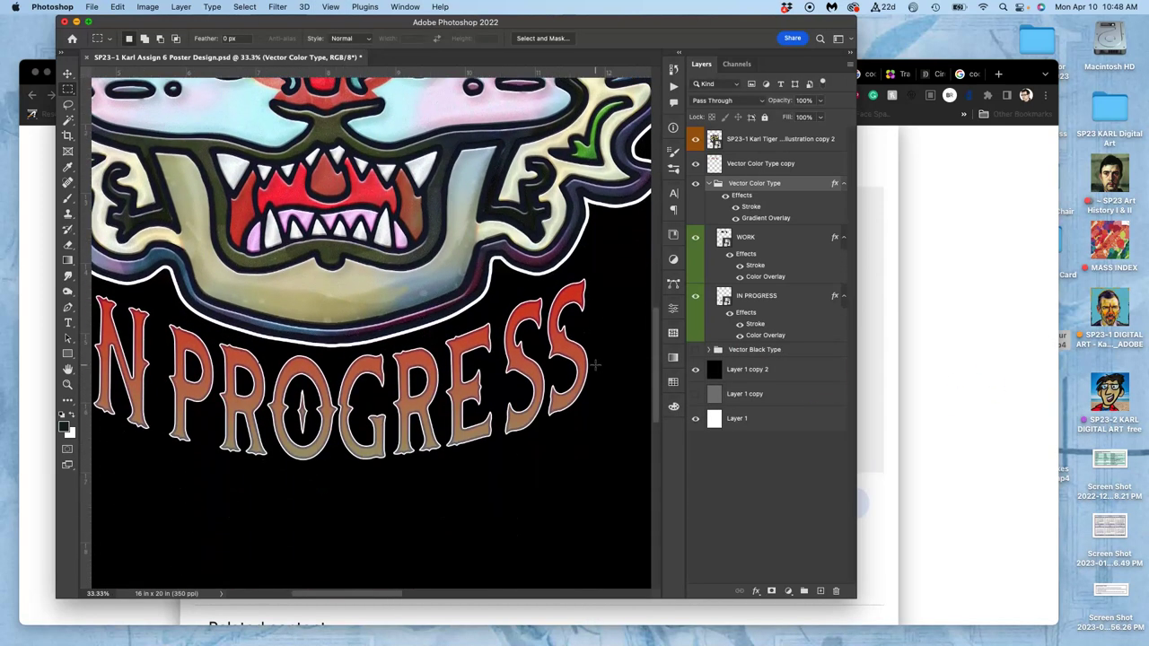
key(super+equal)
key(super+equal)
key(super+equal)
key(super+equal)
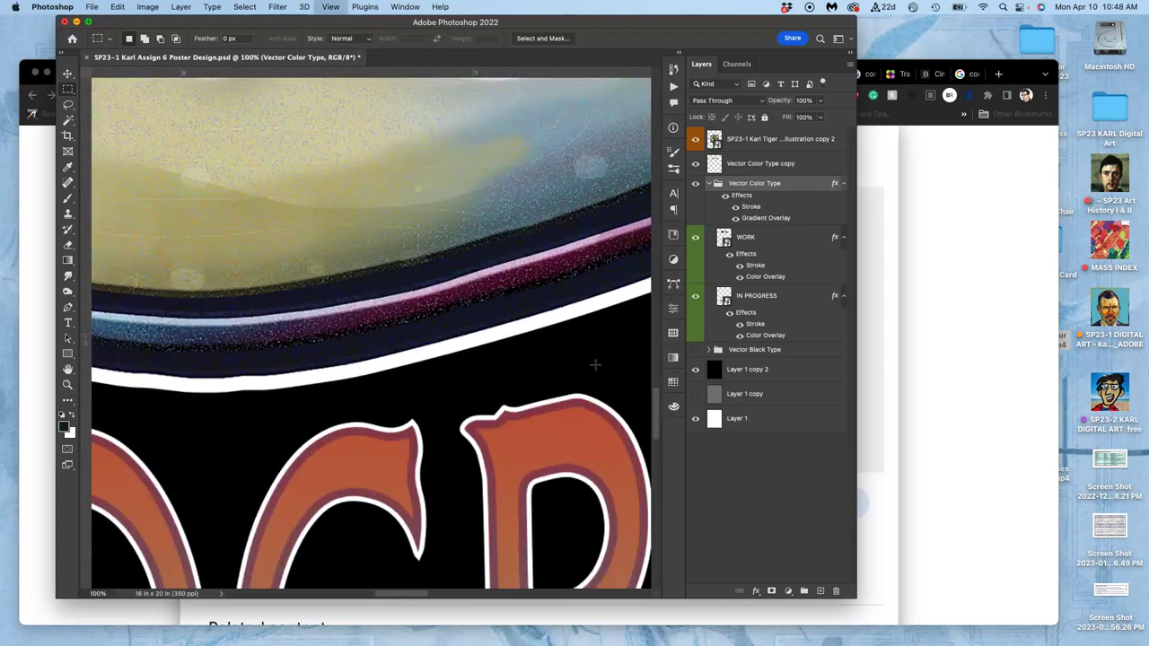
scroll(594, 362, down, 2)
scroll(594, 363, down, 2)
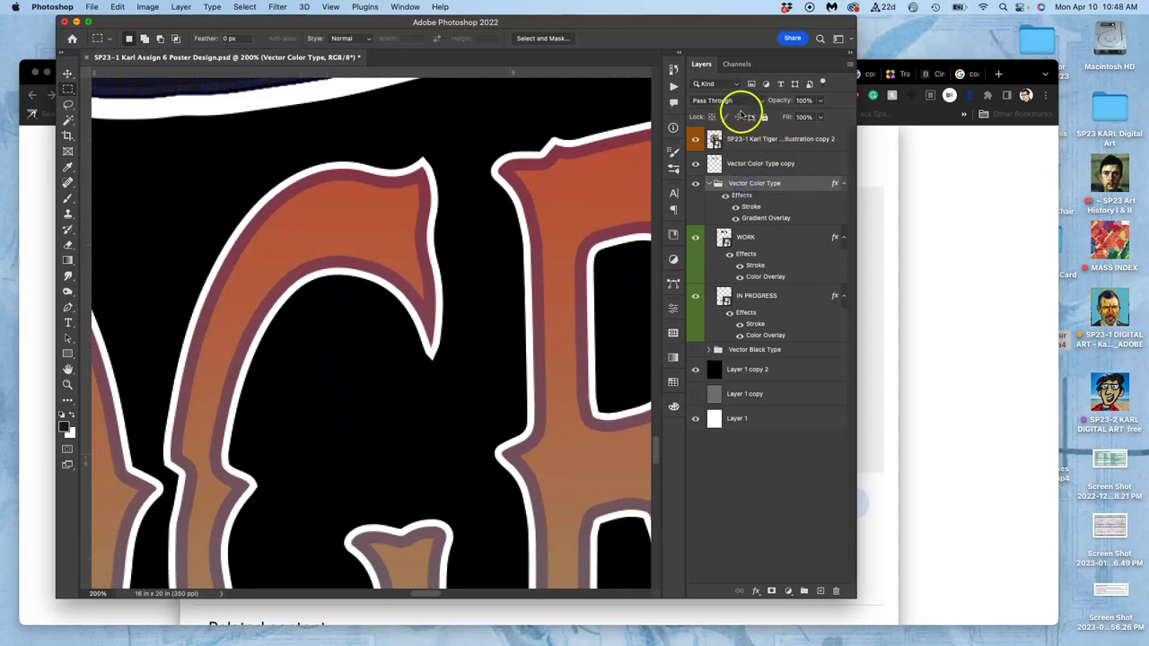
- Try Dissolve blending on the lettering group, then undo it and select the copy layer
click(742, 101)
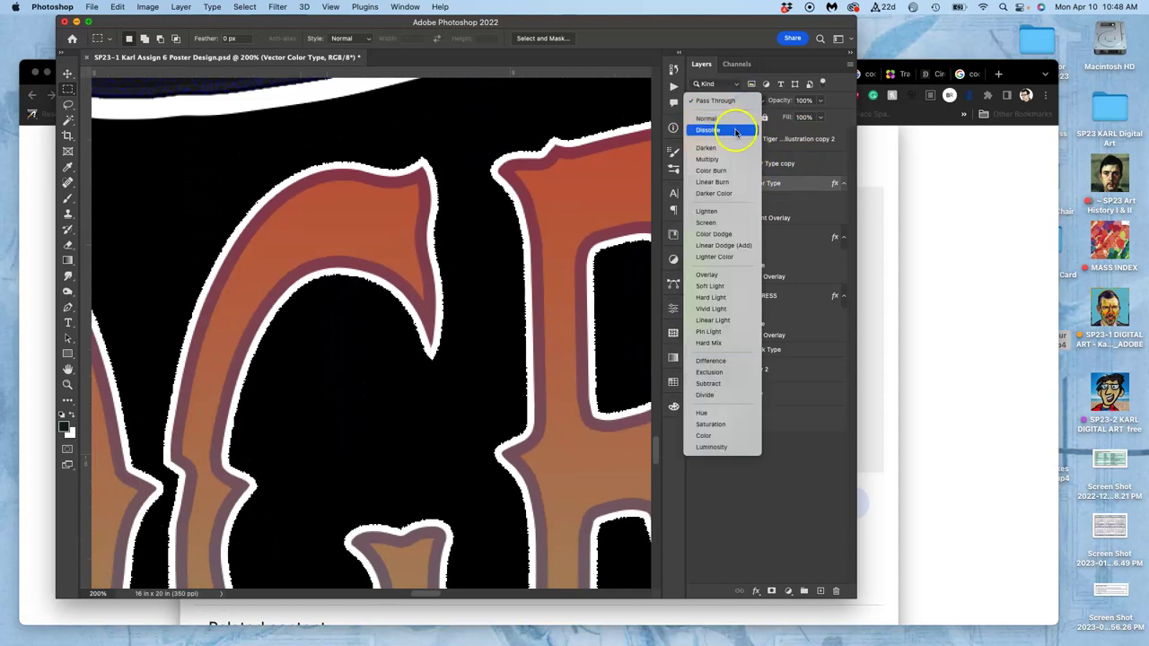
click(736, 130)
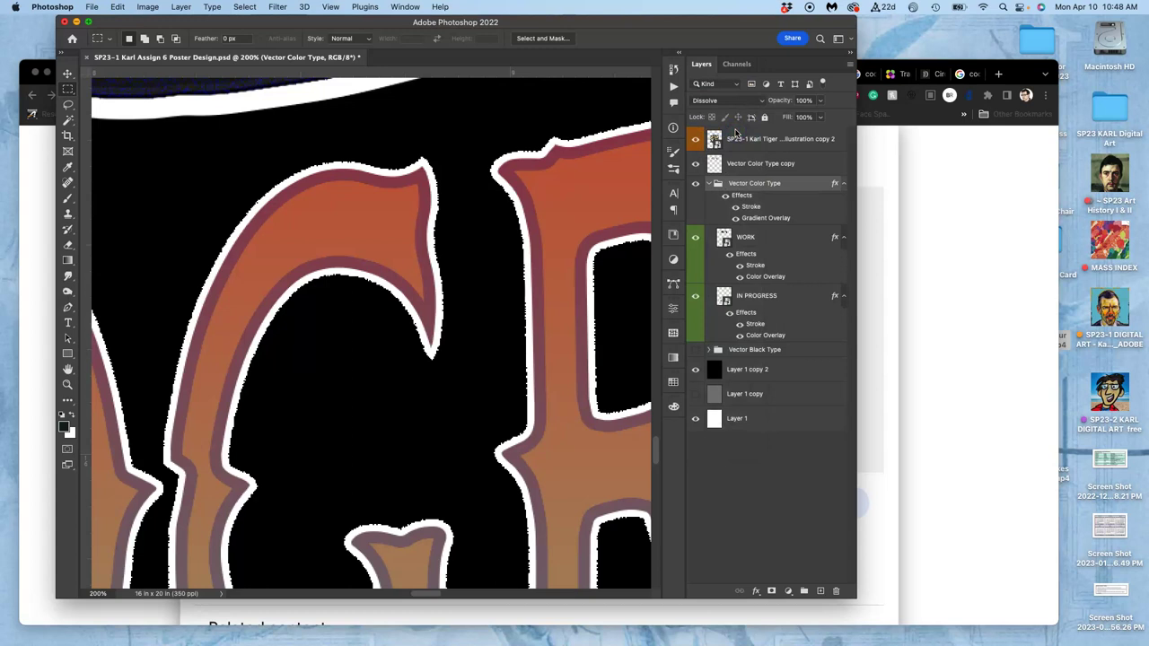
key(super+z)
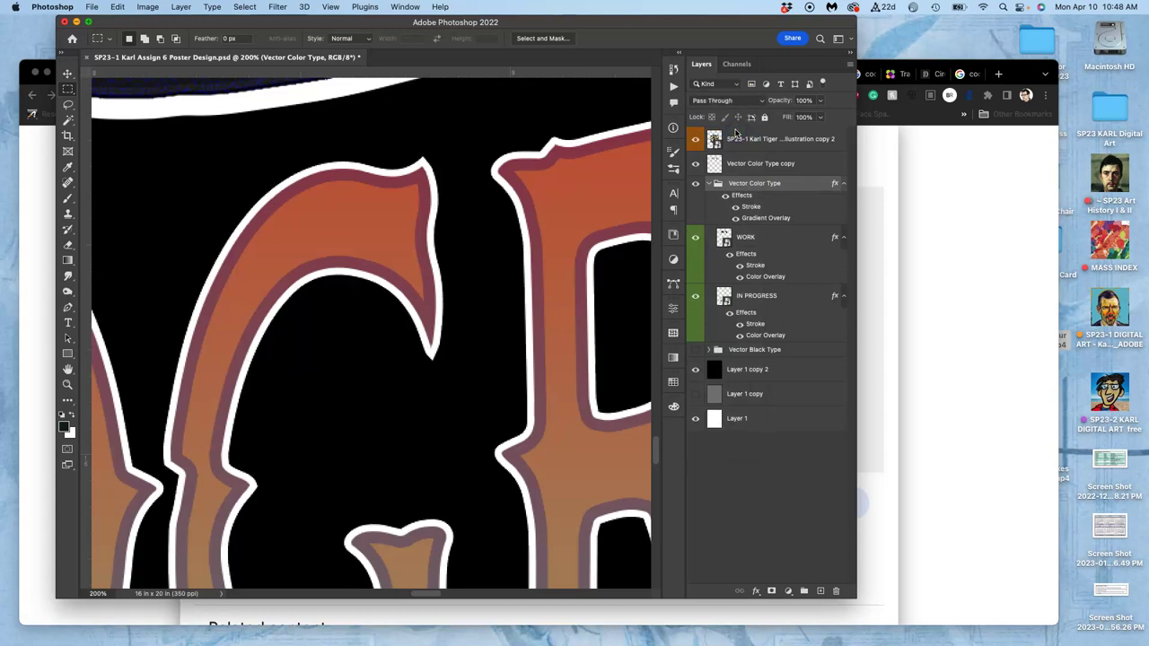
click(754, 163)
key(super+minus)
key(super+minus)
key(super+minus)
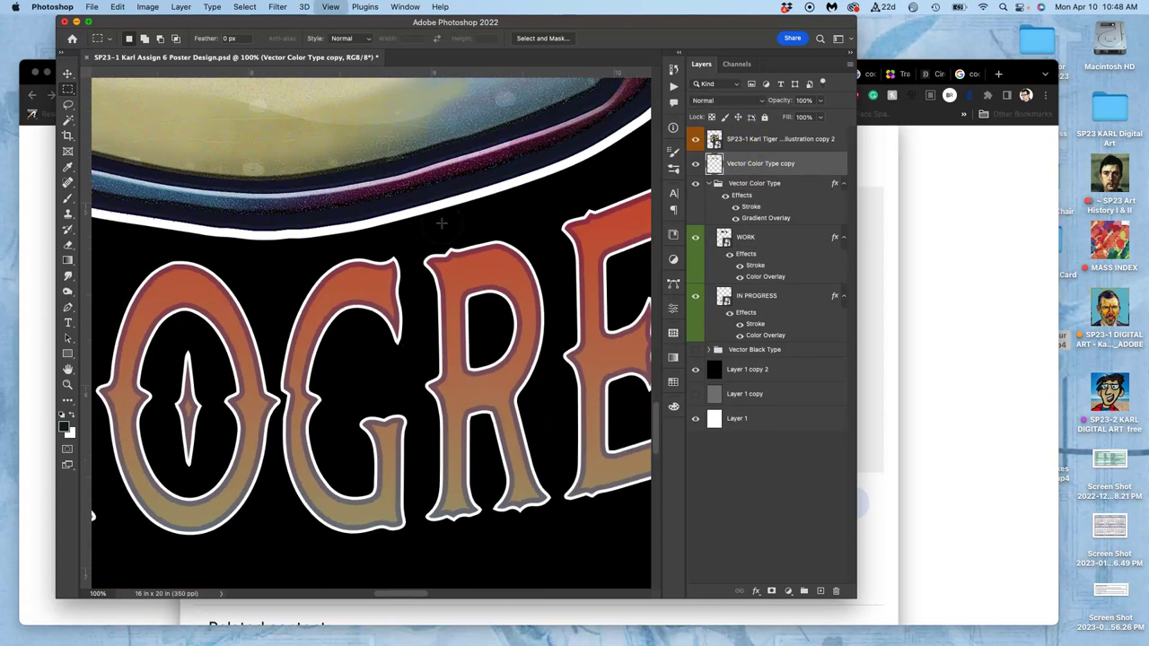
- Duplicate the Vector Color Type group with Cmd+J and merge the duplicate into one layer
click(766, 186)
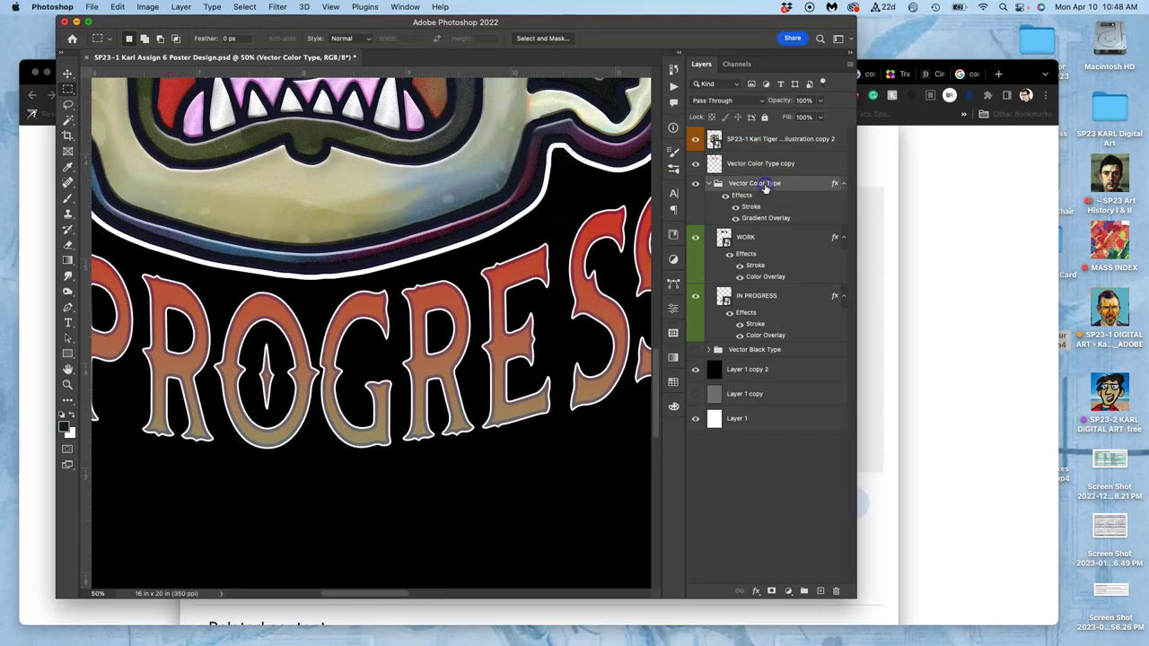
key(super+j)
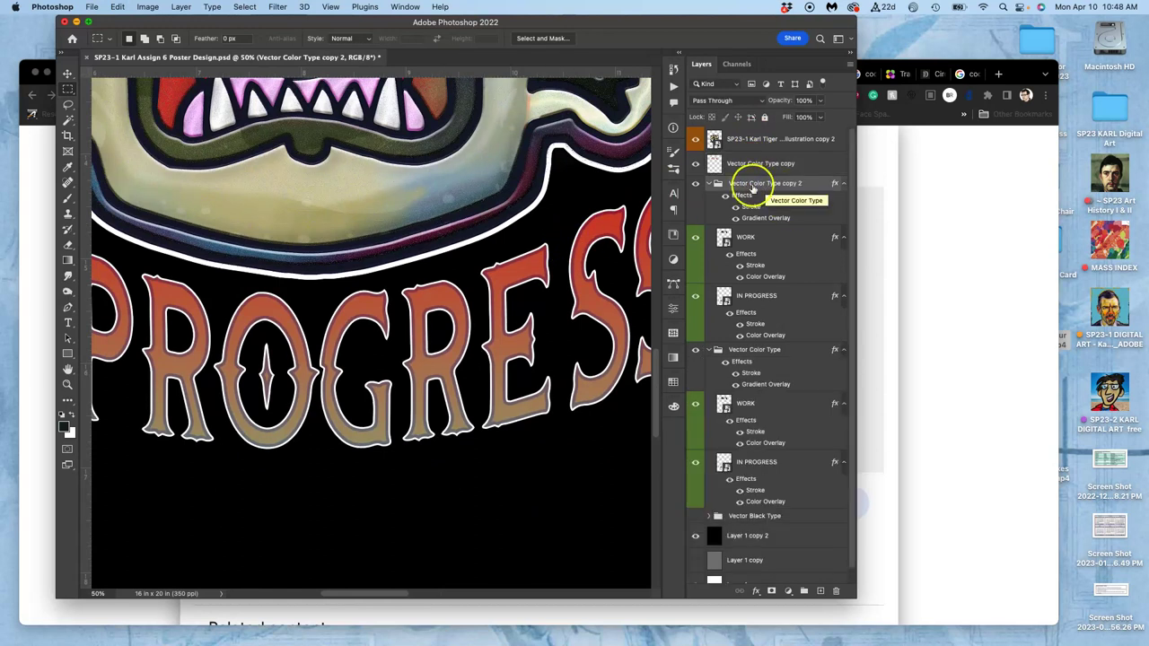
right_click(752, 186)
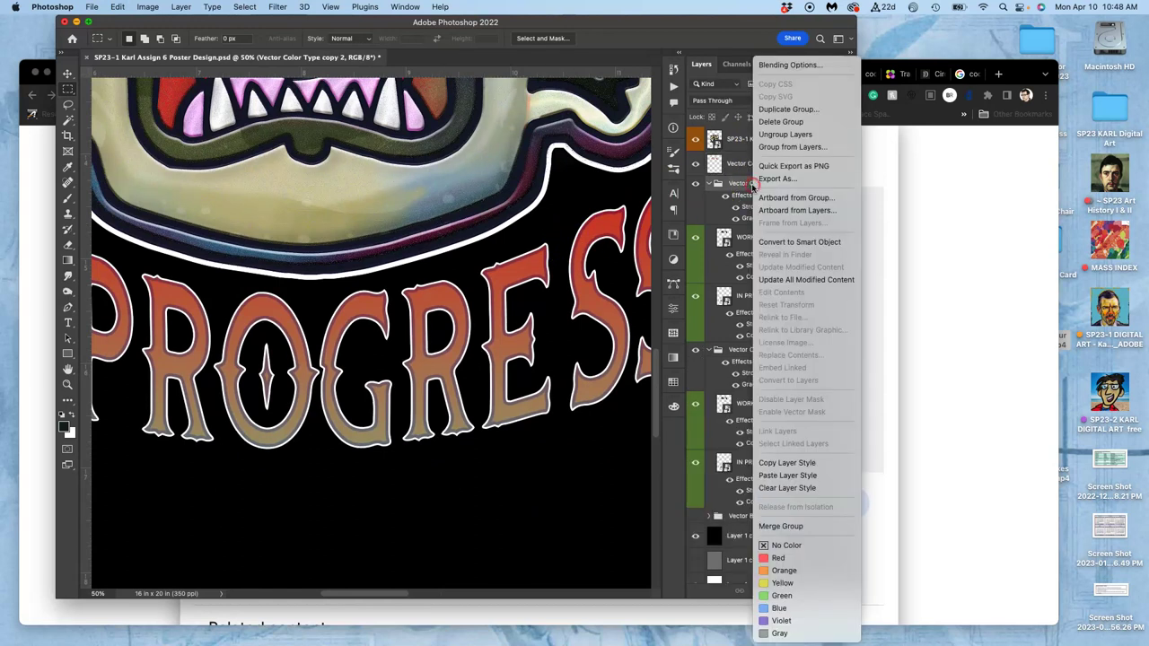
click(787, 526)
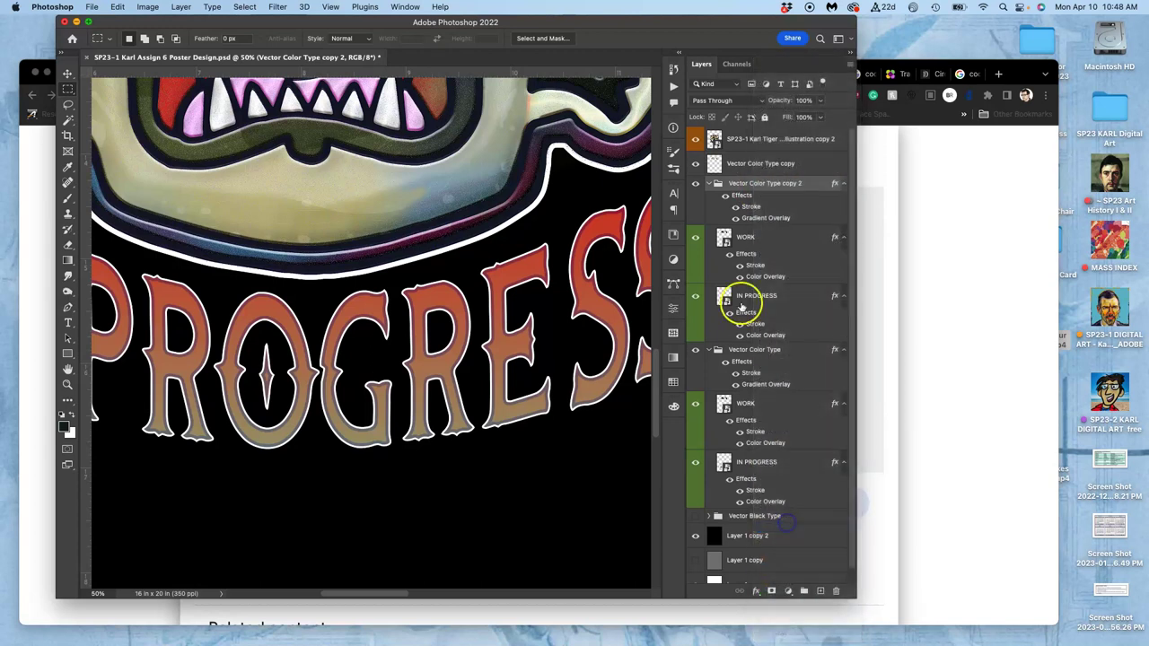
- Set the merged lettering layer to Dissolve and inspect the grainy letter edges up close
click(732, 102)
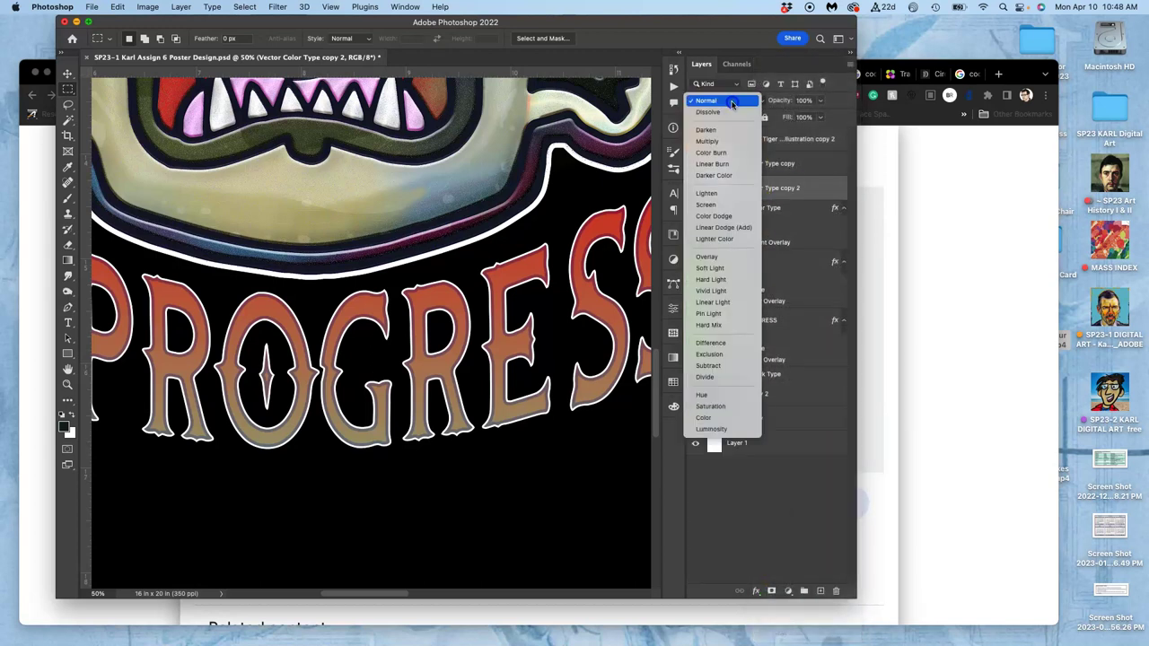
click(727, 113)
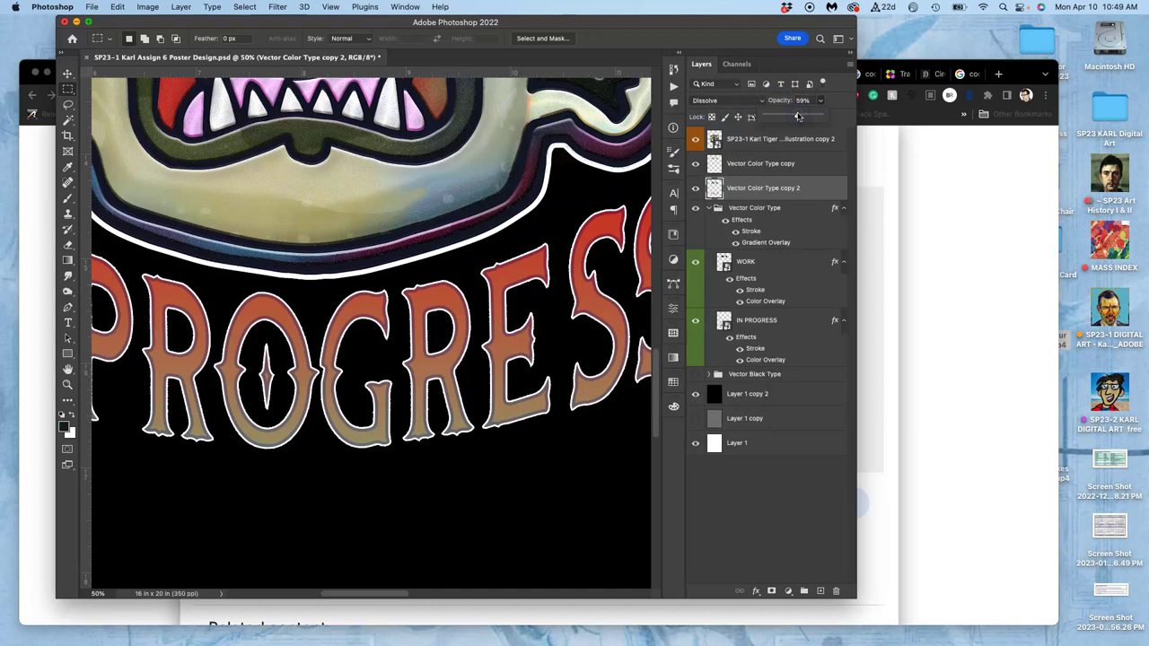
key(super+plus)
key(super+plus)
key(super+plus)
key(super+plus)
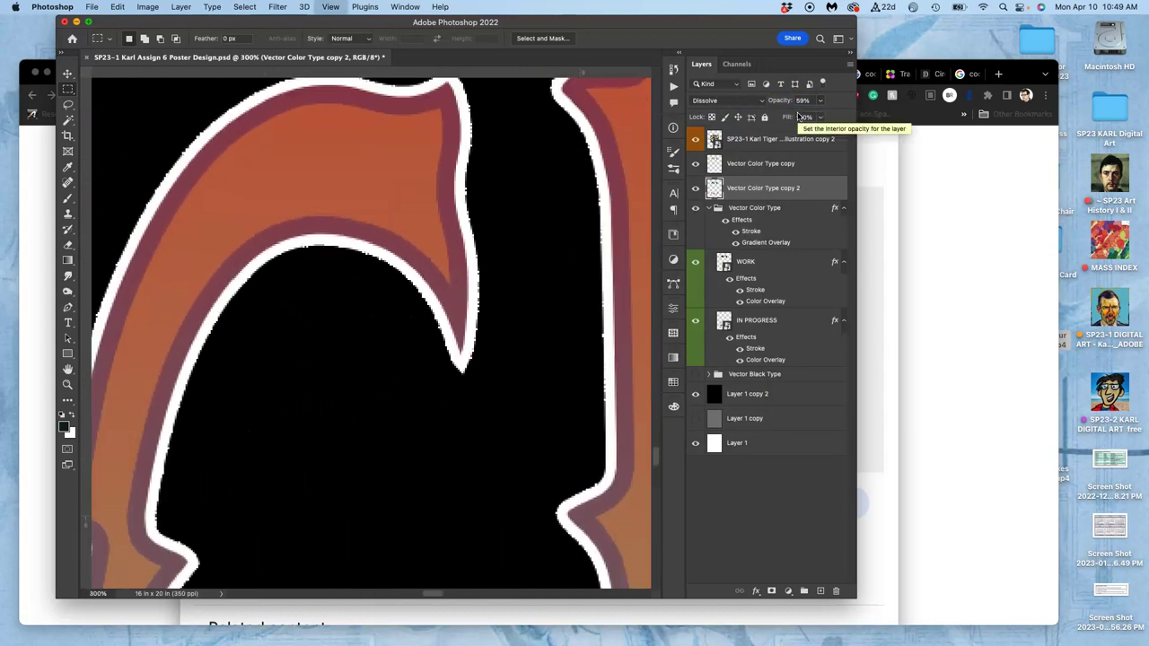
key(super+minus)
key(super+minus)
key(super+minus)
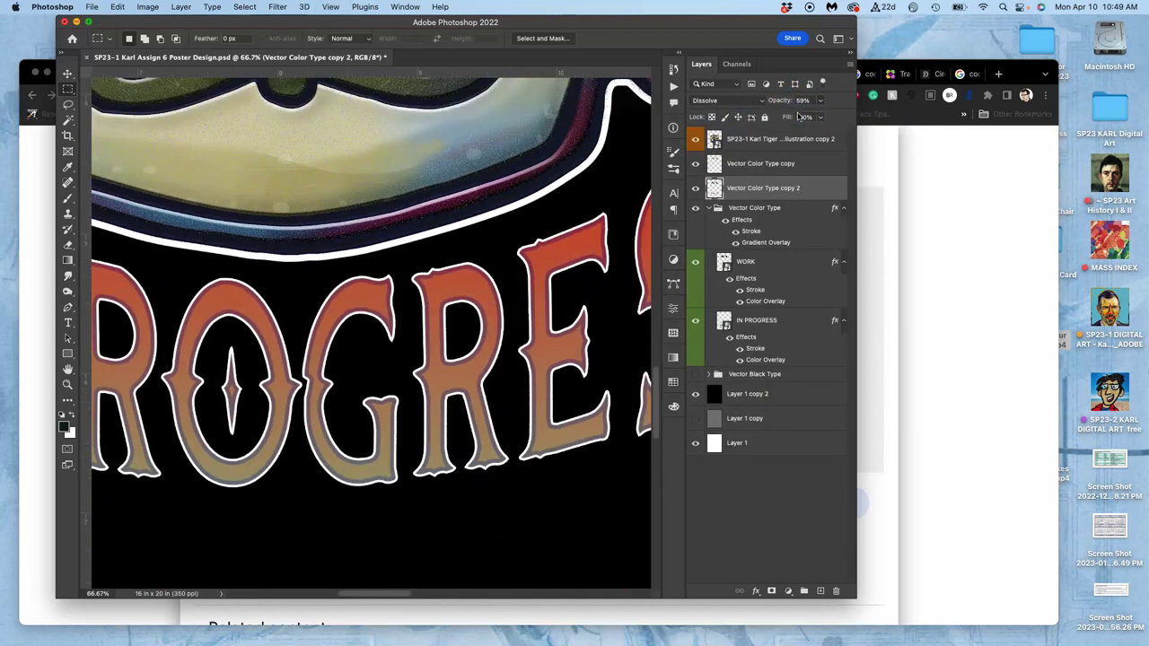
key(super+plus)
key(super+plus)
key(super+plus)
key(super+plus)
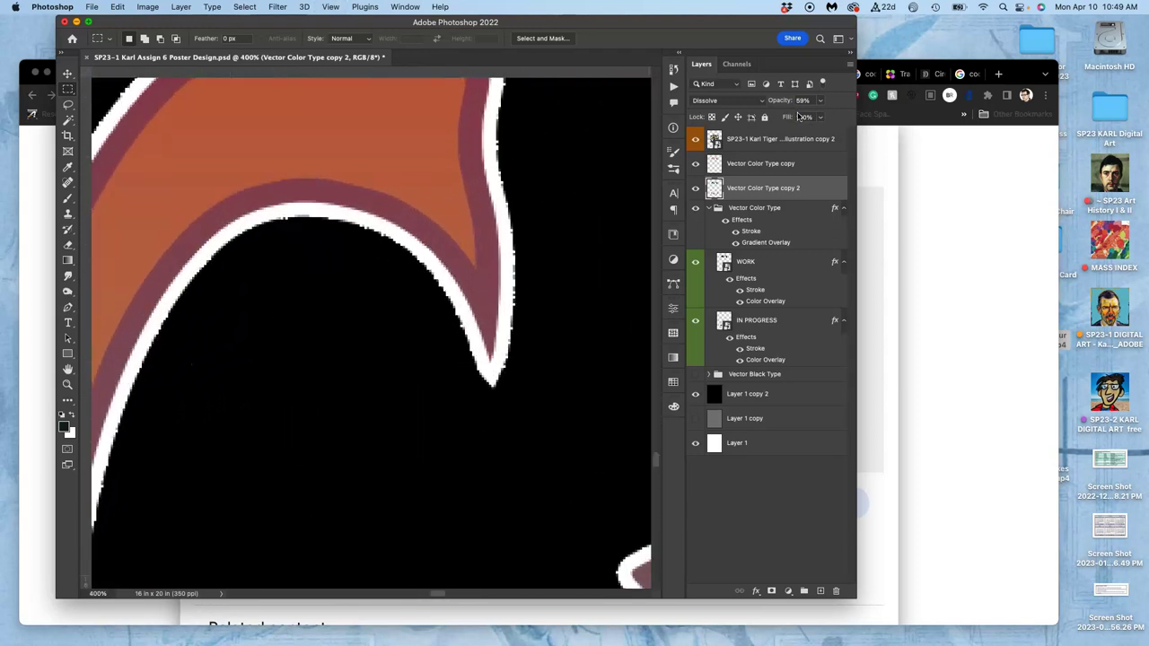
- Set the merged layer's opacity to 59% and toggle the lettering layers' visibility
click(820, 101)
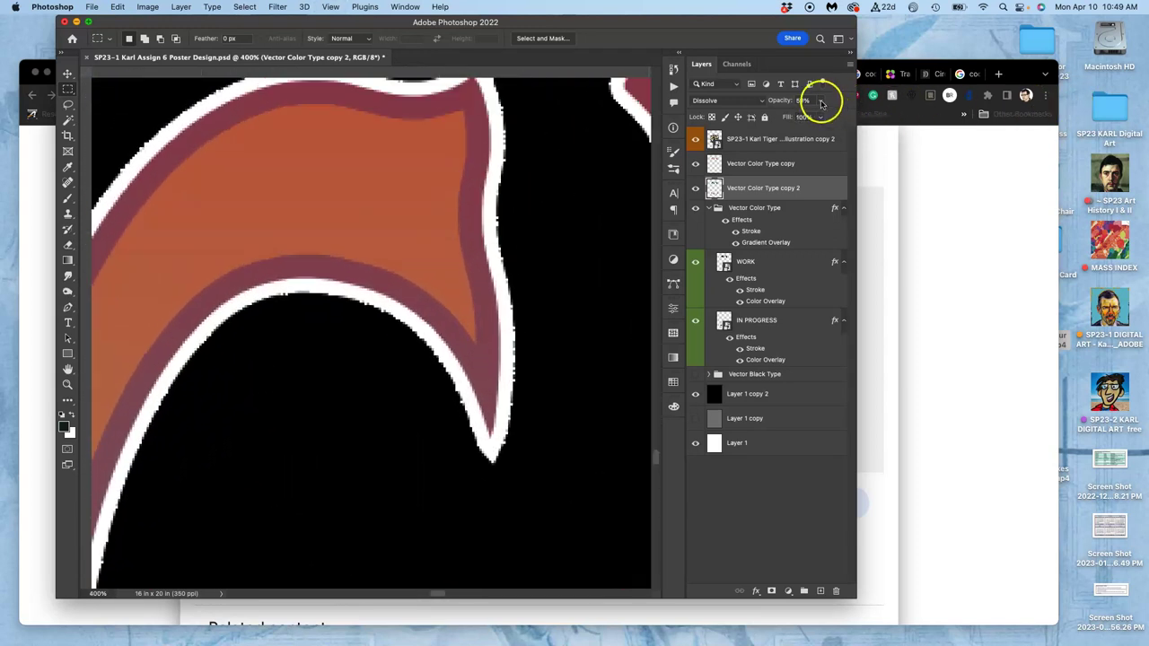
click(718, 176)
drag(696, 191, 736, 244)
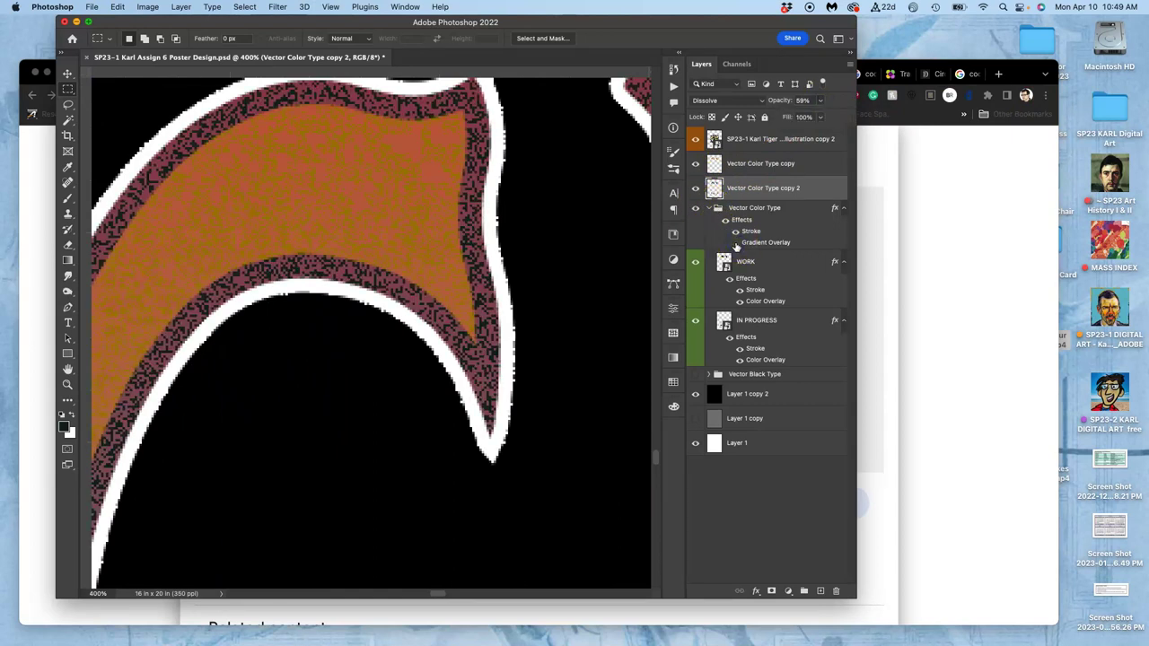
key(super+1)
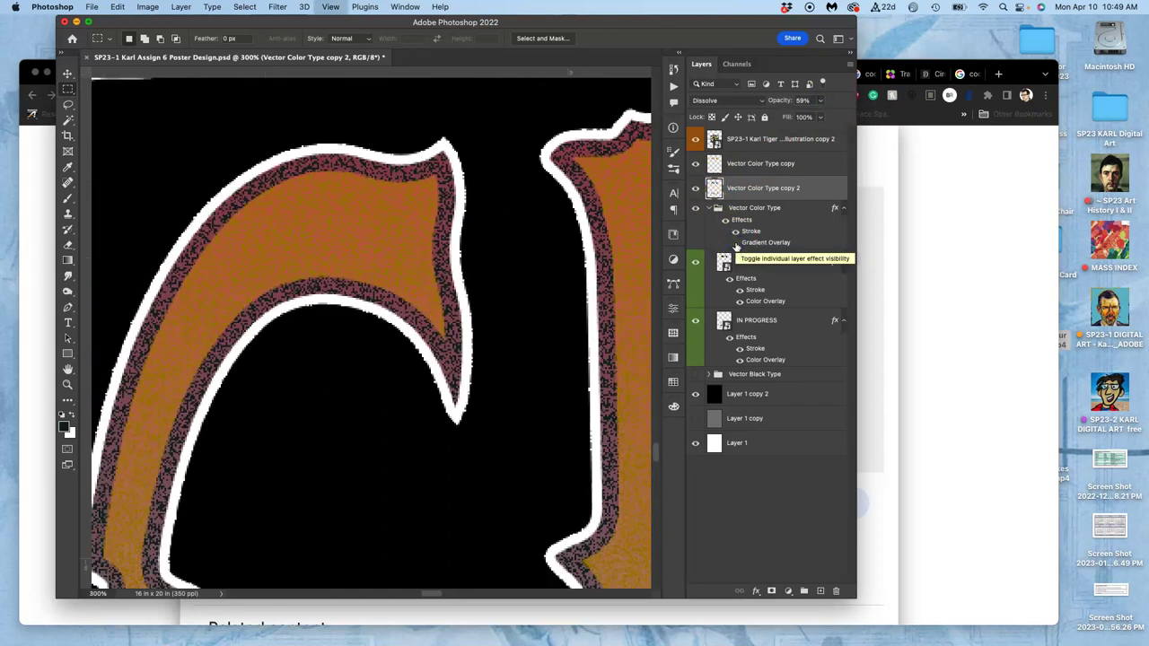
- Set the Vector Color Type copy layer to Dissolve at 54% opacity and view the whole poster
scroll(531, 243, down, 5)
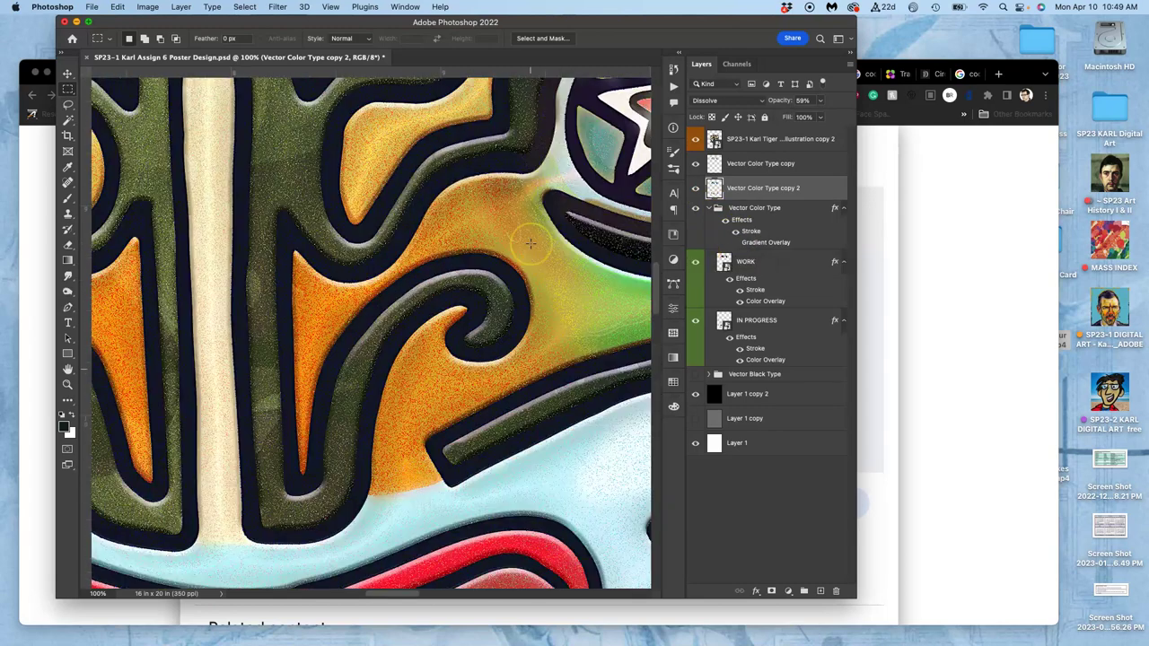
scroll(530, 243, up, 2)
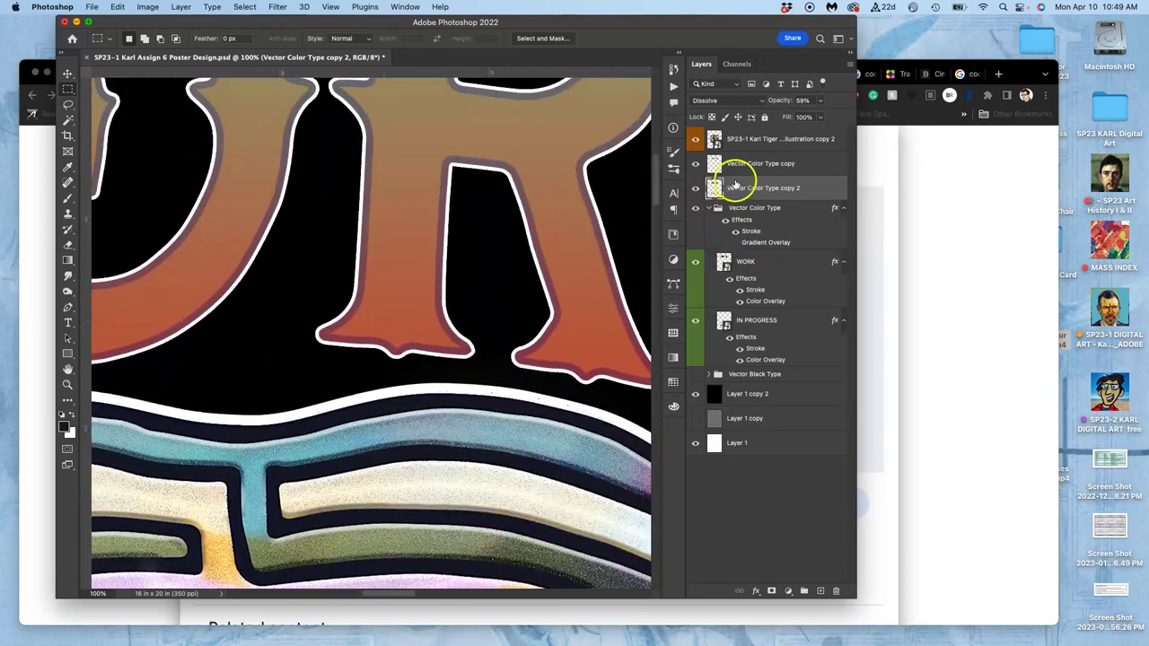
click(750, 170)
click(752, 101)
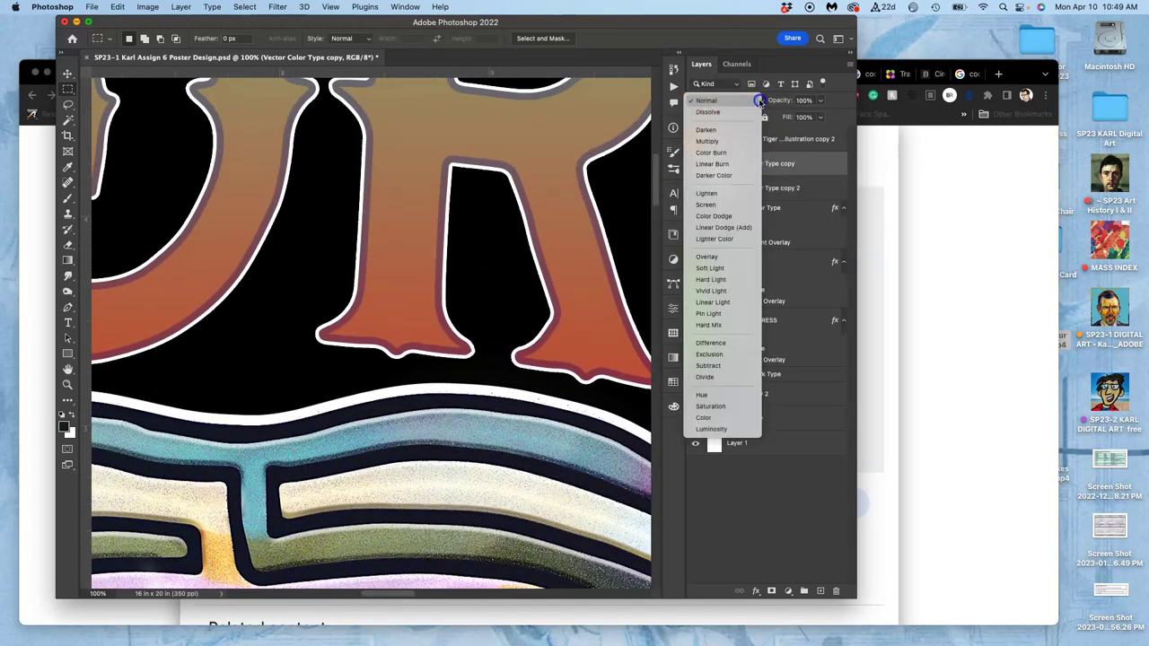
click(750, 115)
click(820, 101)
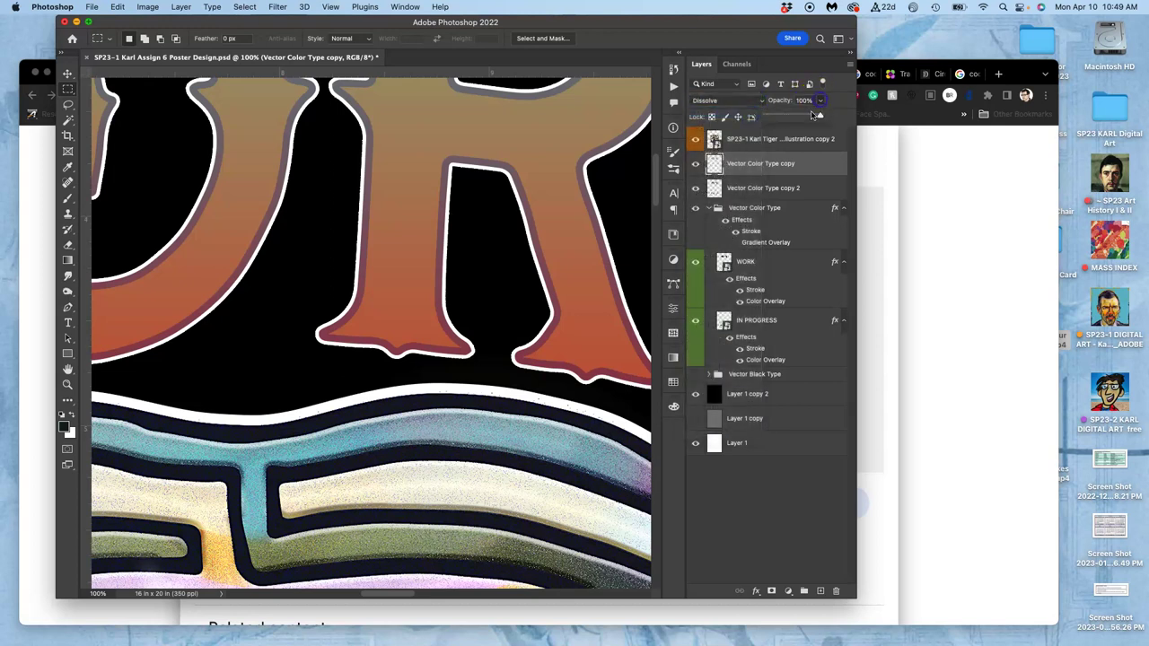
drag(809, 116, 799, 118)
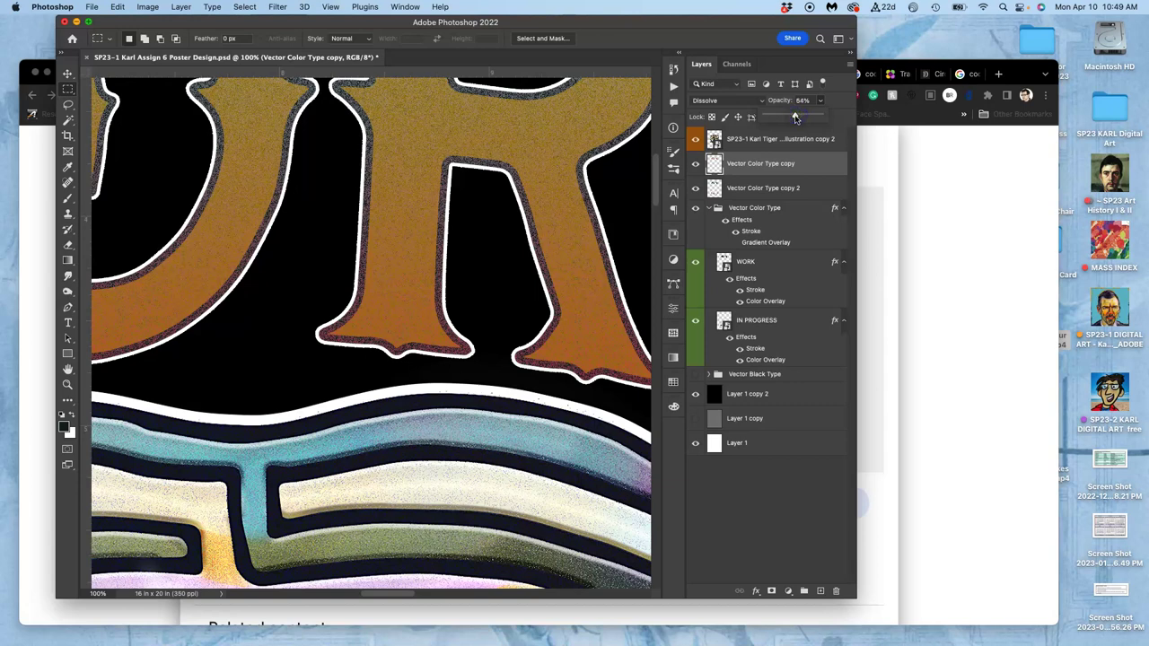
key(super+minus)
key(super+minus)
key(super+minus)
key(super+minus)
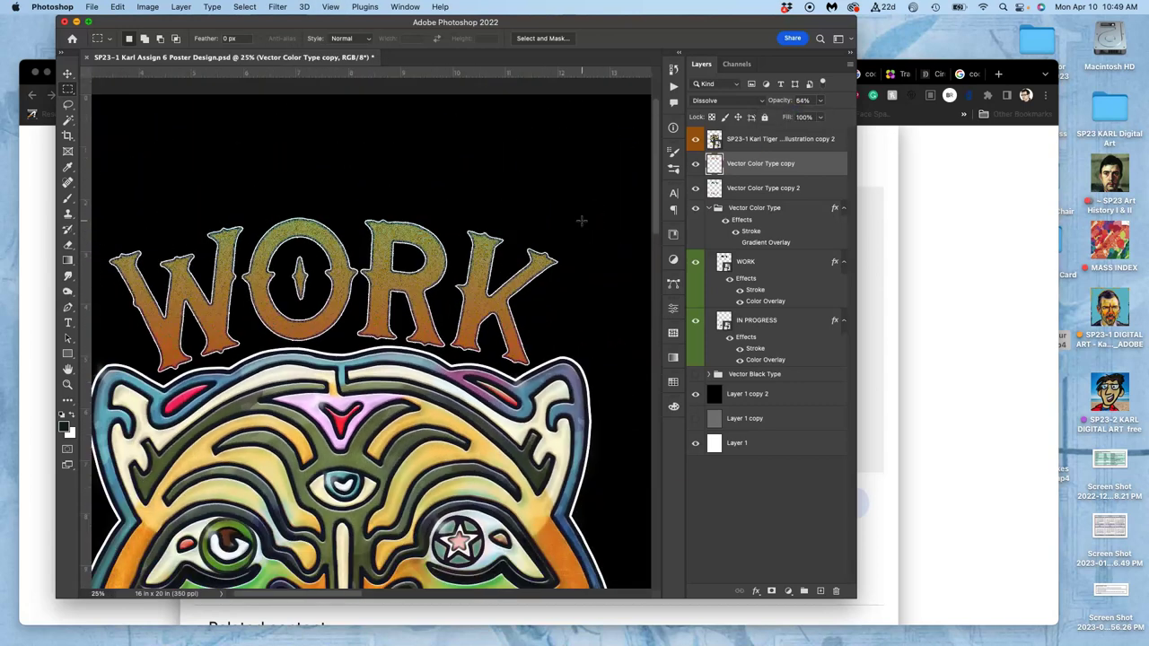
scroll(581, 220, down, 5)
scroll(581, 220, down, 3)
key(super+minus)
key(super+minus)
key(super+minus)
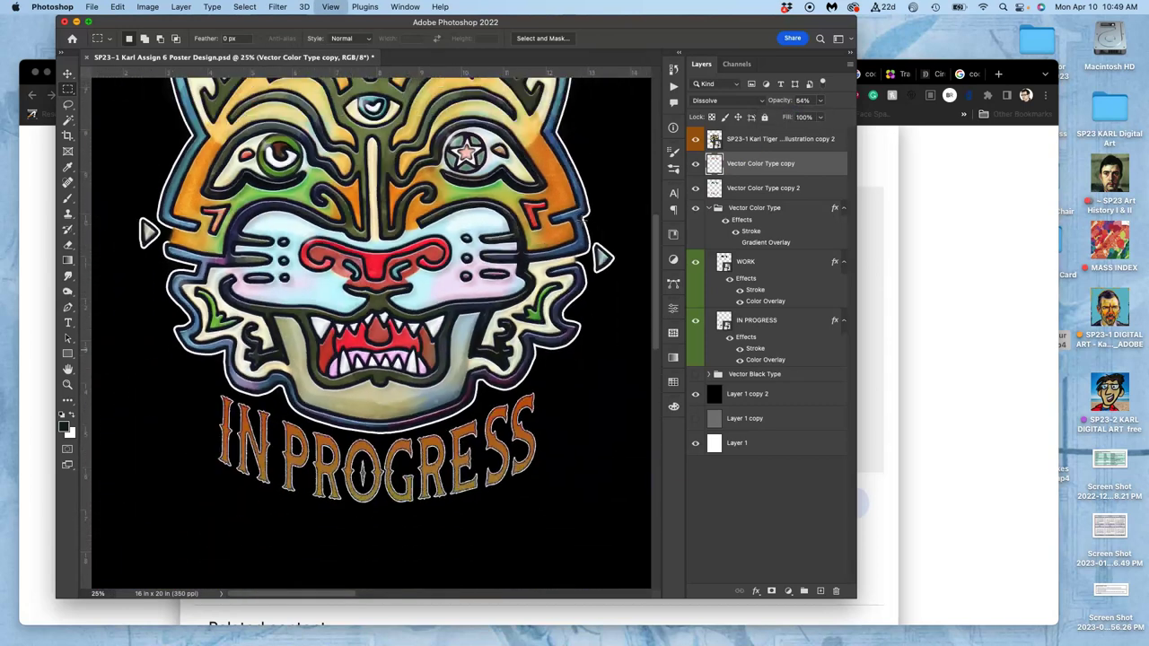
scroll(582, 220, down, 1)
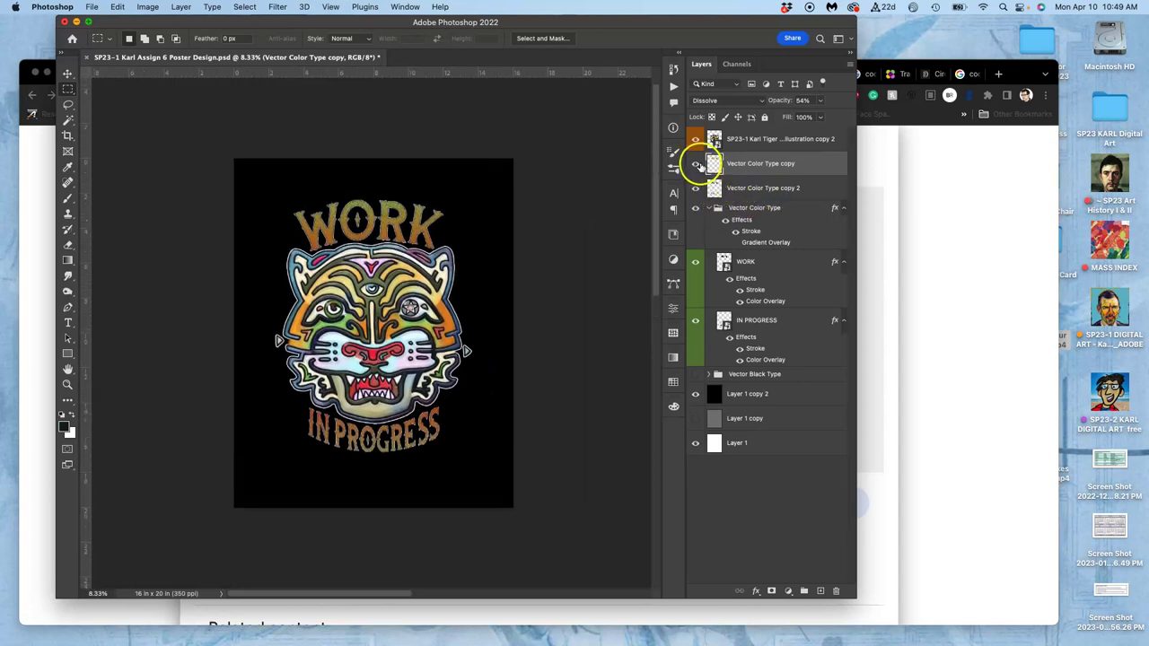
- Toggle the Vector Color Type copy and copy 2 layers off and on to compare the grain
click(696, 168)
click(696, 169)
click(696, 165)
click(695, 188)
click(696, 188)
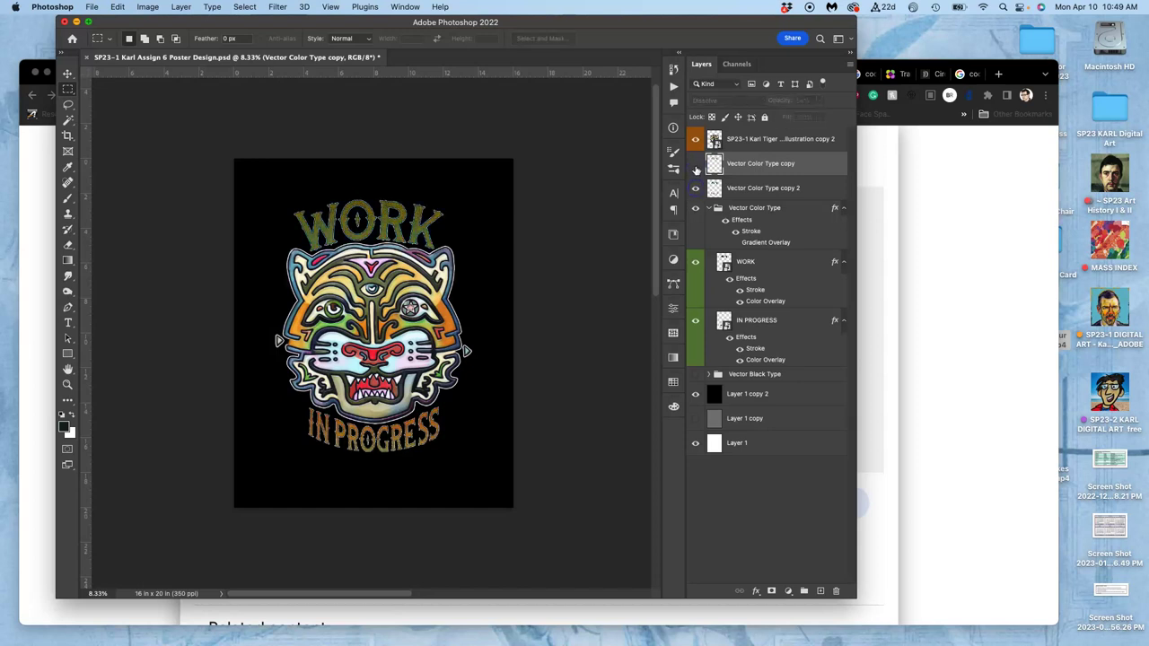
click(695, 165)
- Hide the black background layer behind the tiger artwork
key(super+equal)
key(super+equal)
key(super+equal)
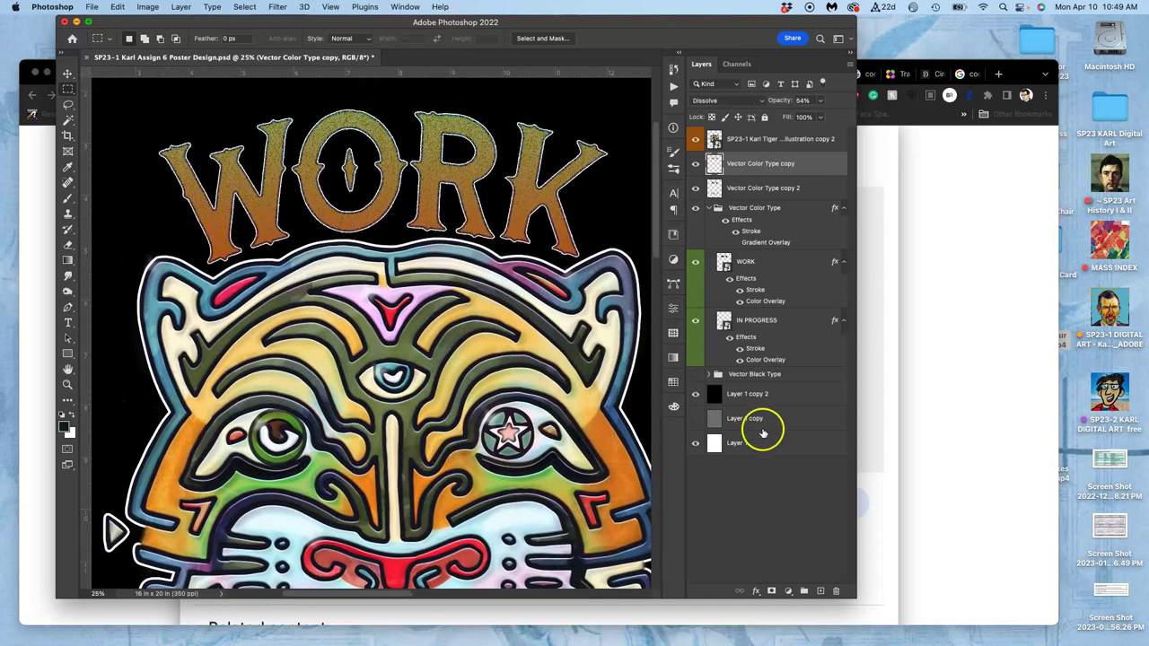
click(695, 395)
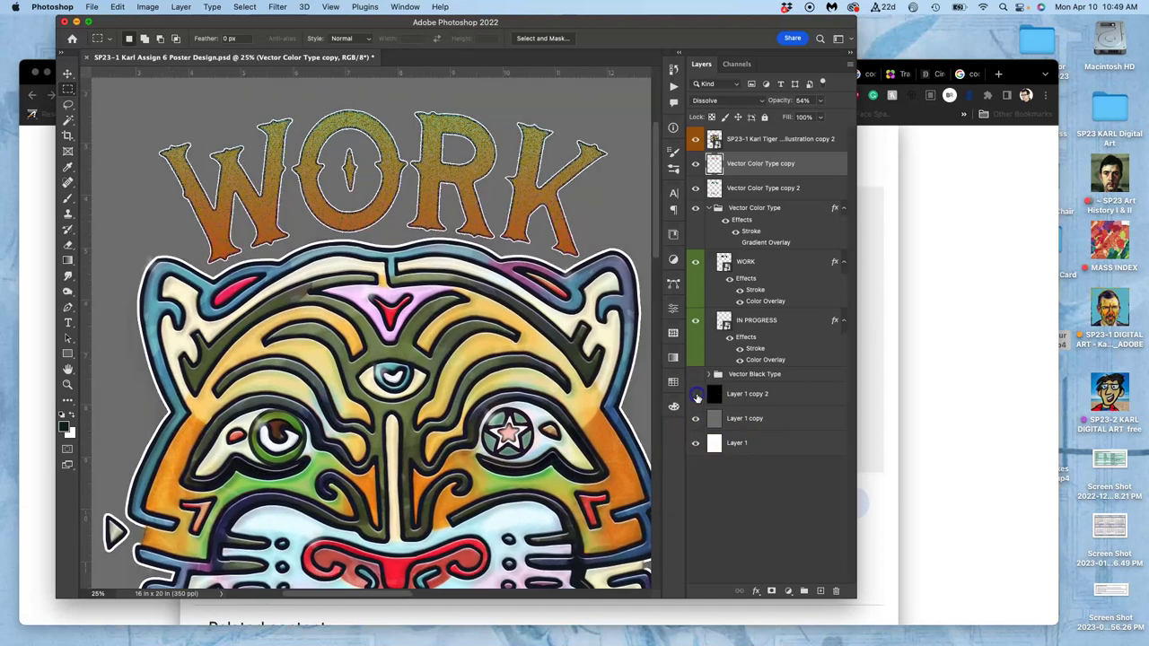
scroll(492, 371, down, 10)
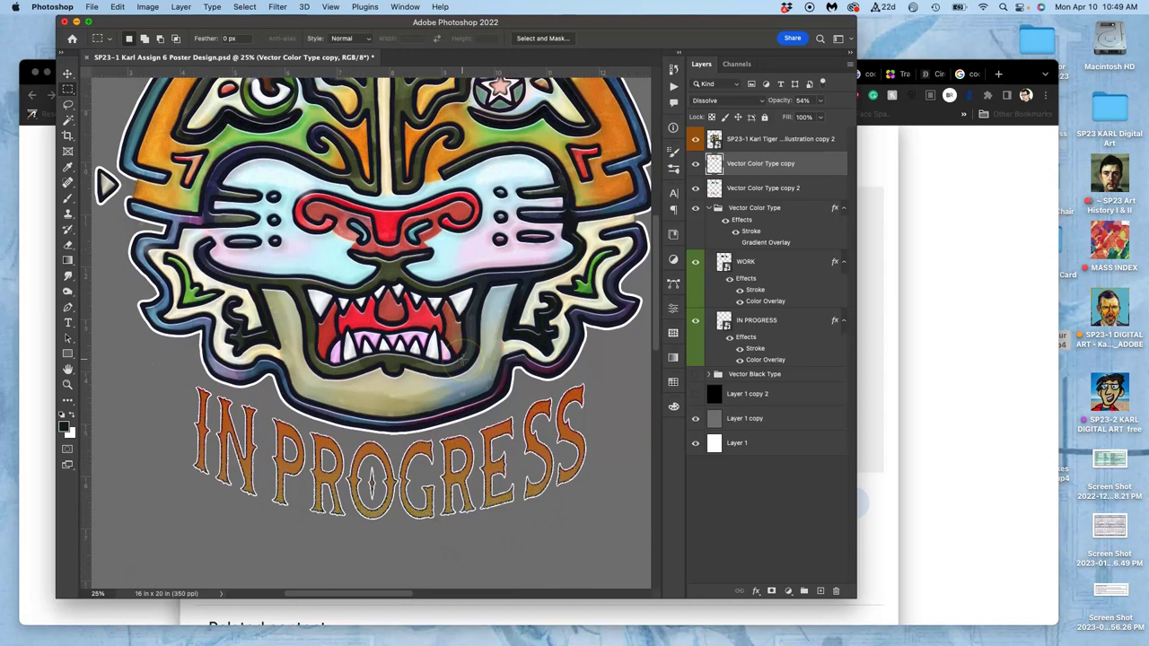
click(696, 395)
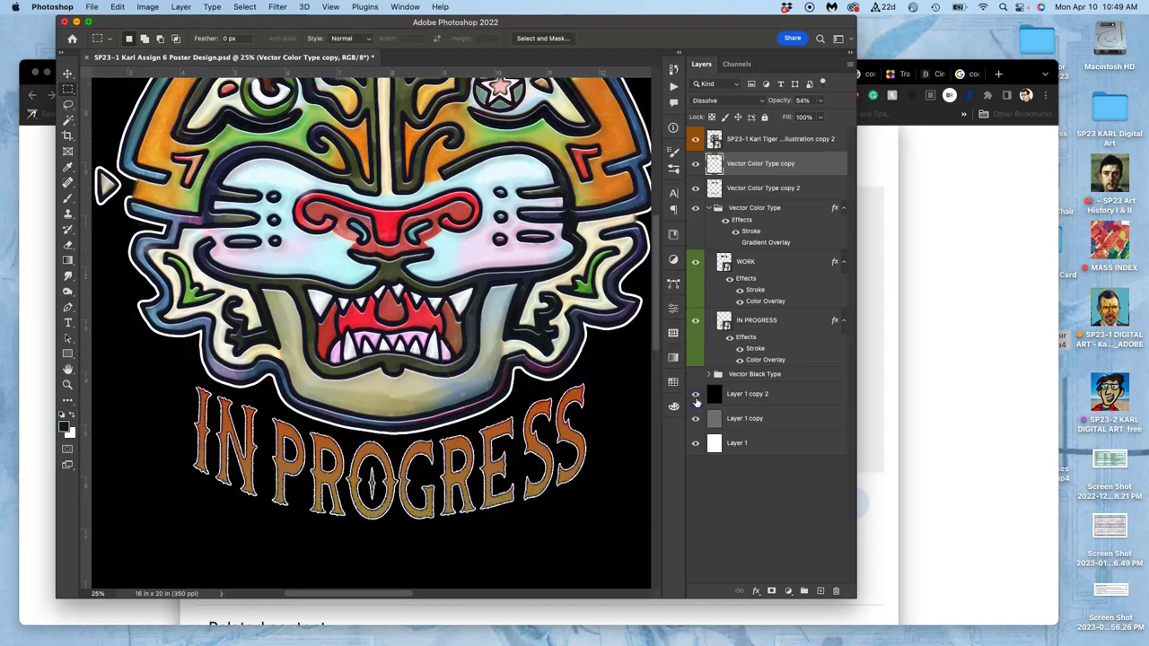
click(695, 395)
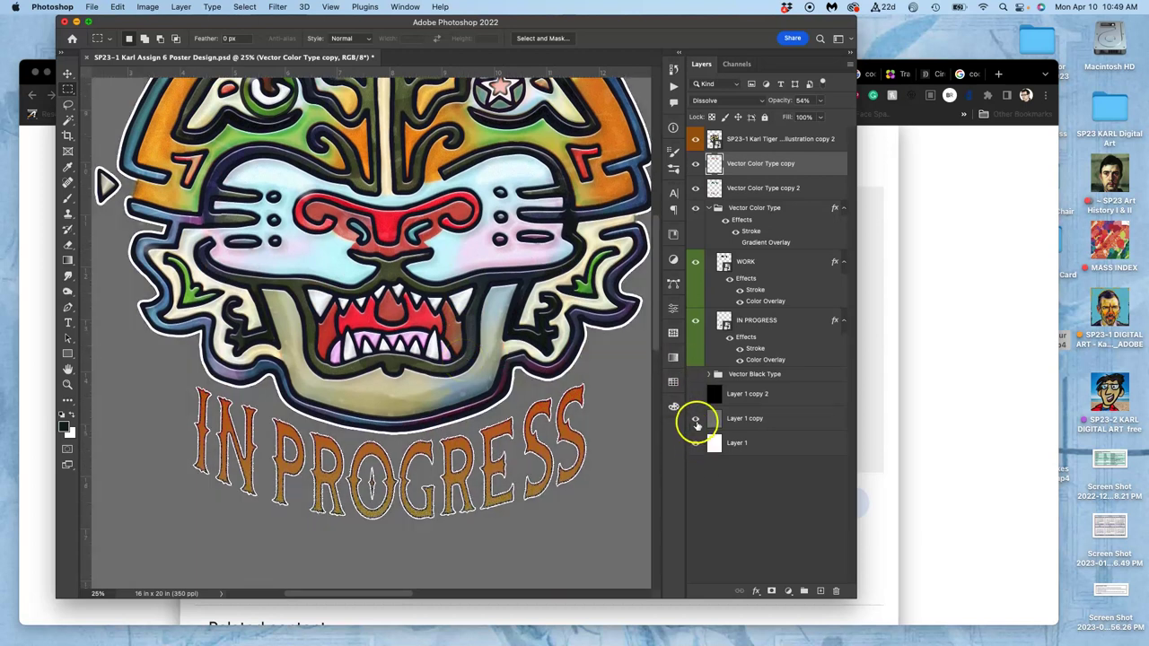
- Hide the grey layer so the poster sits on white, then bring the Chrome references forward
click(696, 419)
key(super+minus)
key(super+minus)
key(super+minus)
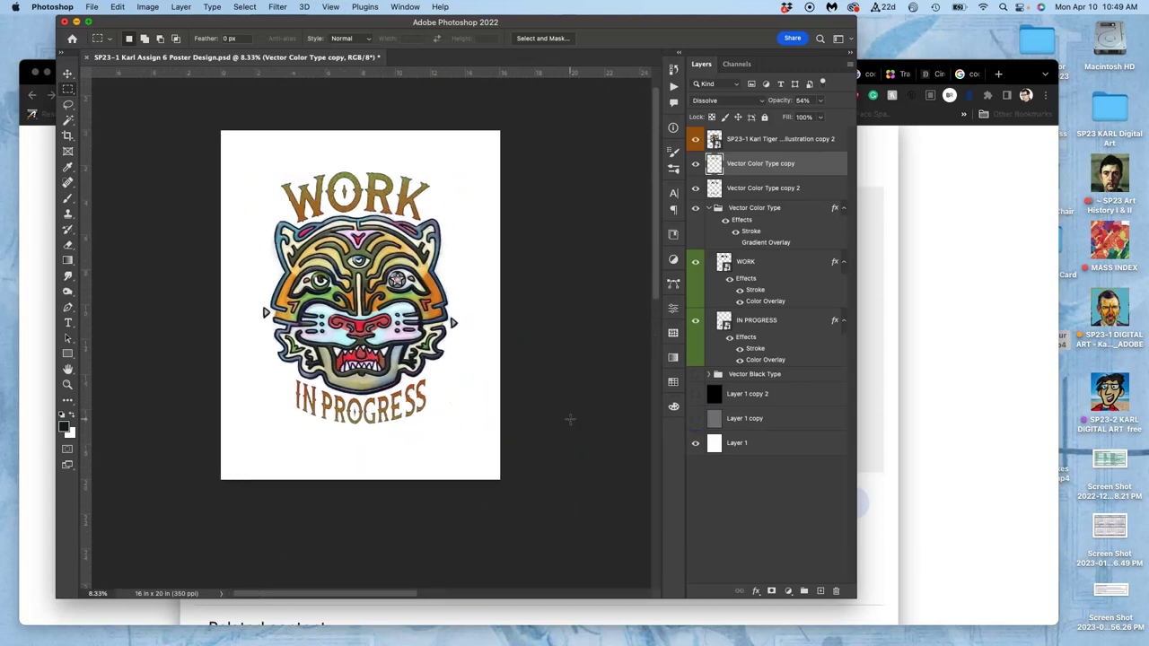
key(super+plus)
key(super+plus)
key(super+plus)
key(super+plus)
key(super+plus)
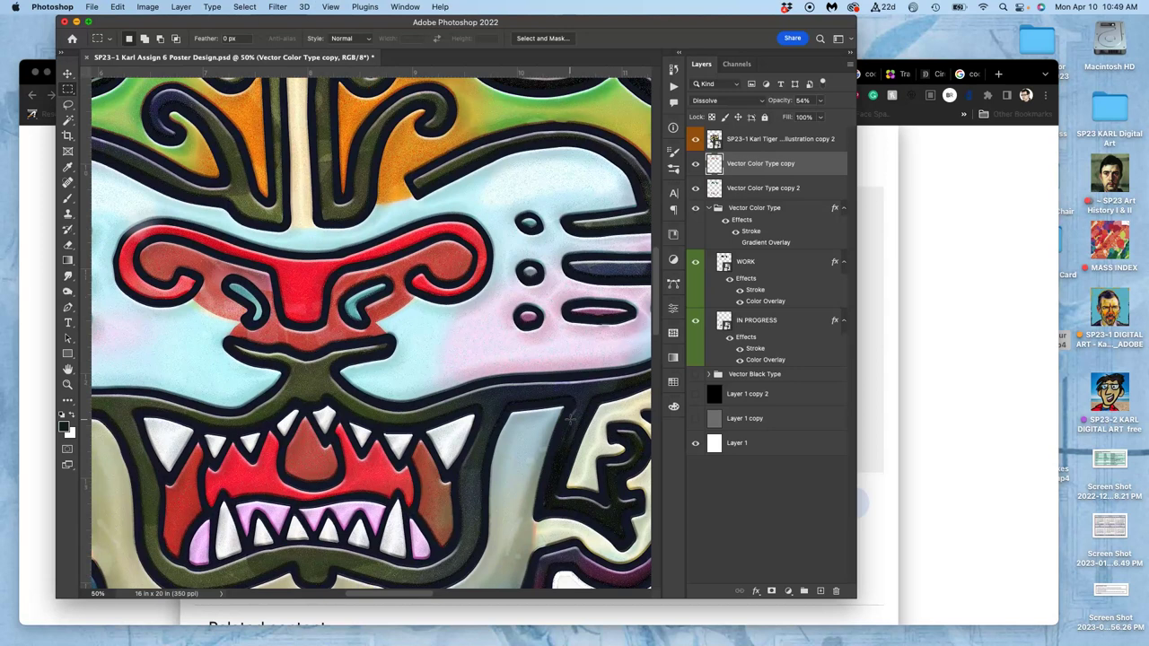
scroll(569, 419, down, 5)
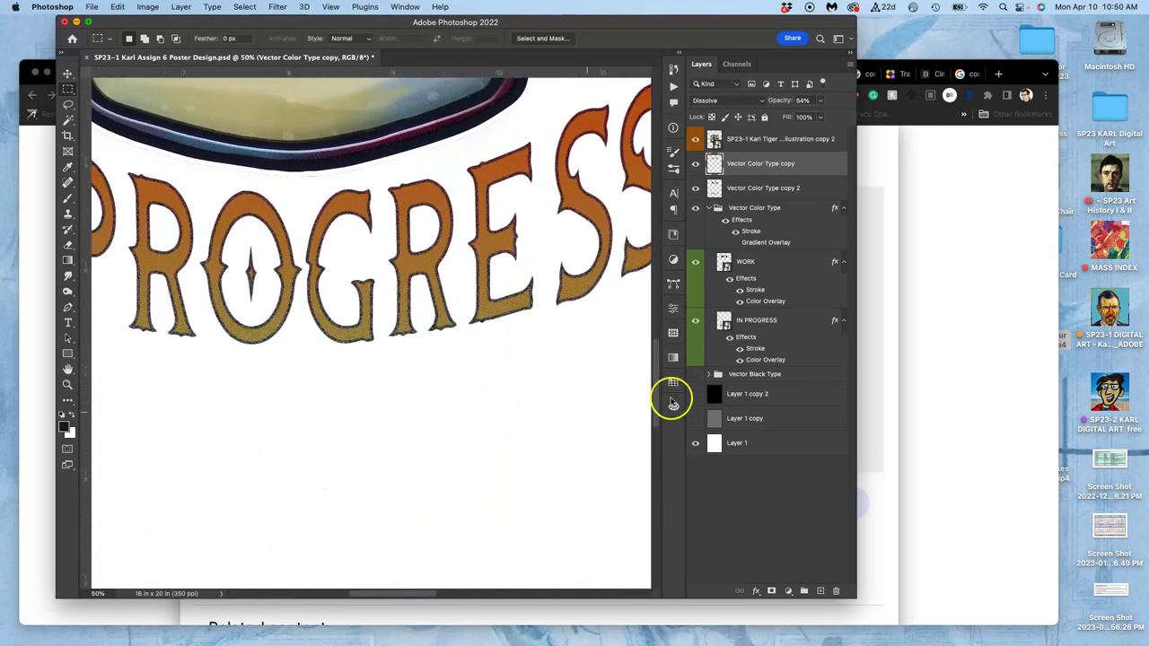
click(695, 420)
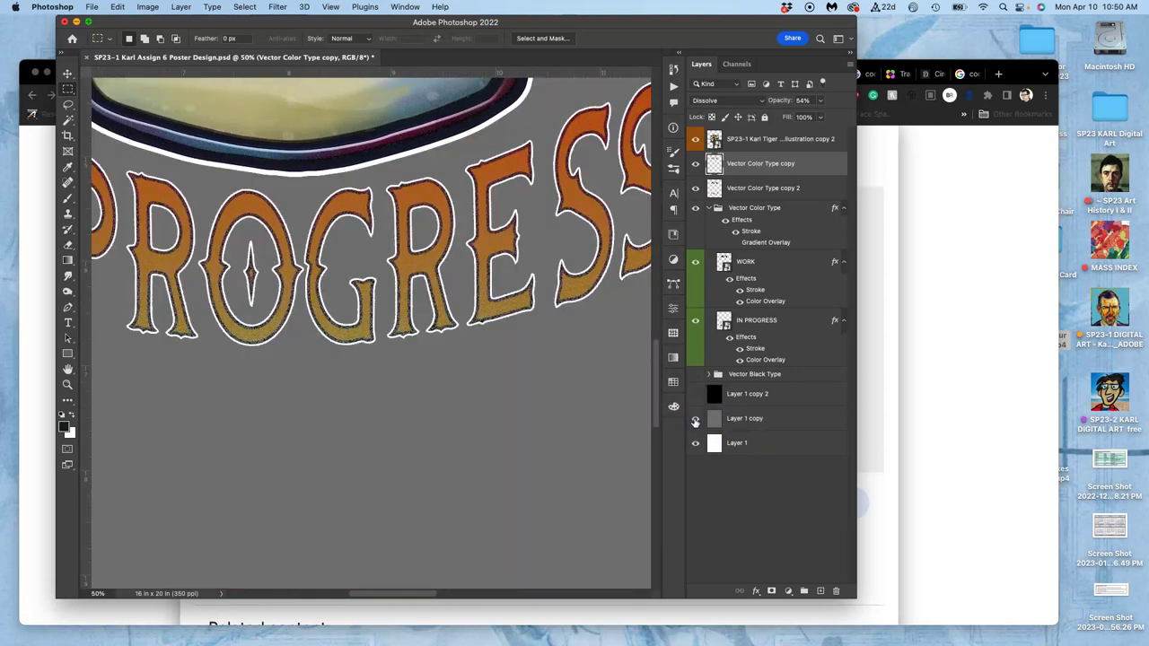
click(695, 419)
key(super+minus)
key(super+minus)
key(super+minus)
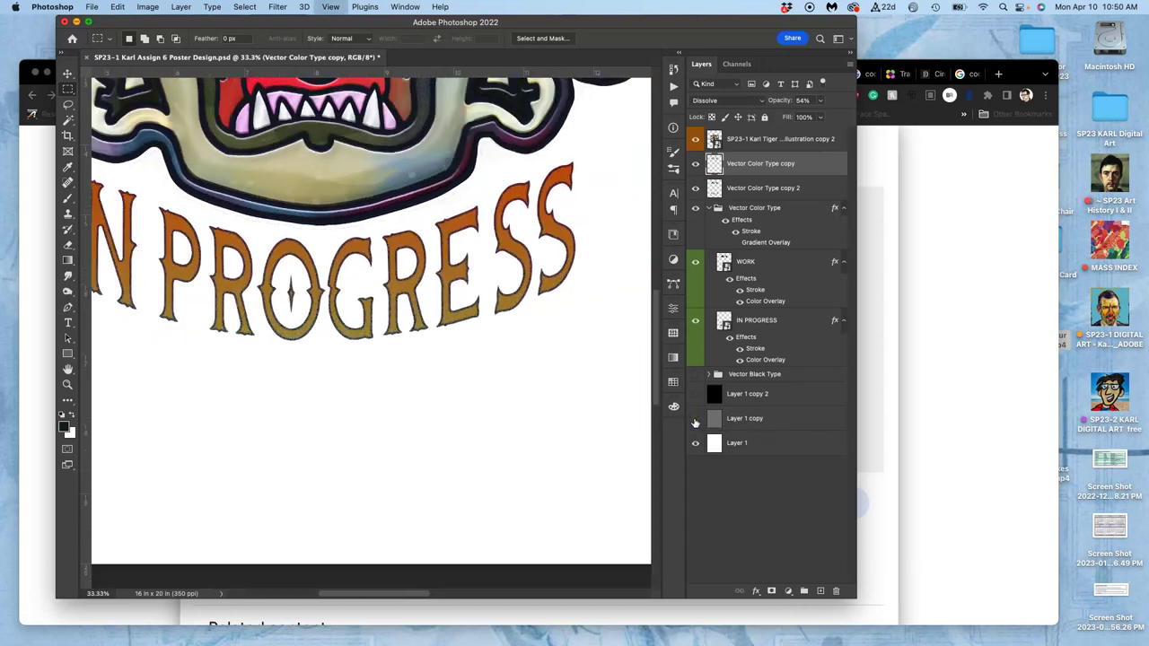
key(super+minus)
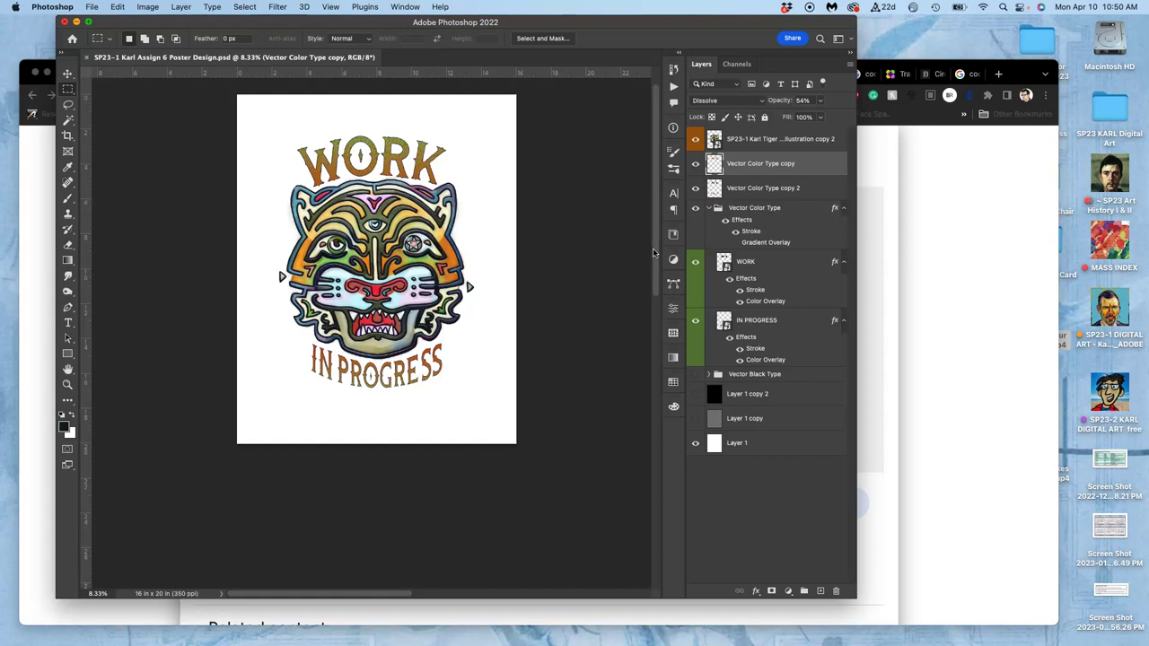
click(911, 177)
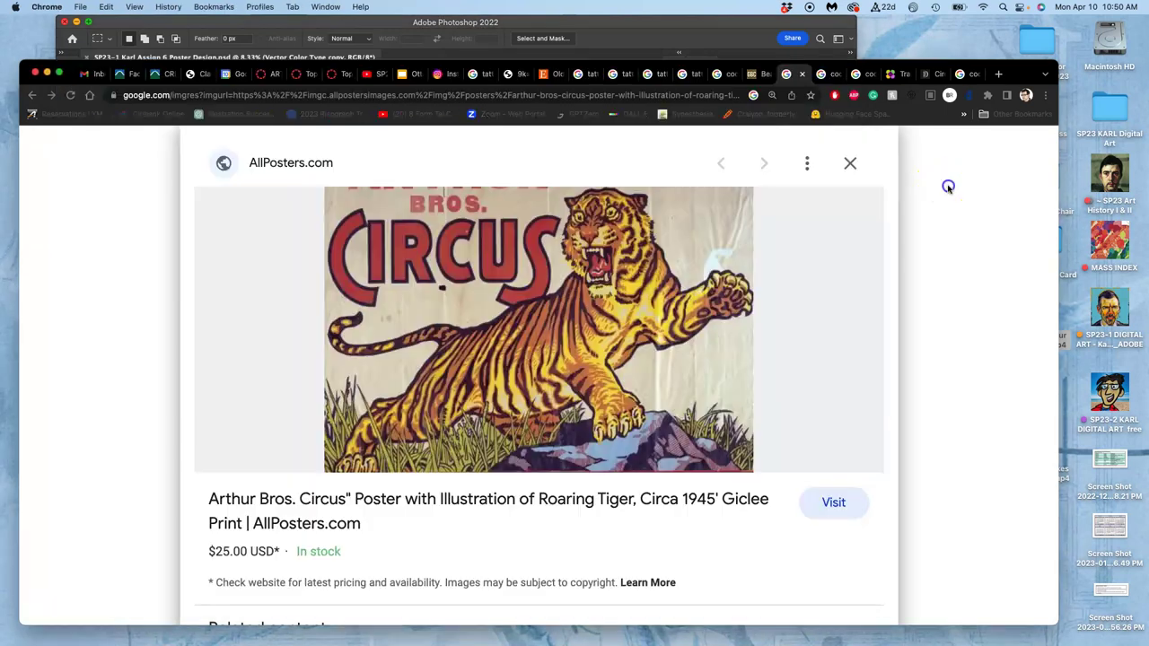
- Browse the circus and tattoo poster reference tabs, ending on the LaserCraftum tattoo poster preview
click(770, 75)
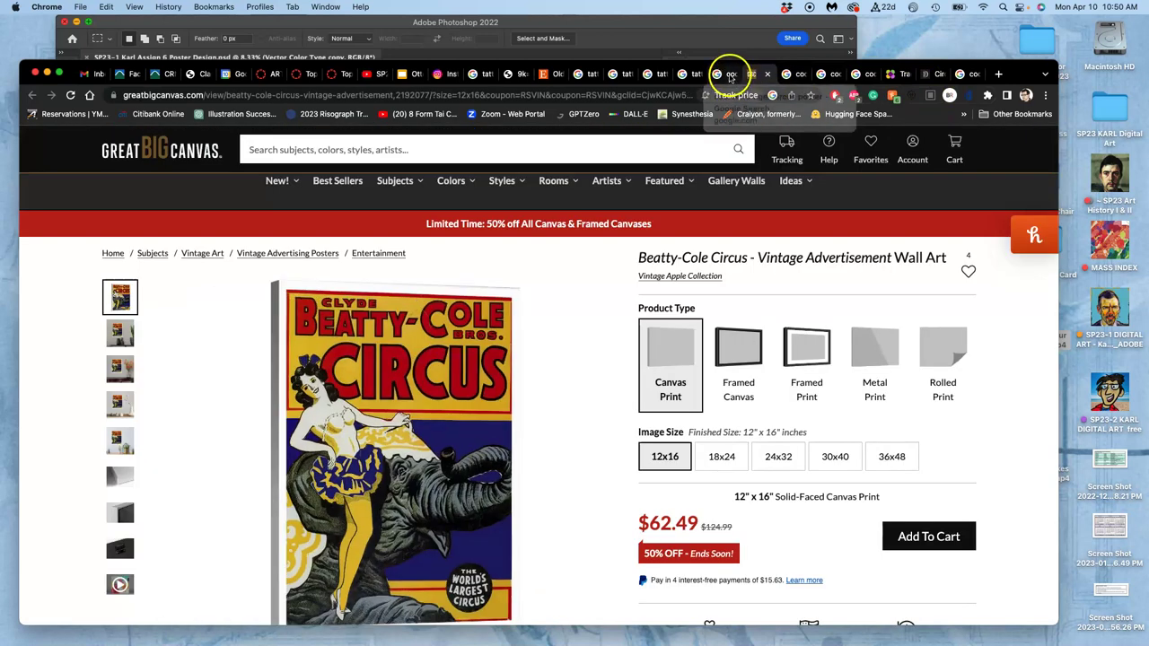
click(729, 76)
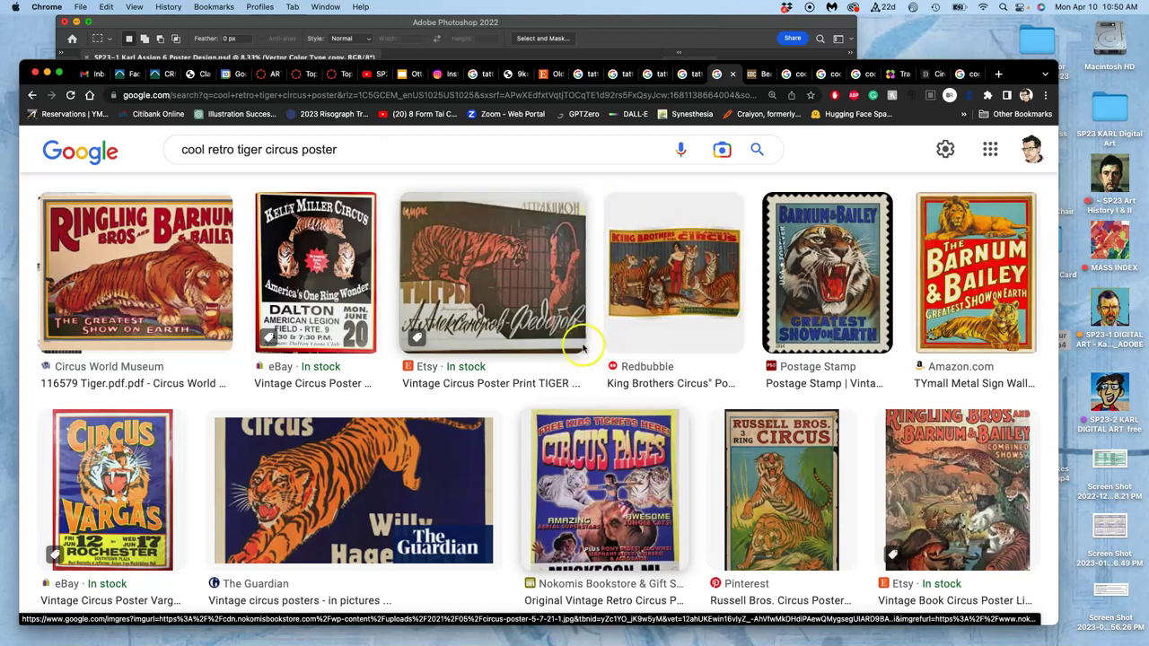
click(699, 75)
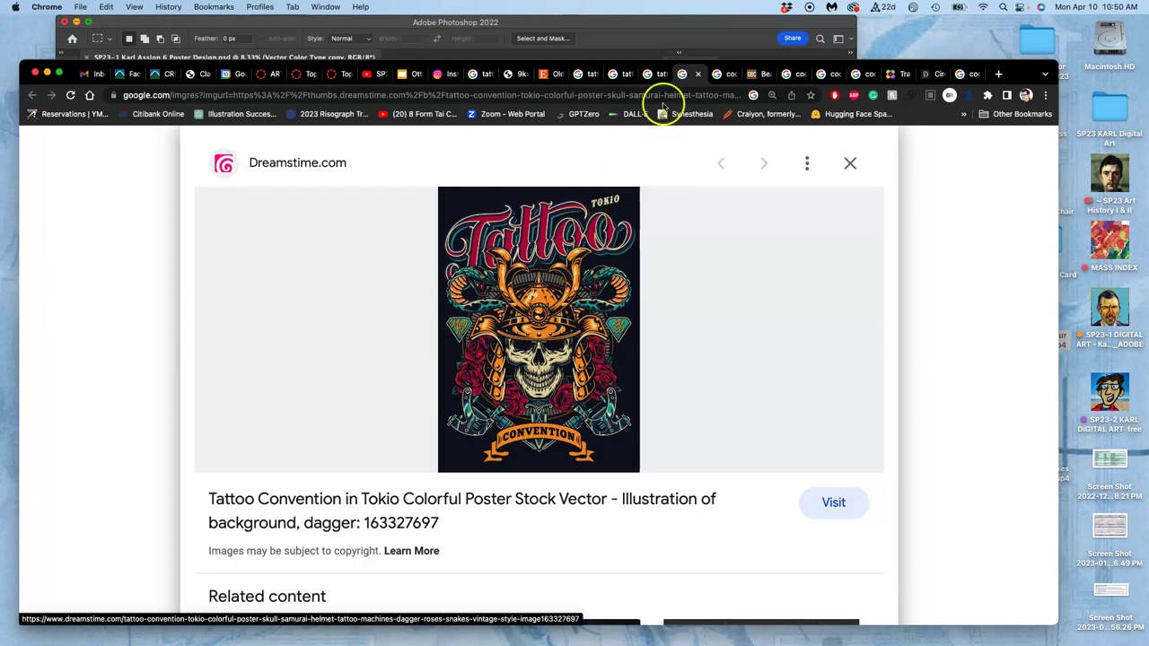
click(652, 75)
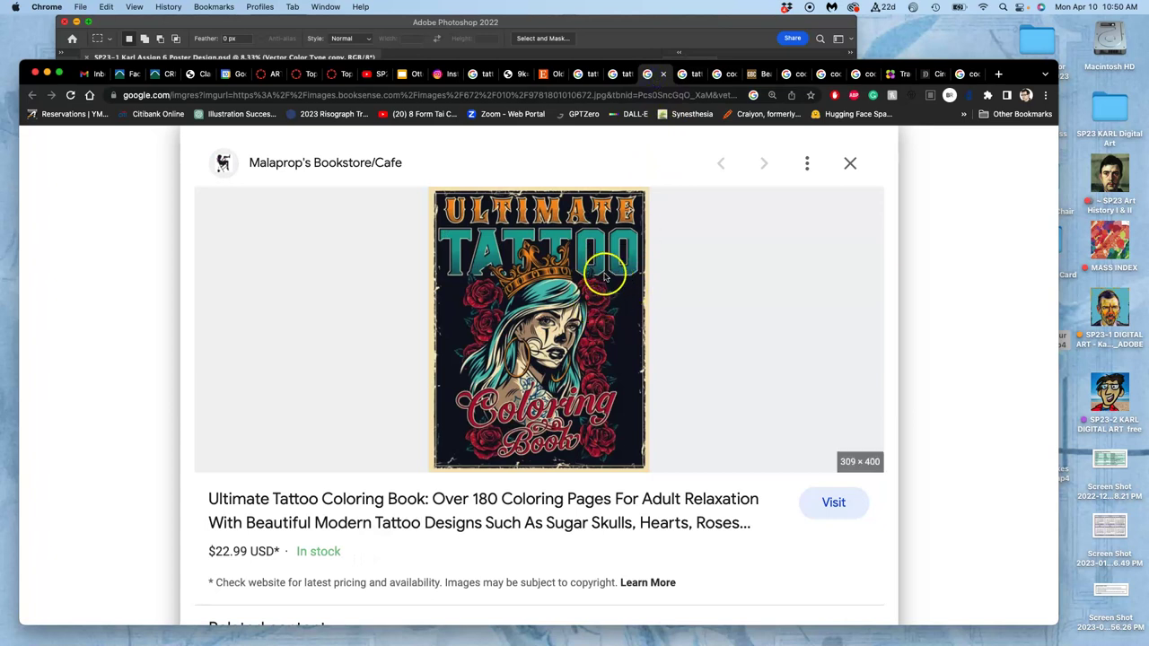
click(624, 74)
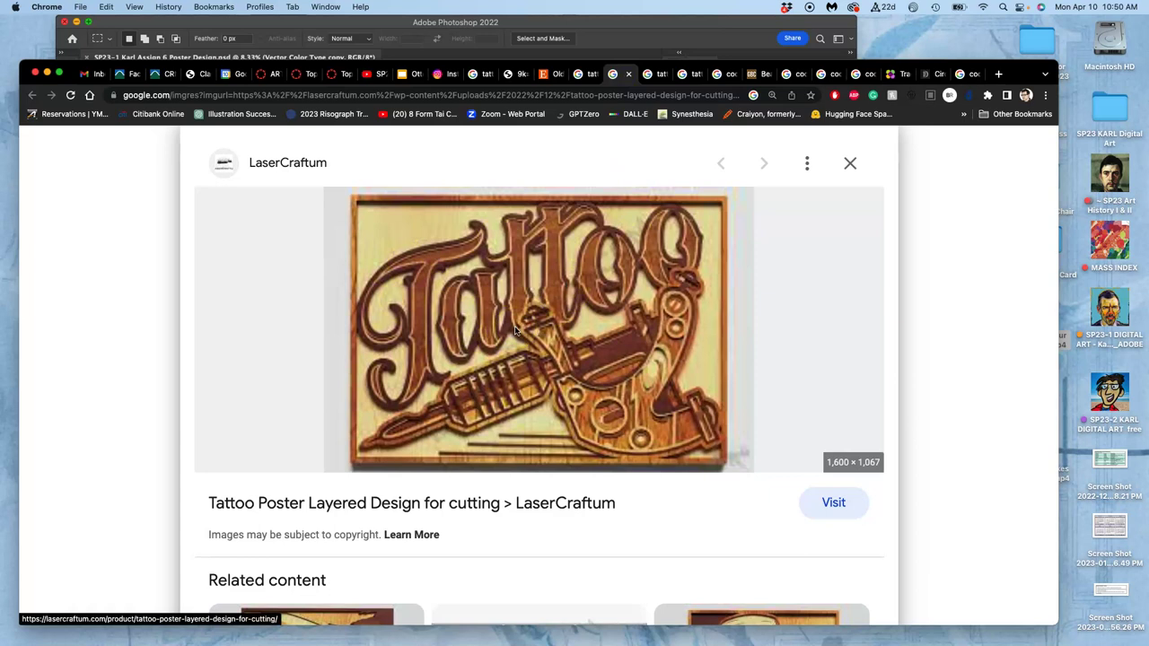
click(348, 27)
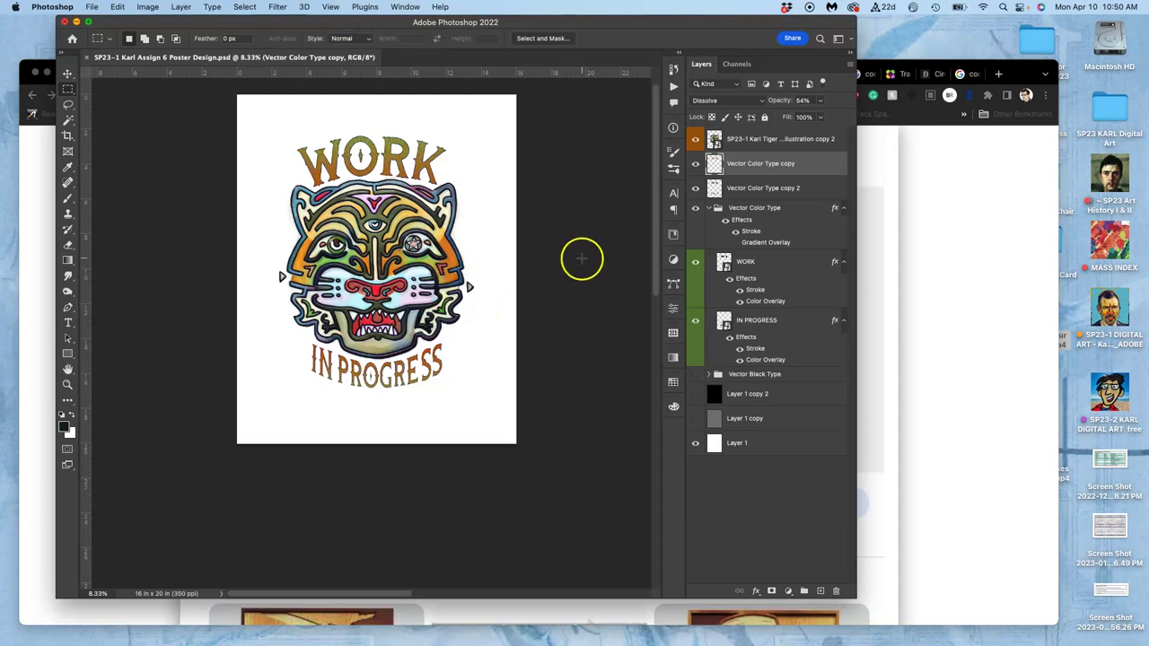
click(983, 191)
- Search Google Images for 'poster texture background' and scroll through the paper texture results
click(998, 73)
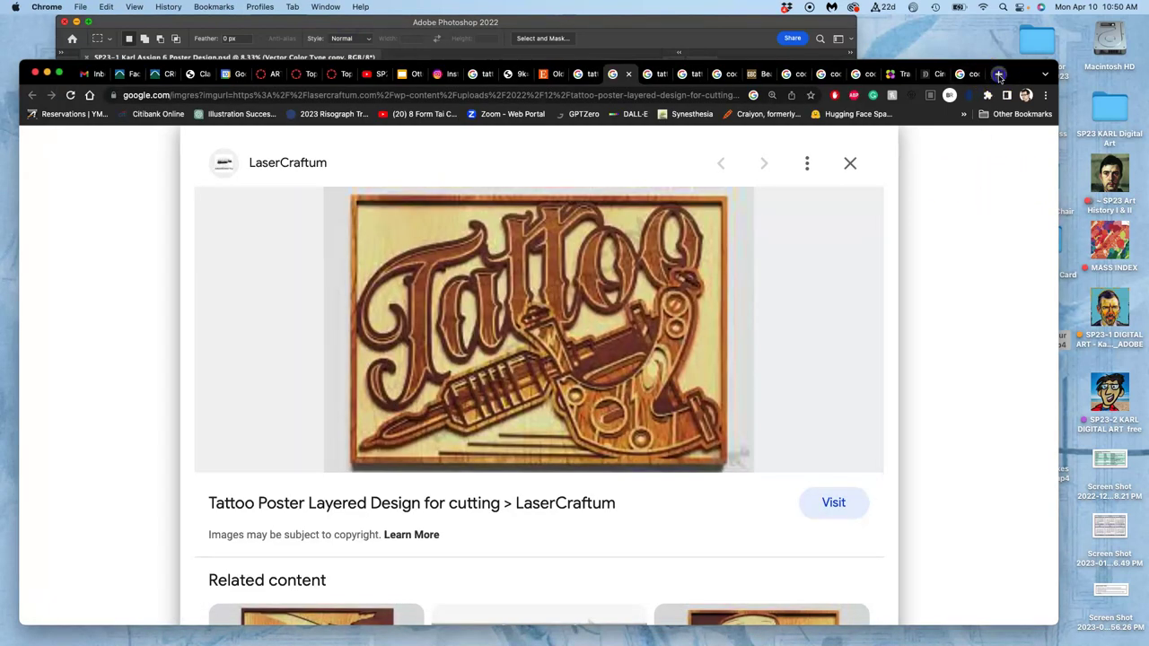
text(poster )
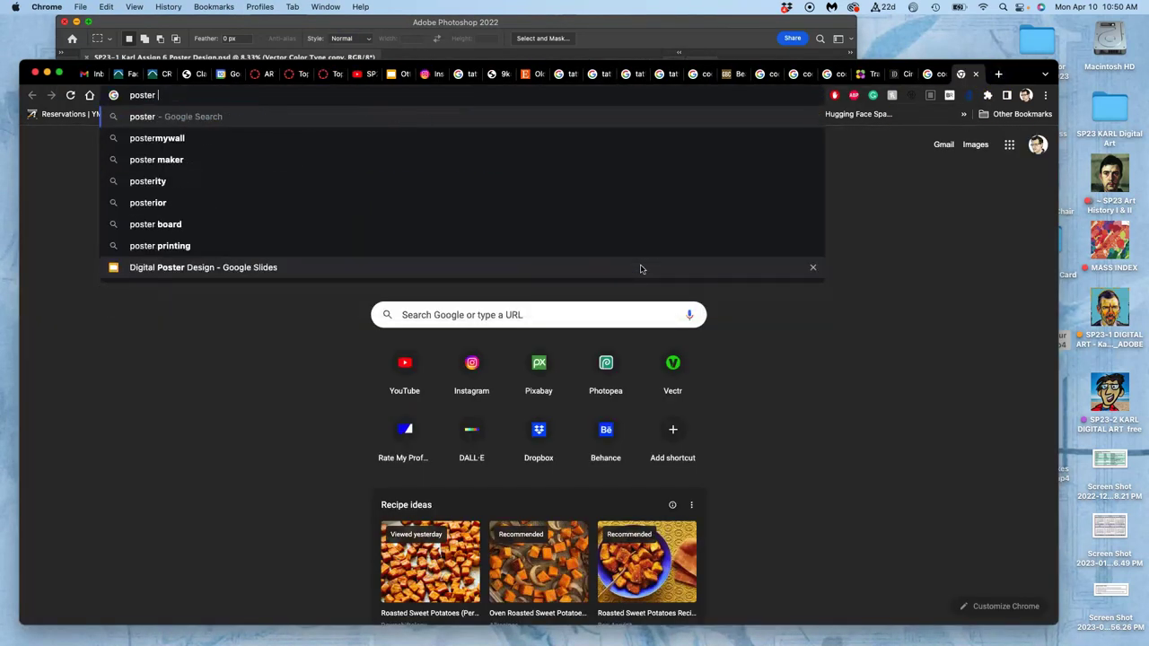
text(texture ba)
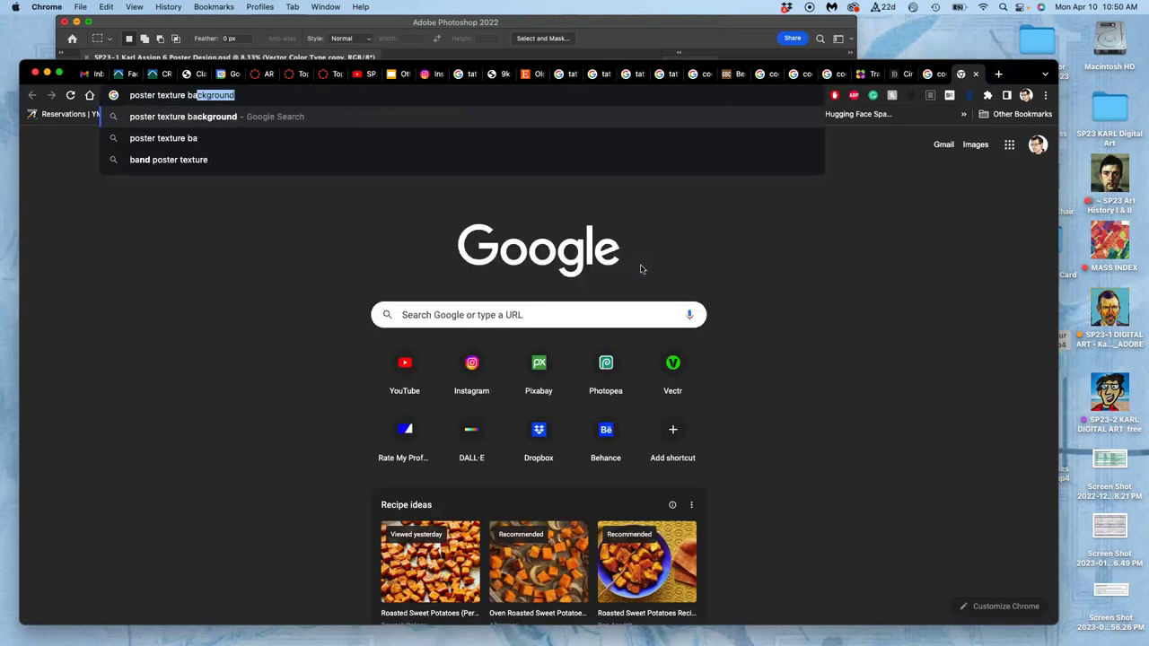
text(ckground)
key(Return)
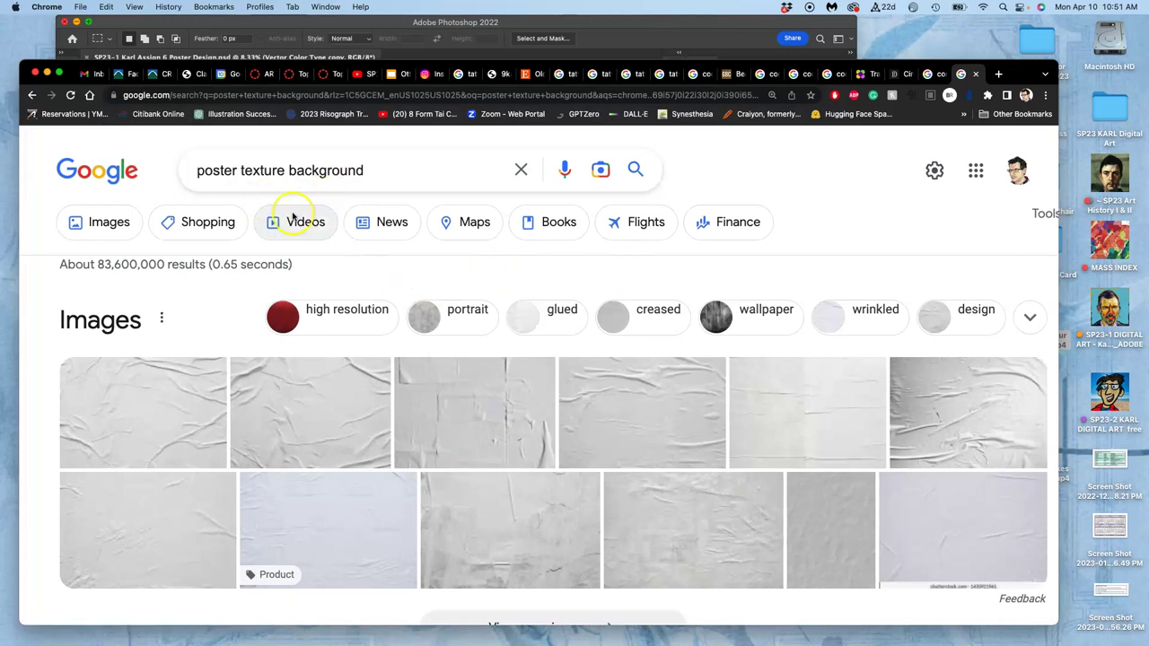
click(117, 232)
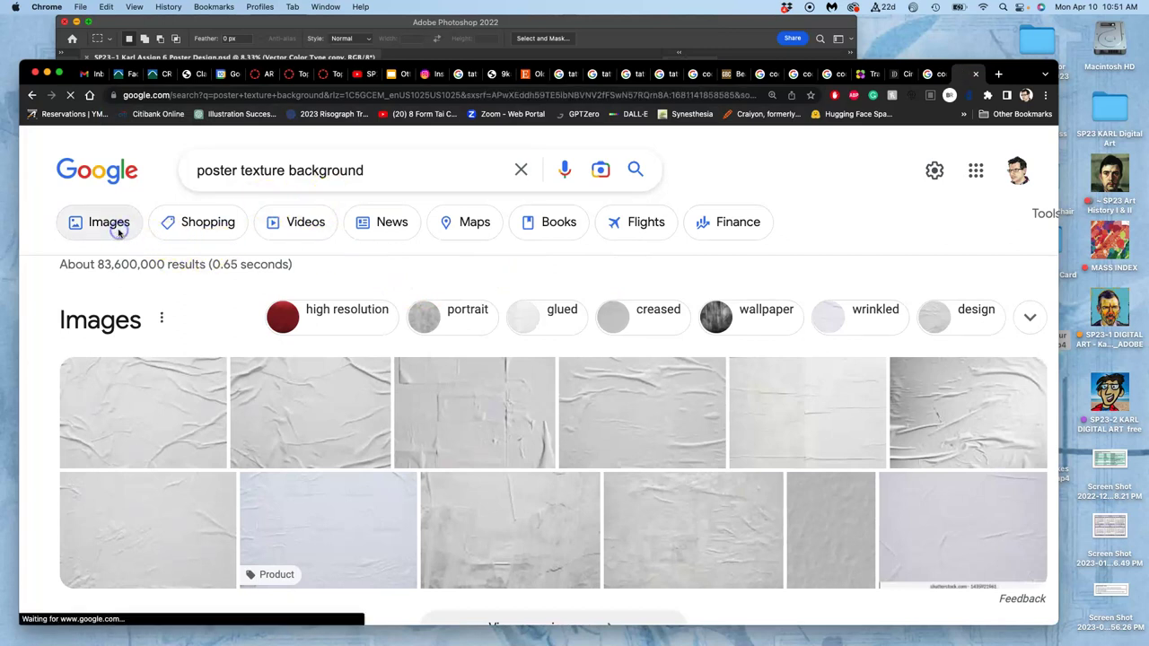
scroll(441, 381, down, 3)
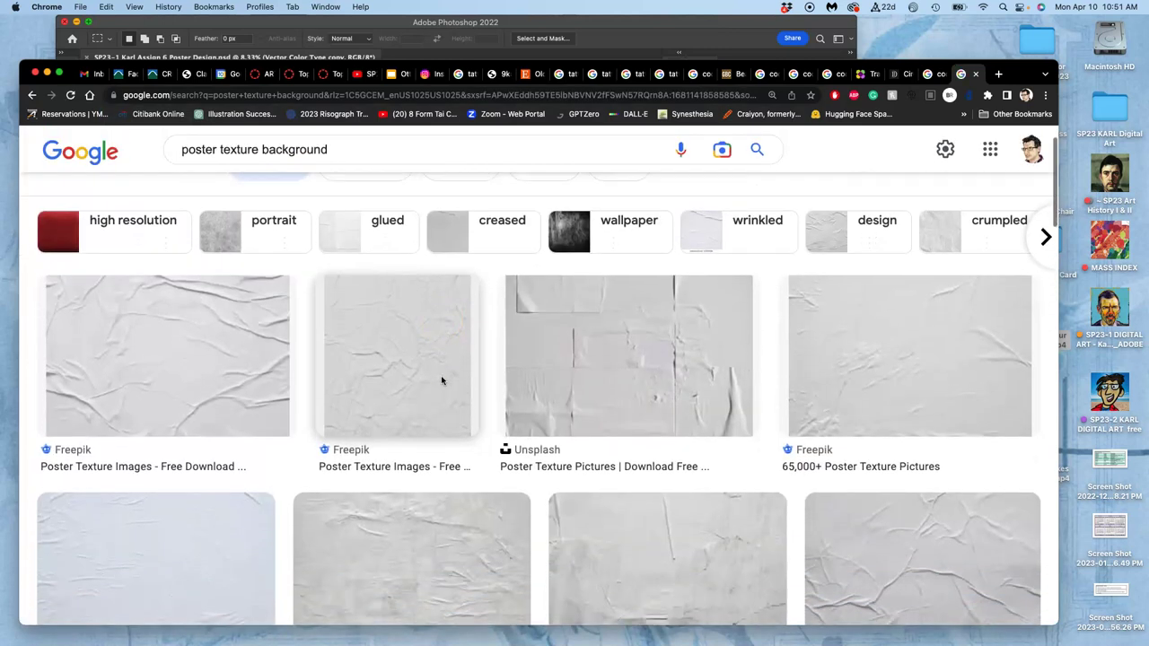
scroll(593, 423, down, 6)
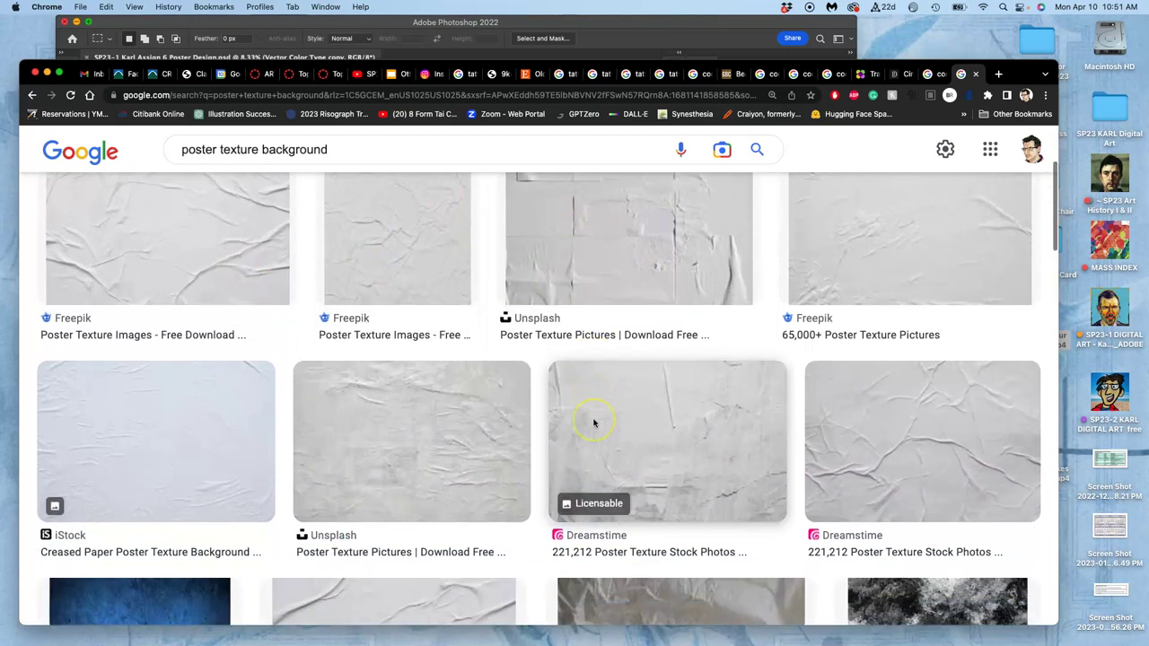
scroll(594, 422, down, 4)
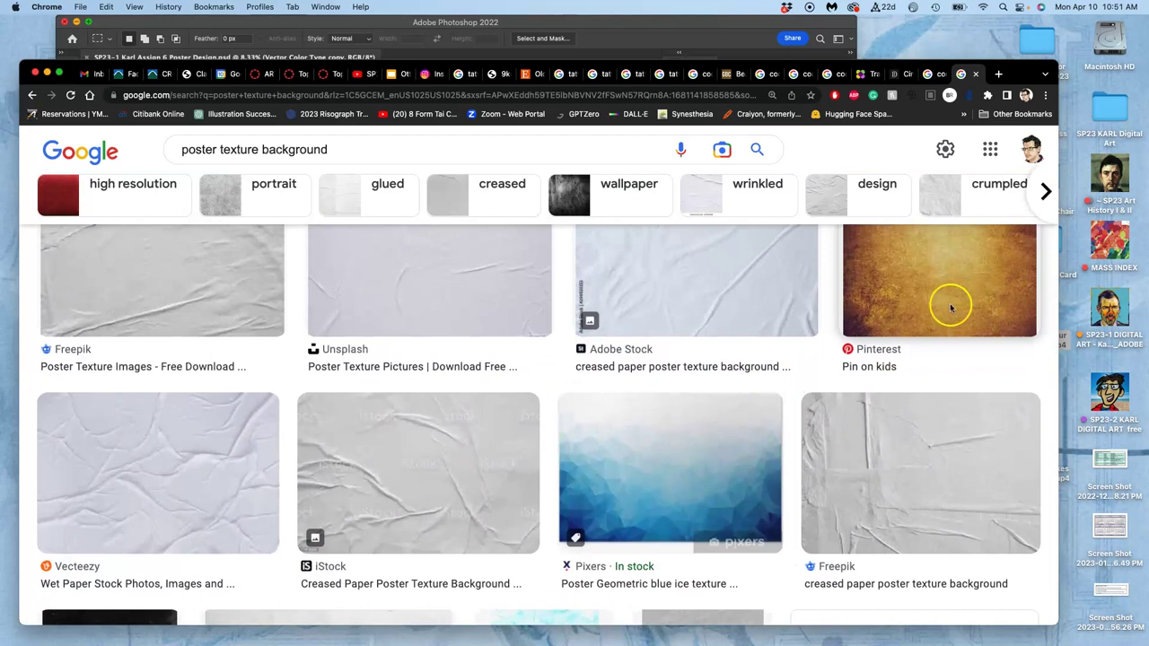
scroll(954, 306, down, 6)
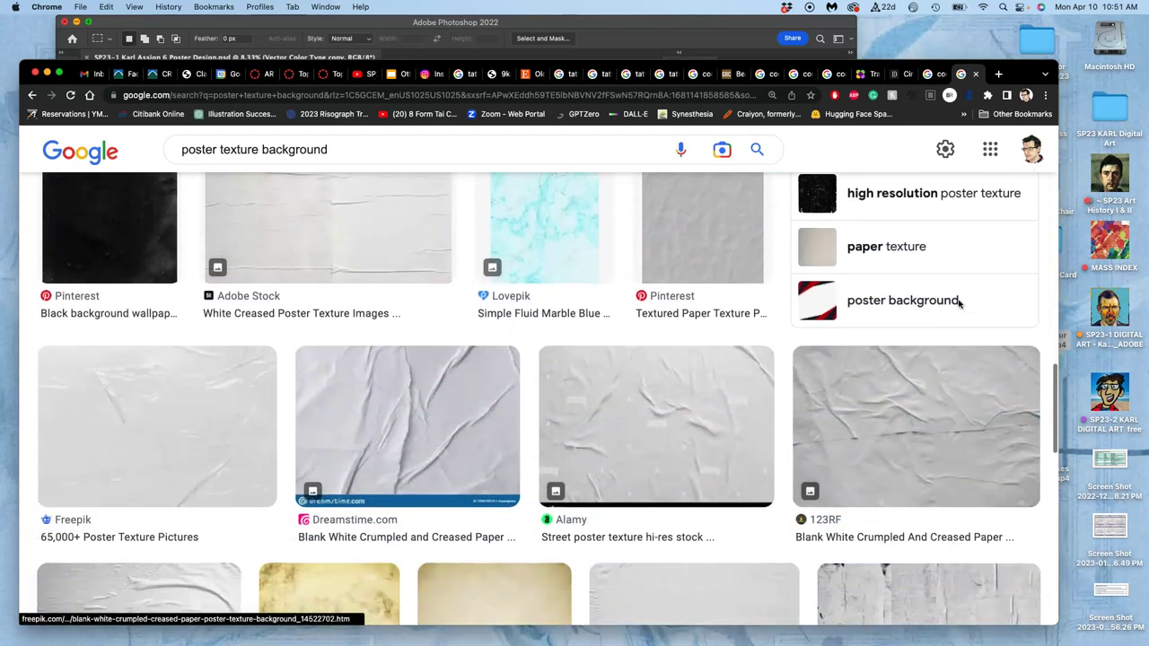
scroll(958, 303, down, 9)
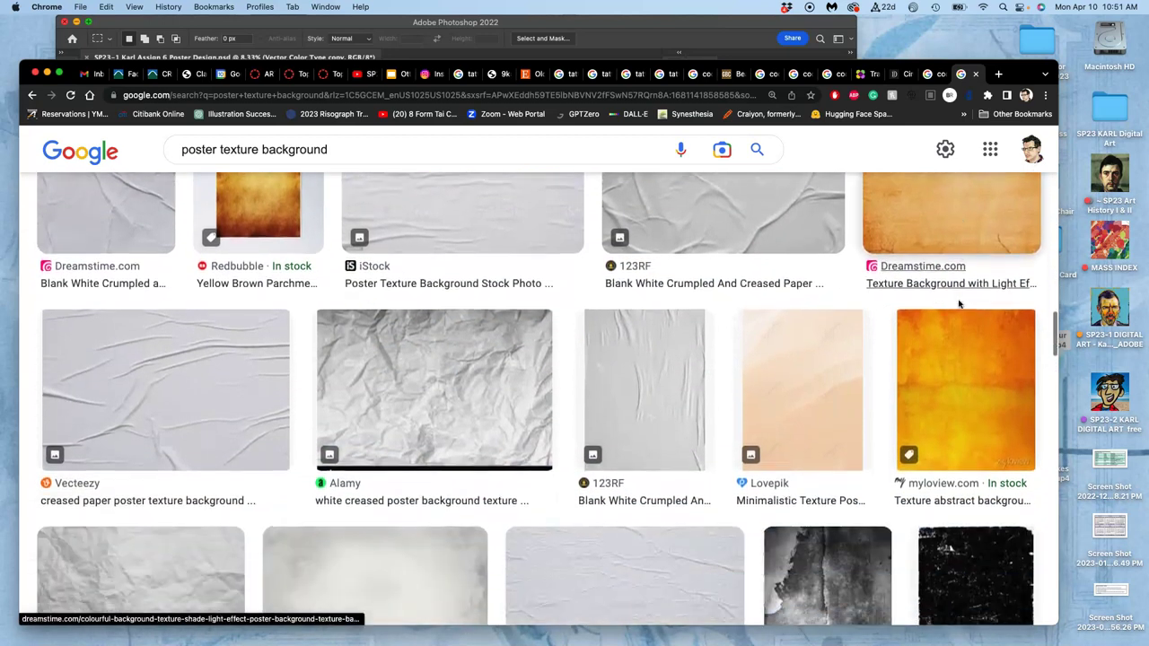
scroll(958, 304, down, 9)
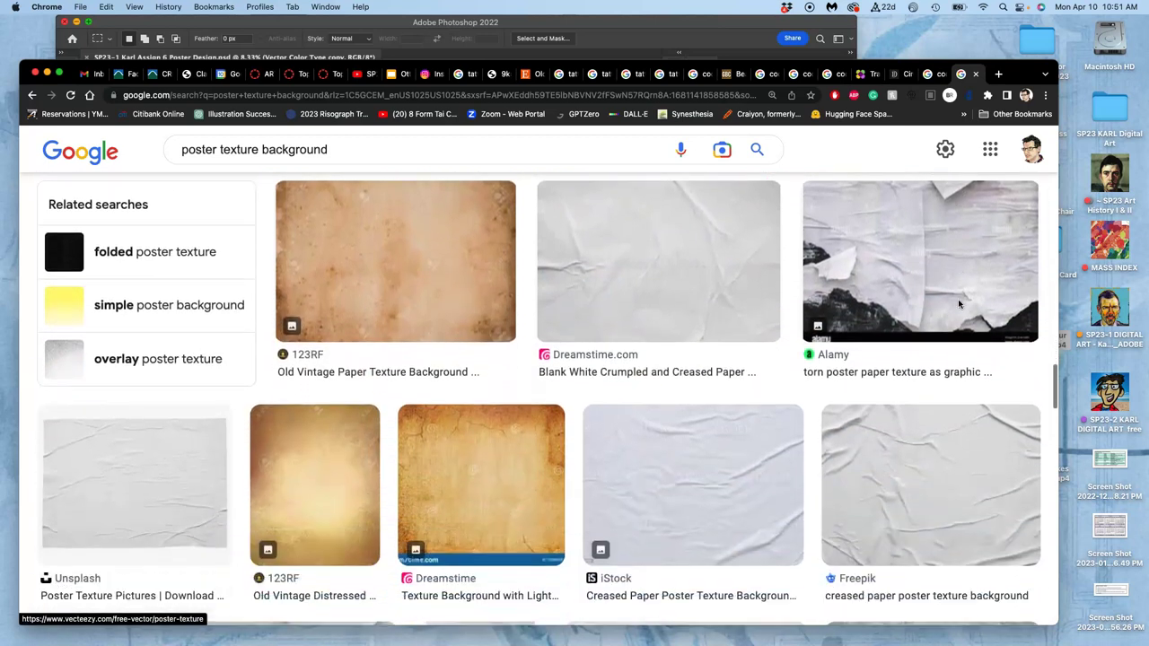
scroll(958, 306, down, 9)
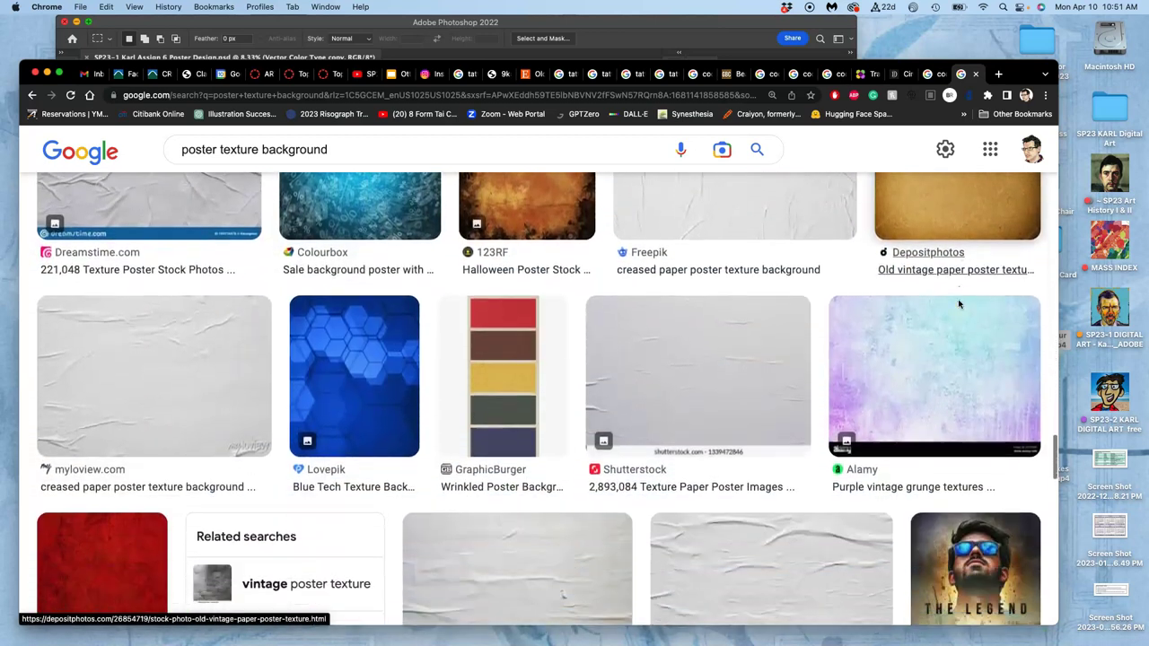
scroll(958, 303, down, 4)
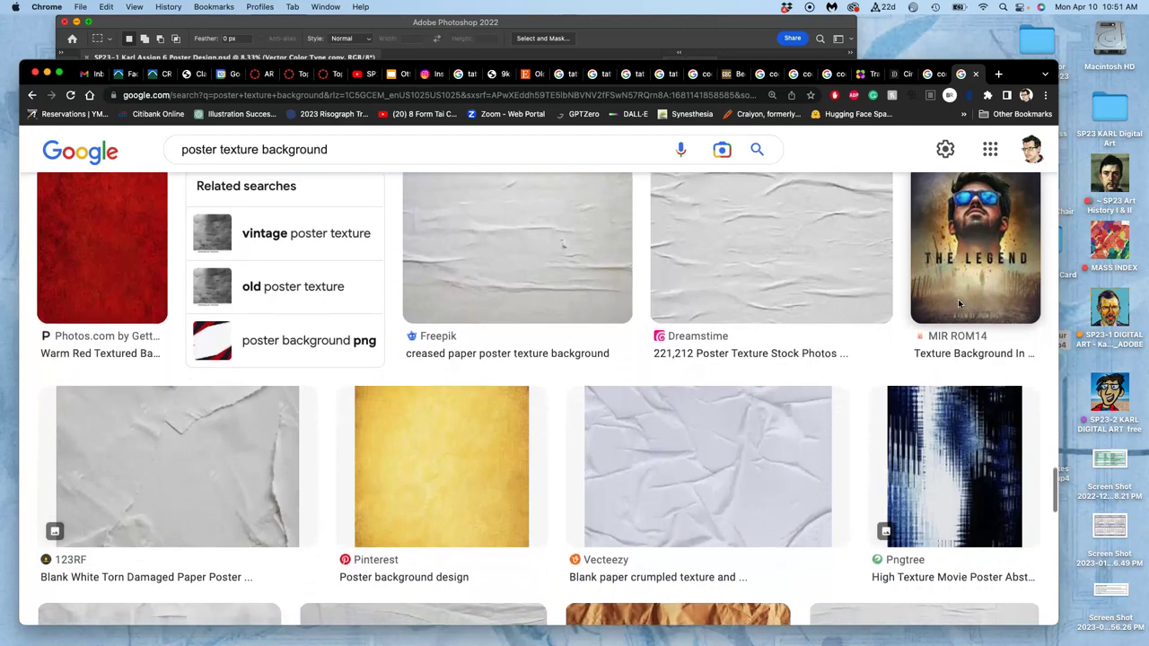
scroll(957, 303, up, 1)
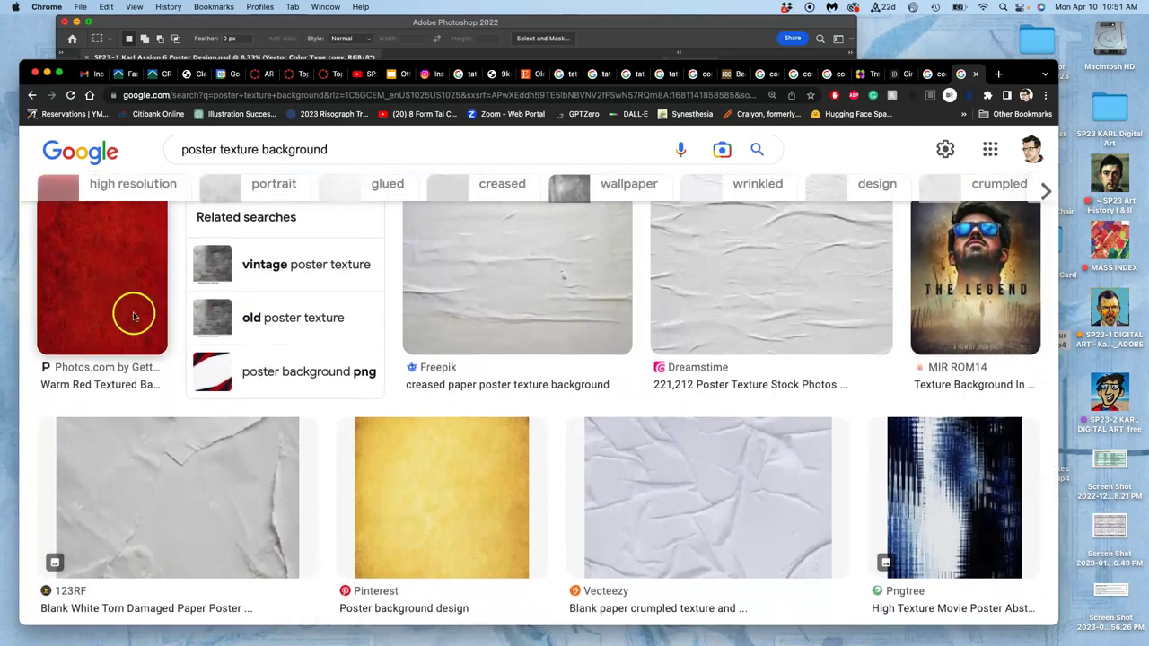
scroll(121, 308, up, 15)
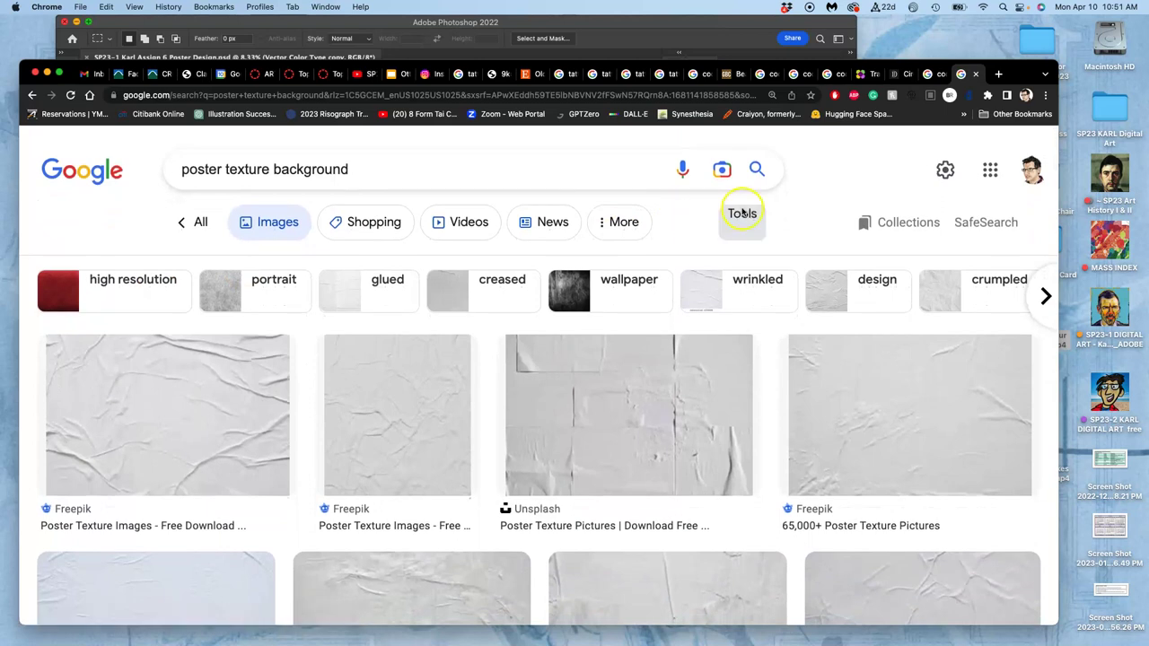
- Filter the image results to Large size only
click(743, 213)
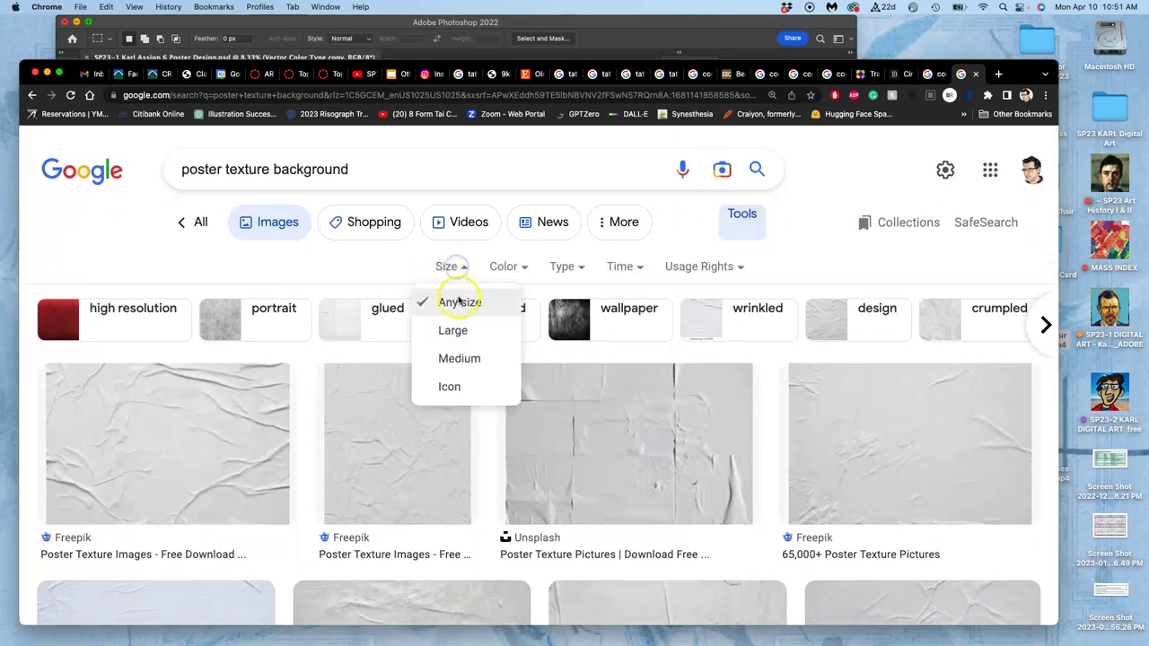
click(454, 331)
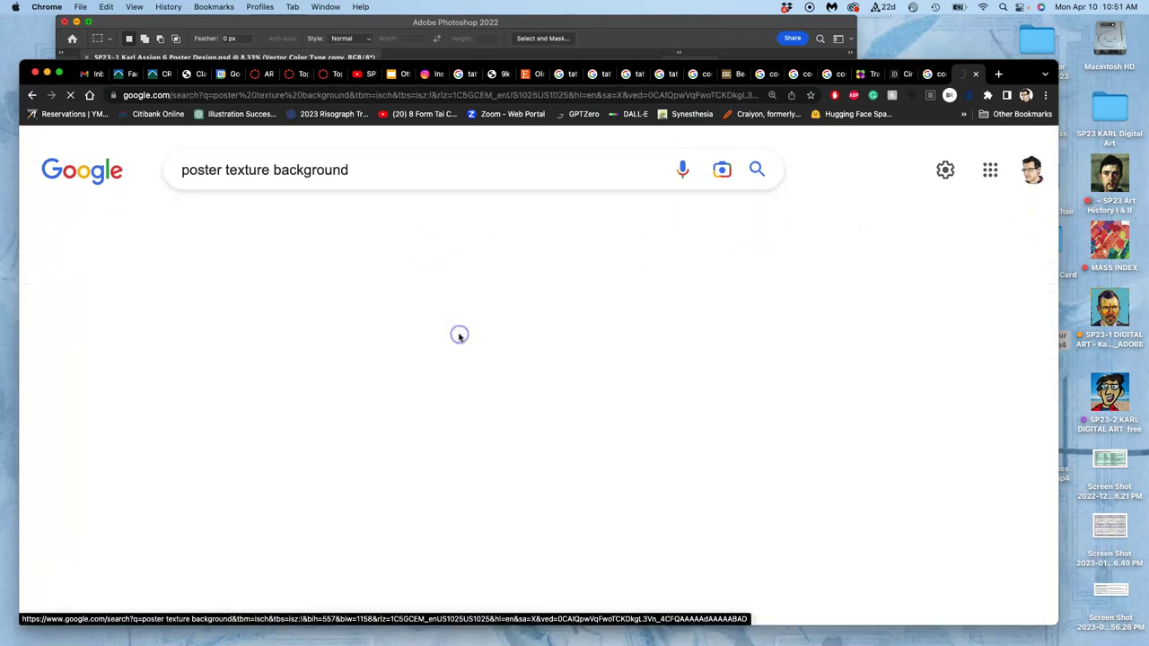
scroll(458, 338, down, 10)
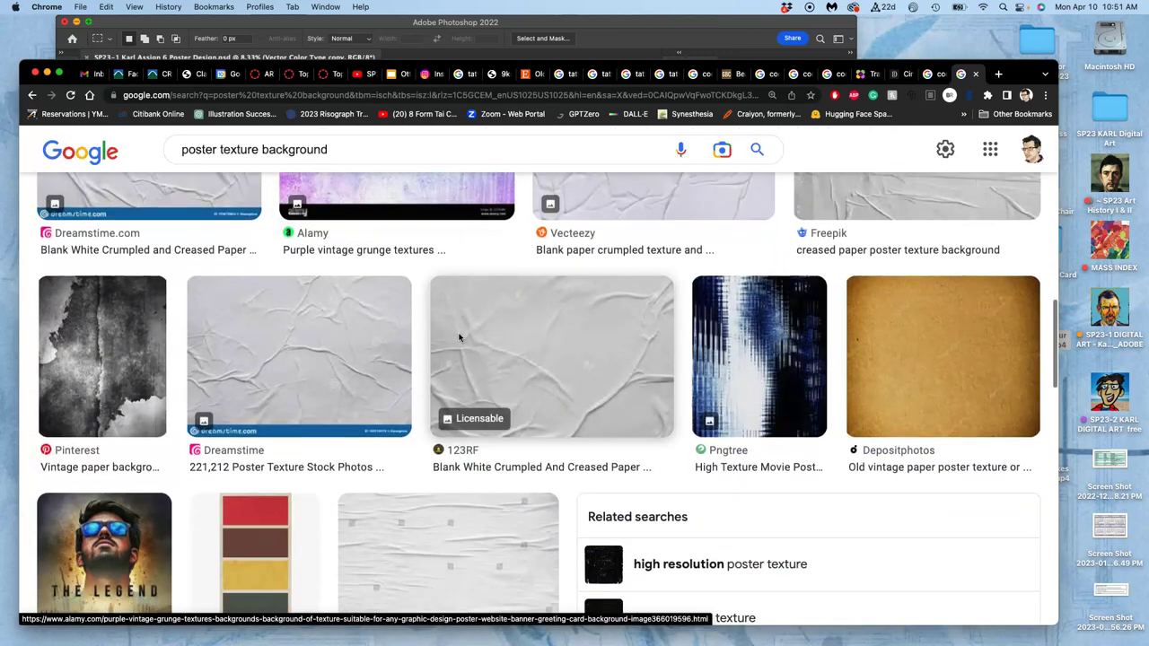
scroll(458, 338, down, 10)
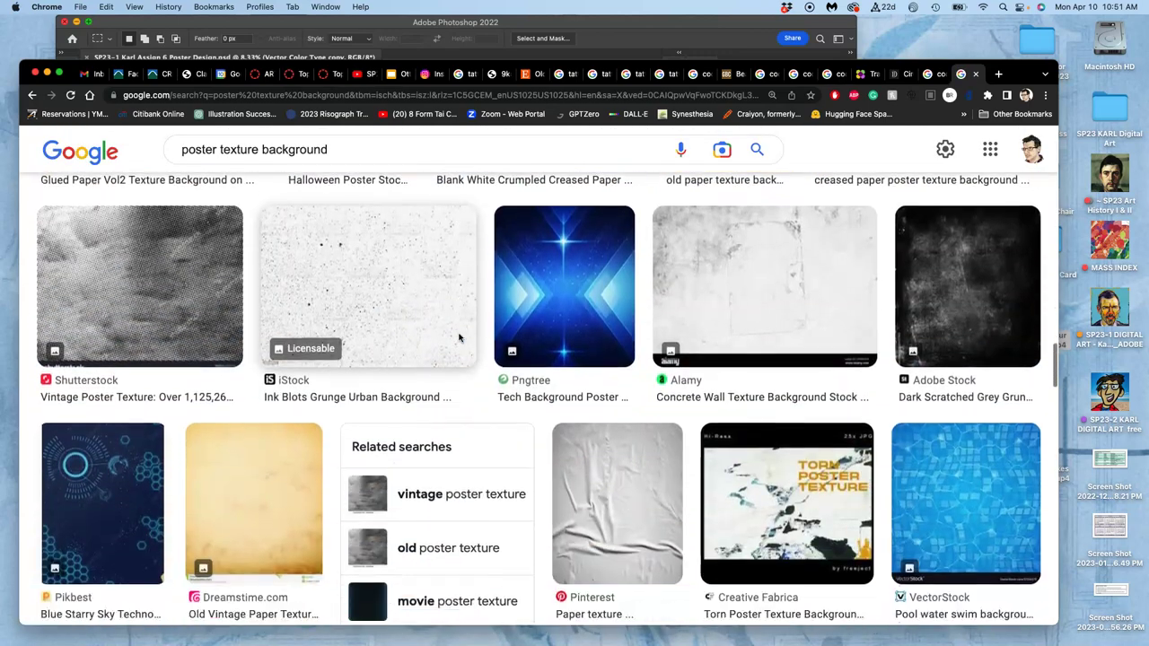
scroll(459, 337, down, 3)
scroll(462, 333, up, 6)
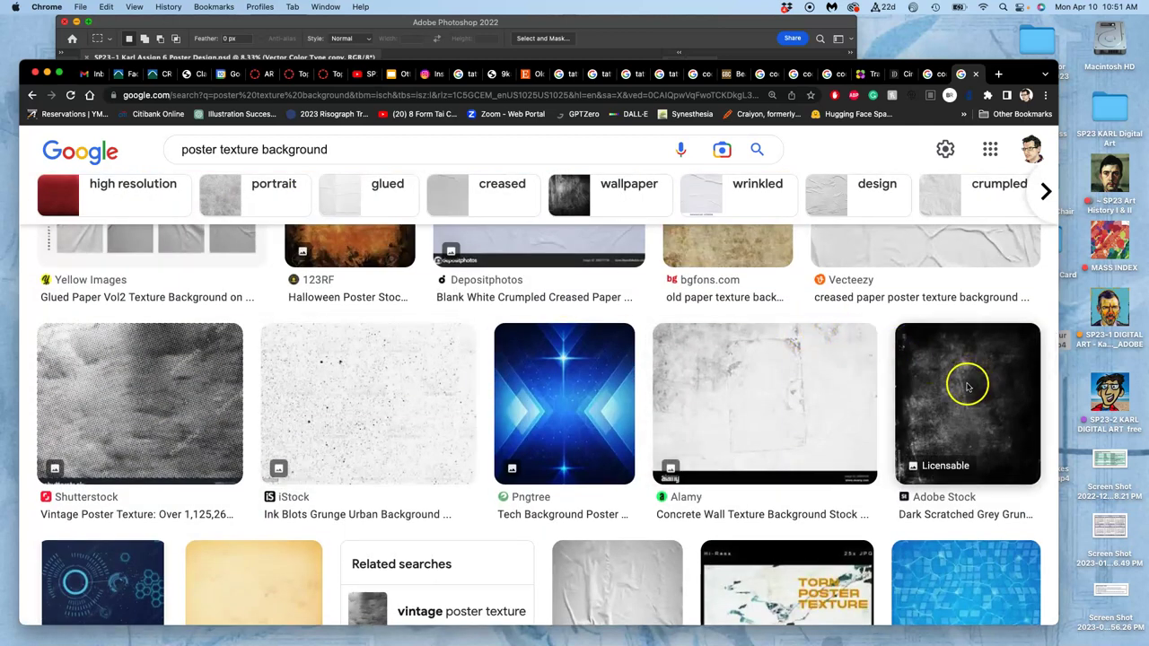
- Open the Shutterstock halftone vintage poster texture in a new tab, then its full-size image
right_click(168, 381)
click(189, 384)
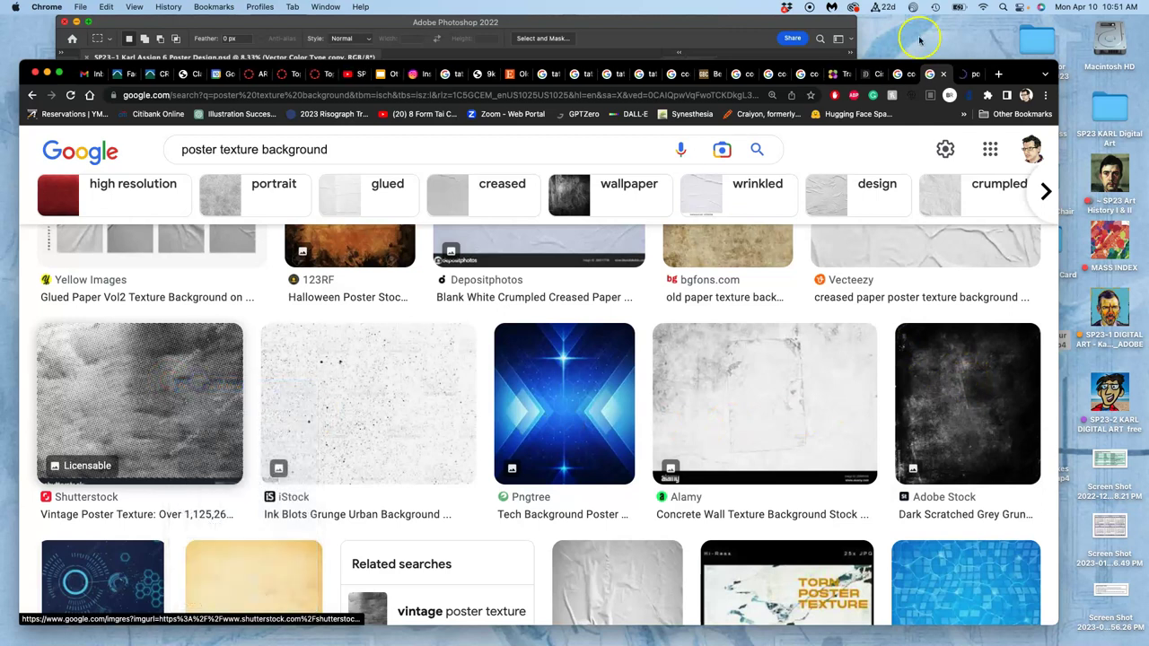
click(971, 72)
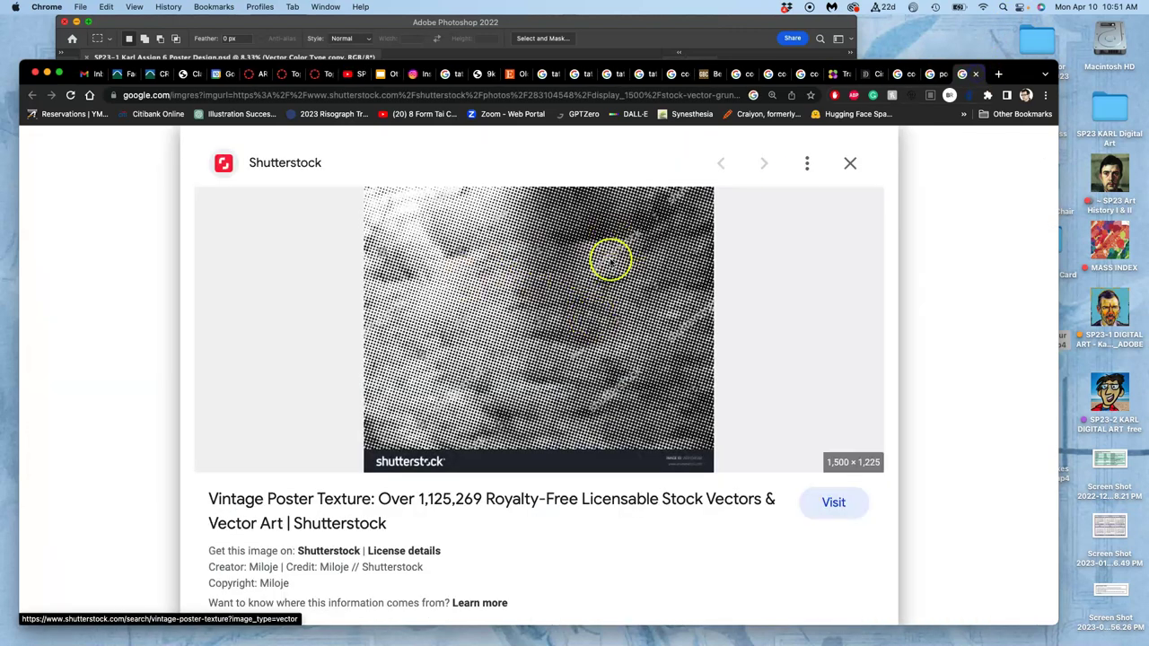
right_click(592, 388)
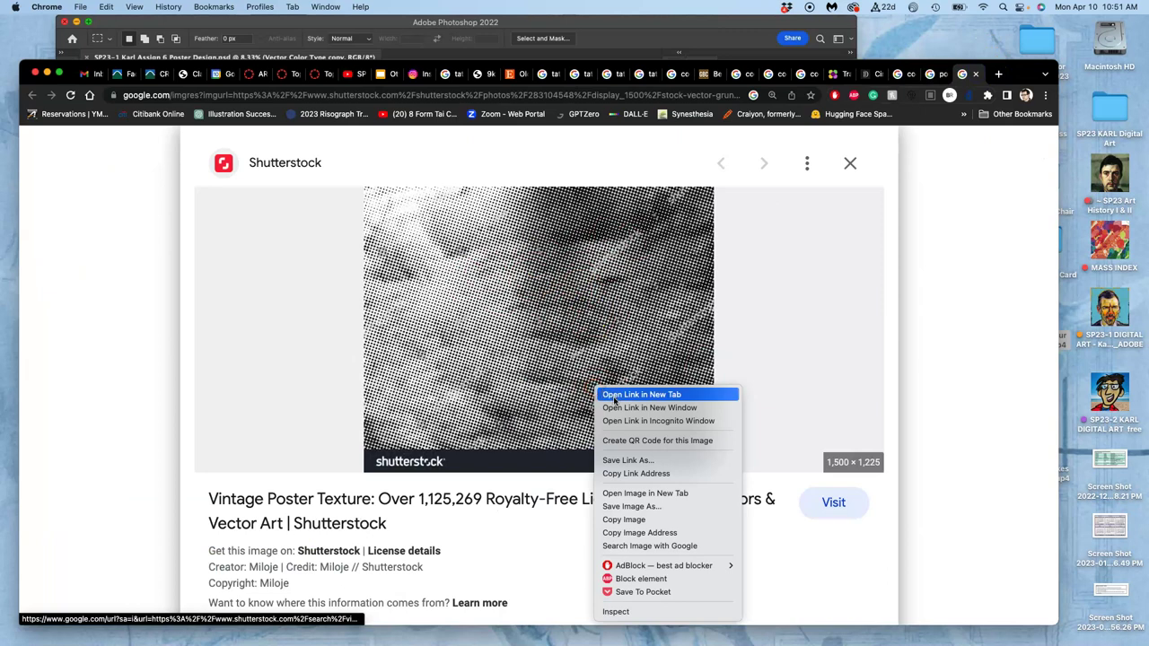
click(637, 493)
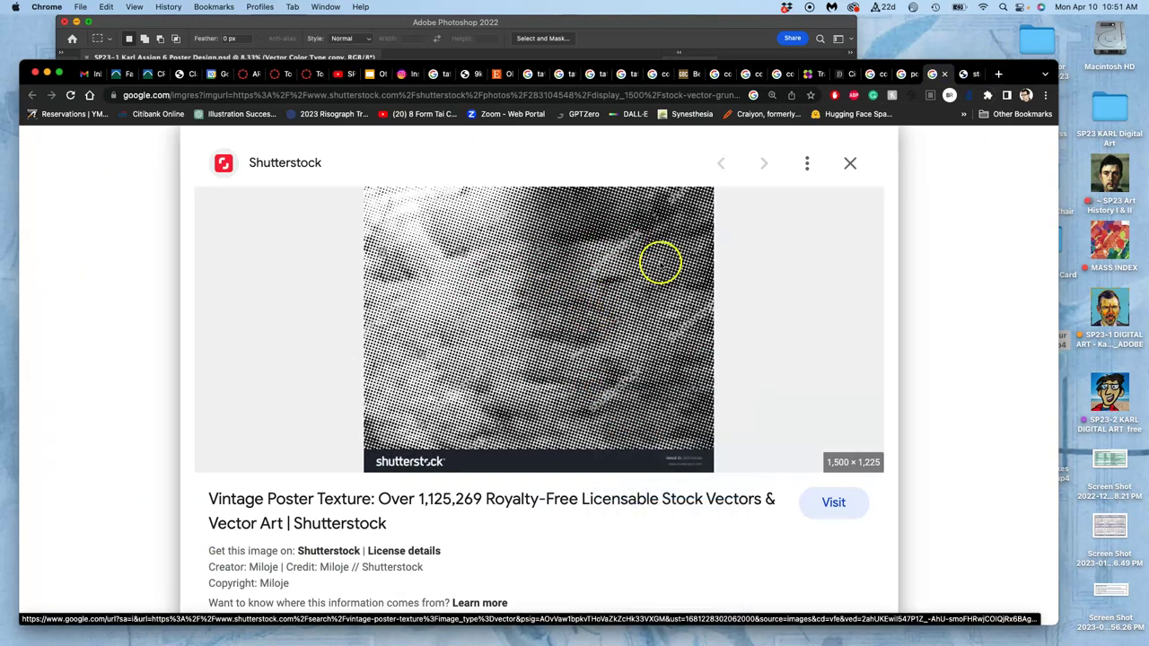
- Zoom into the full-size halftone texture to inspect its dots, then close that tab
click(975, 74)
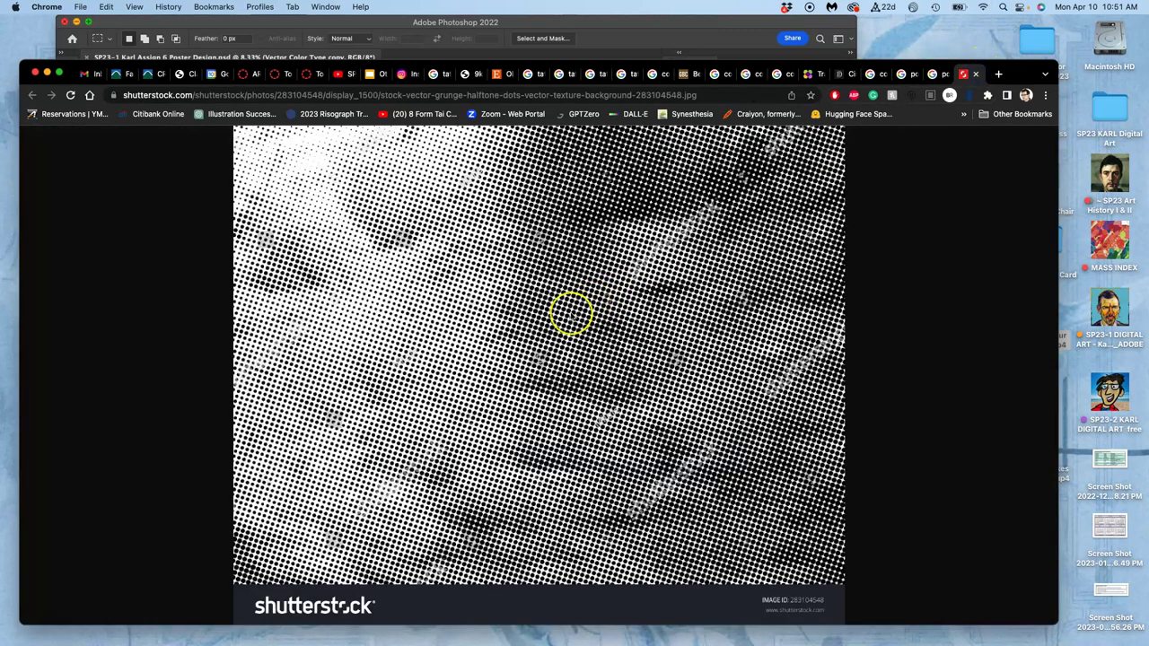
key(super+equal)
key(super+equal)
key(super+equal)
key(super+equal)
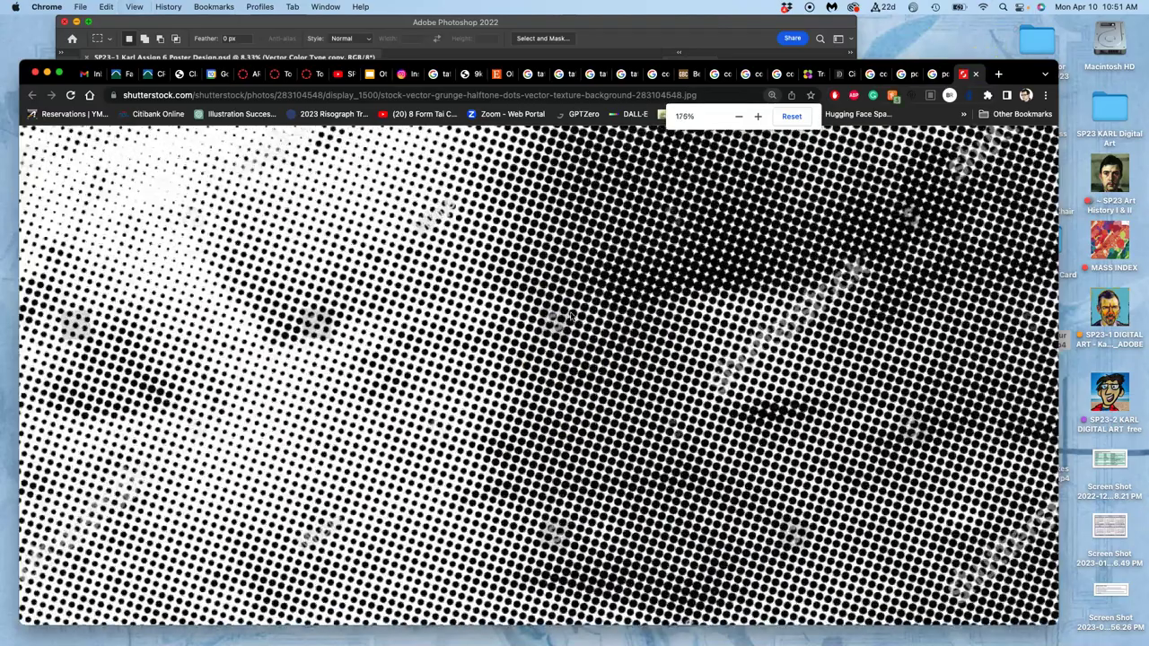
scroll(571, 316, down, 5)
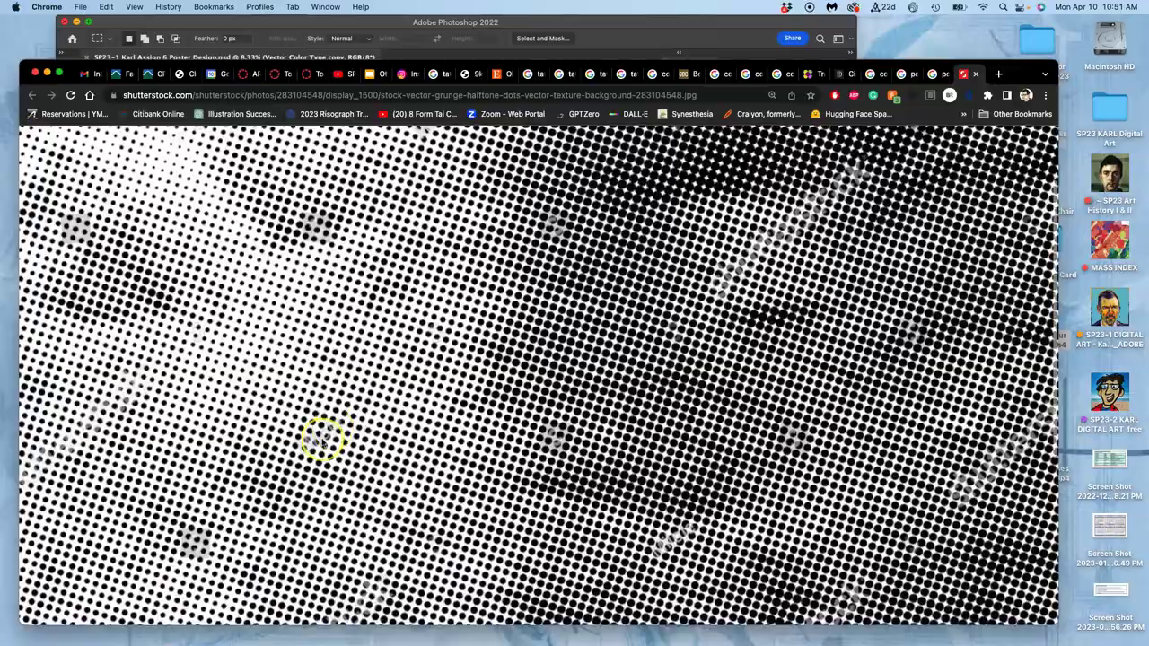
scroll(320, 439, up, 5)
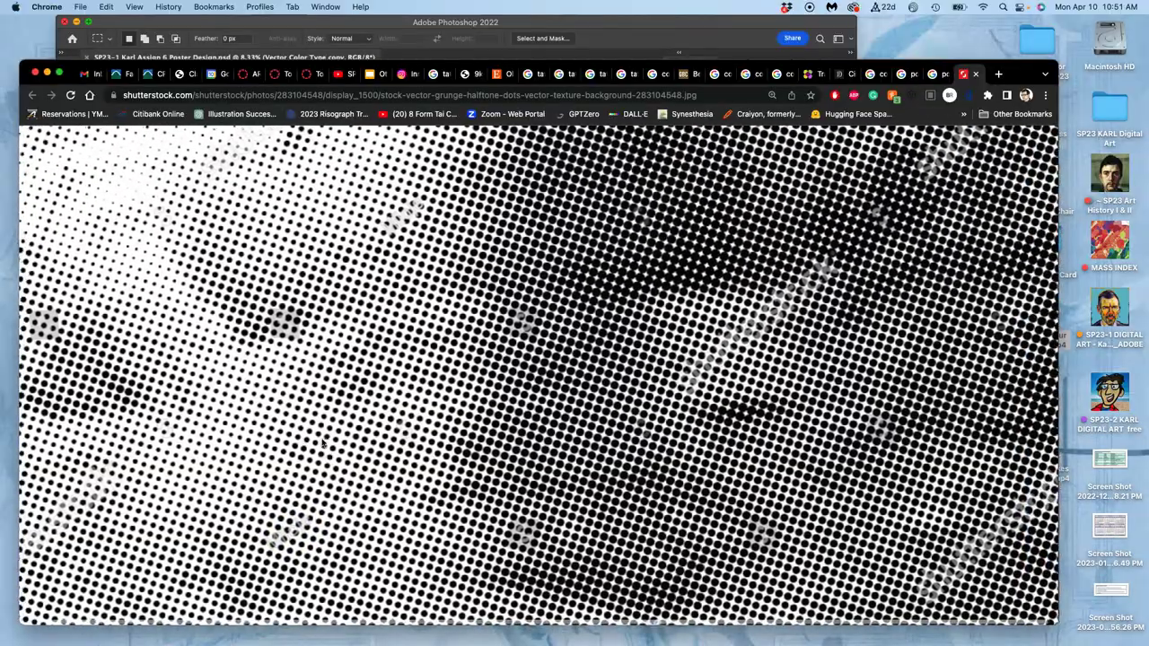
scroll(322, 442, down, 5)
scroll(321, 442, up, 5)
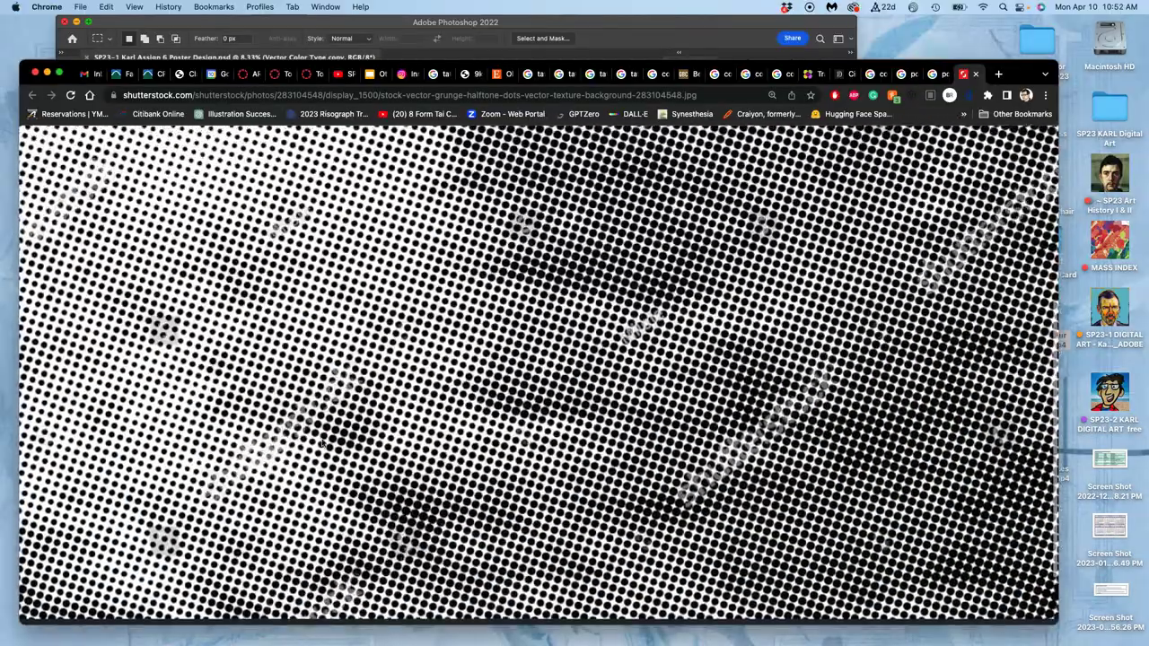
scroll(322, 442, left, 3)
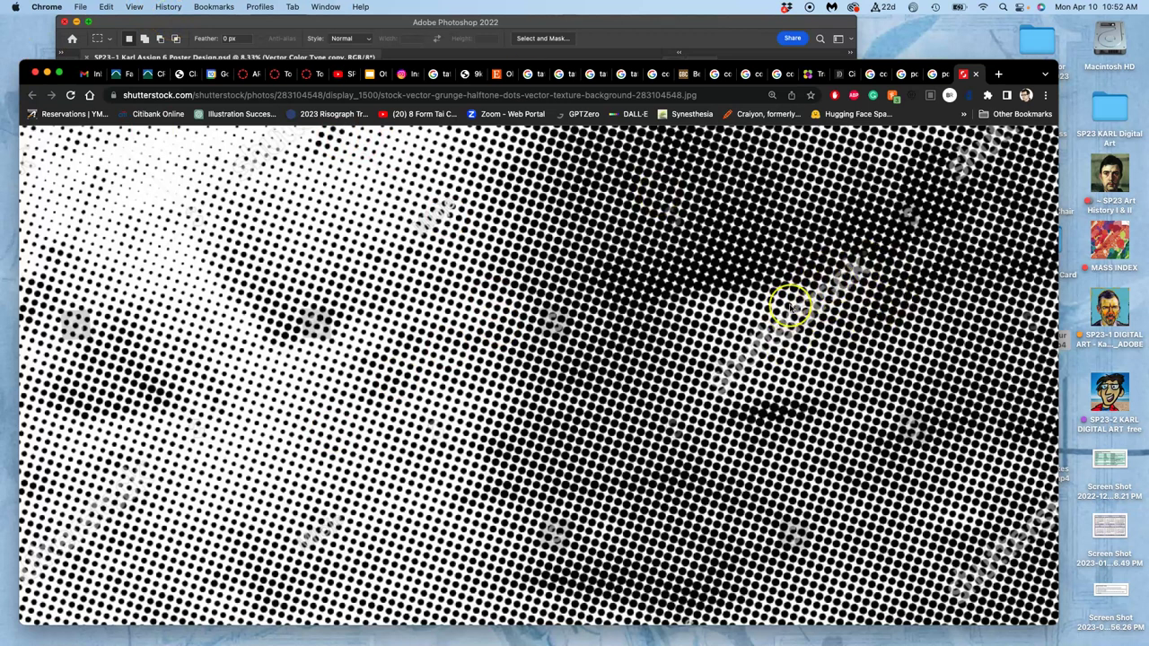
scroll(790, 308, down, 3)
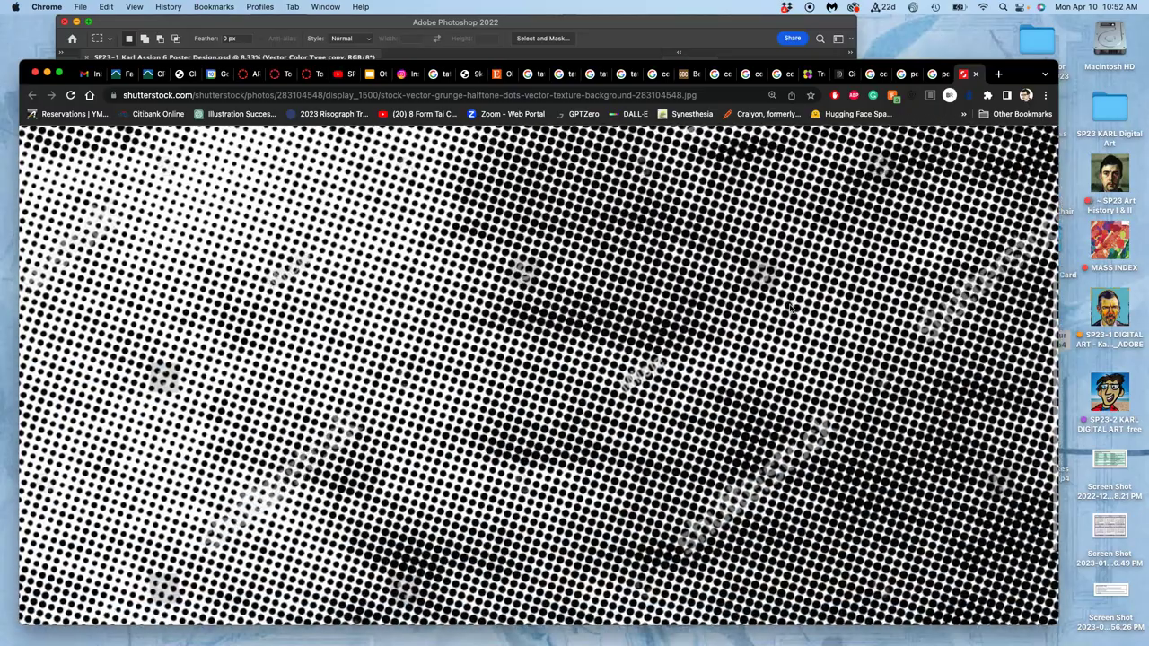
scroll(791, 307, down, 2)
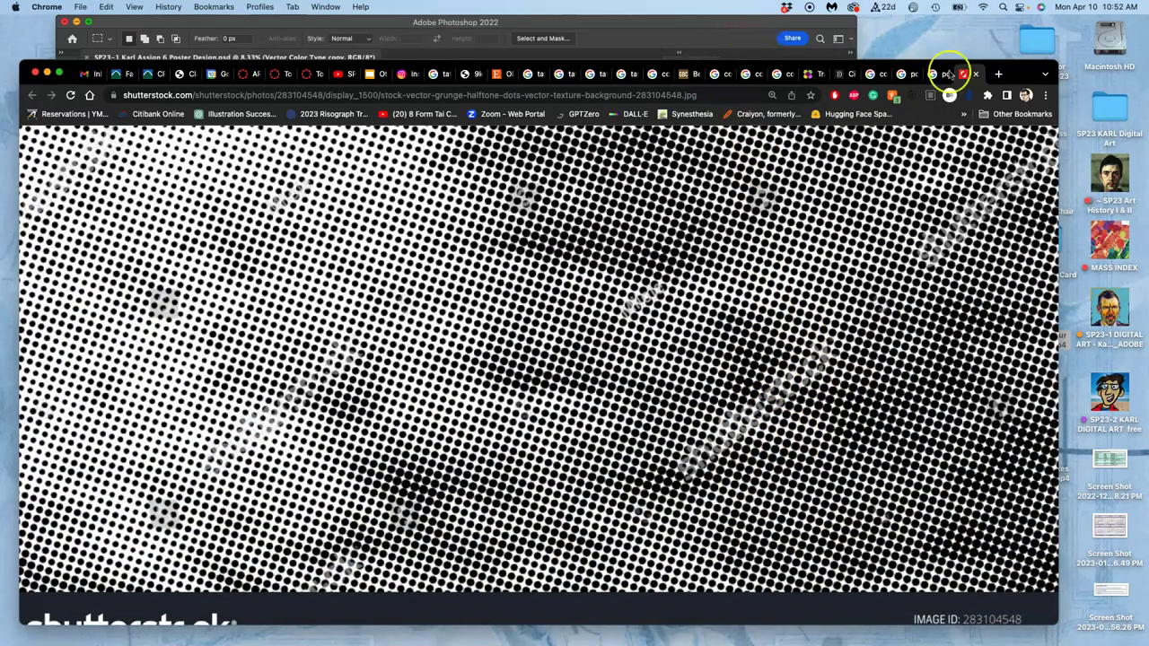
click(976, 74)
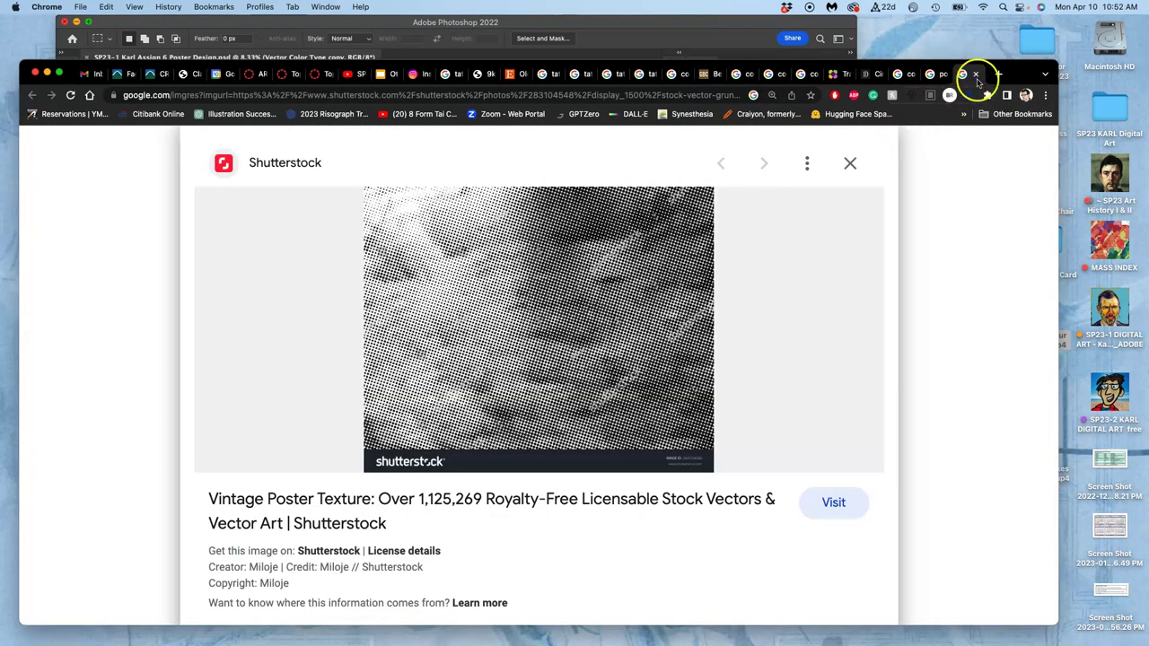
- Go to pixabay.com and log in to the account using the browser's saved credentials
click(404, 94)
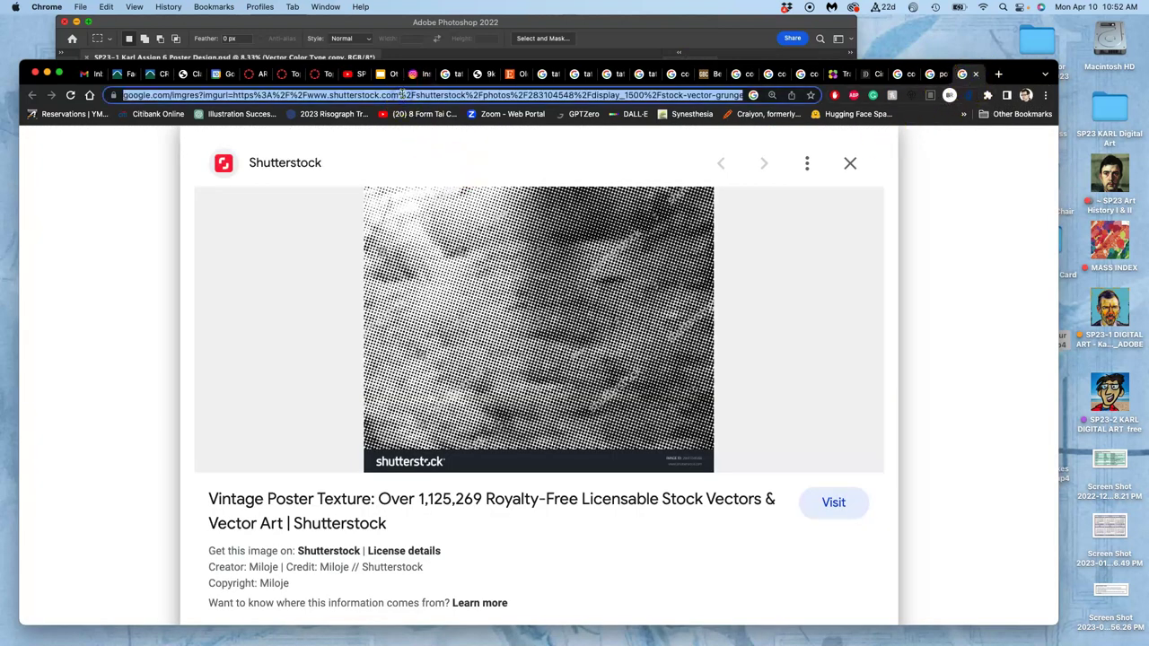
text(pixabay.com)
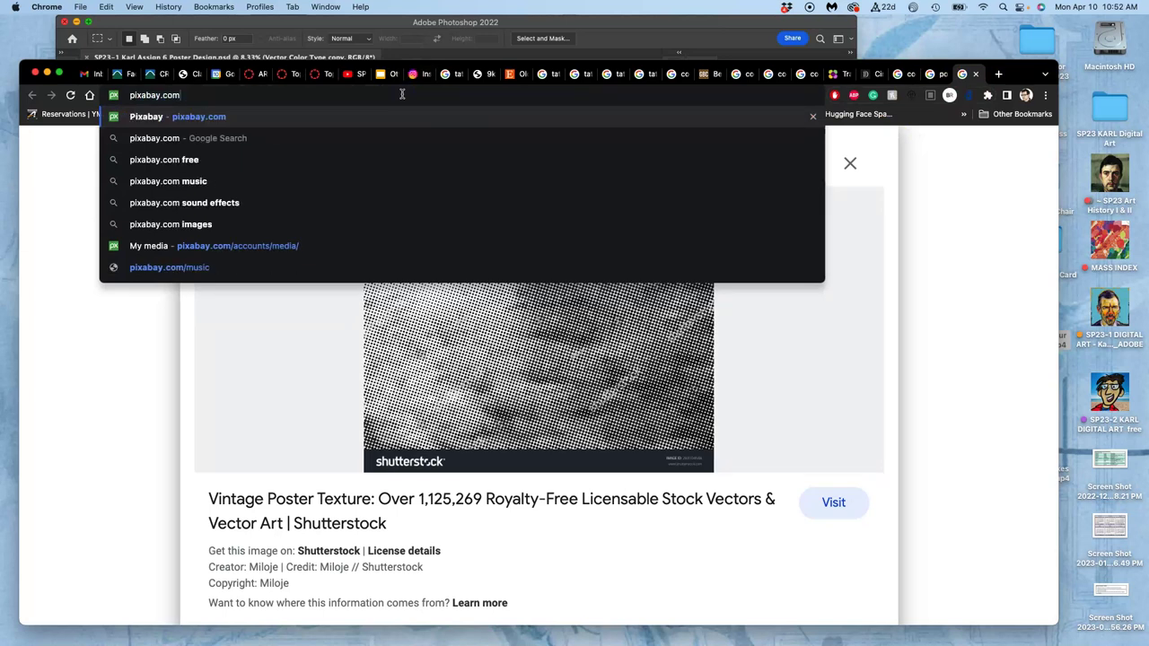
key(Return)
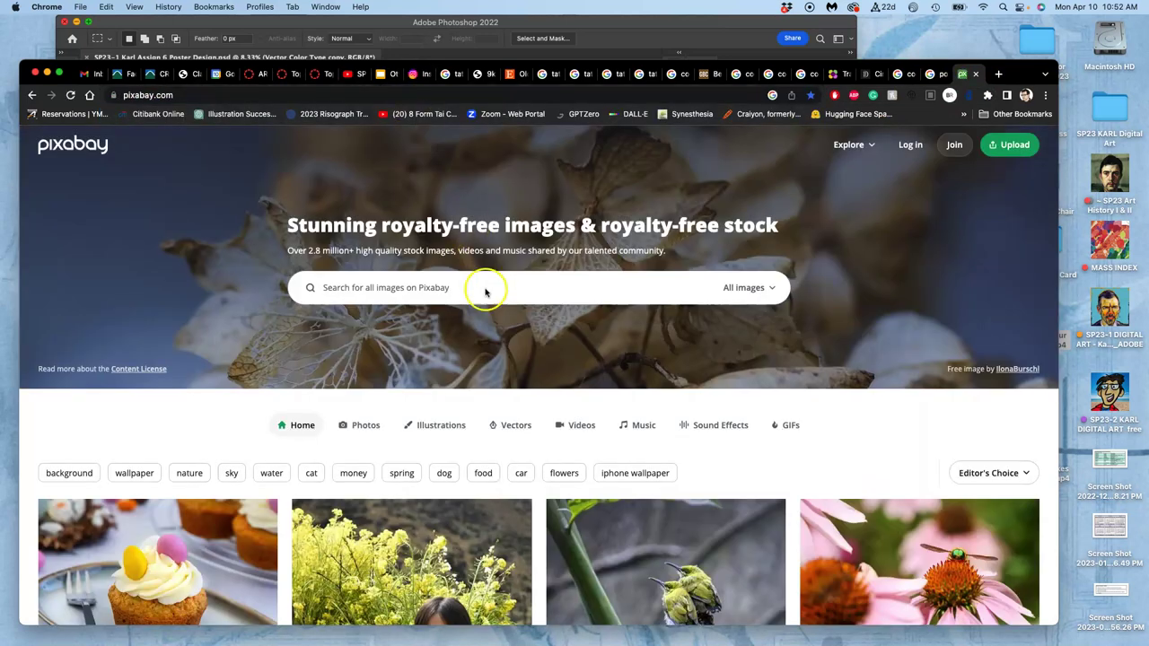
click(910, 144)
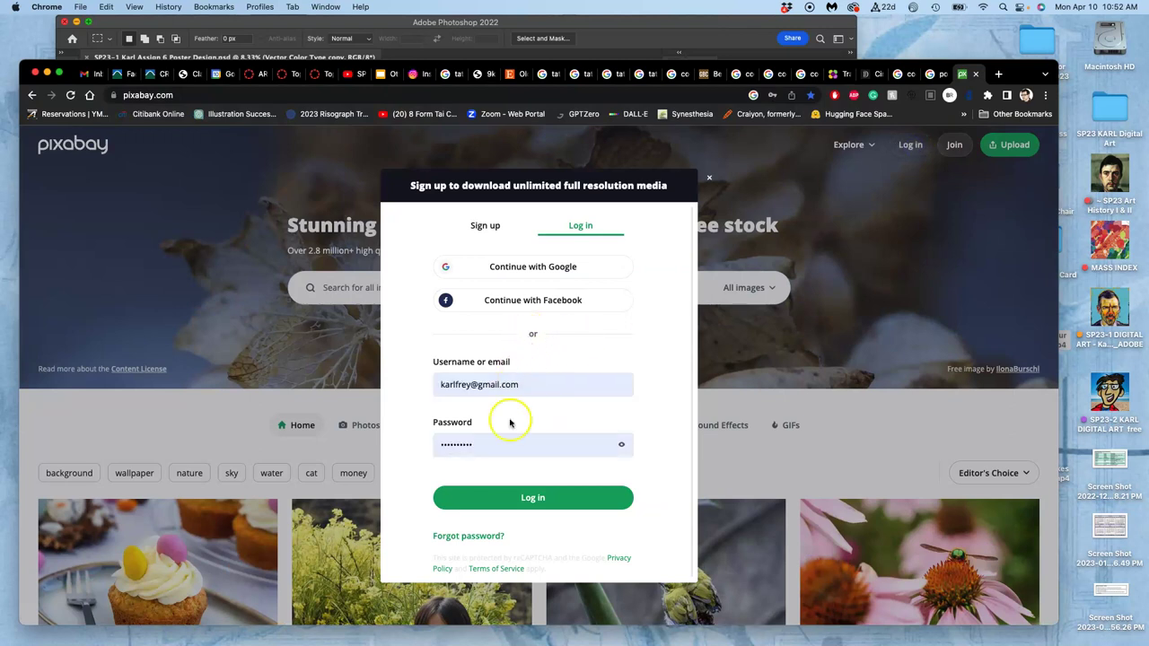
click(503, 494)
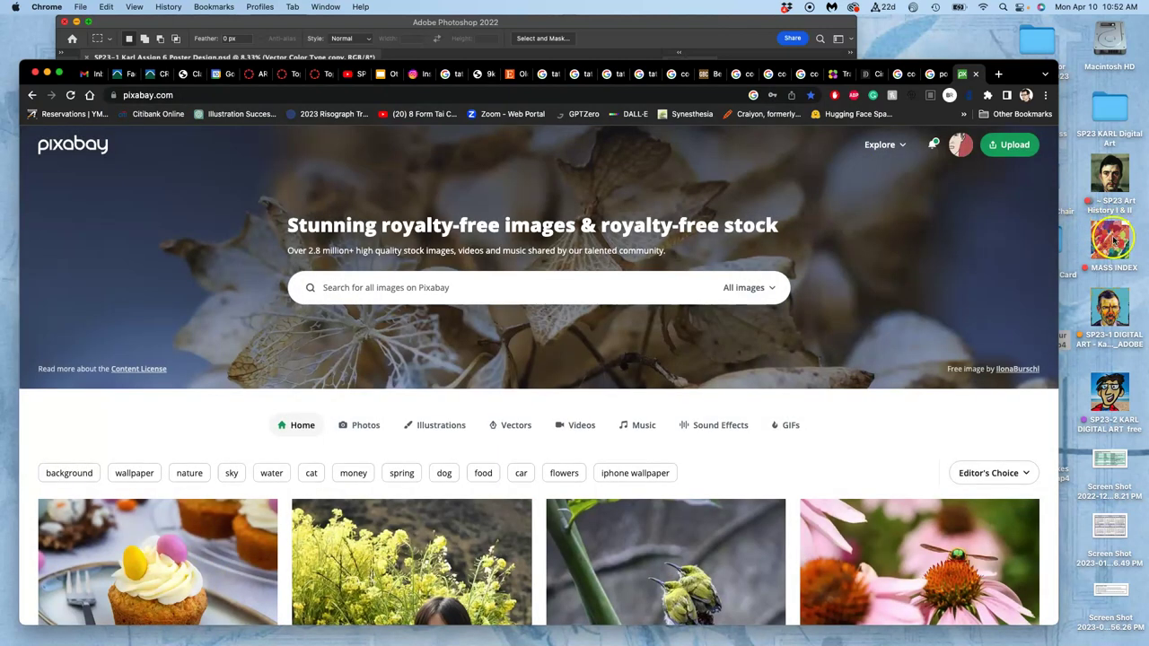
- Open MASS INDEX > Letterpress backgrounds, show all its images, and scroll down to the Brookes files
double_click(1113, 240)
click(503, 142)
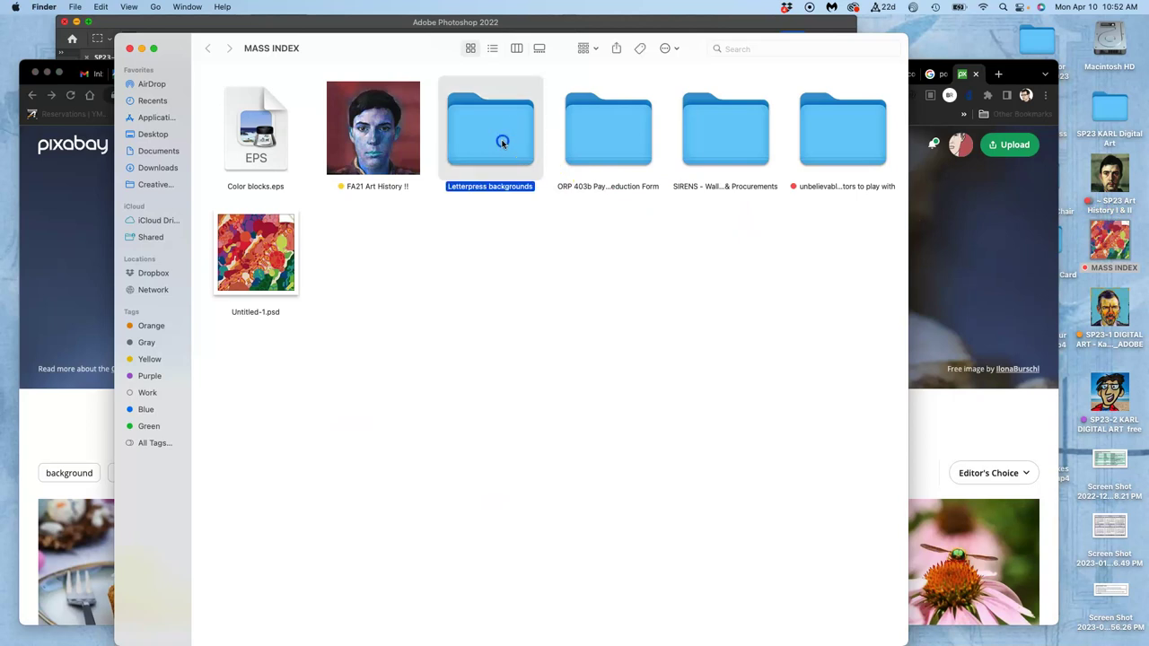
double_click(502, 142)
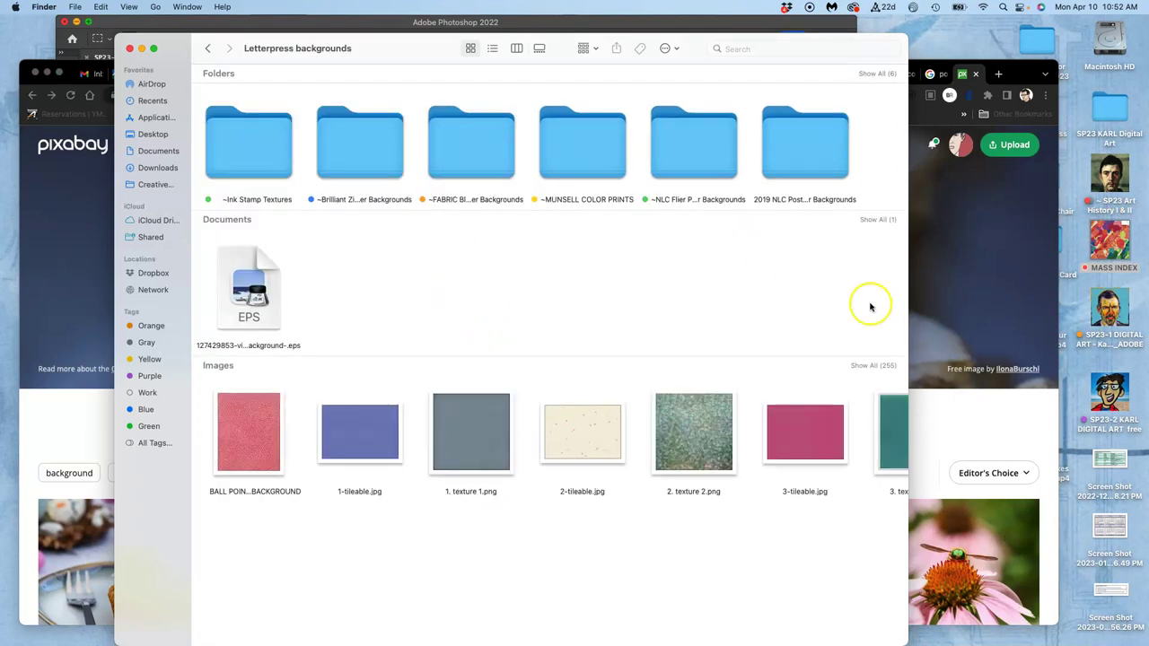
click(869, 367)
scroll(705, 444, down, 10)
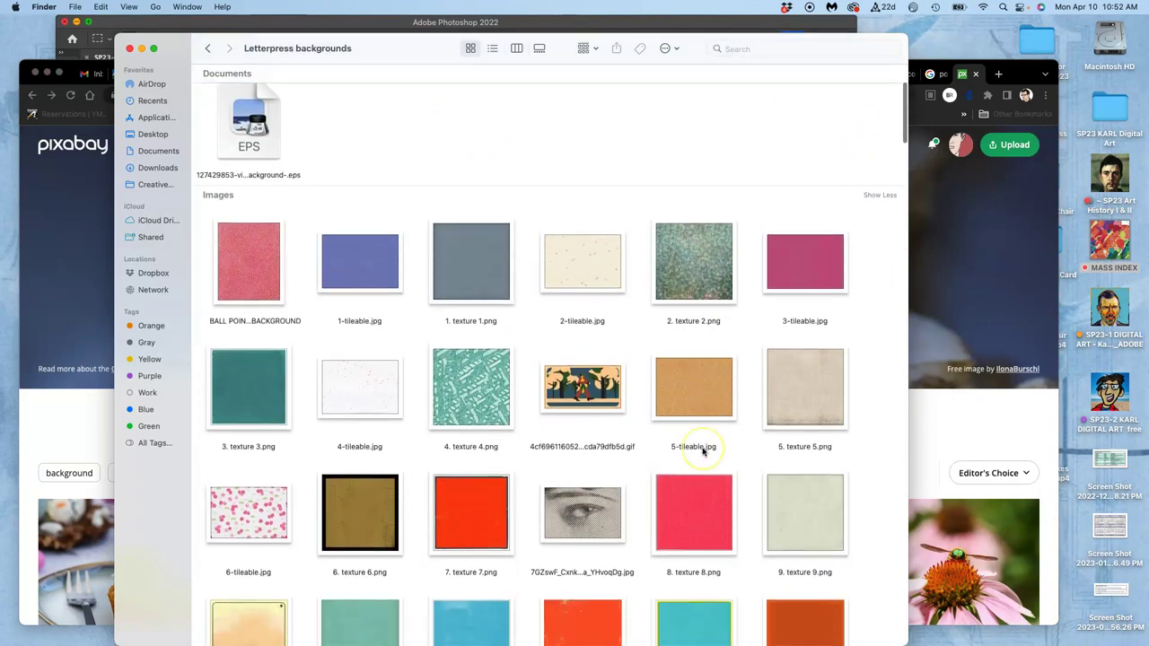
scroll(702, 451, down, 5)
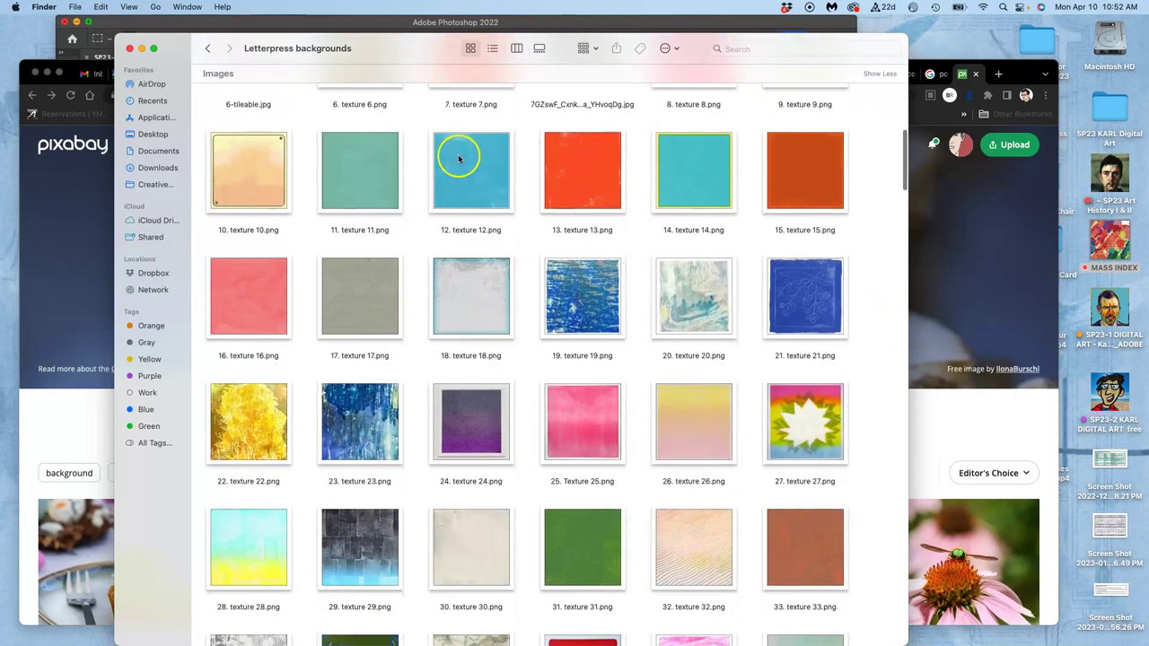
scroll(608, 464, down, 10)
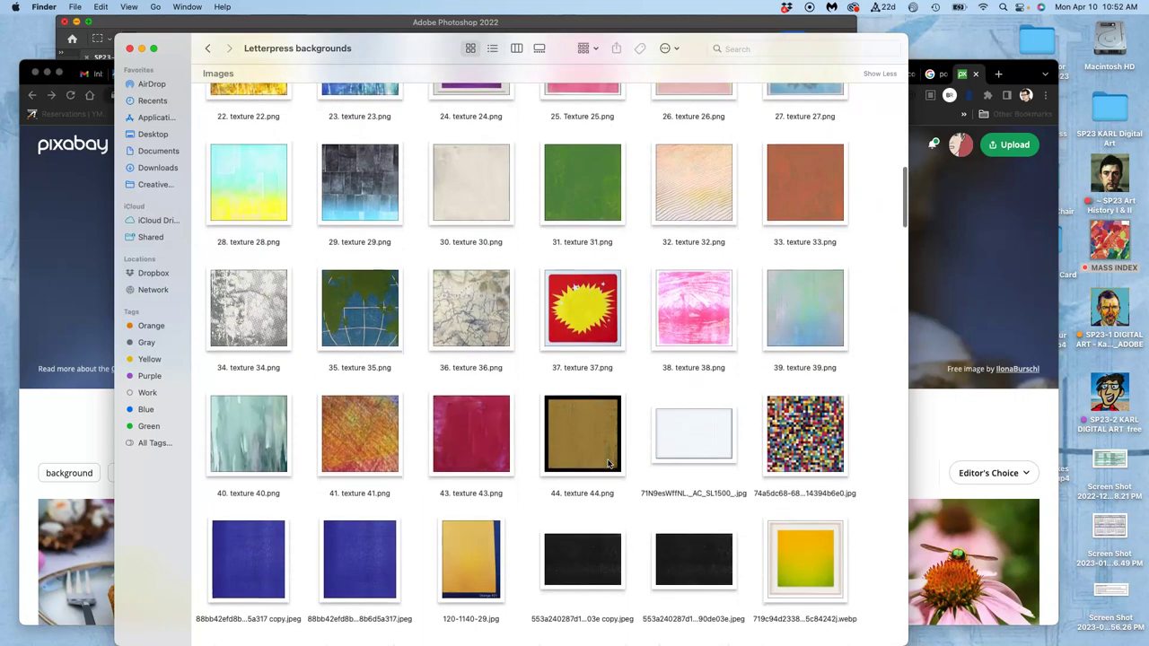
scroll(607, 464, down, 6)
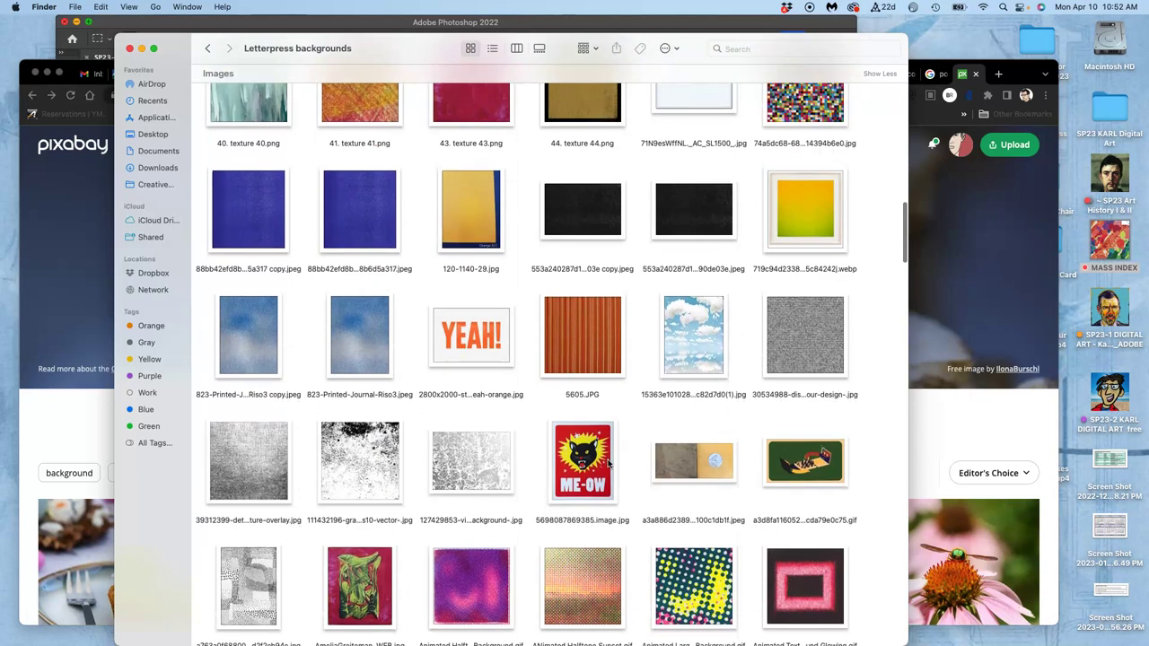
scroll(608, 464, down, 4)
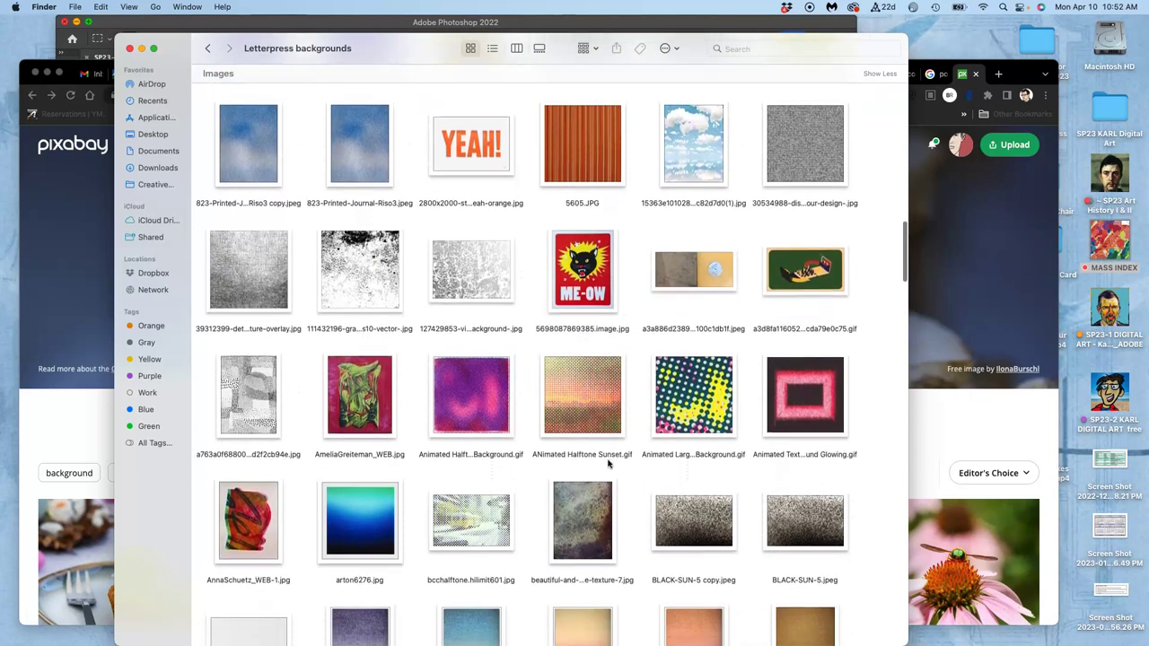
scroll(607, 464, down, 5)
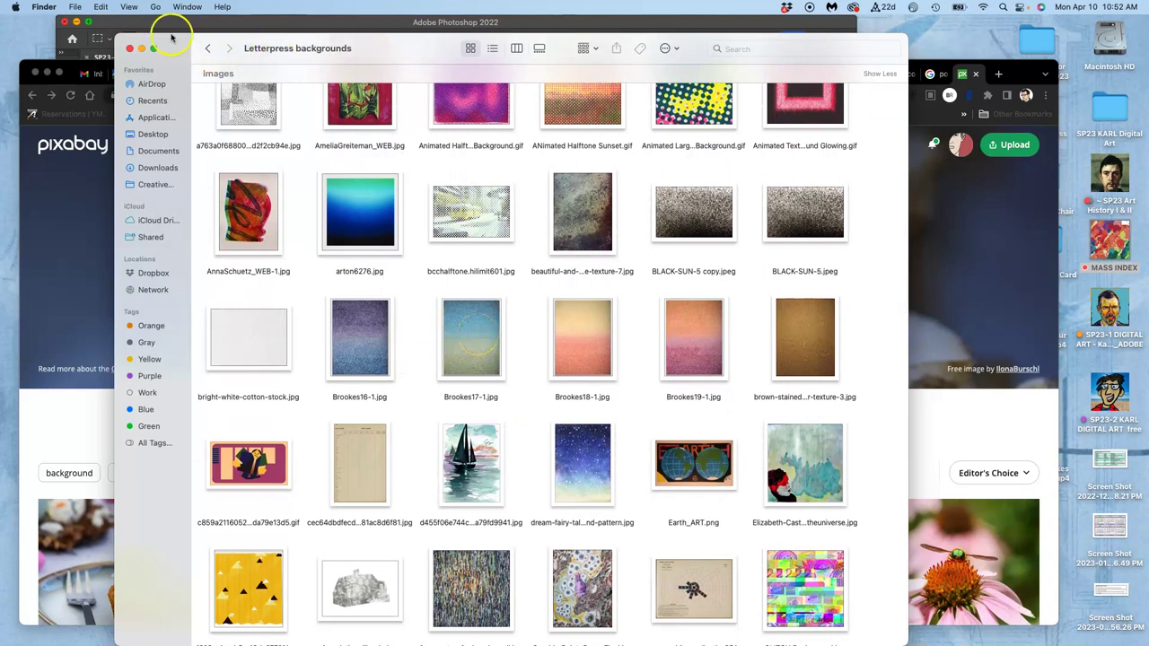
- Place Brookes17-1.jpg from Finder onto the poster as a new layer
drag(181, 45, 450, 52)
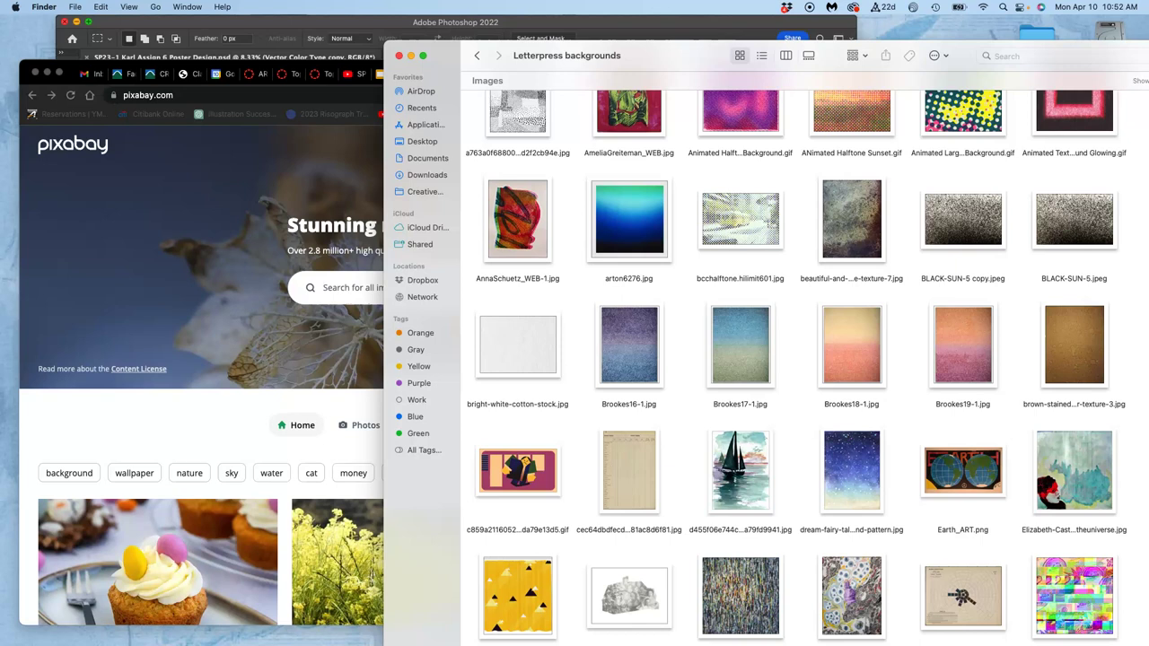
click(322, 20)
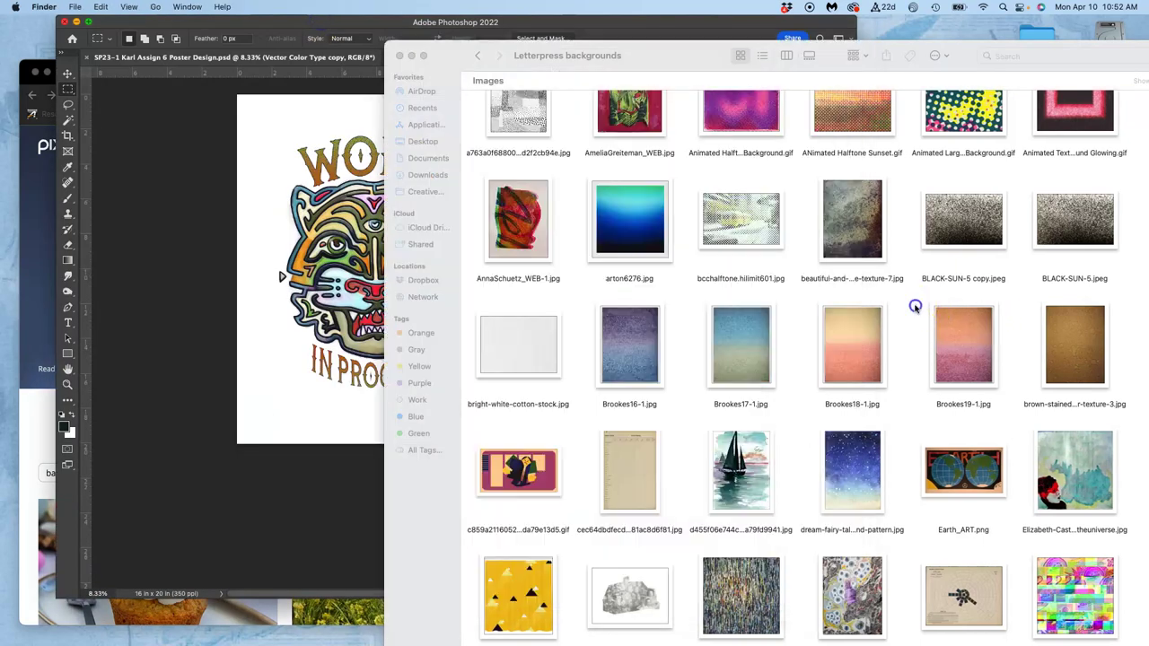
click(914, 306)
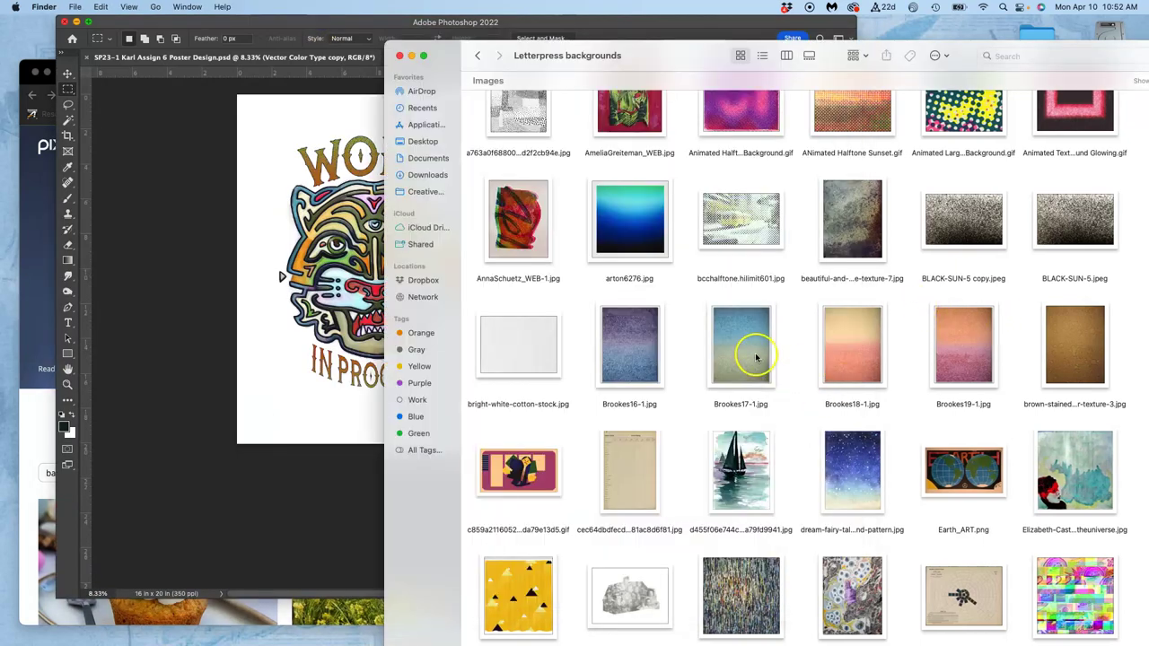
drag(755, 358, 319, 319)
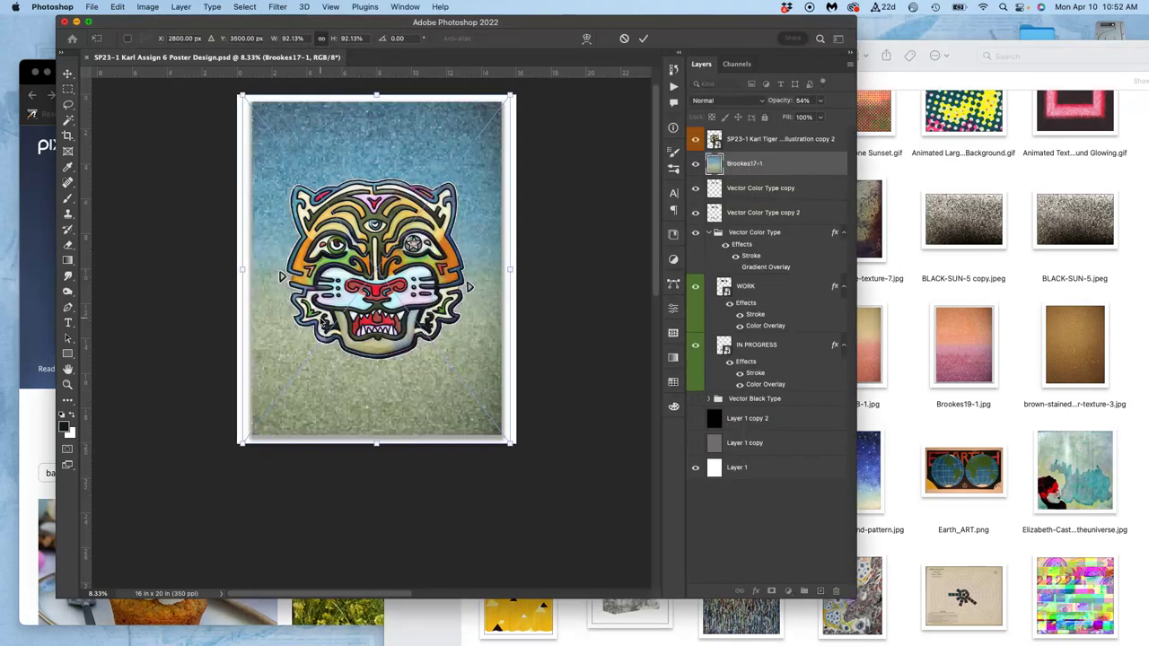
key(Return)
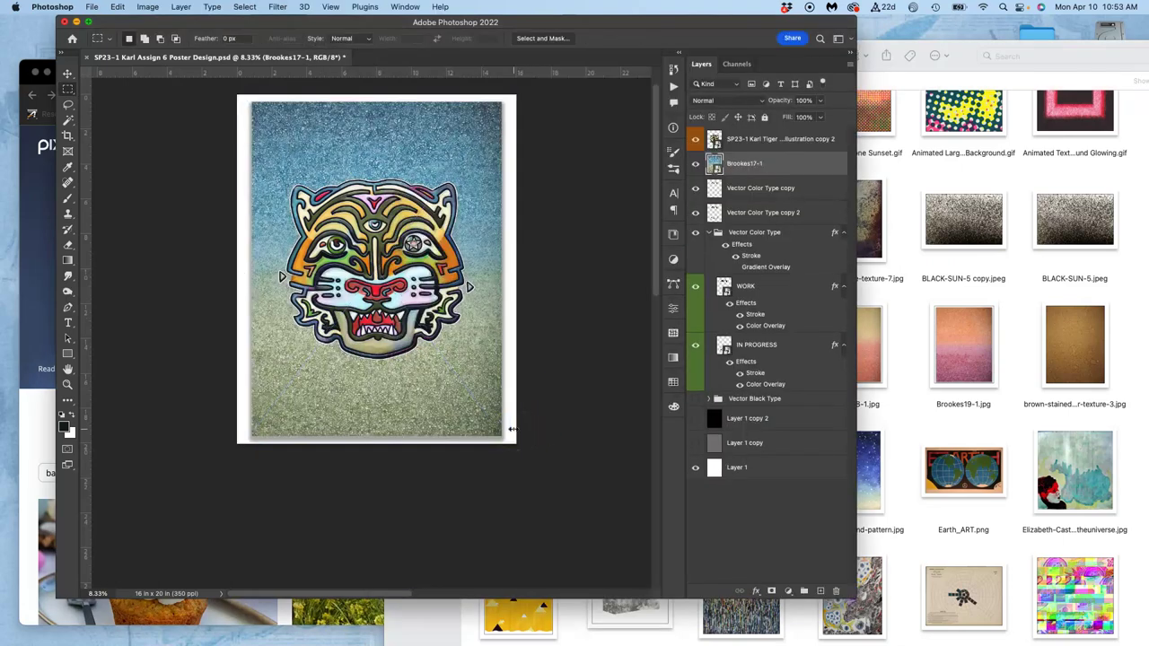
- Move the Brookes17-1 layer below the WORK and IN PROGRESS type layers with Cmd+[
key(super+equal)
key(super+equal)
key(super+equal)
key(super+equal)
key(super+equal)
scroll(512, 429, up, 15)
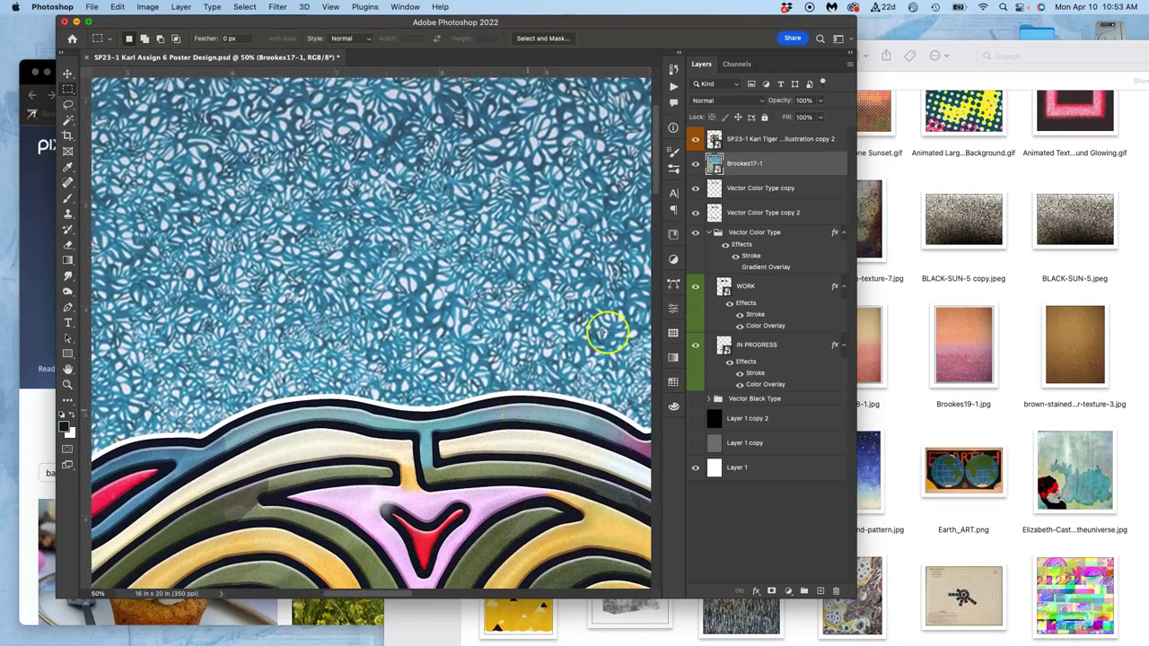
key(super+minus)
key(super+minus)
key(super+minus)
key(super+minus)
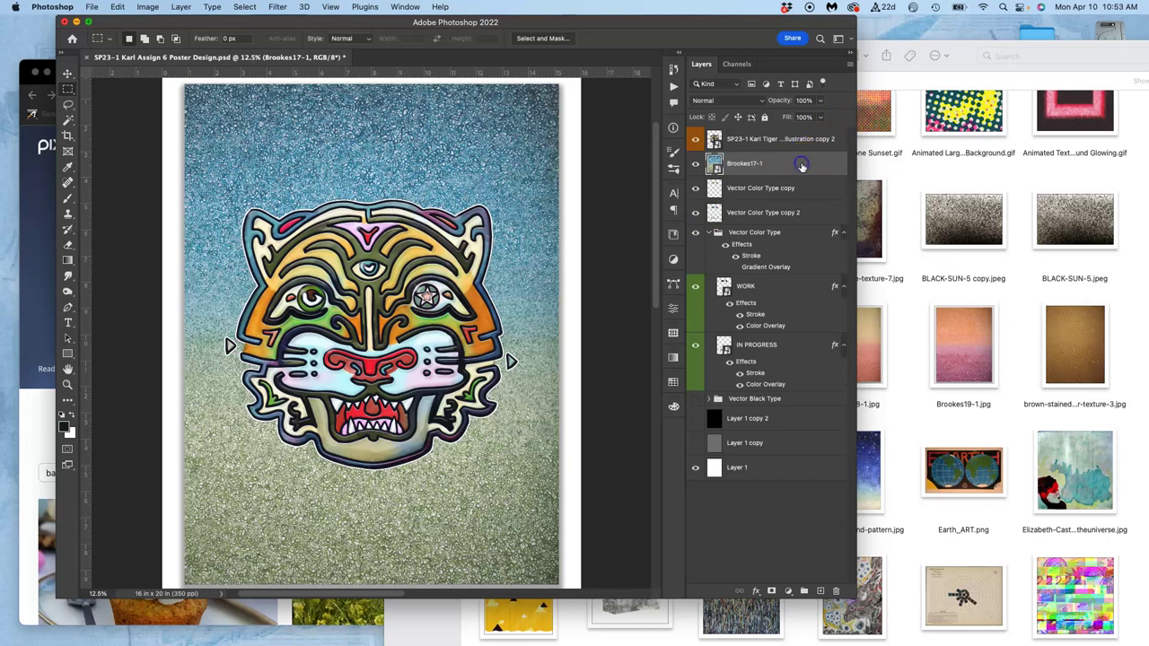
key(super+bracketleft)
key(super+bracketleft)
key(super+bracketleft)
key(super+bracketleft)
key(super+bracketleft)
key(super+bracketleft)
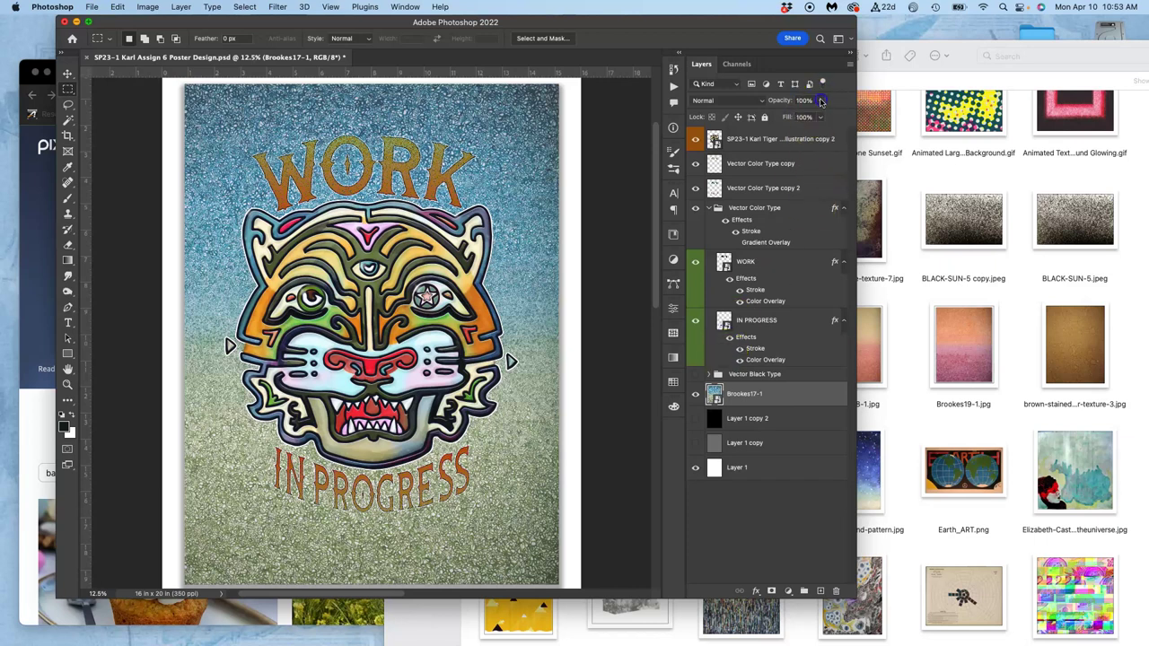
- Lower the Brookes17-1 texture layer's opacity to 48%
click(809, 117)
drag(803, 117, 802, 117)
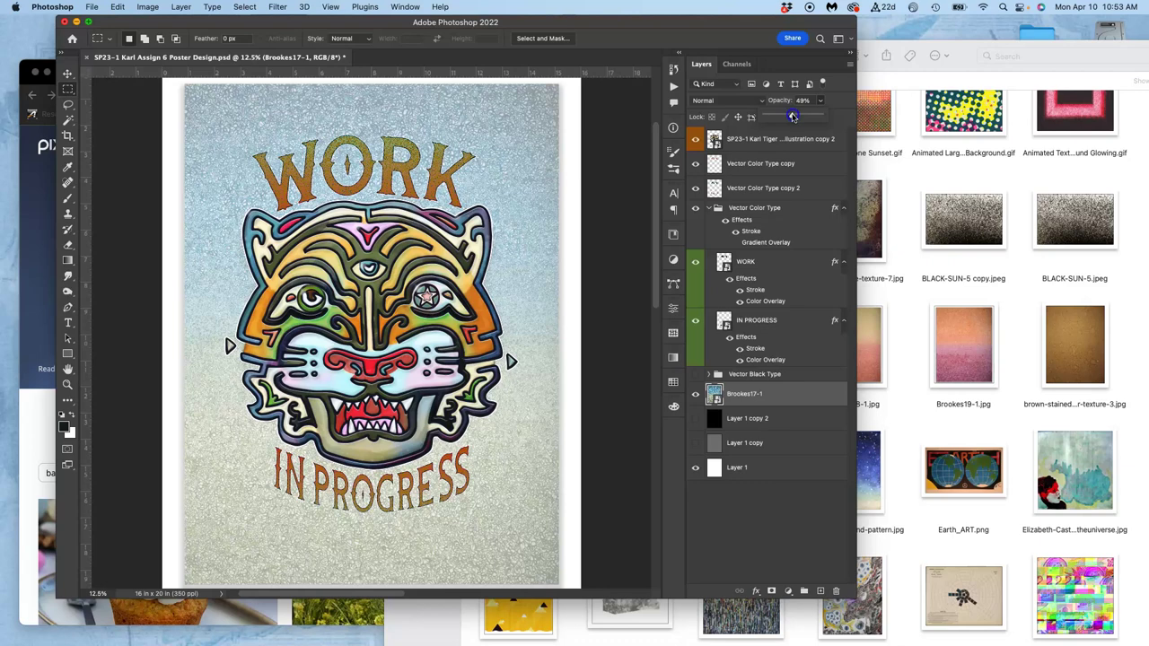
key(super+plus)
key(super+plus)
key(super+plus)
key(super+plus)
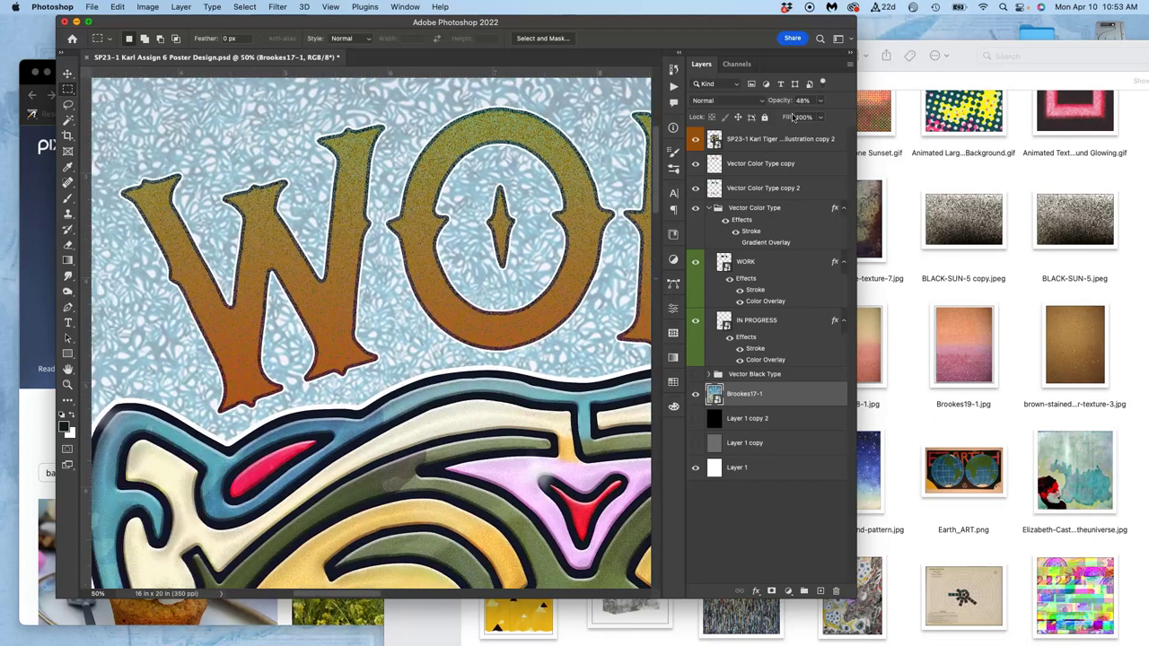
key(super+minus)
key(super+minus)
key(super+minus)
key(super+minus)
key(super+minus)
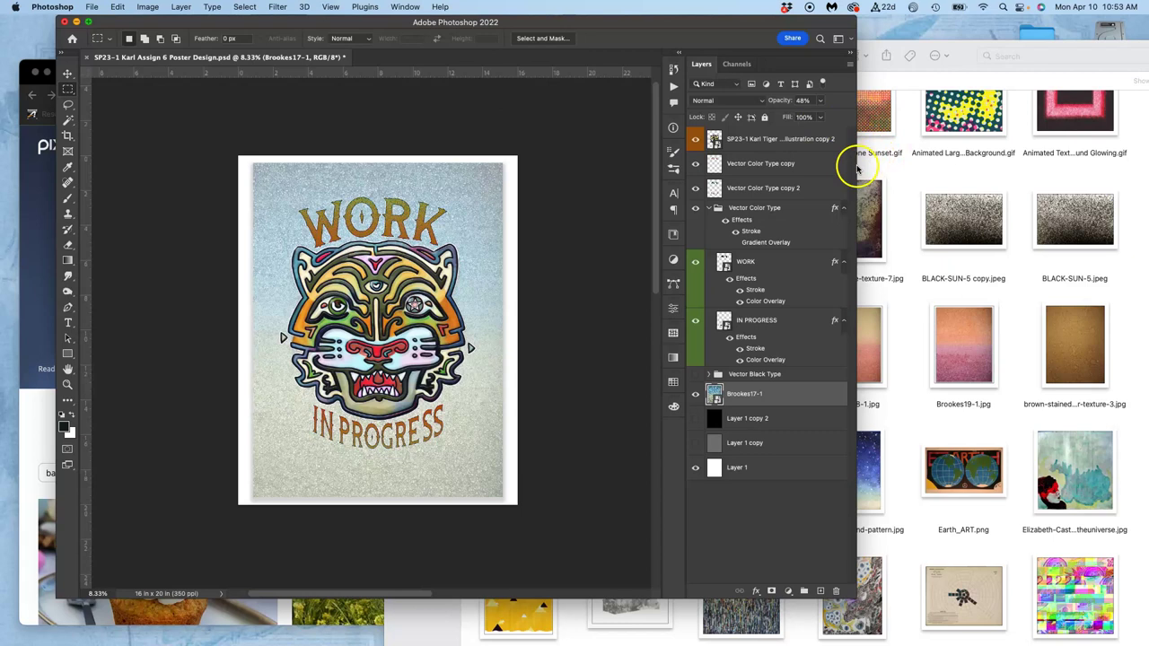
- Try enlarging the texture with Free Transform, undo it, and commit at the original size
key(super+t)
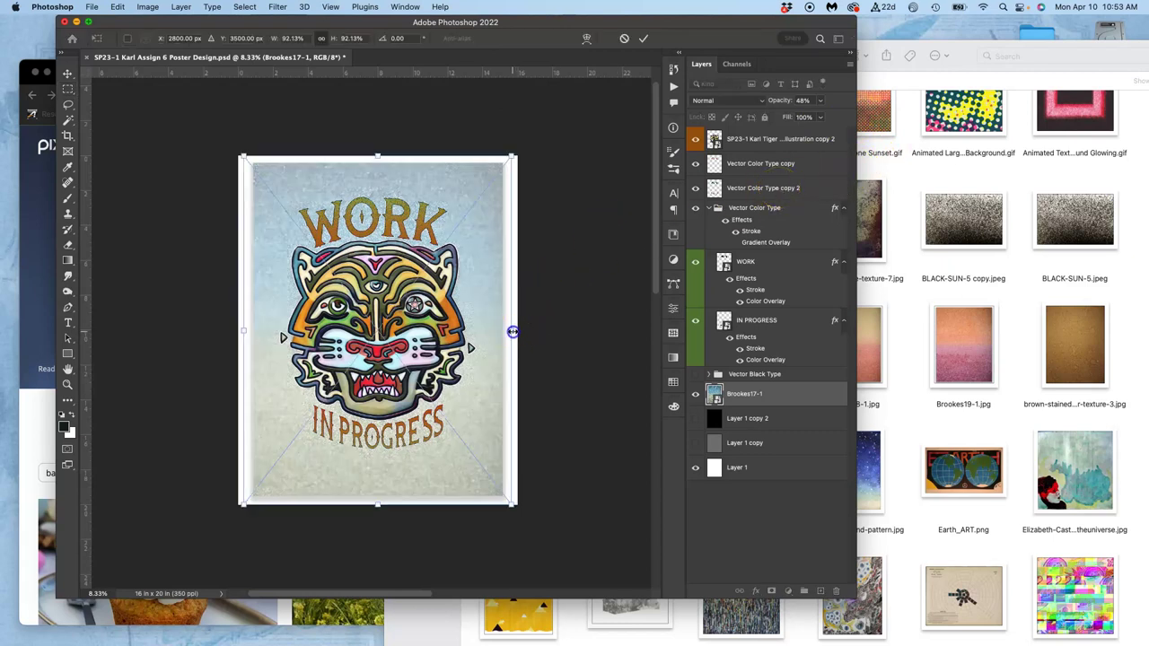
drag(513, 332, 514, 331)
key(super+z)
key(Return)
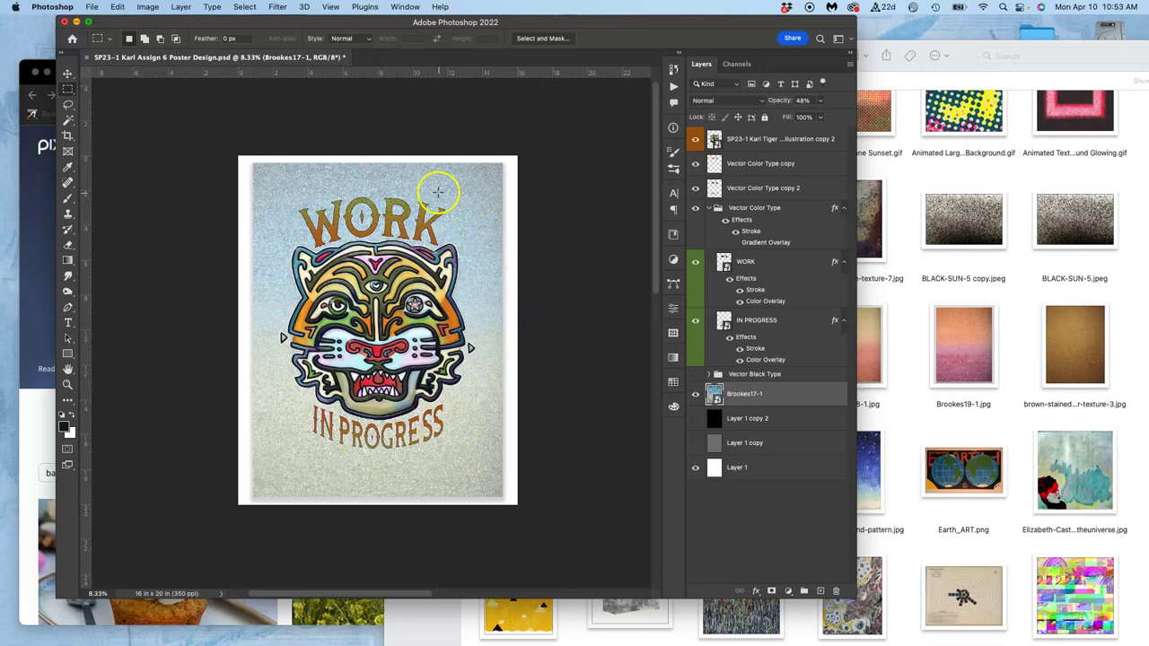
key(super+equal)
key(super+equal)
key(super+equal)
key(super+equal)
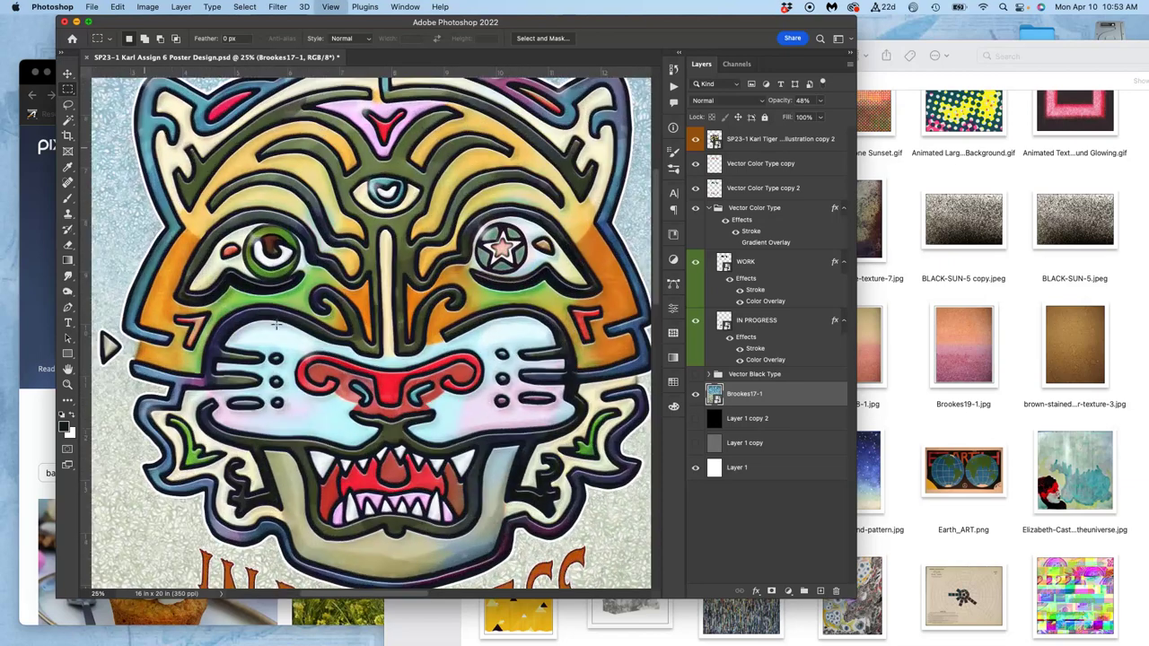
scroll(192, 248, left, 5)
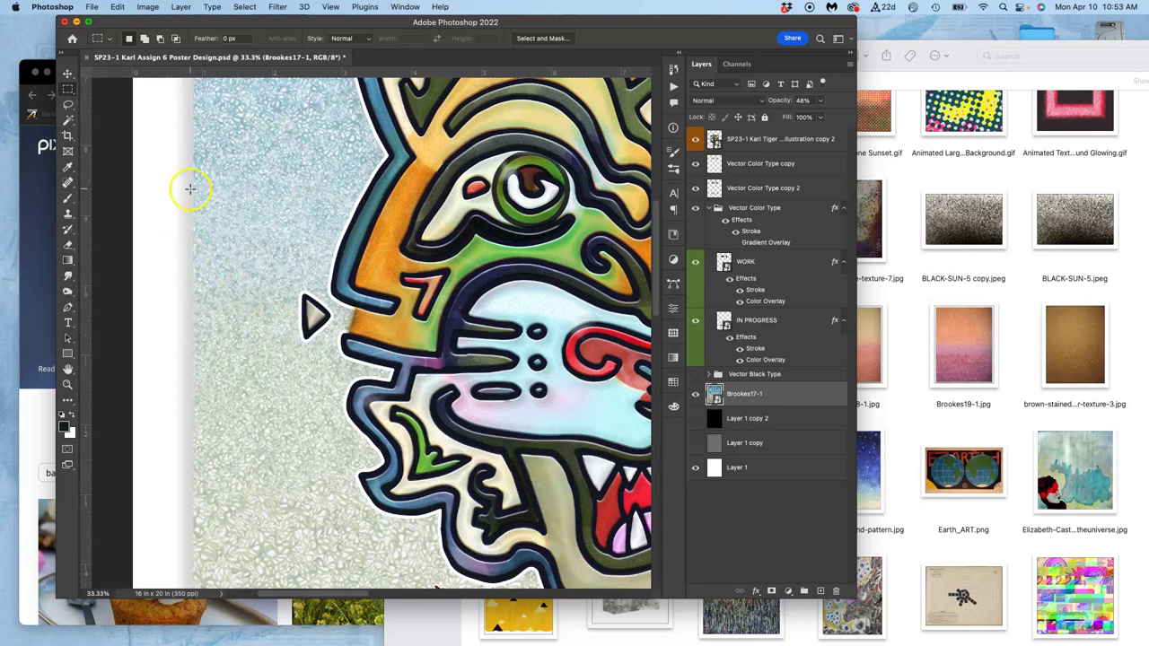
scroll(190, 189, up, 10)
scroll(239, 287, right, 15)
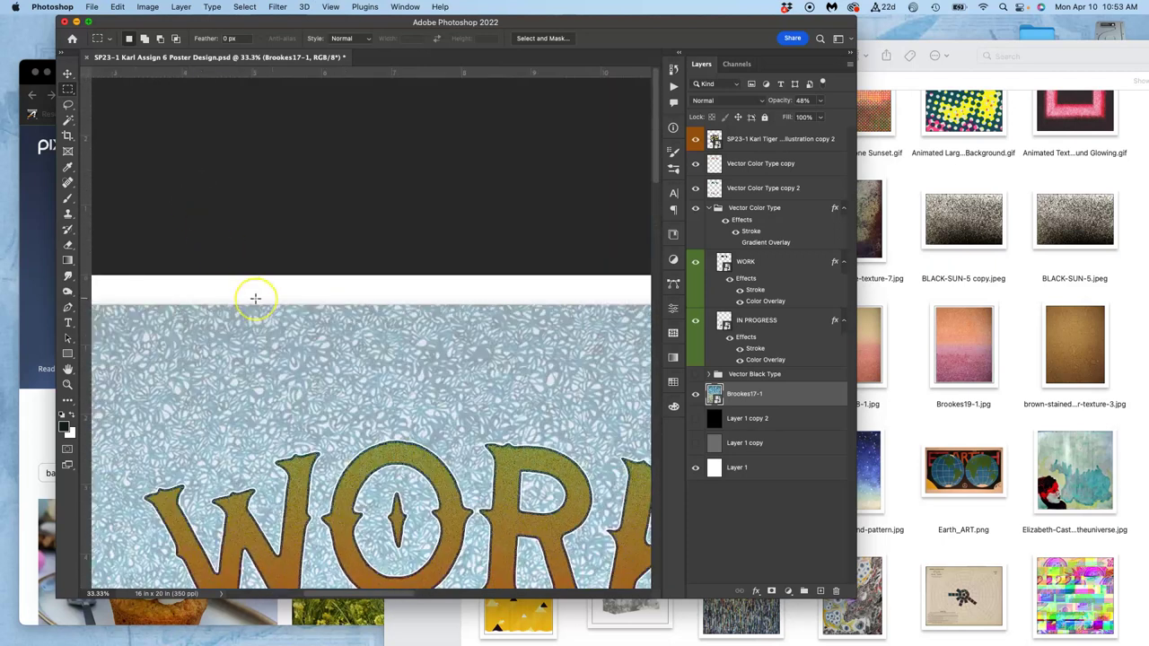
scroll(372, 390, down, 15)
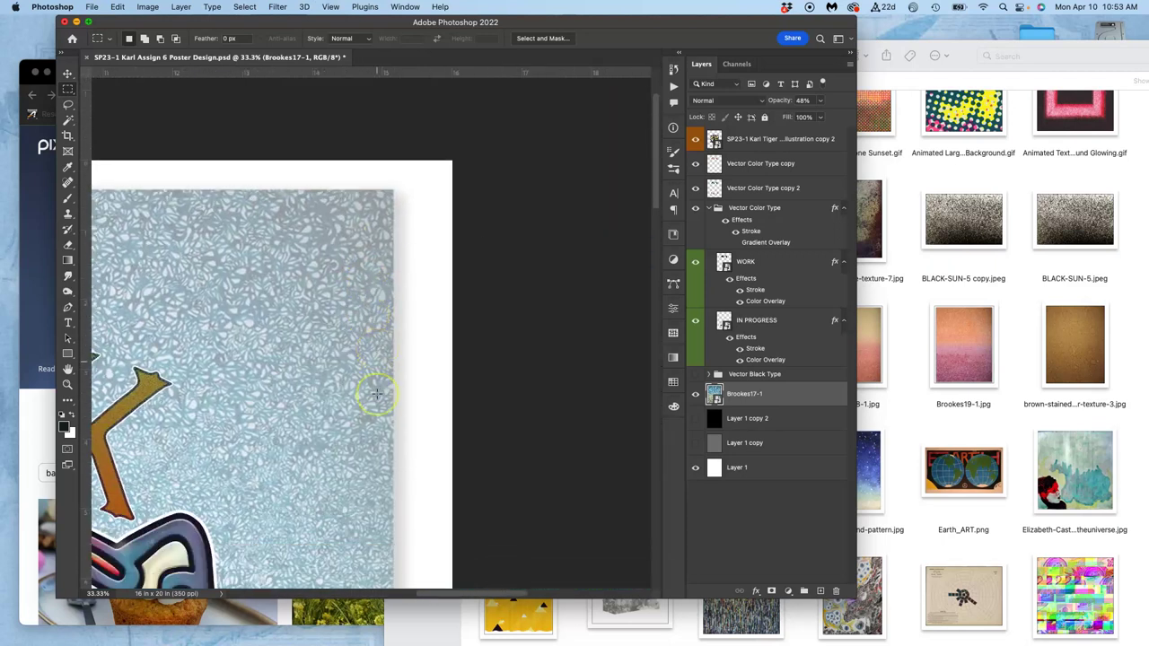
scroll(377, 393, down, 10)
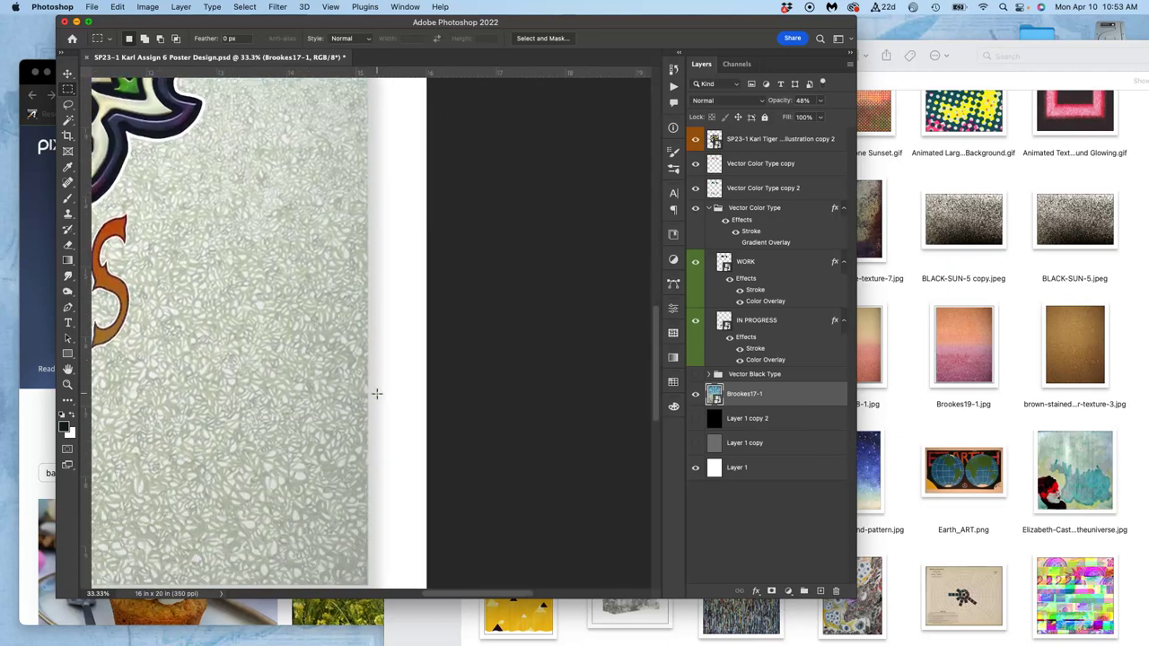
scroll(377, 393, left, 8)
key(super+minus)
key(super+minus)
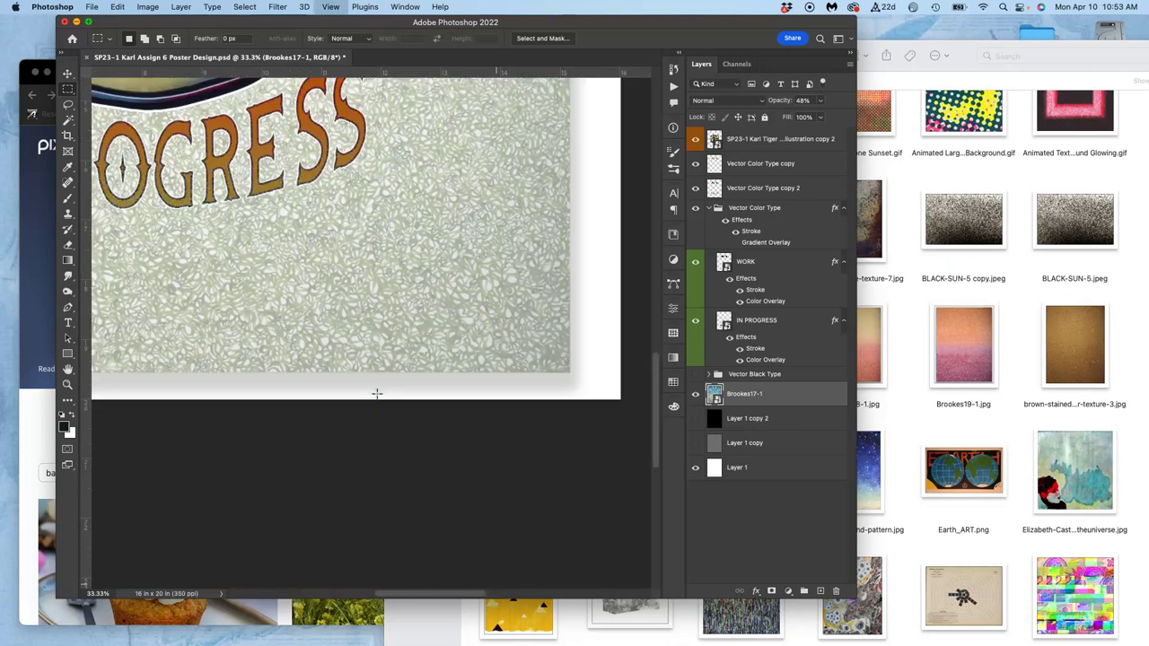
- Try a dark red Stroke on the texture layer, then cancel Layer Style without applying it
double_click(784, 396)
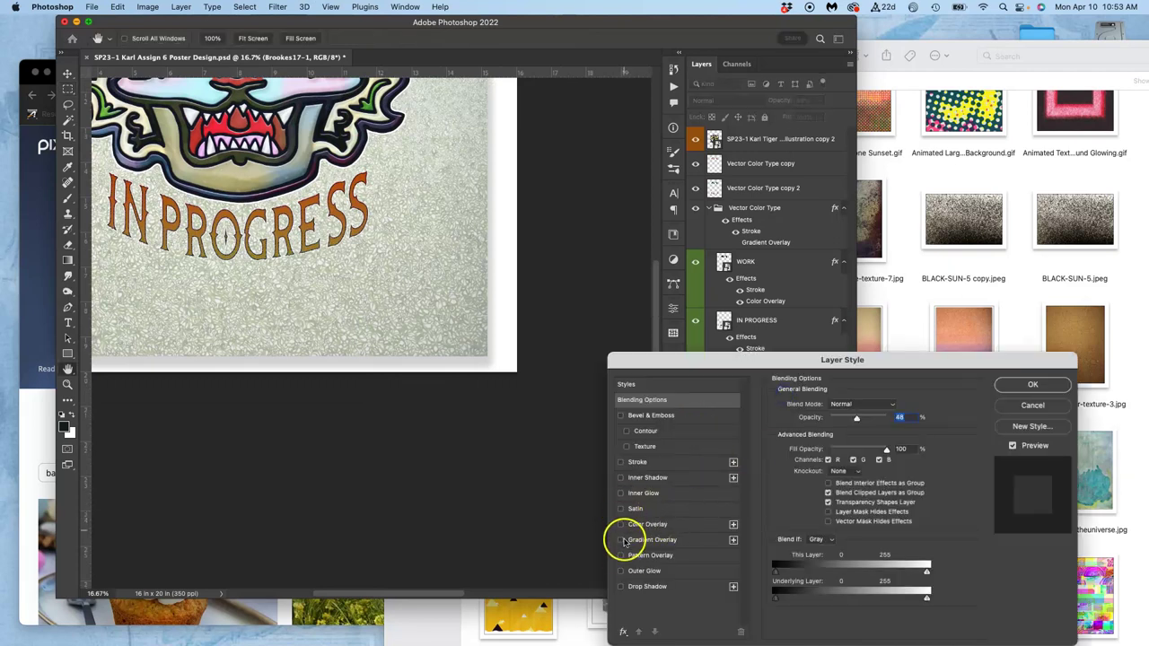
click(633, 463)
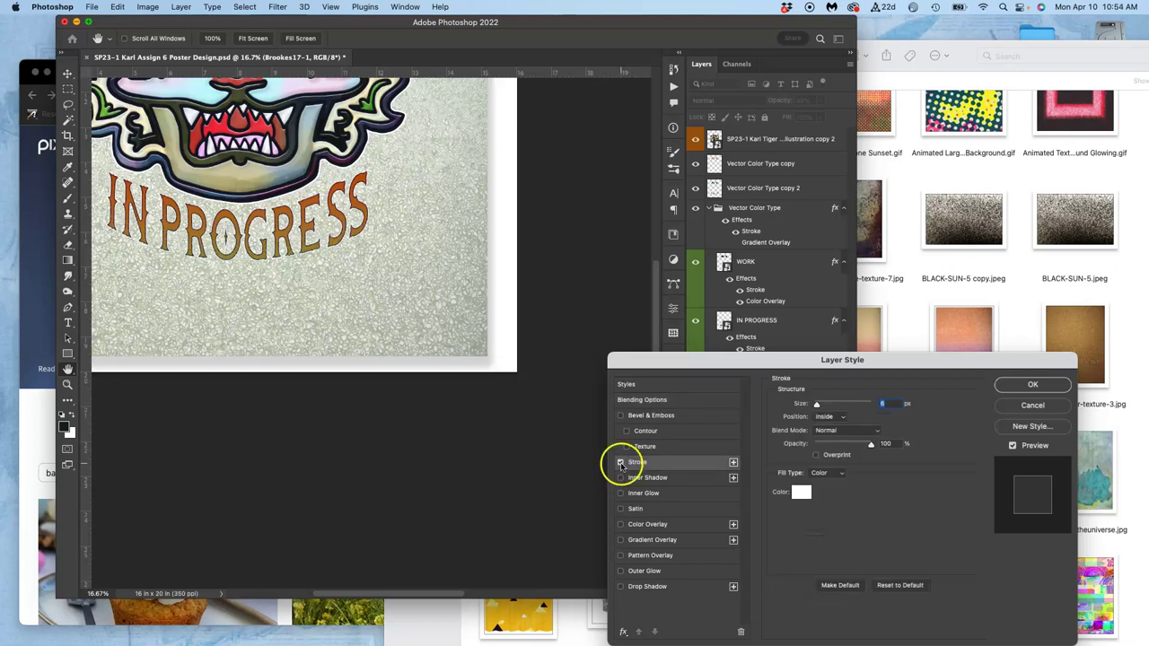
click(620, 462)
click(620, 463)
click(802, 491)
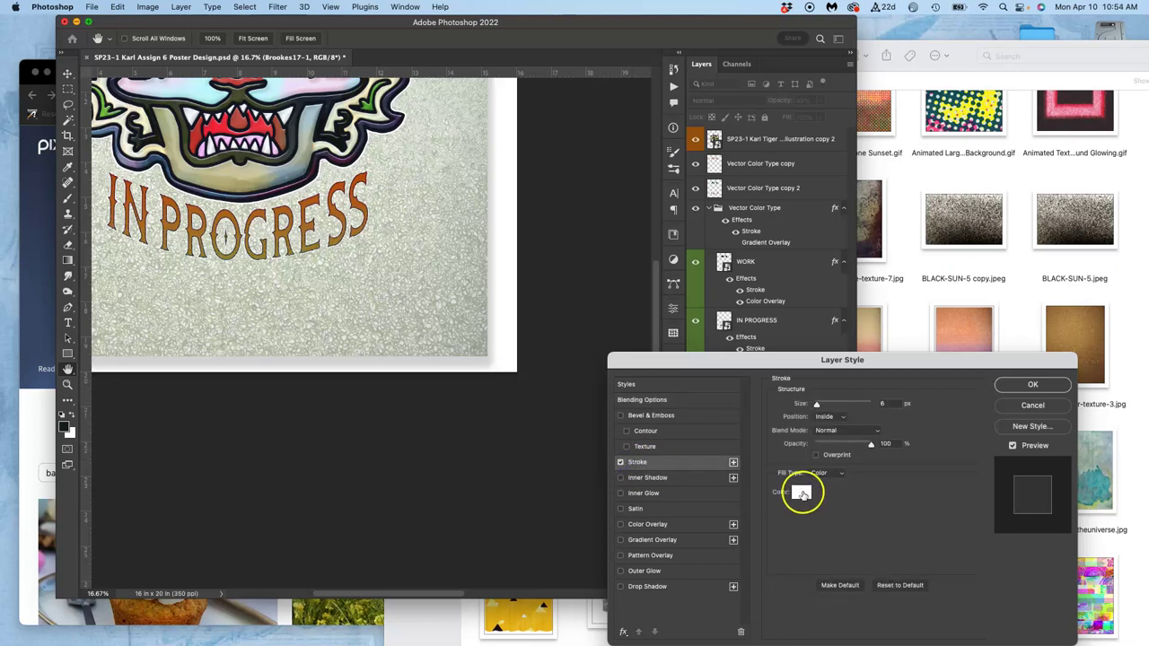
click(704, 439)
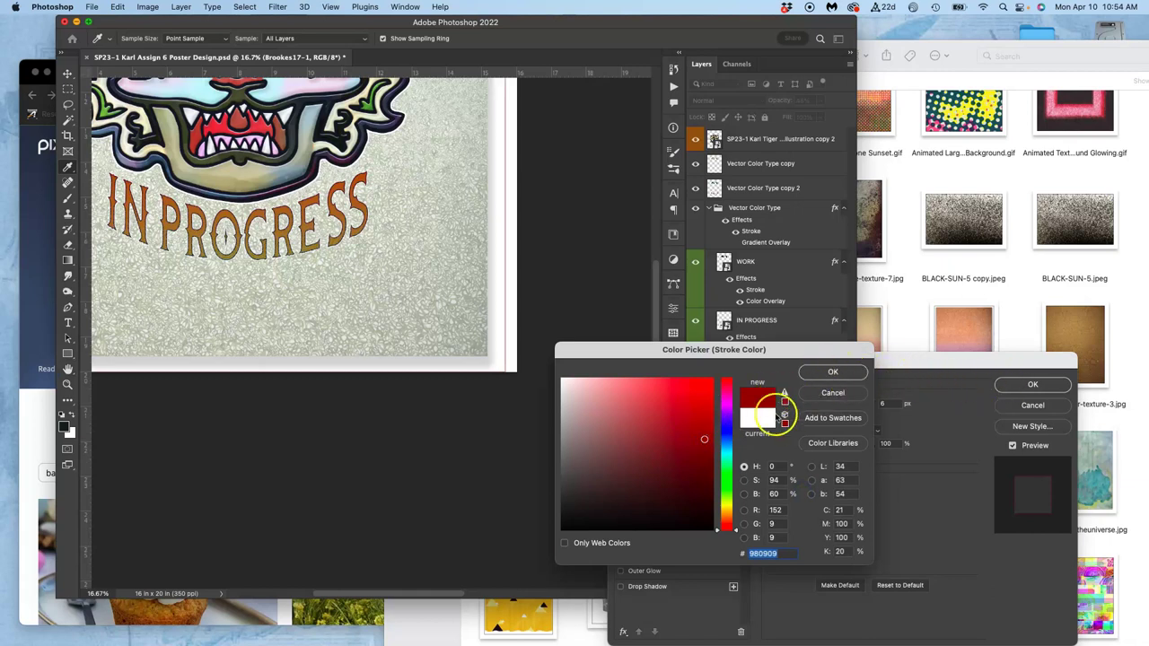
click(832, 392)
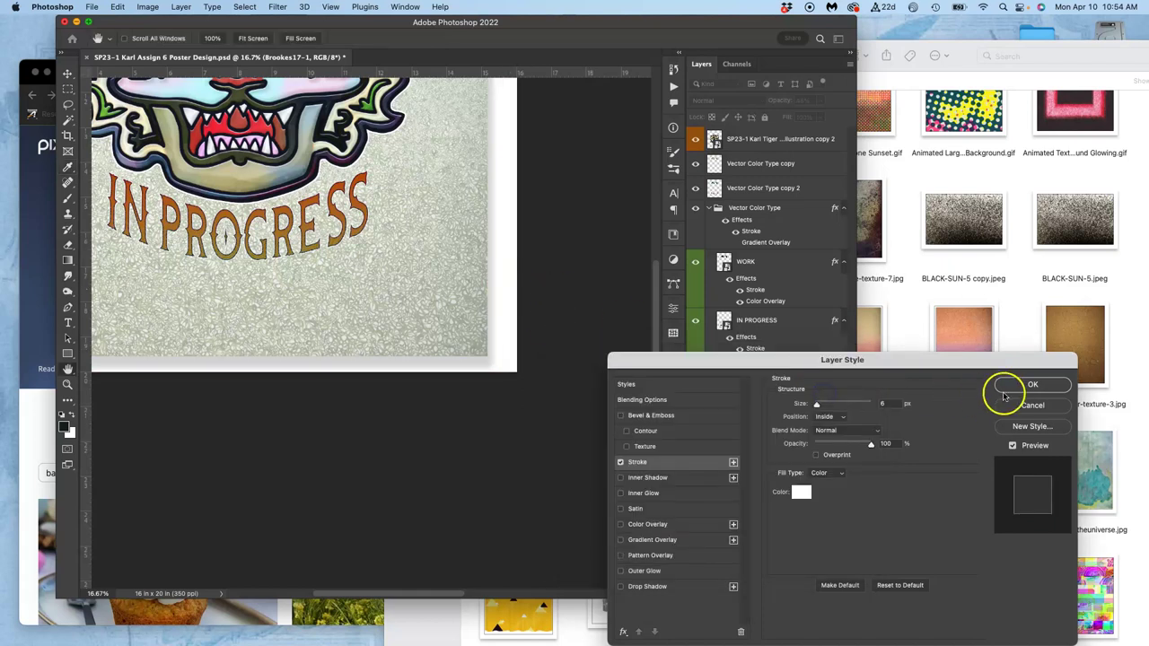
click(1032, 405)
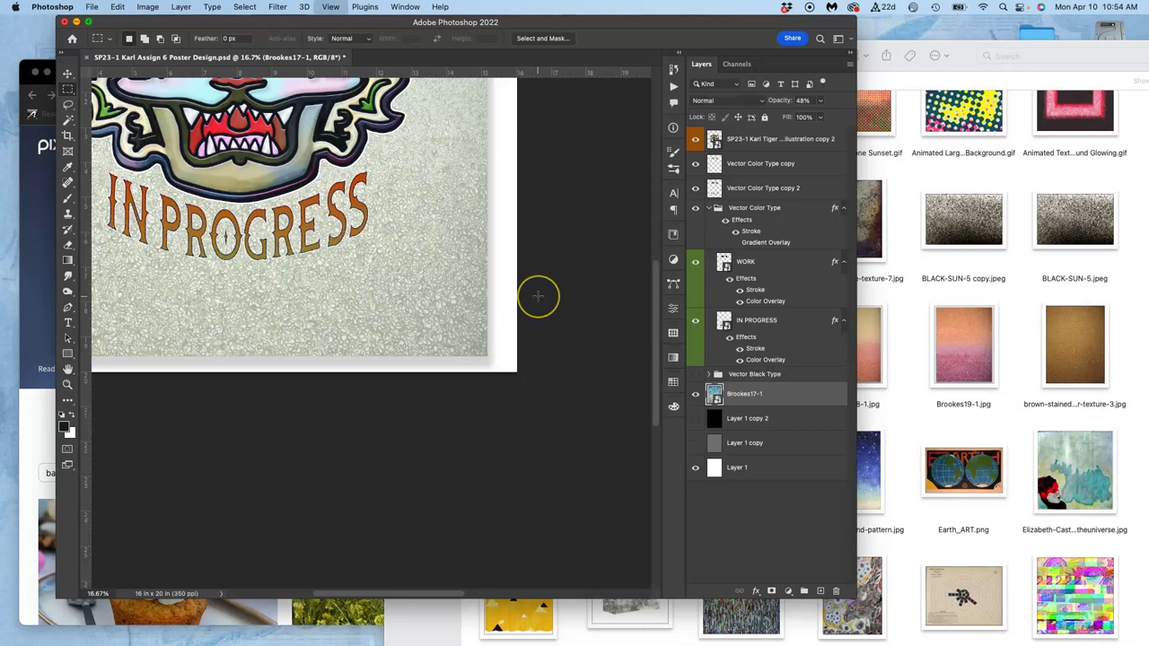
- Set the ruler origin at the poster's top-left corner and add top, right and bottom guides
key(super+minus)
key(super+minus)
key(super+minus)
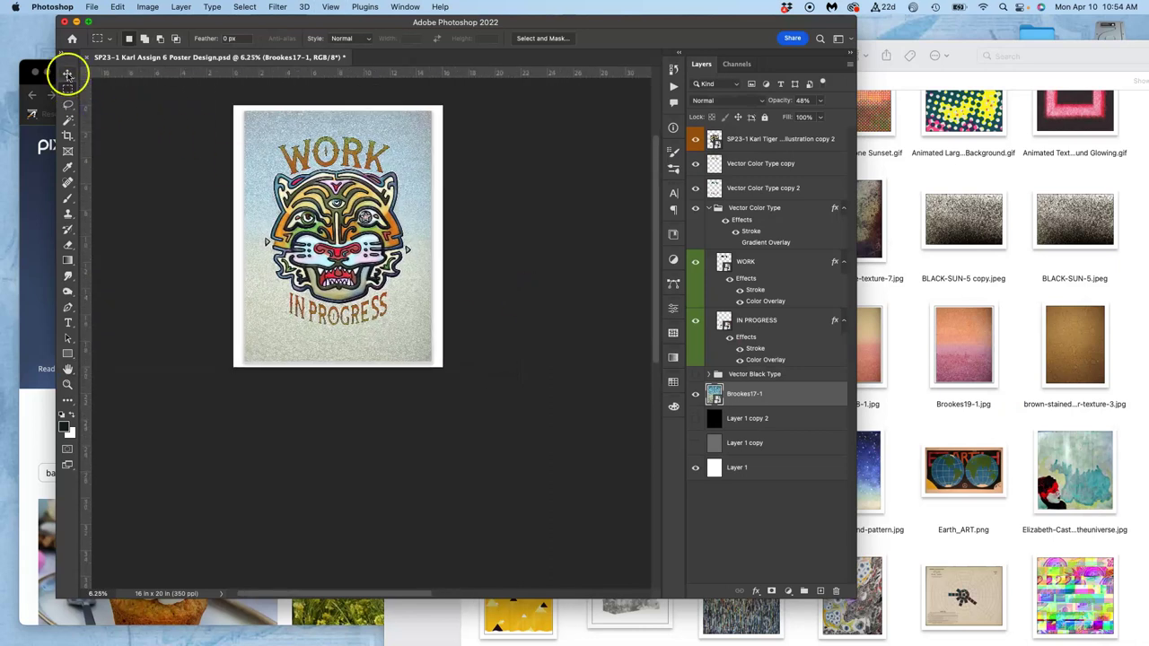
click(68, 74)
drag(92, 96, 243, 122)
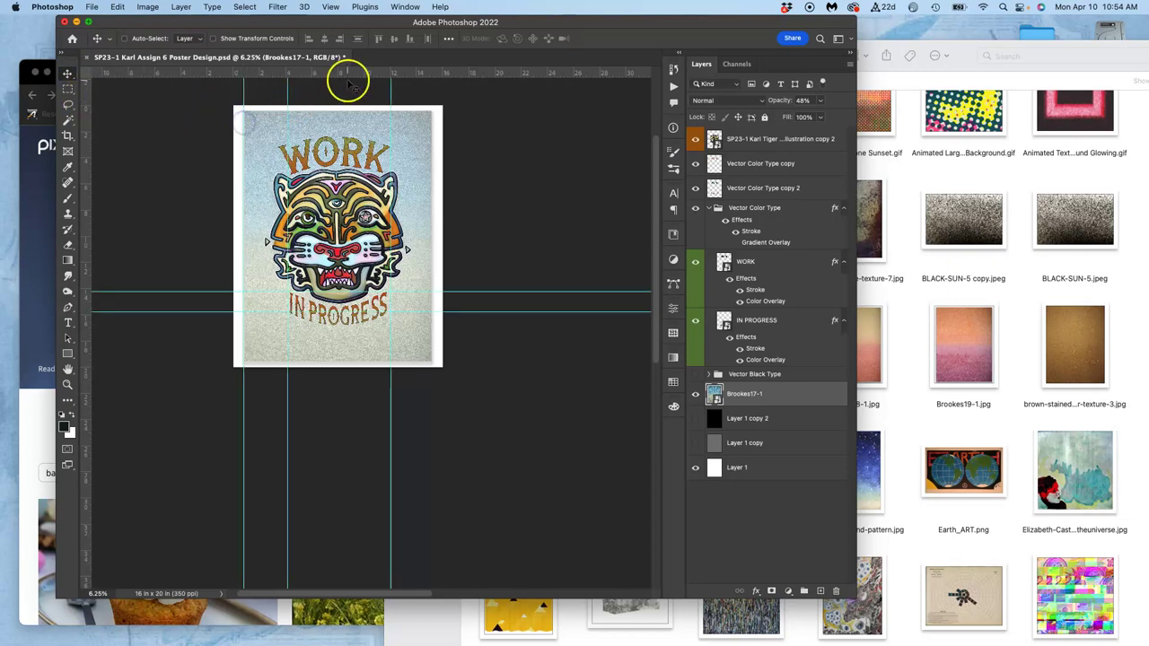
drag(348, 80, 348, 112)
drag(88, 154, 431, 158)
drag(387, 77, 405, 361)
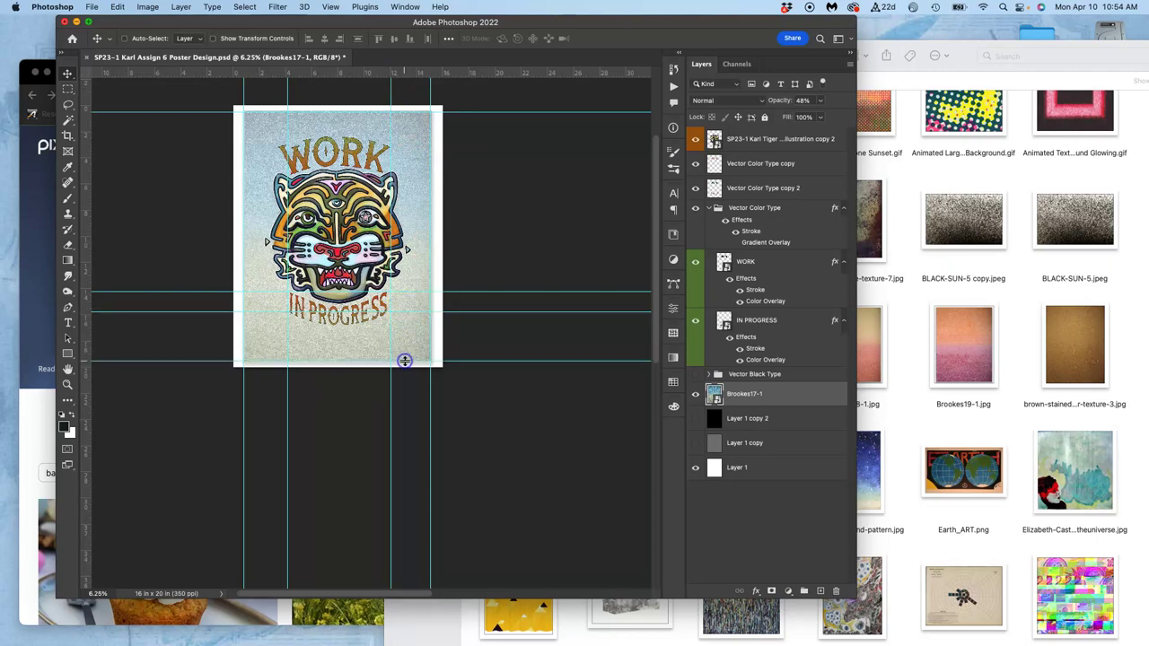
- Nudge the top guide up and the left guide right to match the poster edges
key(super+equal)
key(super+equal)
key(super+equal)
key(super+equal)
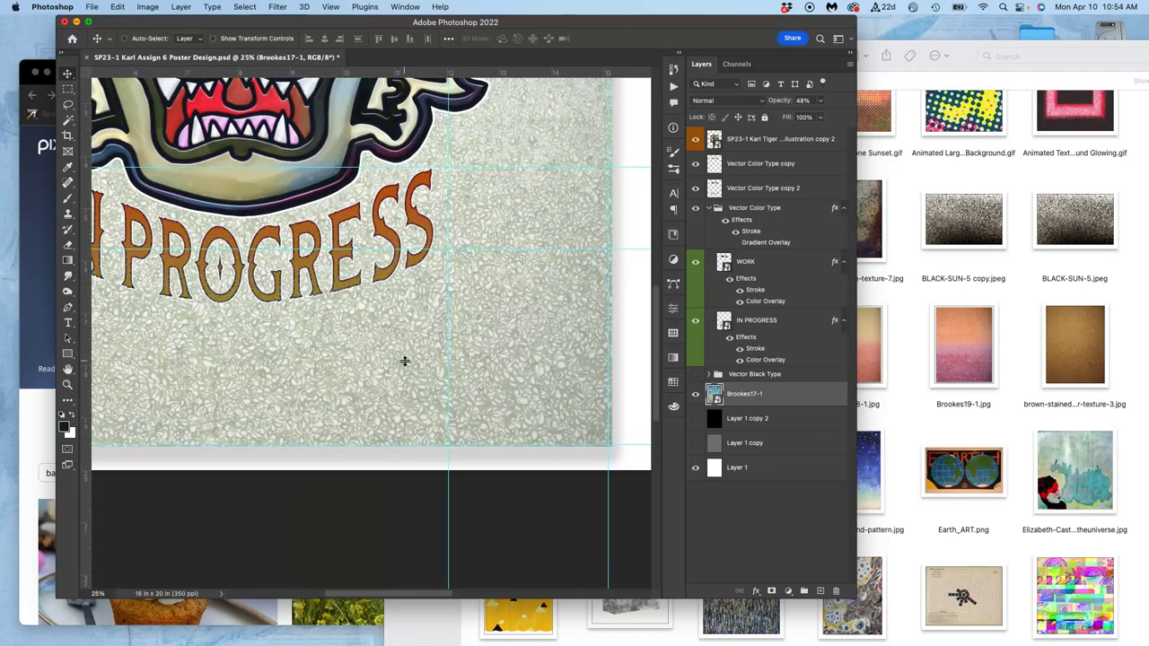
scroll(405, 361, up, 10)
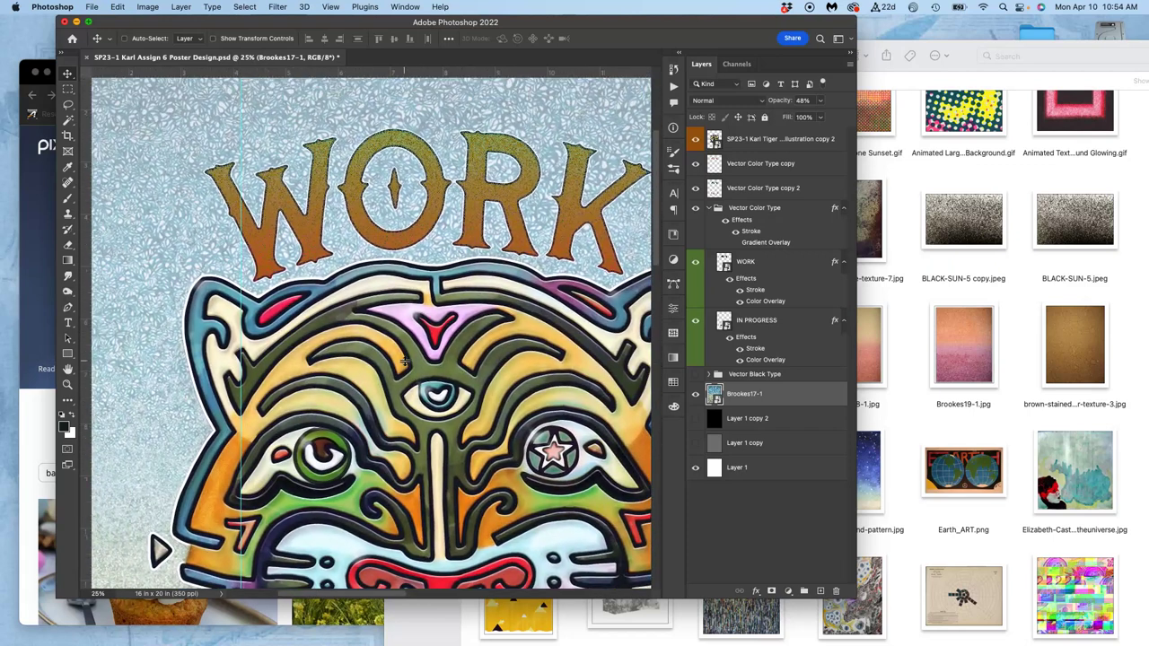
scroll(405, 361, up, 4)
scroll(404, 360, left, 5)
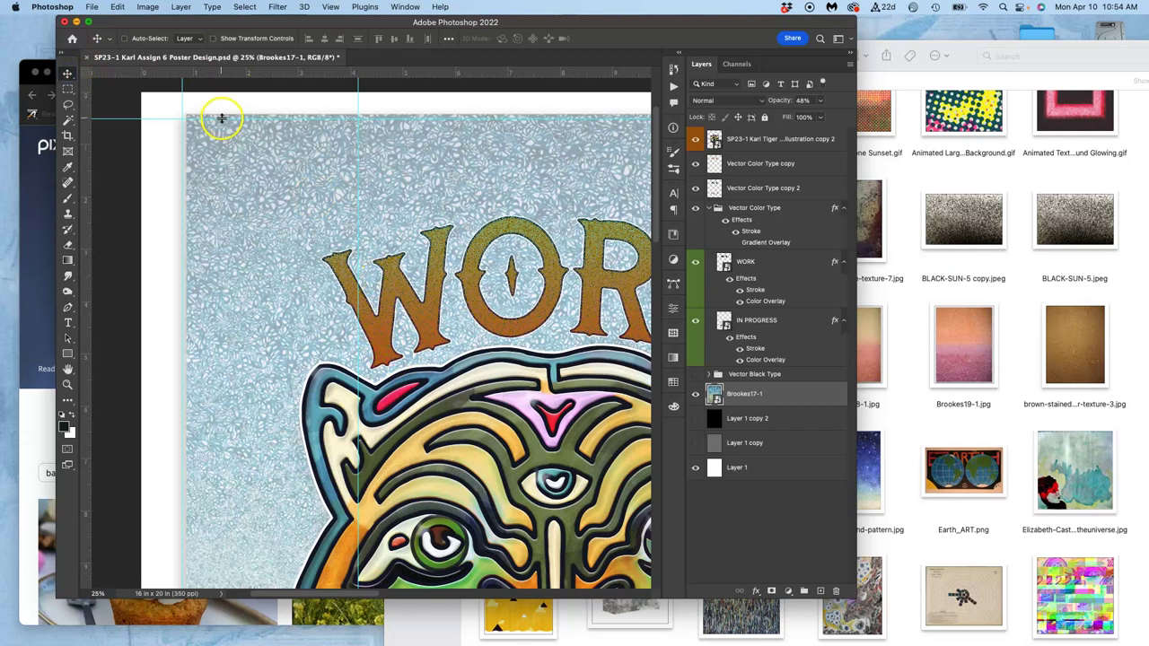
drag(222, 118, 222, 116)
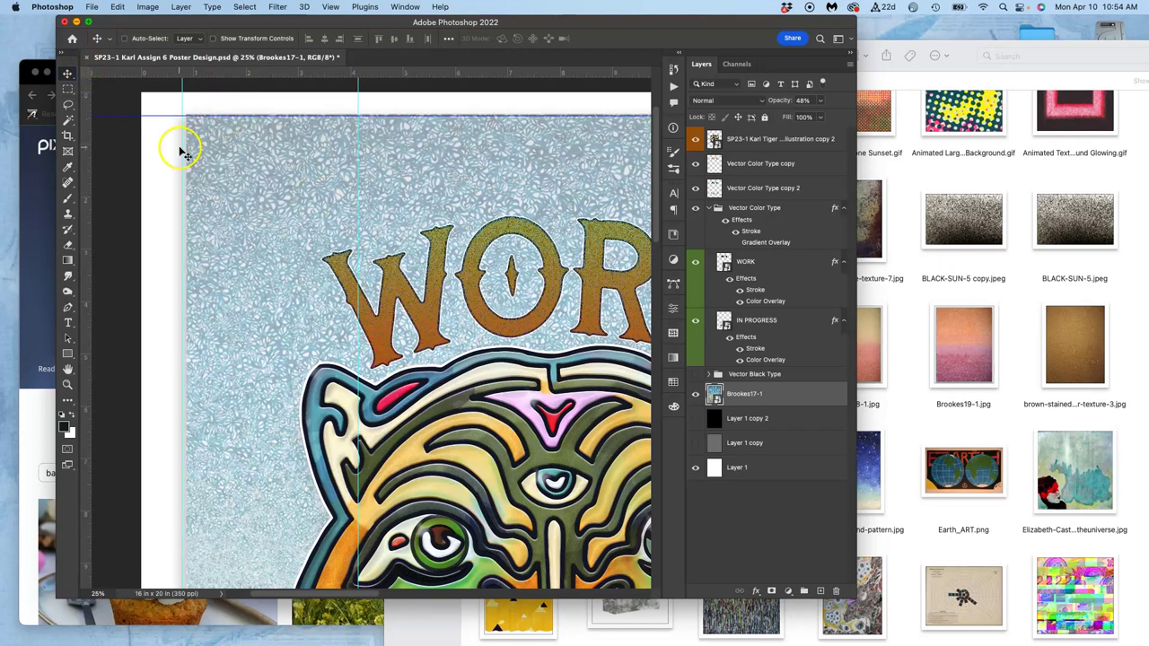
drag(184, 150, 188, 145)
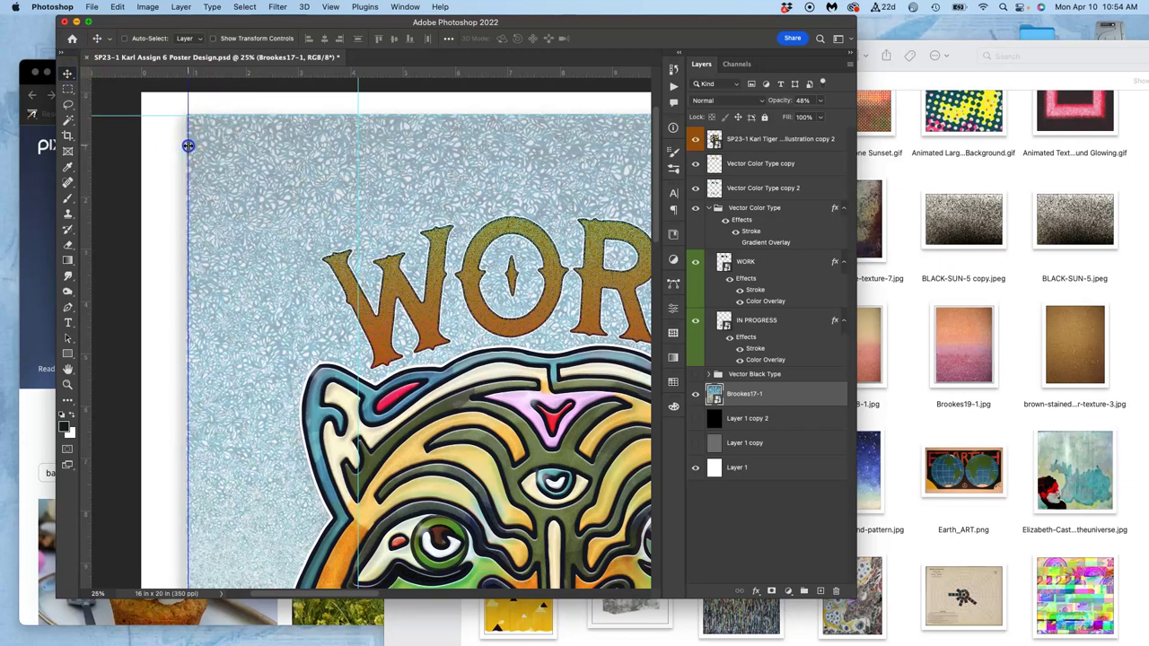
scroll(290, 189, right, 5)
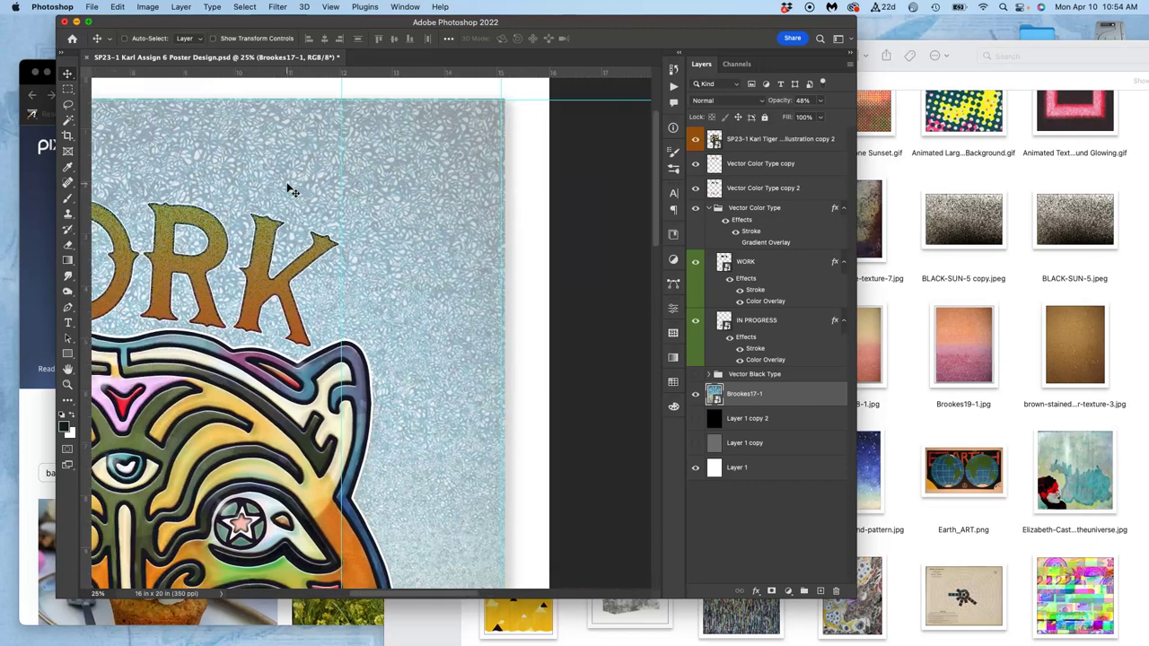
- Copy the texture inside the guides to a new Layer 2 and hide Brookes17-1
key(super+minus)
key(super+minus)
key(super+minus)
key(super+minus)
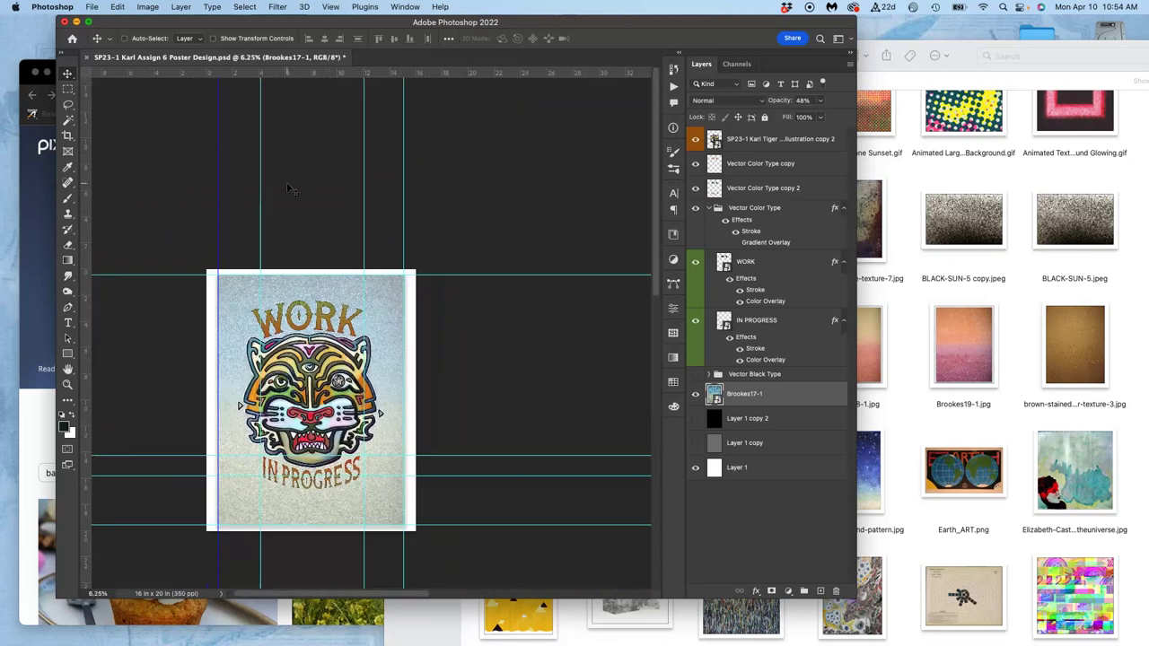
click(68, 88)
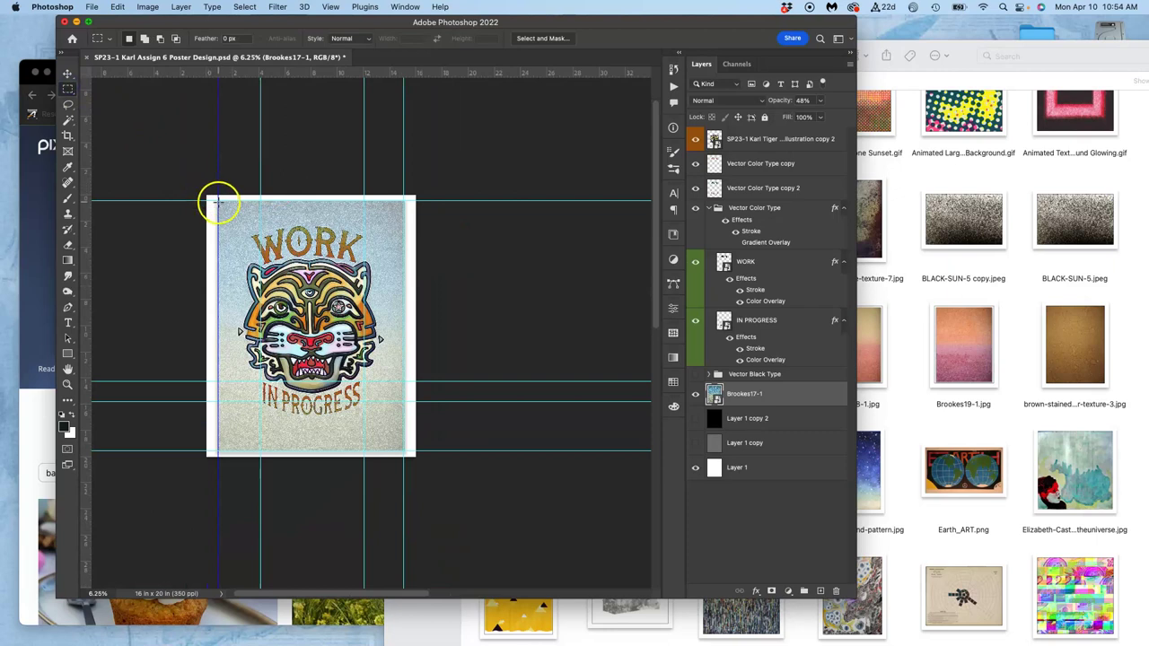
drag(219, 201, 400, 449)
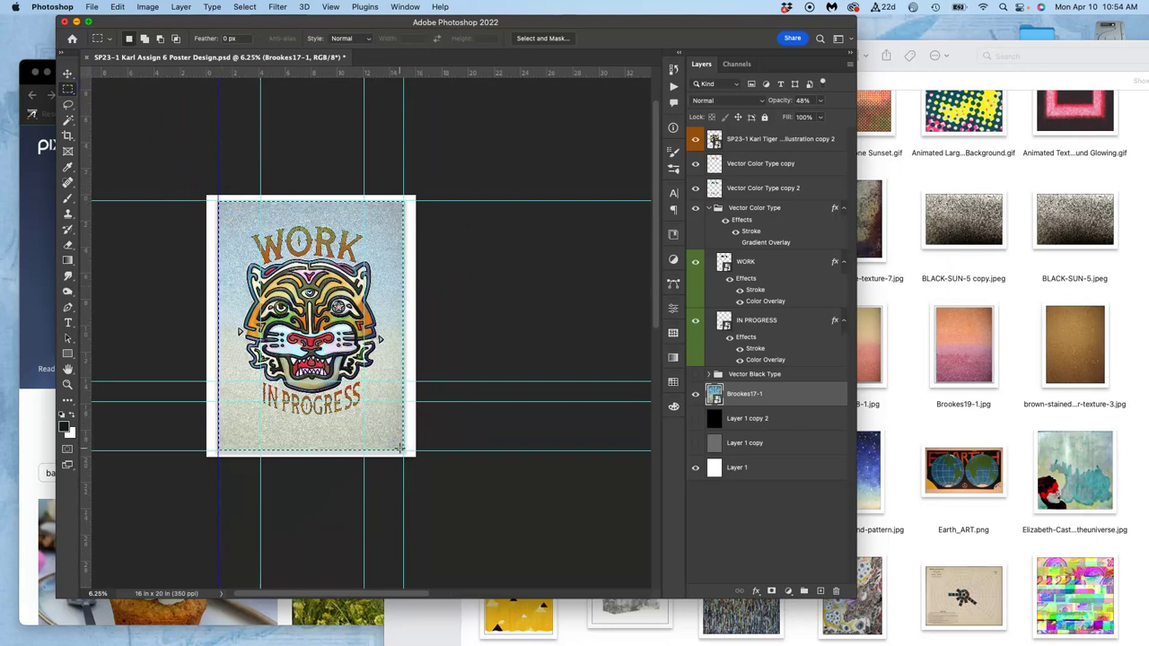
key(super+j)
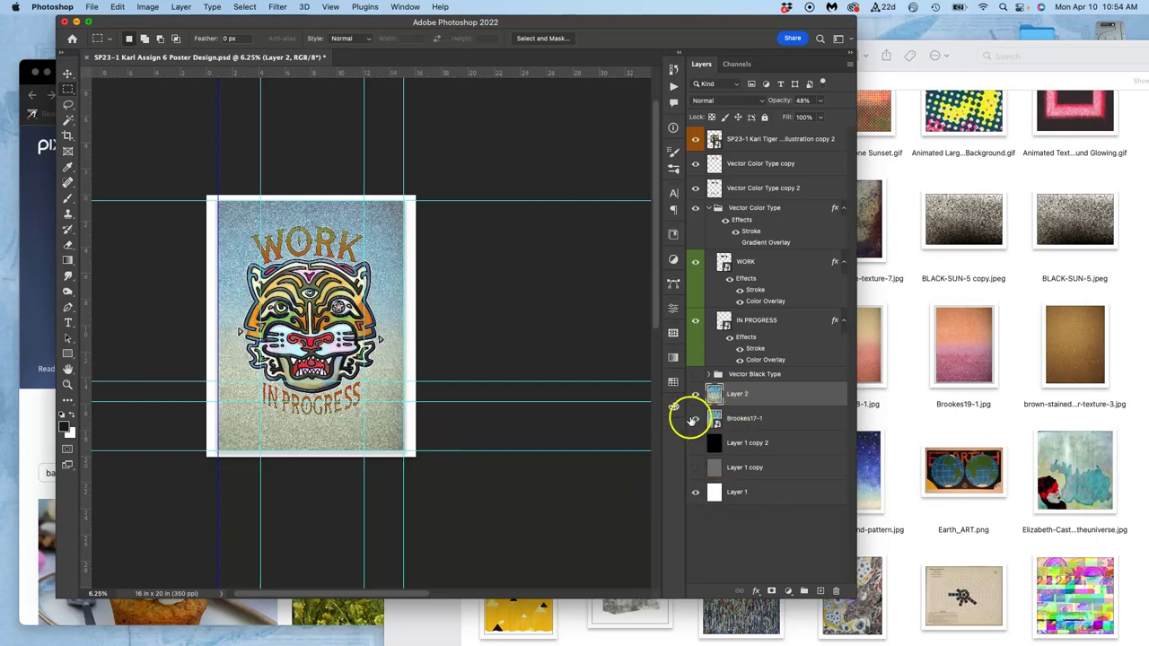
click(695, 418)
- Hide the guides and give Layer 2 a muted red Stroke layer effect
click(745, 418)
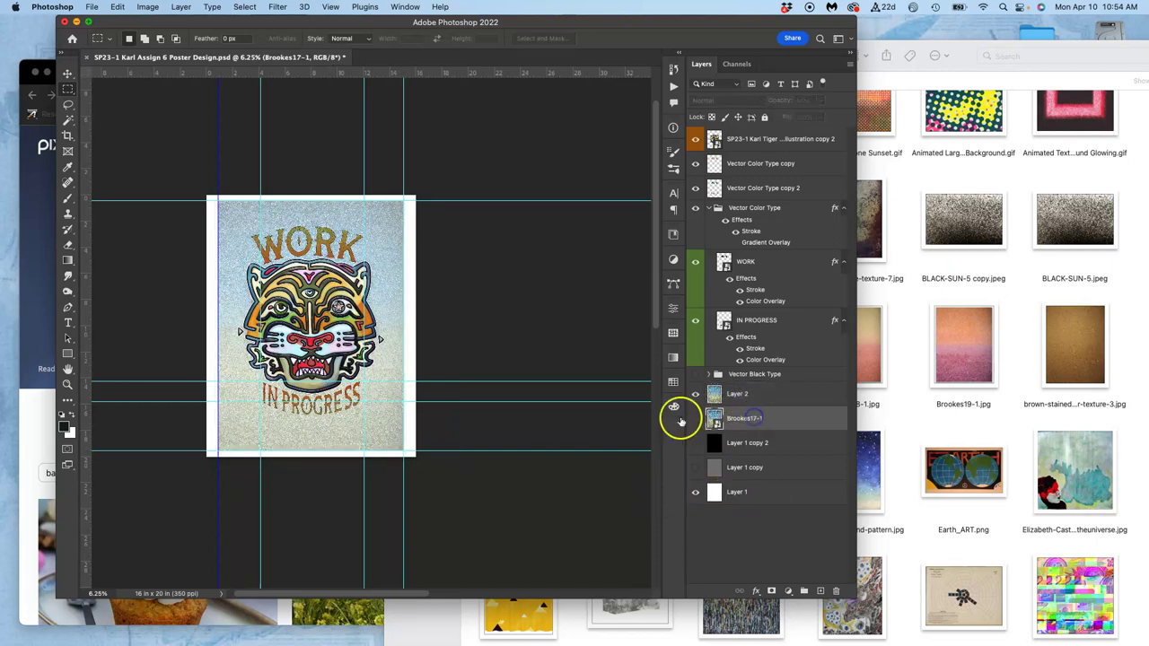
key(super+semicolon)
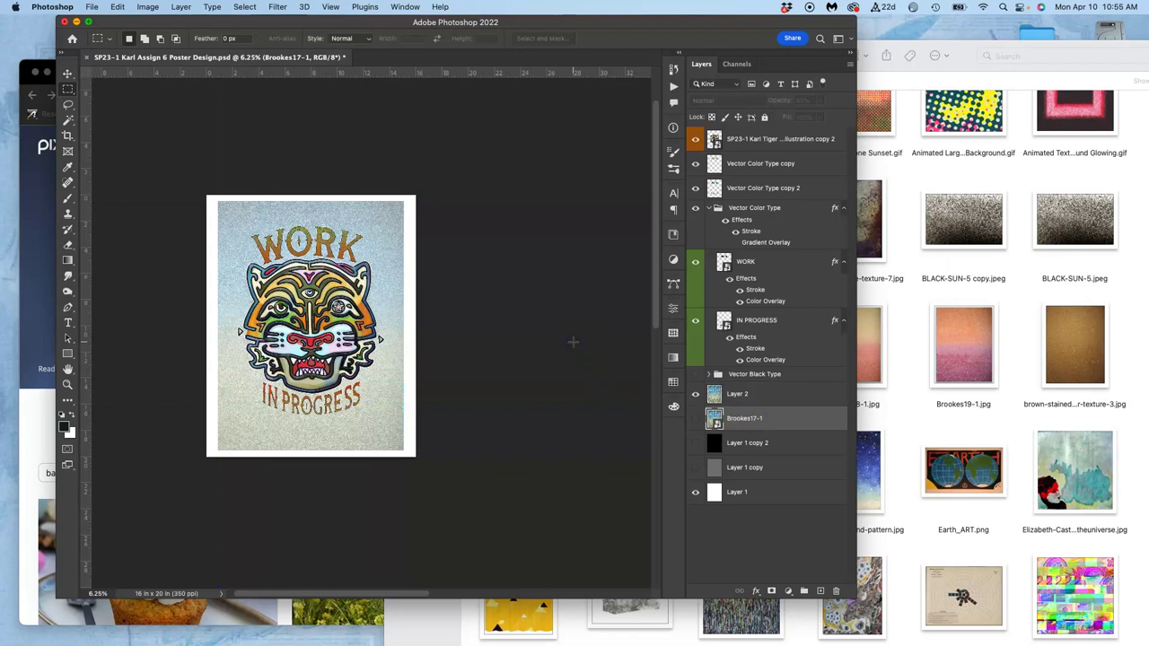
double_click(769, 398)
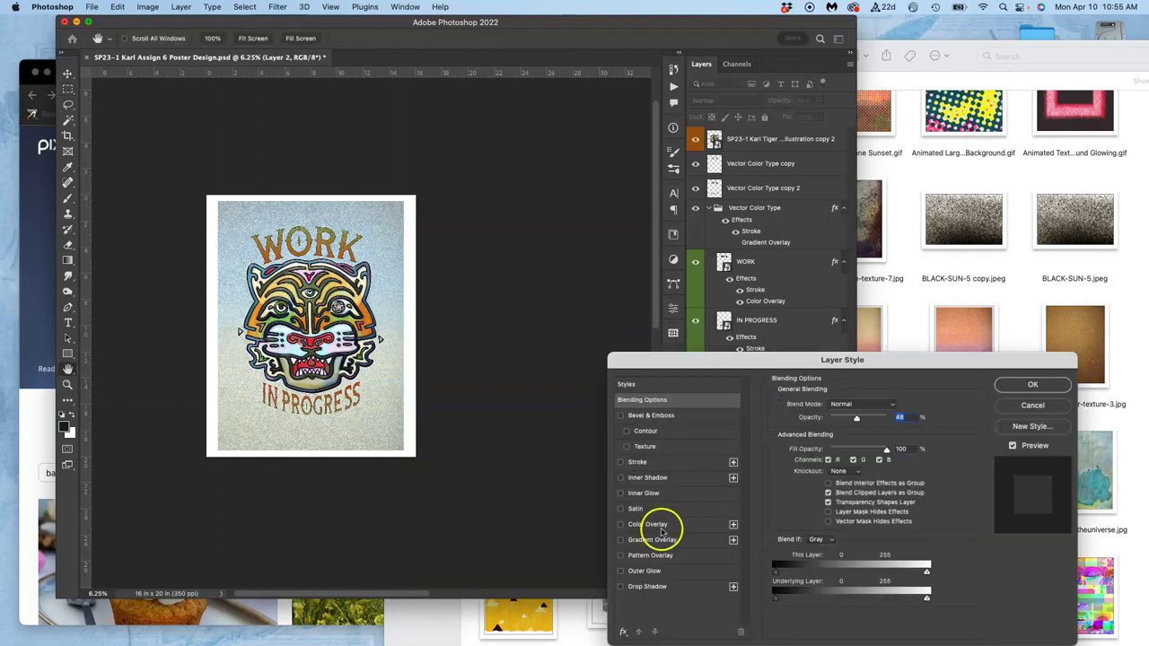
click(620, 462)
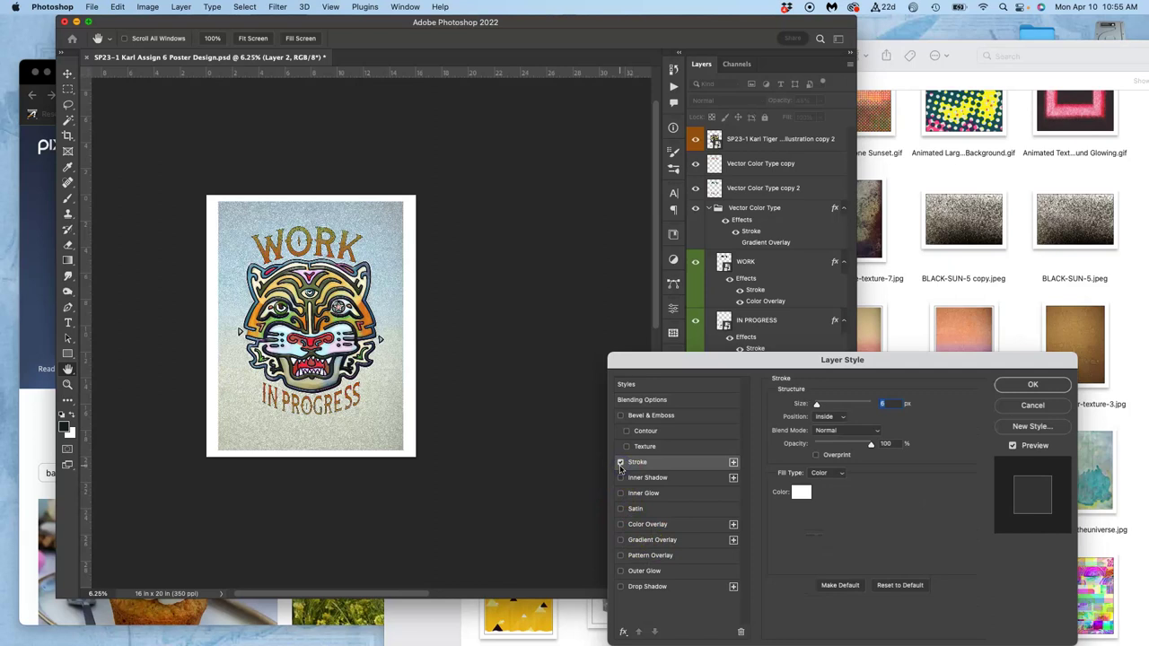
click(800, 493)
click(713, 378)
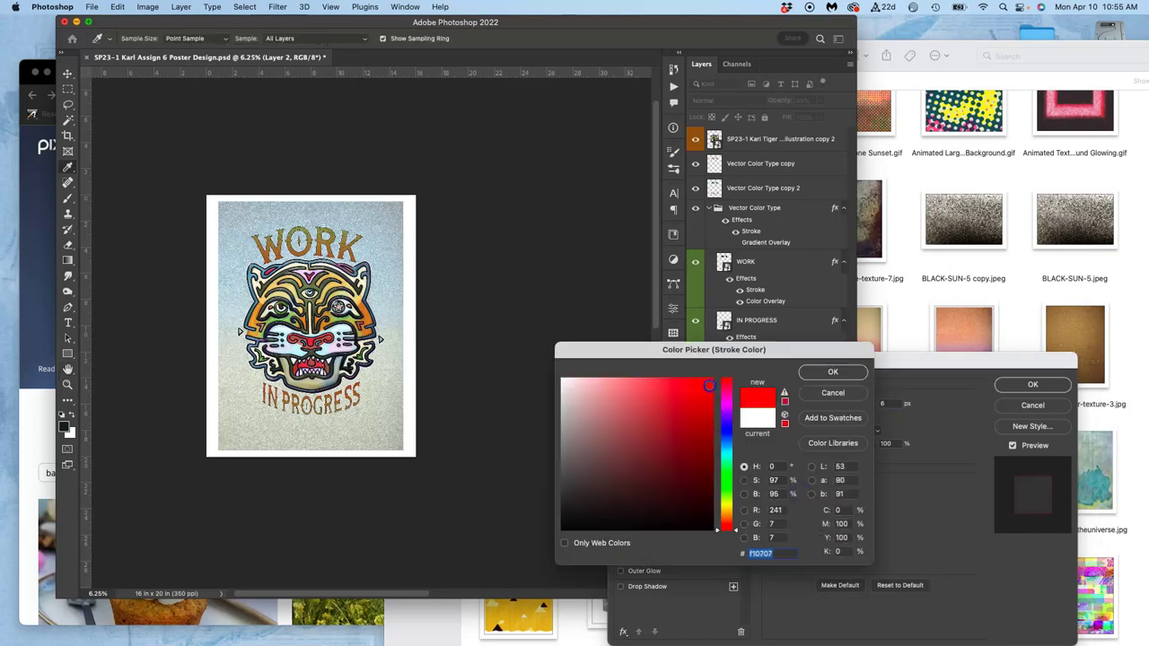
drag(712, 378, 692, 528)
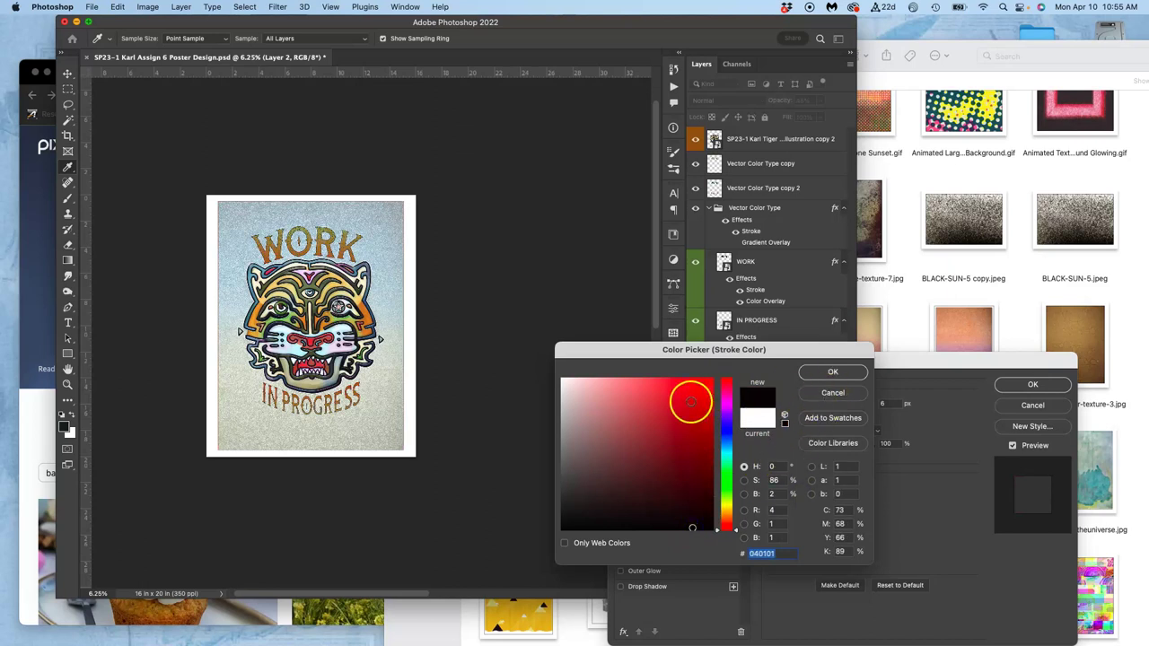
click(655, 412)
drag(667, 416, 658, 418)
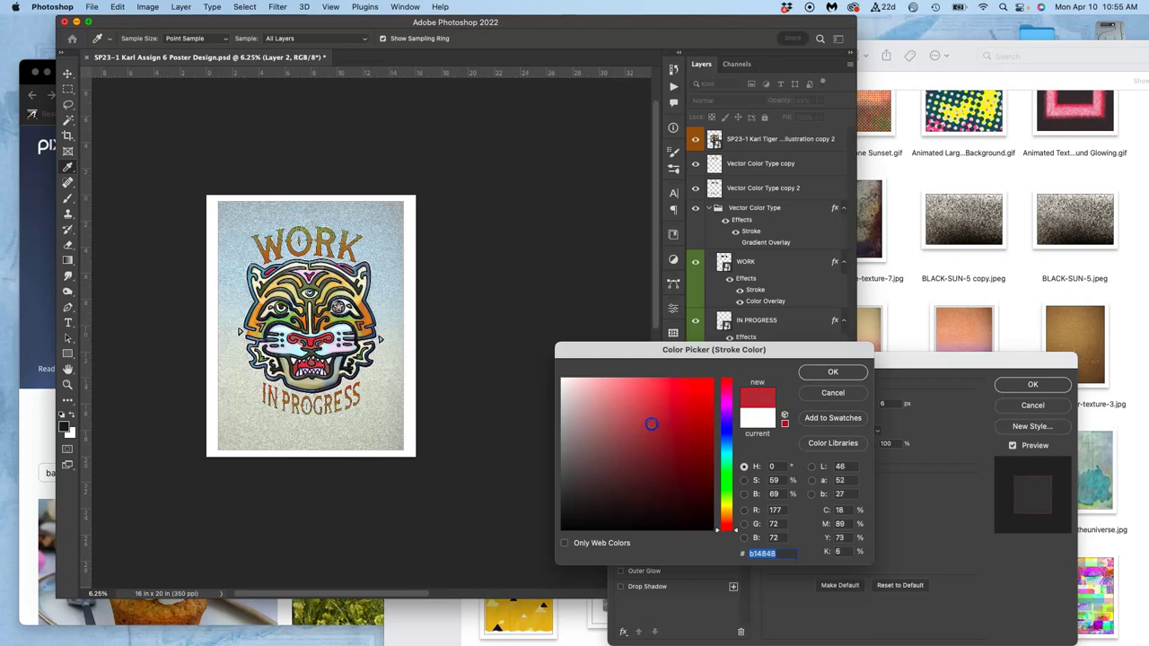
click(818, 374)
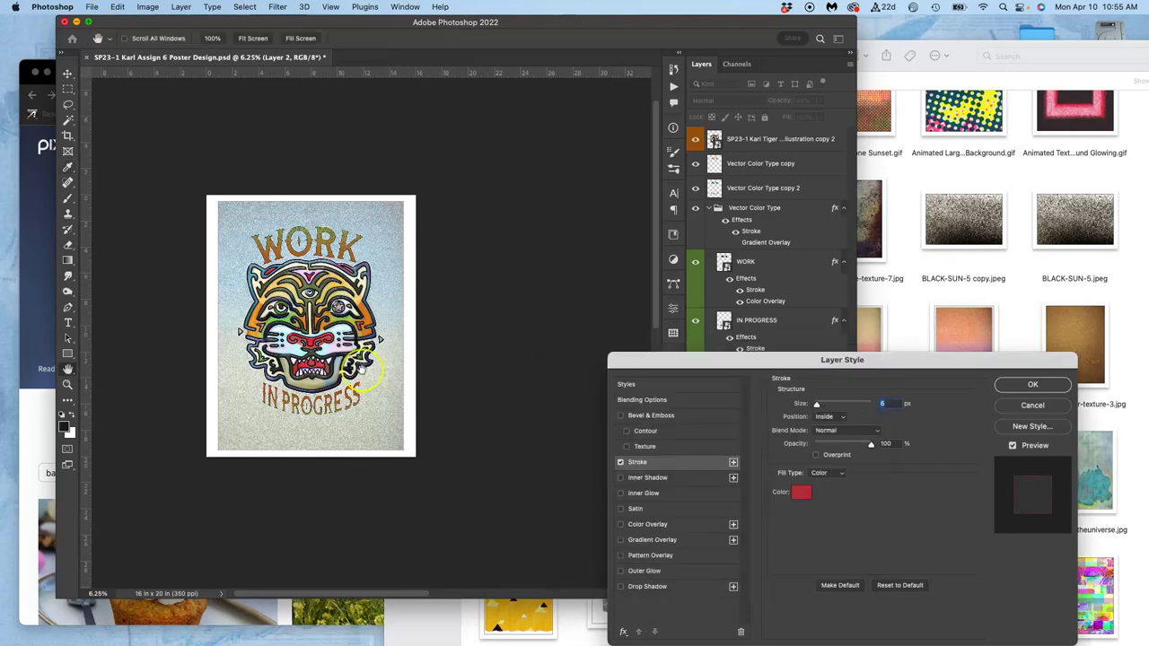
- Make the red stroke thinner and check the border at the poster edge
drag(359, 369, 361, 369)
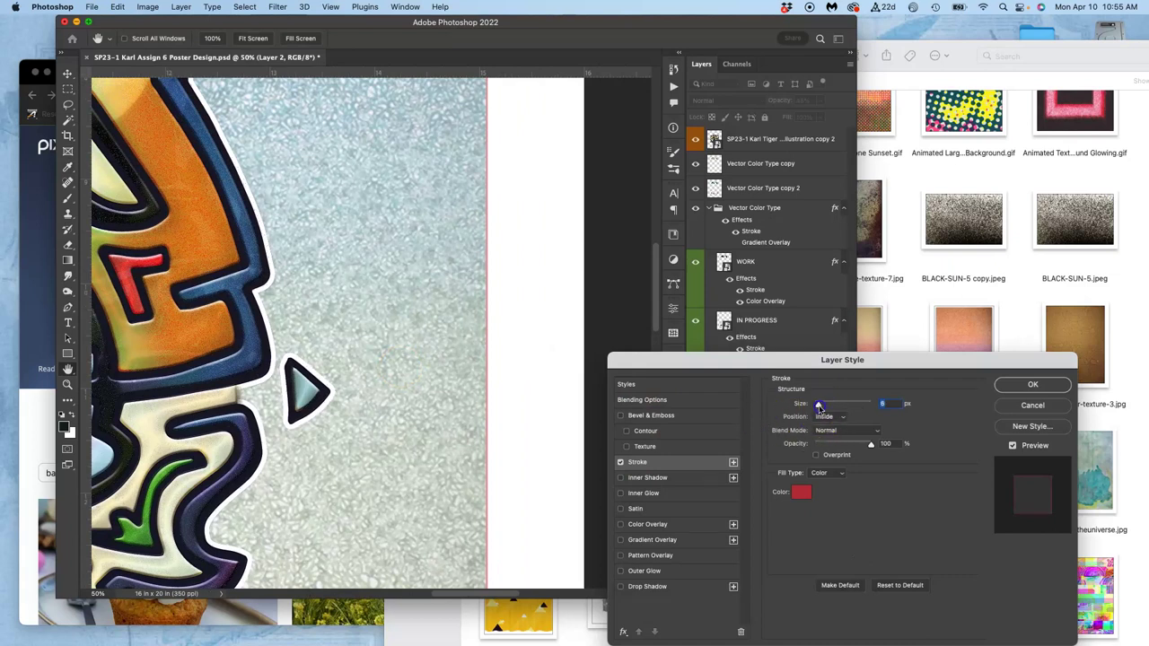
drag(823, 407, 819, 407)
drag(434, 396, 433, 396)
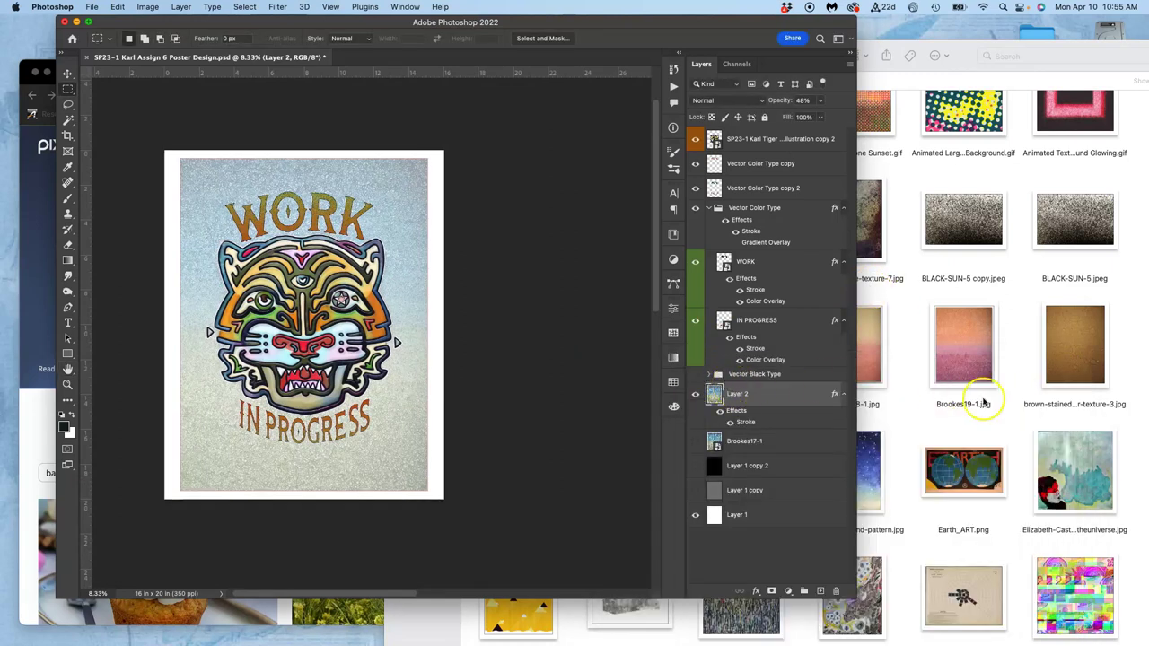
- Place graph-paper-dddd onto the poster and enlarge it to cover the canvas
click(1013, 377)
scroll(909, 396, down, 3)
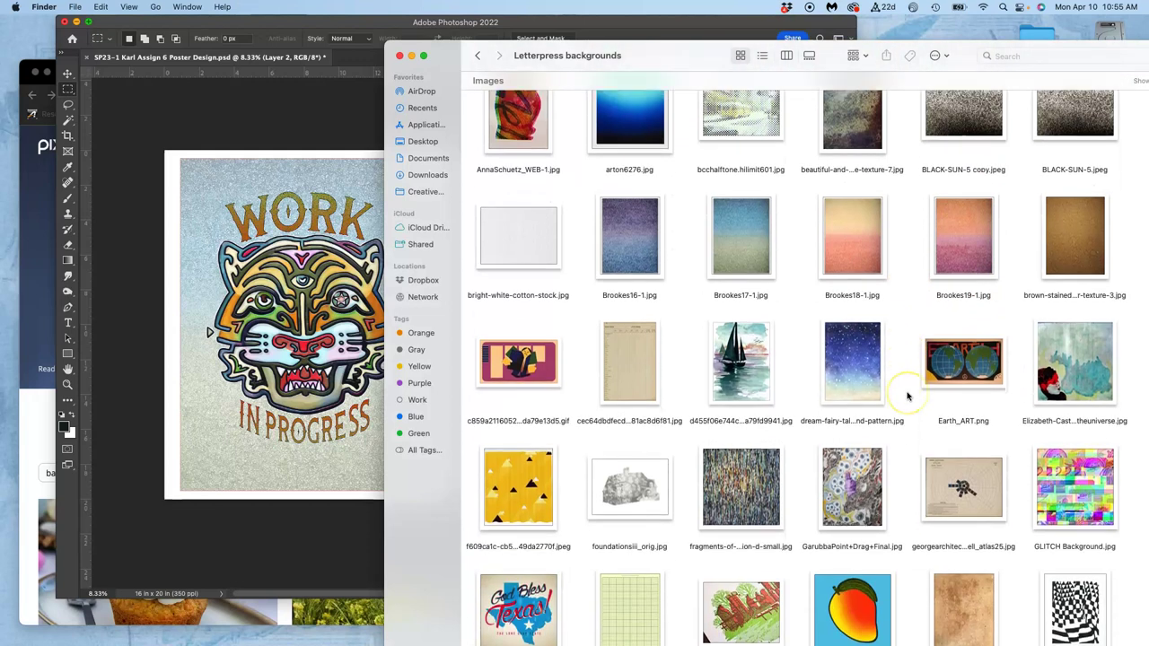
scroll(909, 396, down, 5)
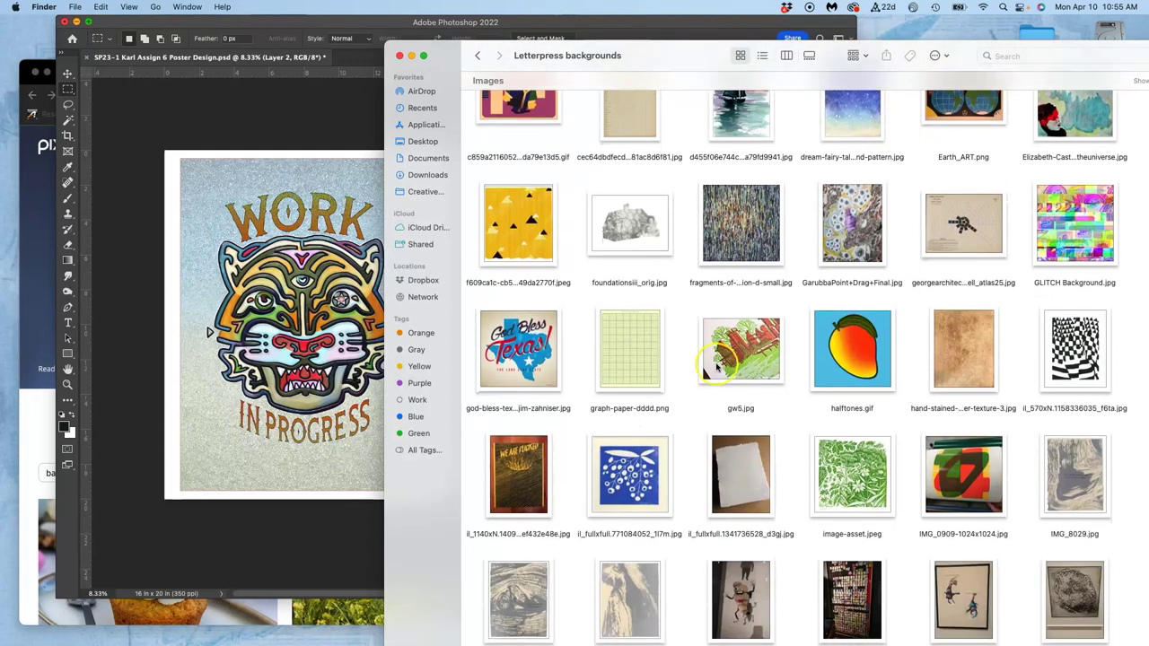
drag(634, 346, 325, 322)
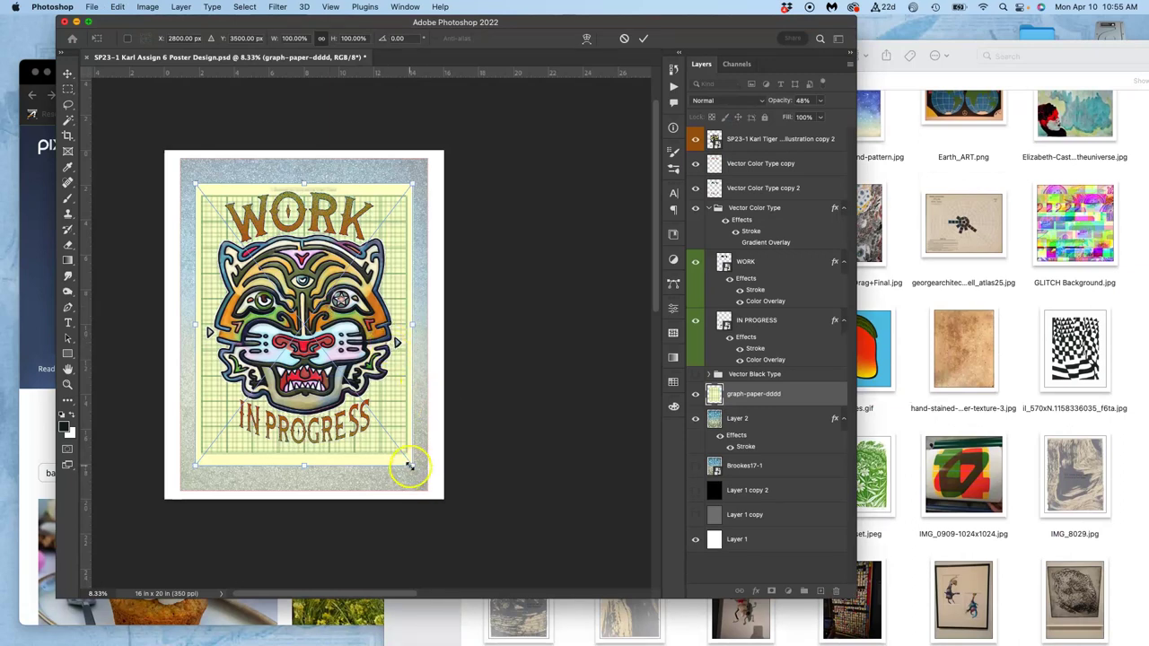
drag(409, 466, 440, 512)
key(Return)
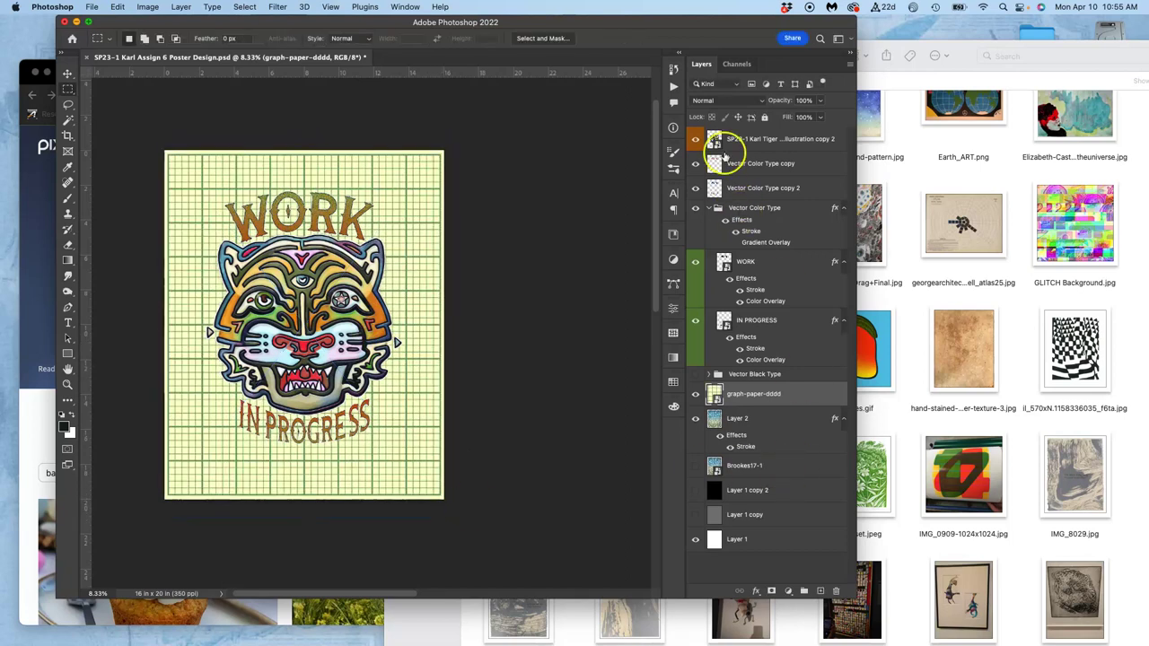
- Set graph-paper-dddd's blend mode to Color Burn and make Layer 2 active
click(720, 103)
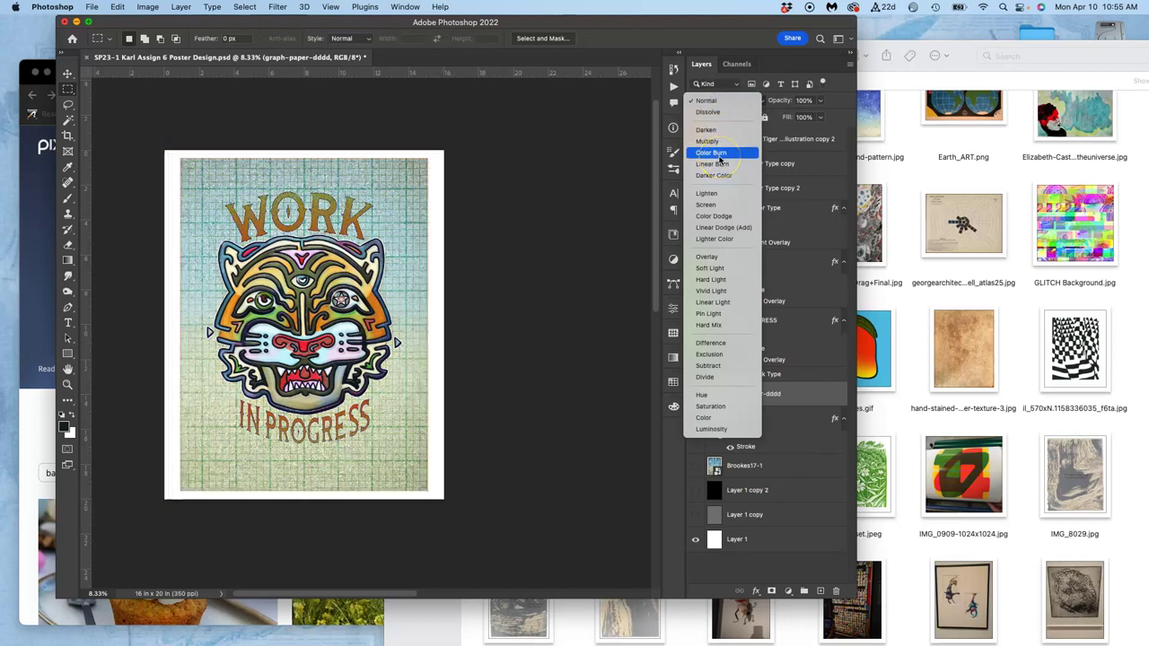
click(719, 155)
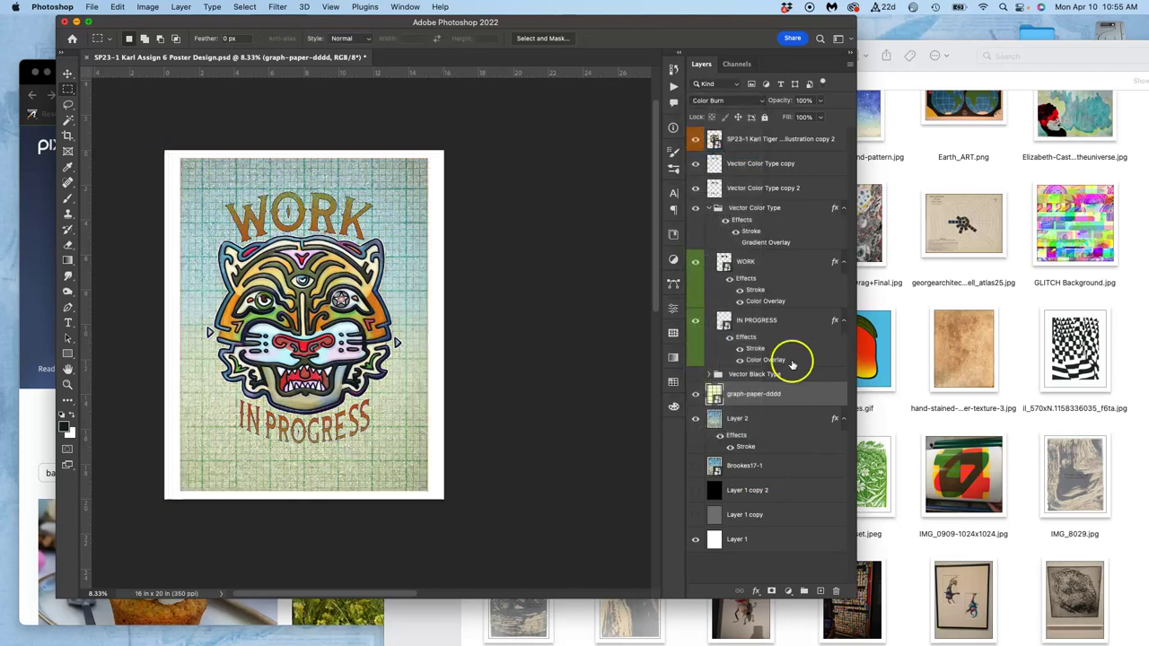
click(765, 418)
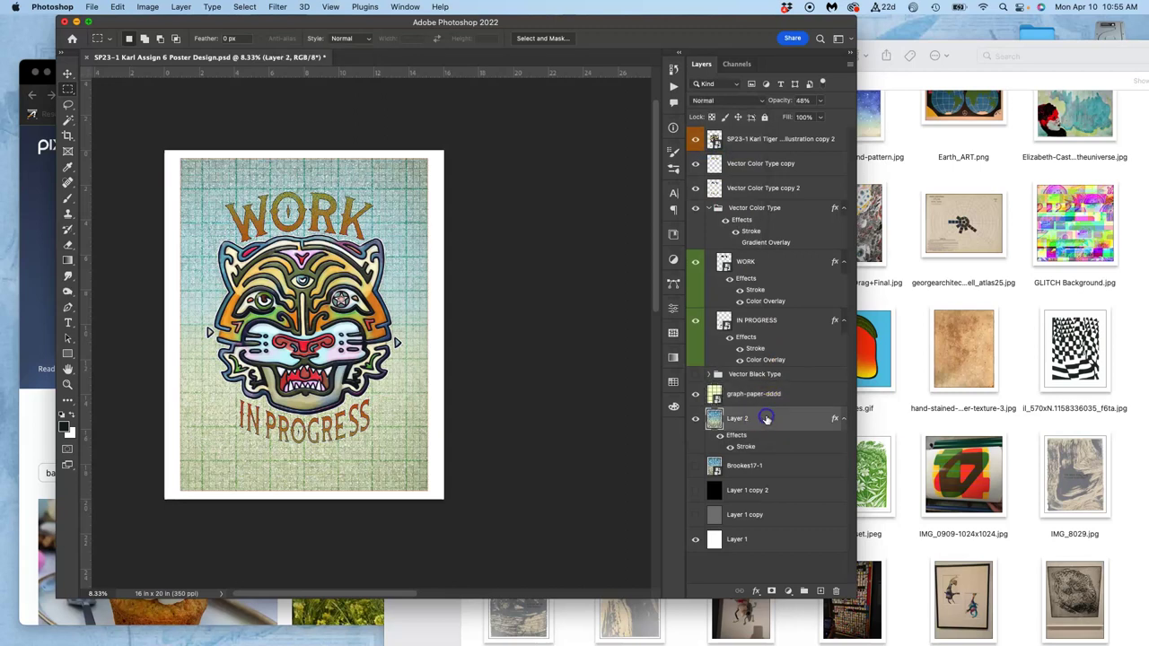
click(67, 119)
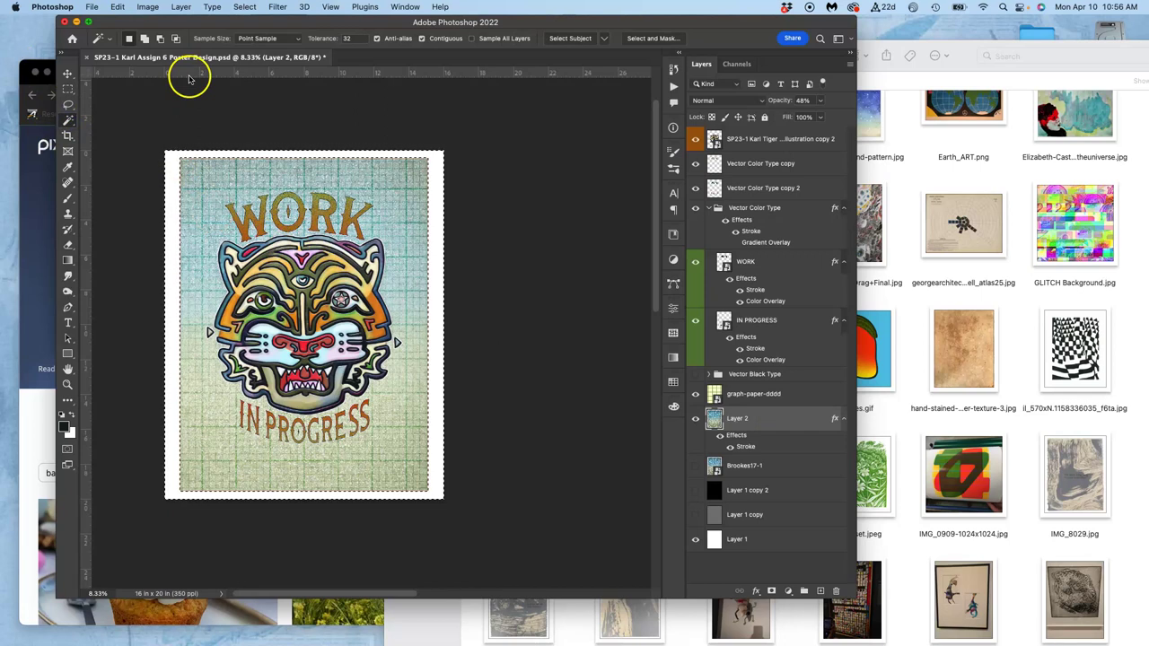
- Invert the selection, copy the grid inside the border to Layer 3, and hide graph-paper-dddd
click(244, 7)
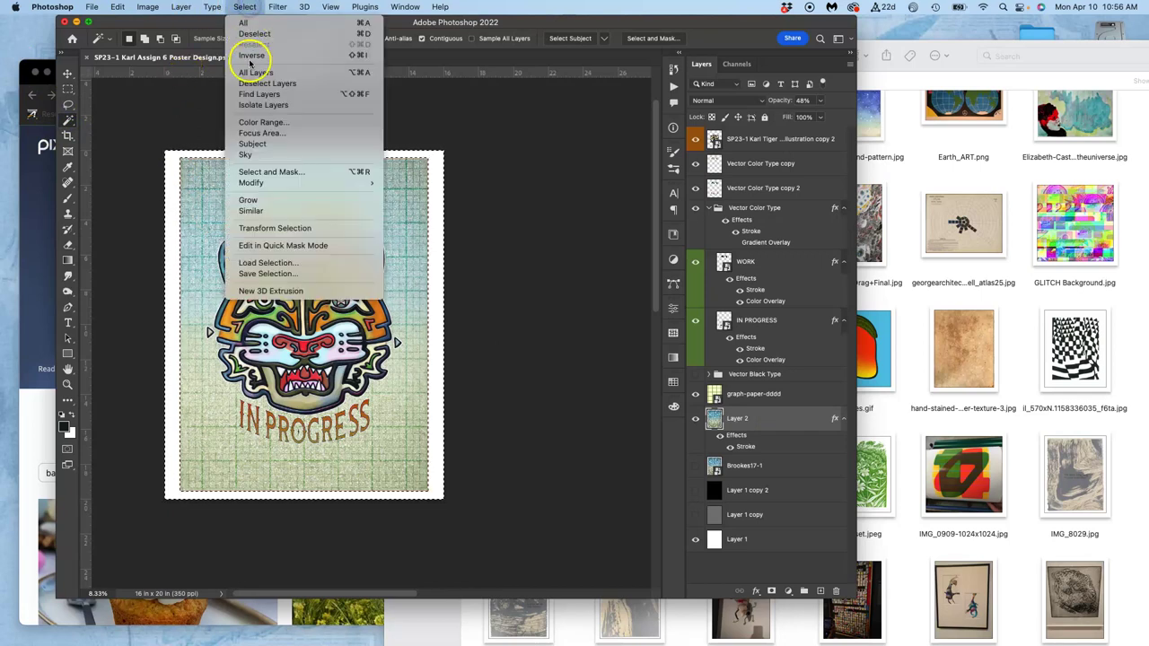
click(251, 56)
click(744, 396)
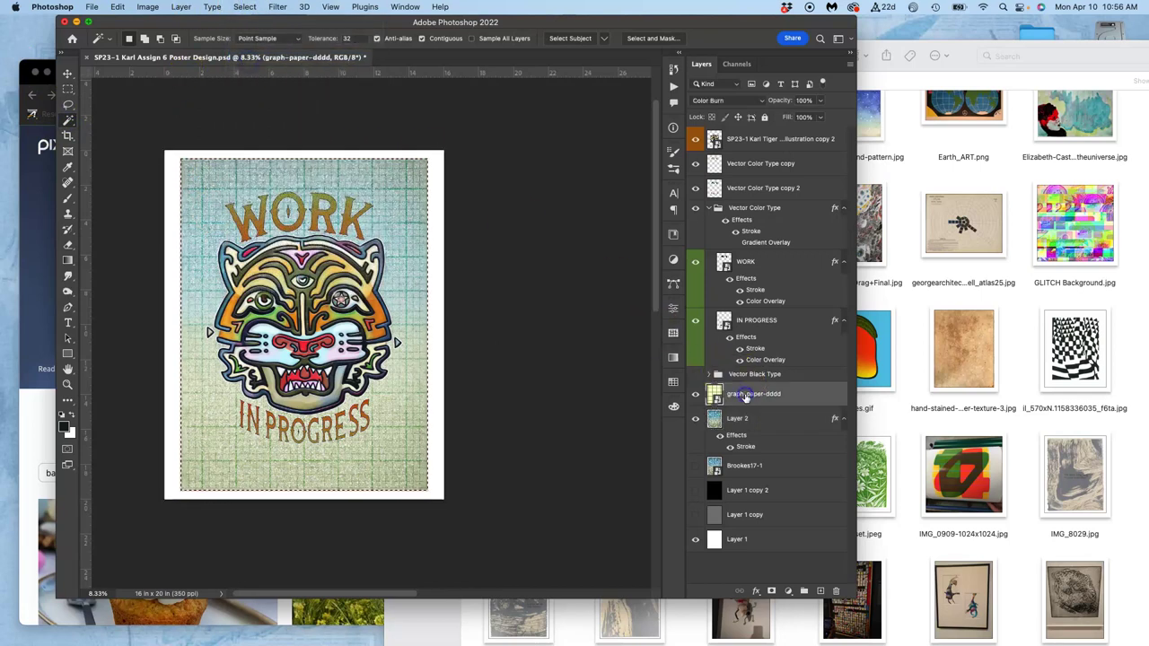
key(super+j)
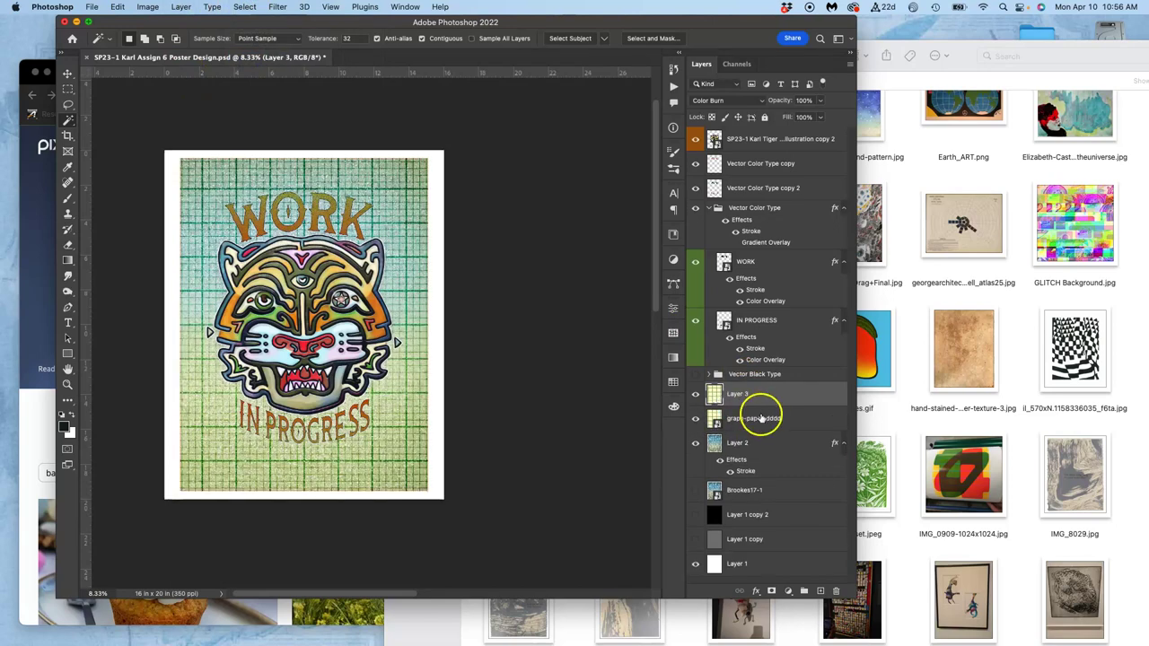
click(695, 418)
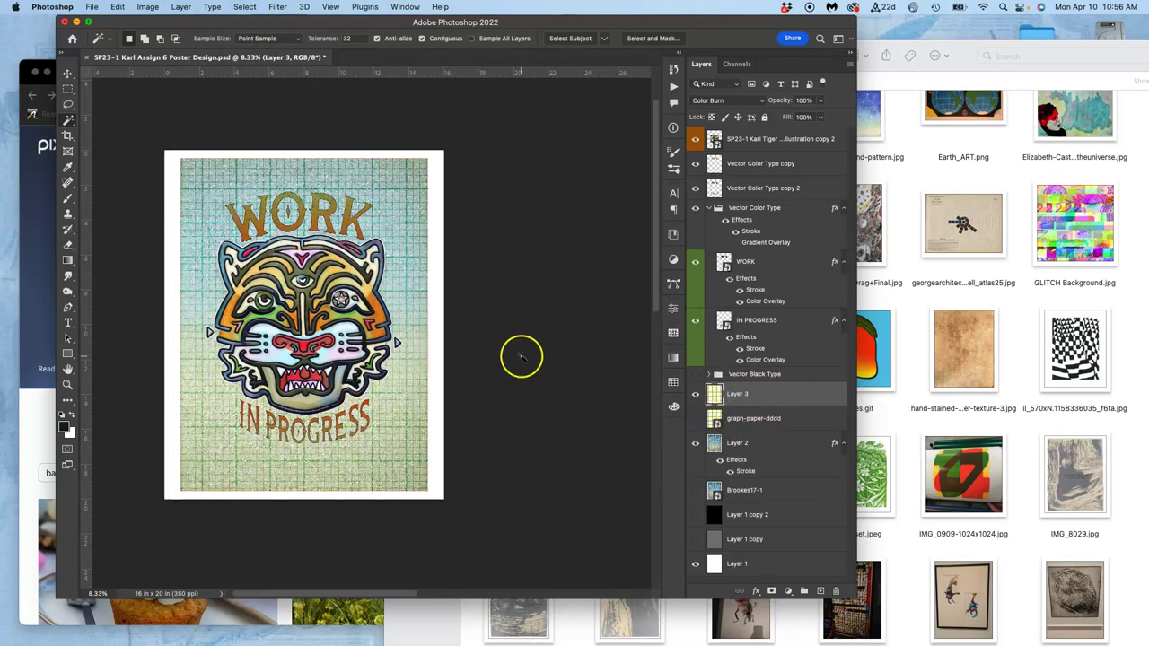
- Inspect the grid texture up close, then save the poster with Cmd+S
key(super+equal)
key(super+equal)
key(super+equal)
key(super+equal)
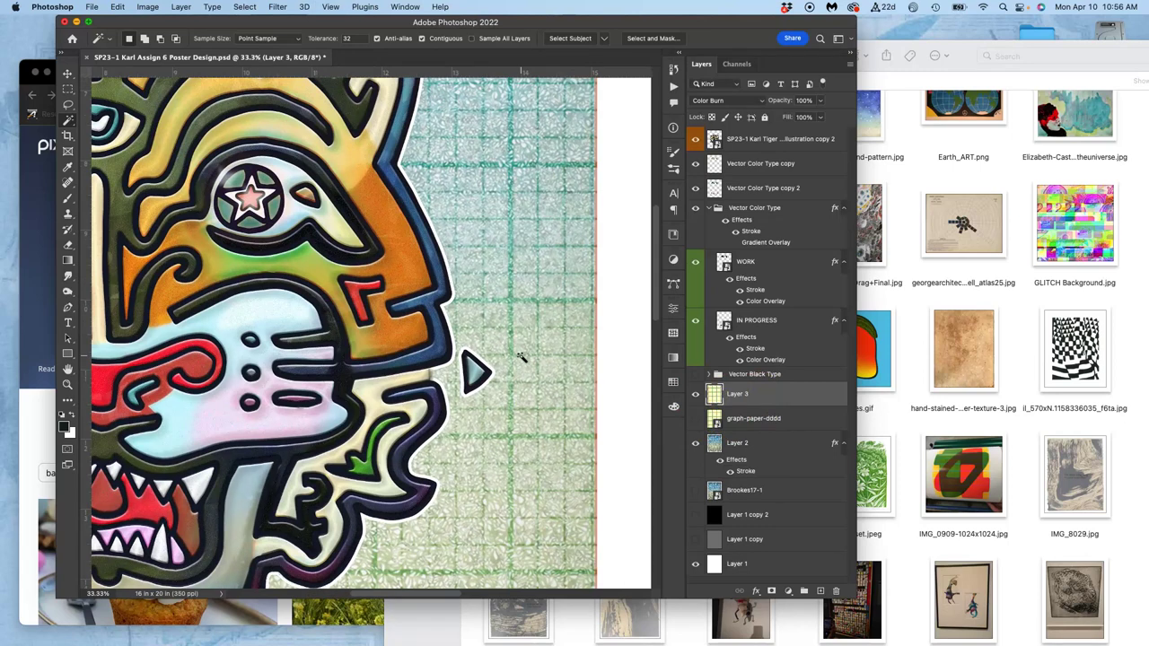
scroll(521, 357, up, 10)
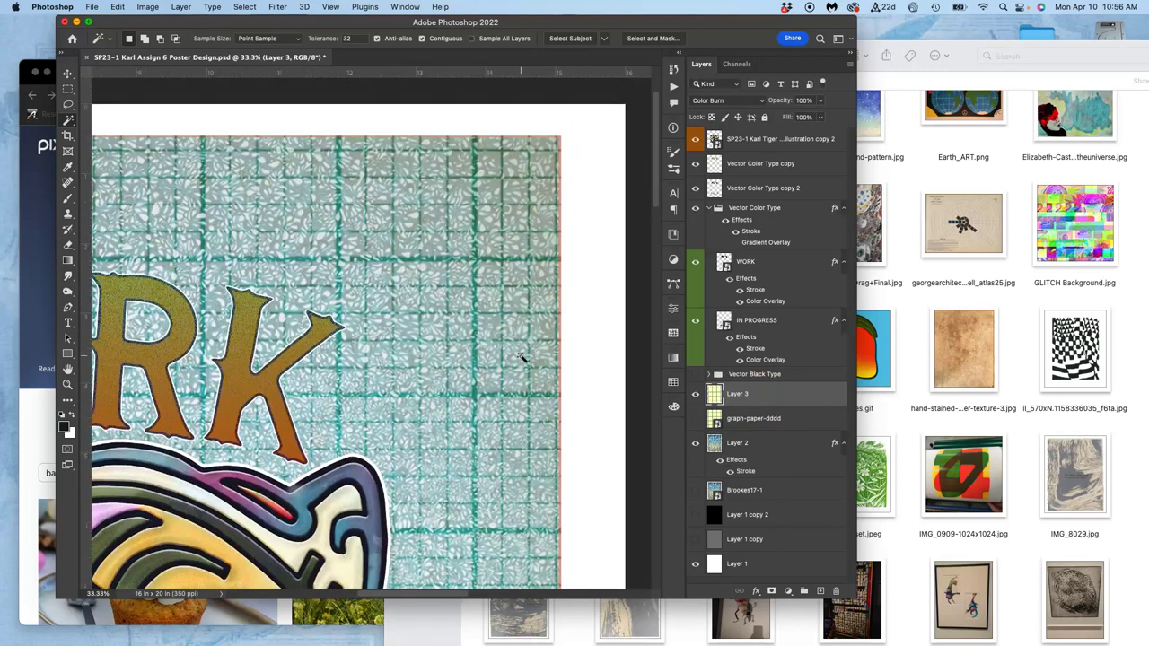
scroll(421, 258, left, 10)
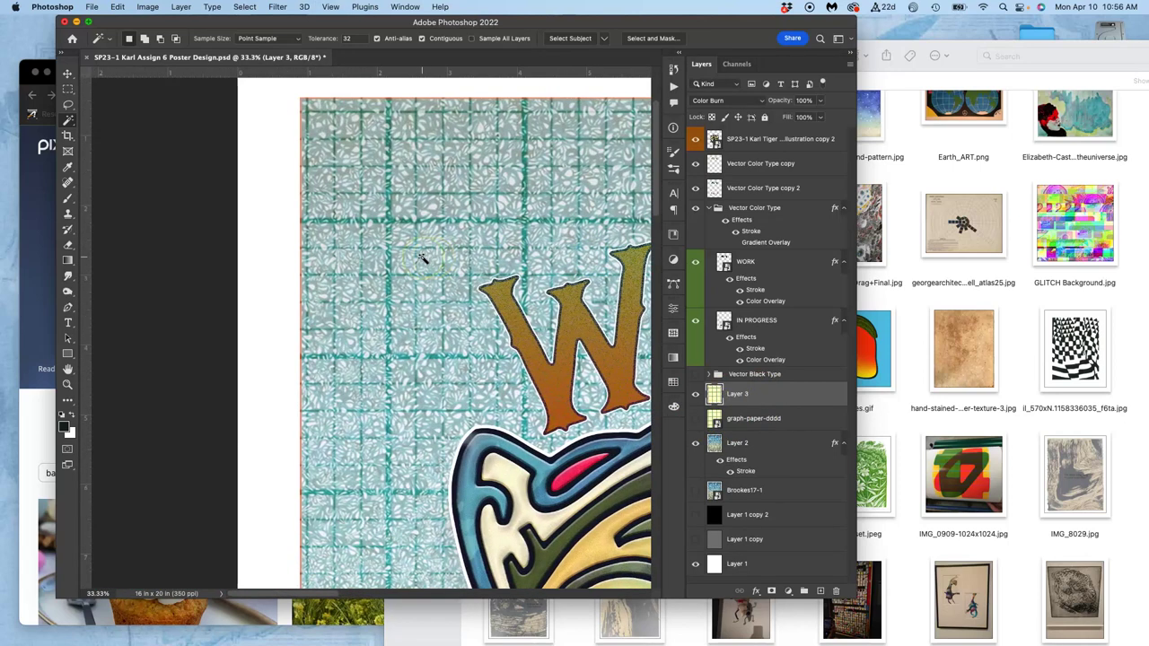
scroll(422, 258, down, 15)
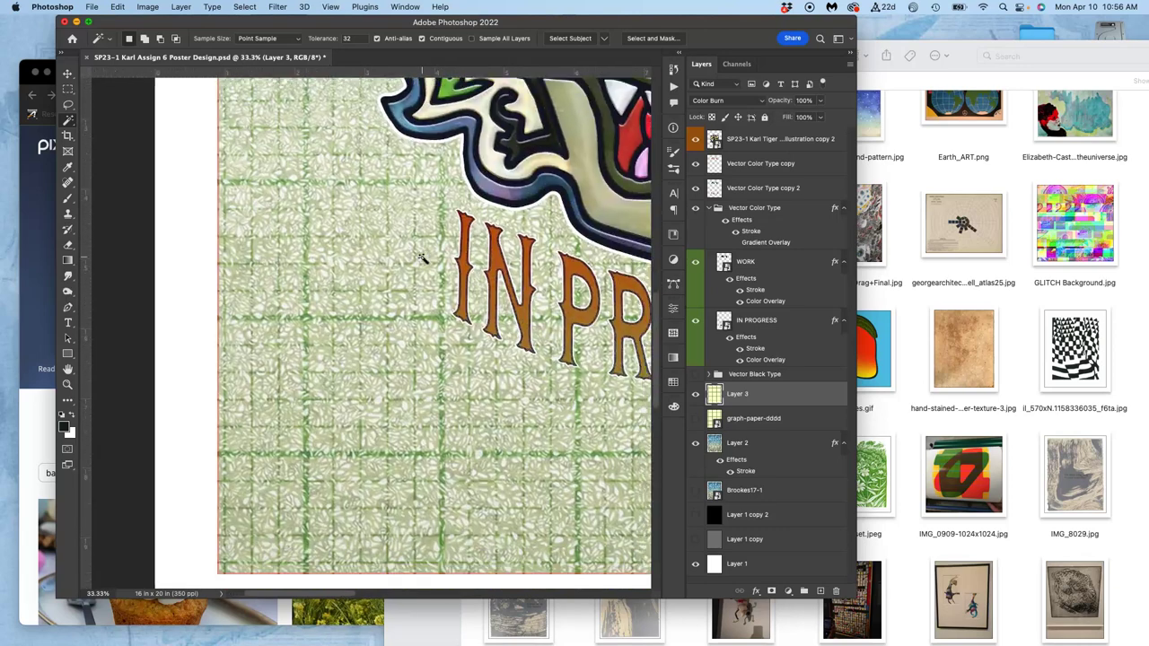
scroll(422, 258, right, 3)
scroll(422, 257, right, 8)
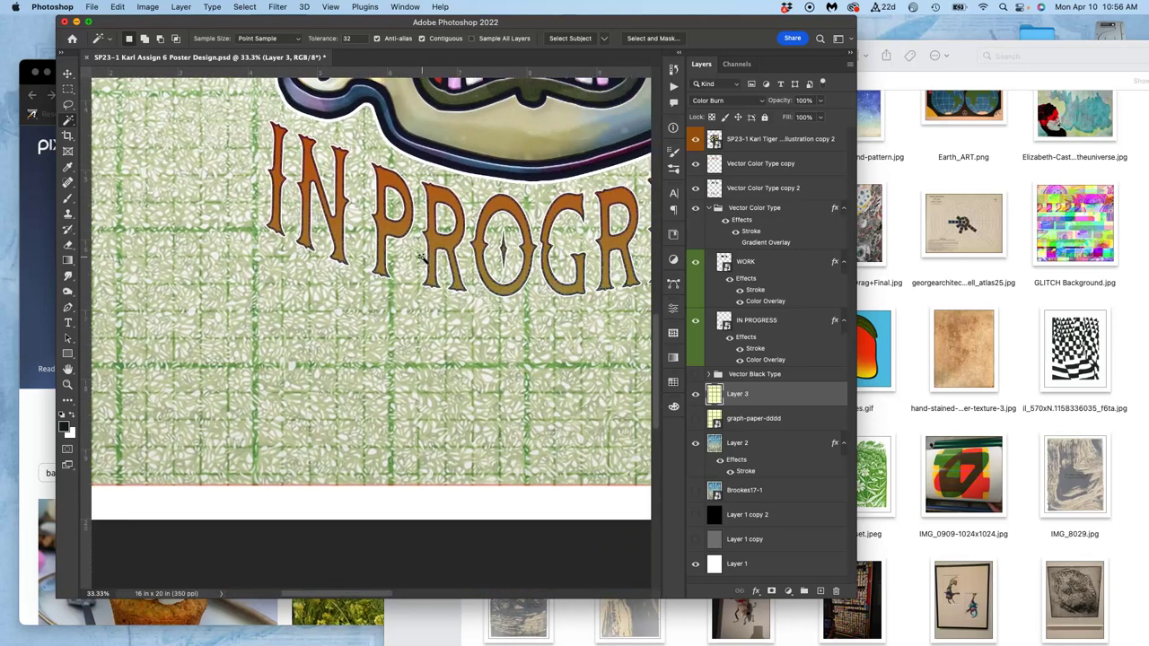
key(super+minus)
key(super+minus)
key(super+minus)
key(super+minus)
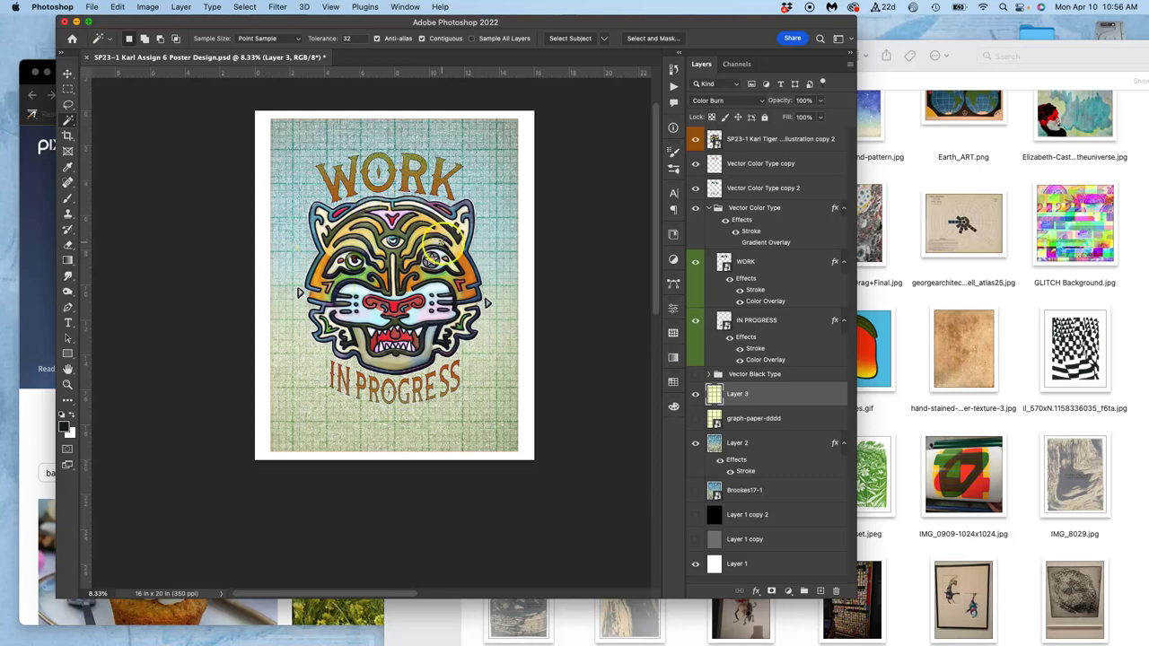
key(super+s)
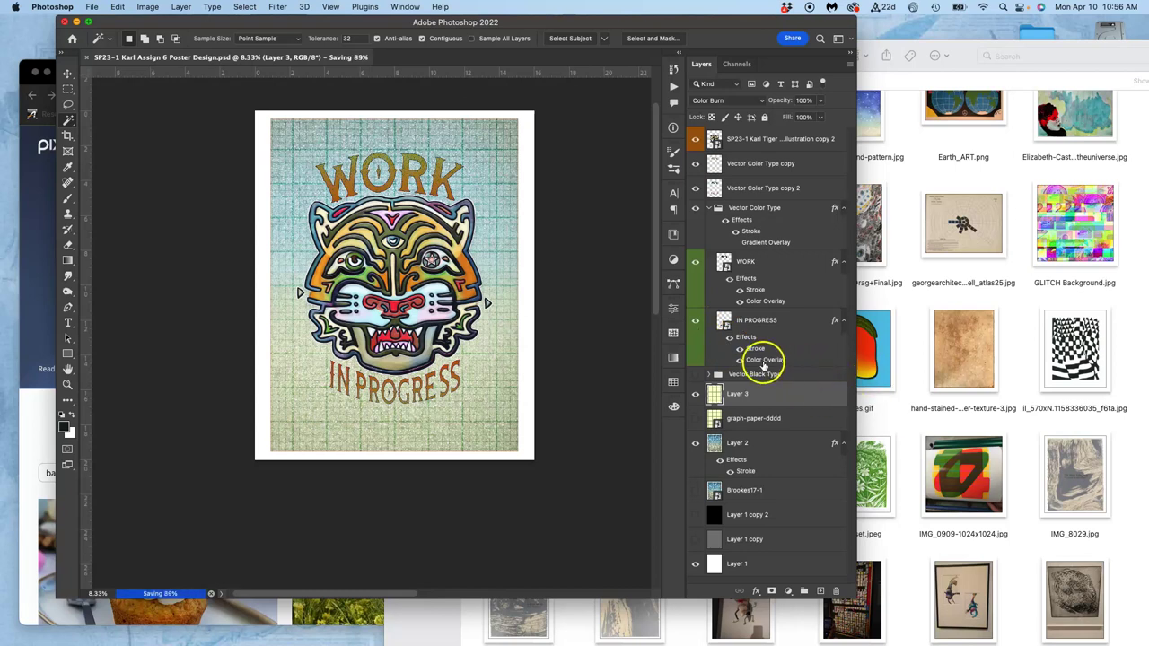
- Close the Letterpress backgrounds and Assignment #6 Finder windows
click(903, 303)
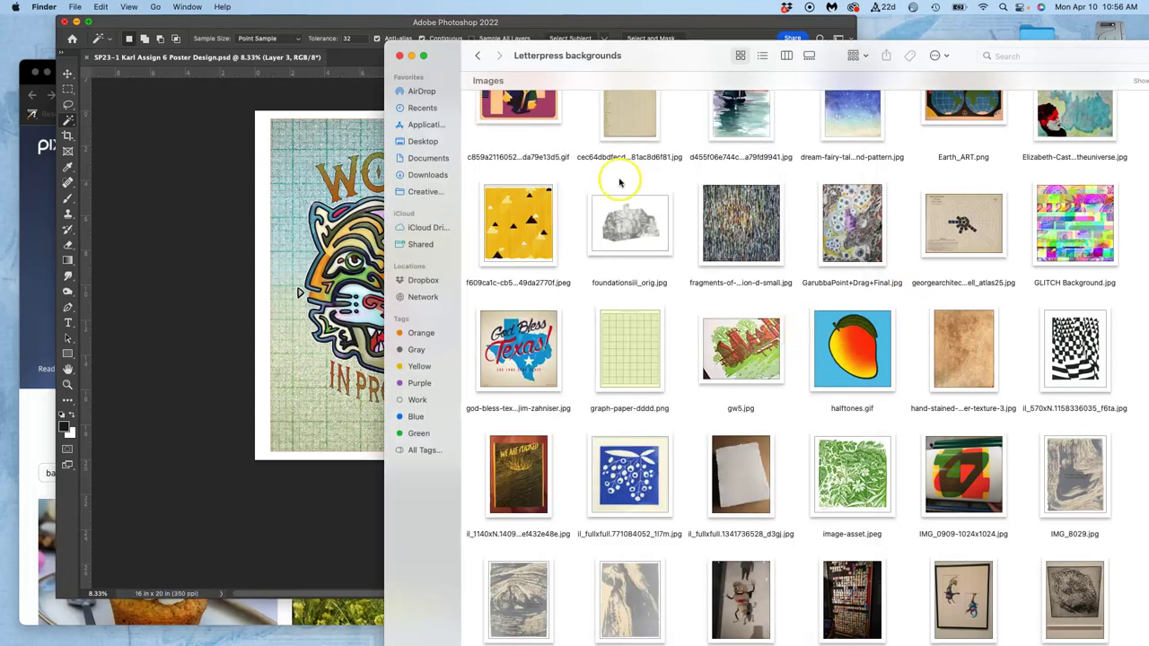
click(399, 55)
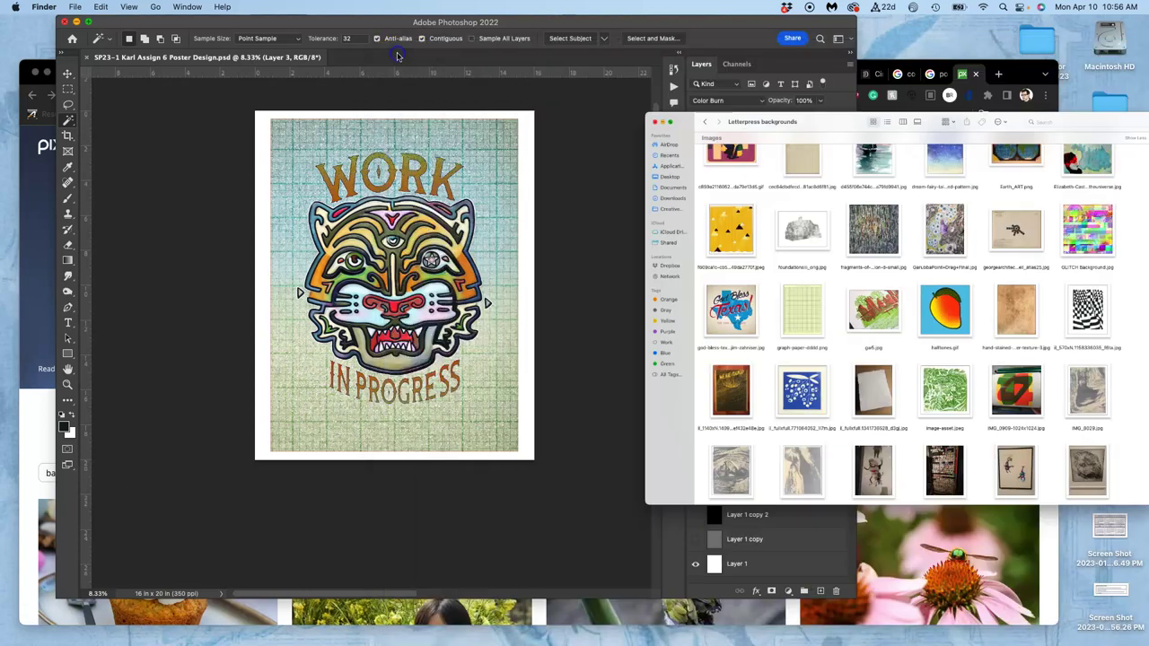
click(377, 107)
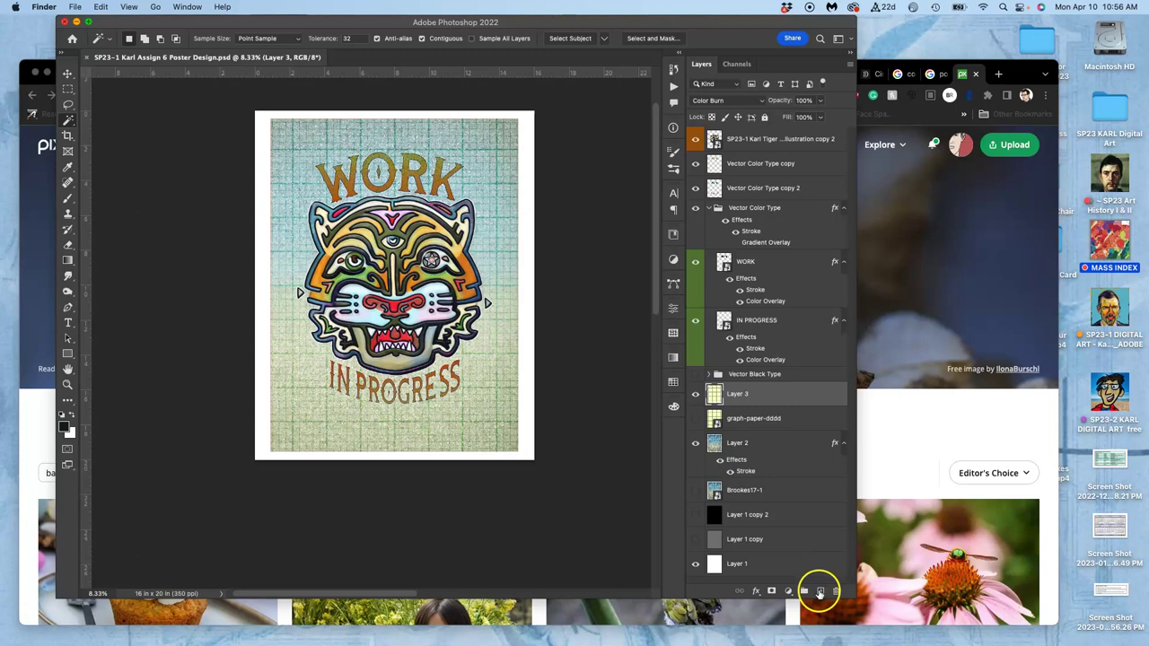
- Add a new layer named 'Background Texture' and hide Layers 2 and 3
click(819, 591)
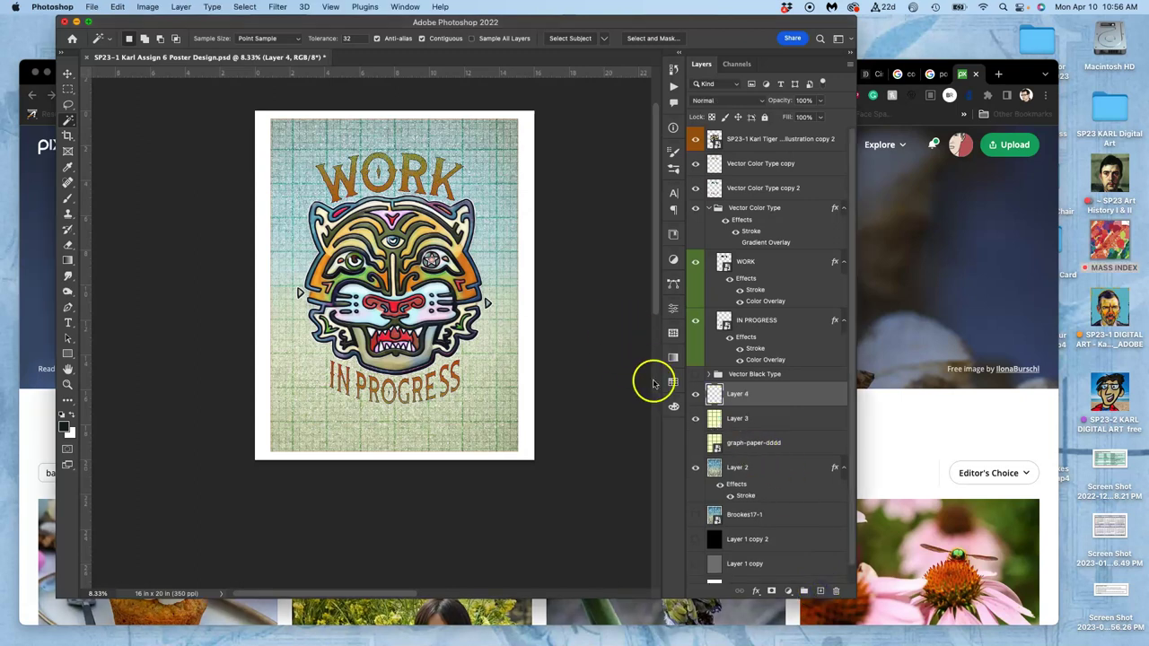
click(695, 420)
click(696, 468)
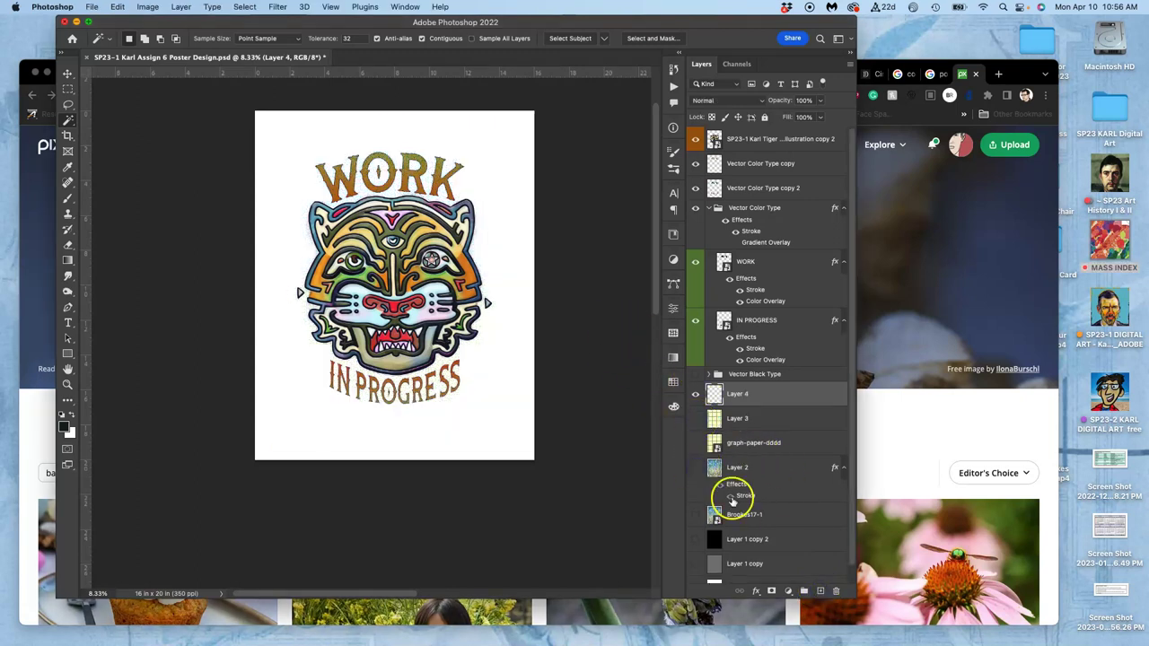
double_click(741, 394)
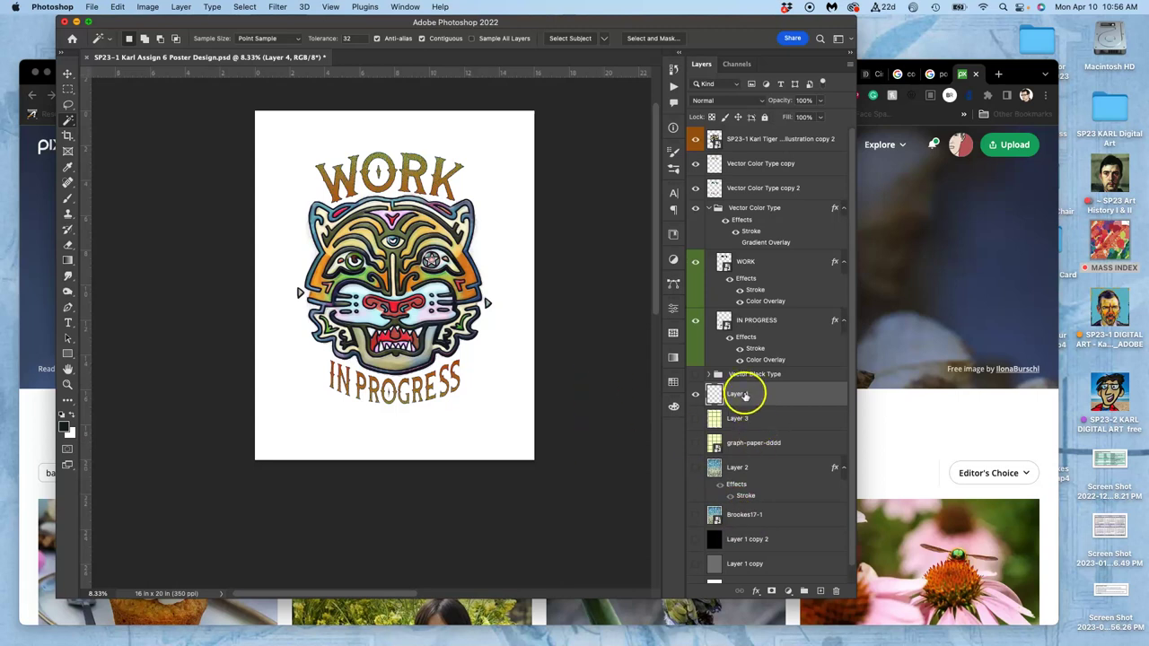
text(Background Texture)
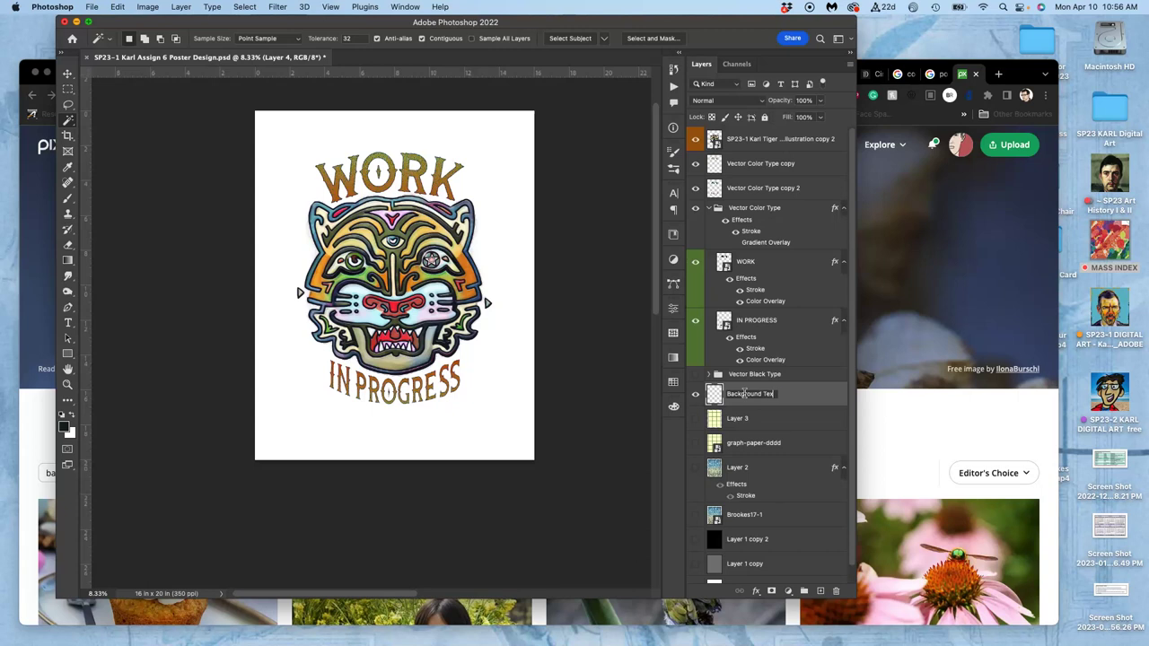
click(811, 403)
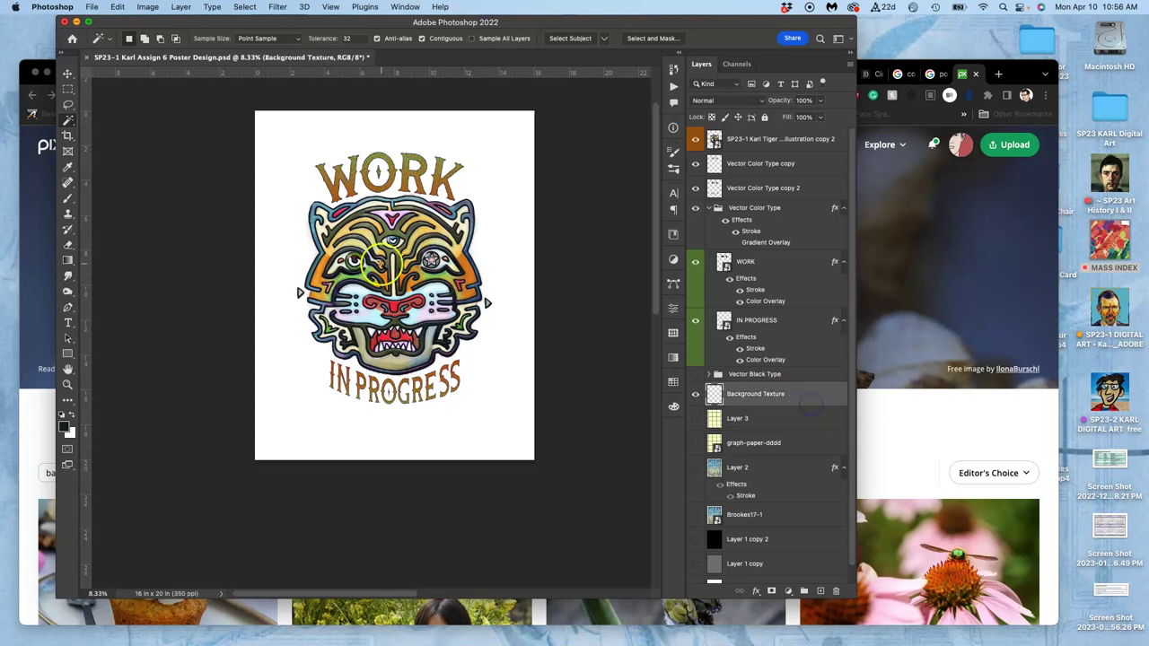
- Choose the Gradient tool and expand the Oranges folder in the options-bar gradient picker
click(68, 260)
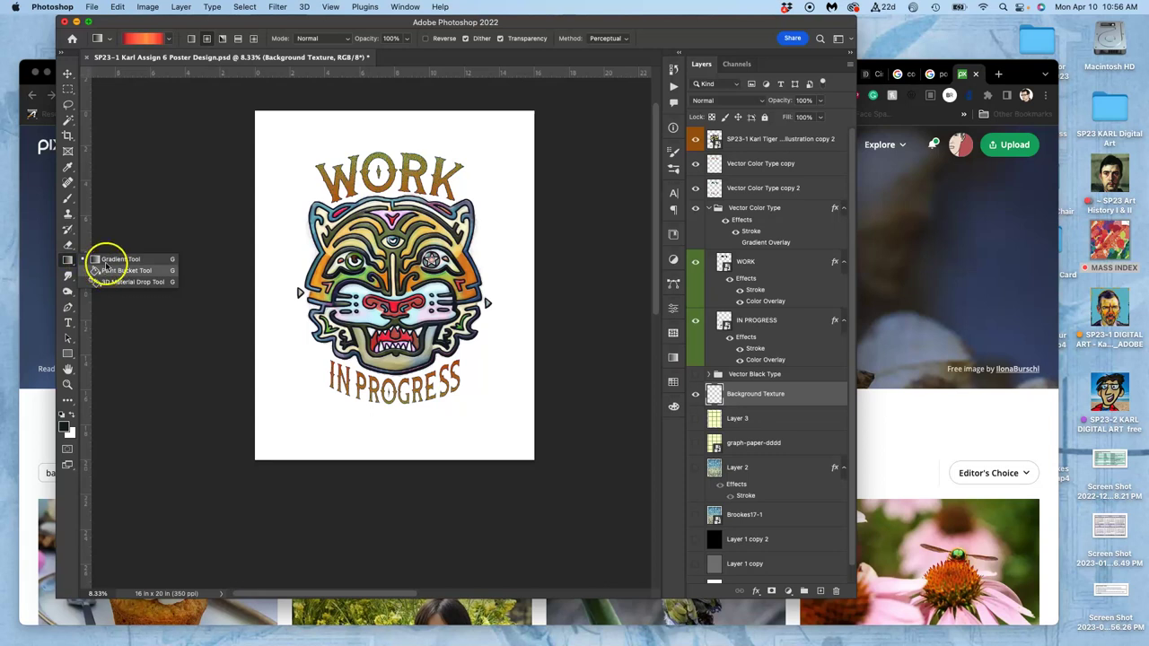
click(107, 260)
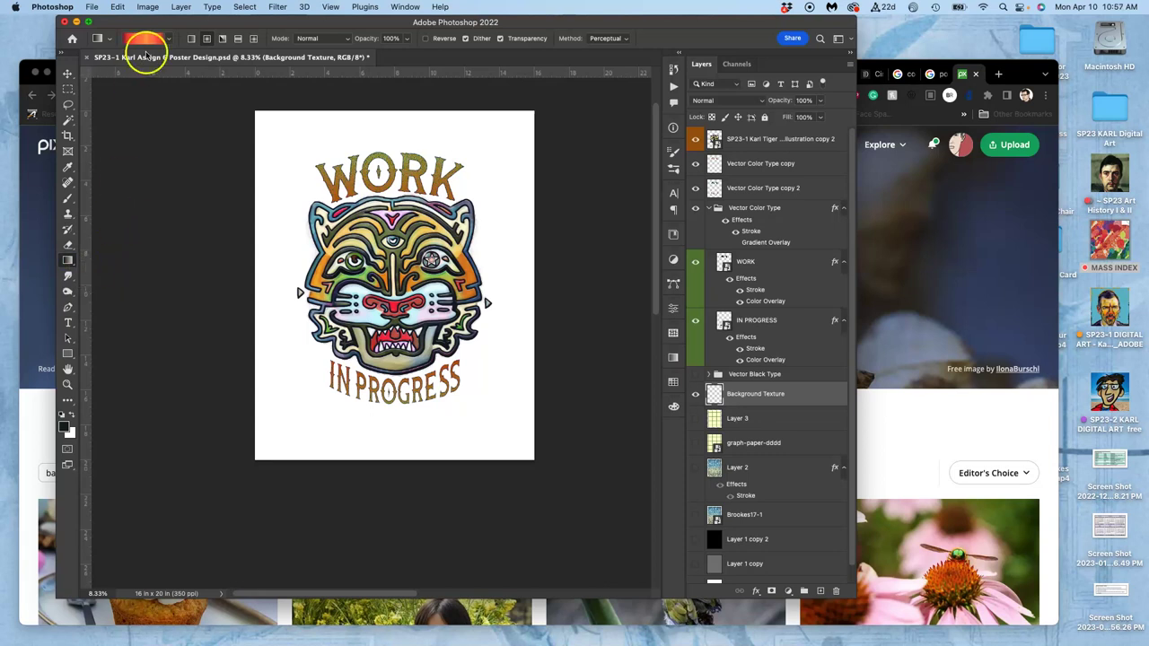
click(170, 40)
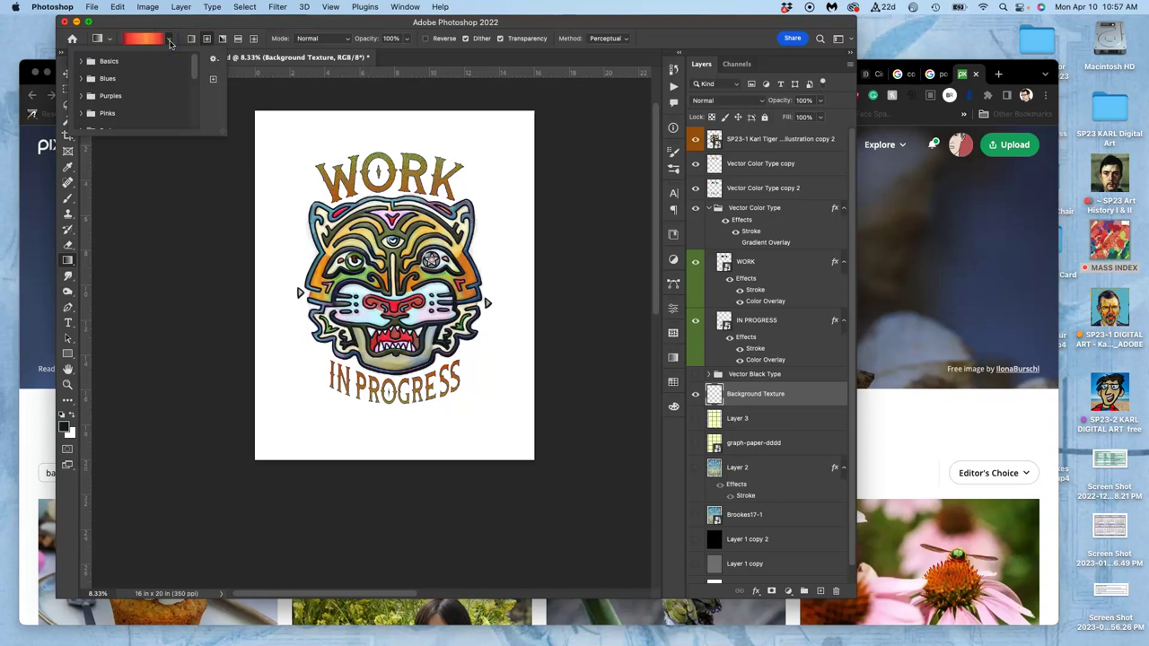
scroll(152, 86, down, 3)
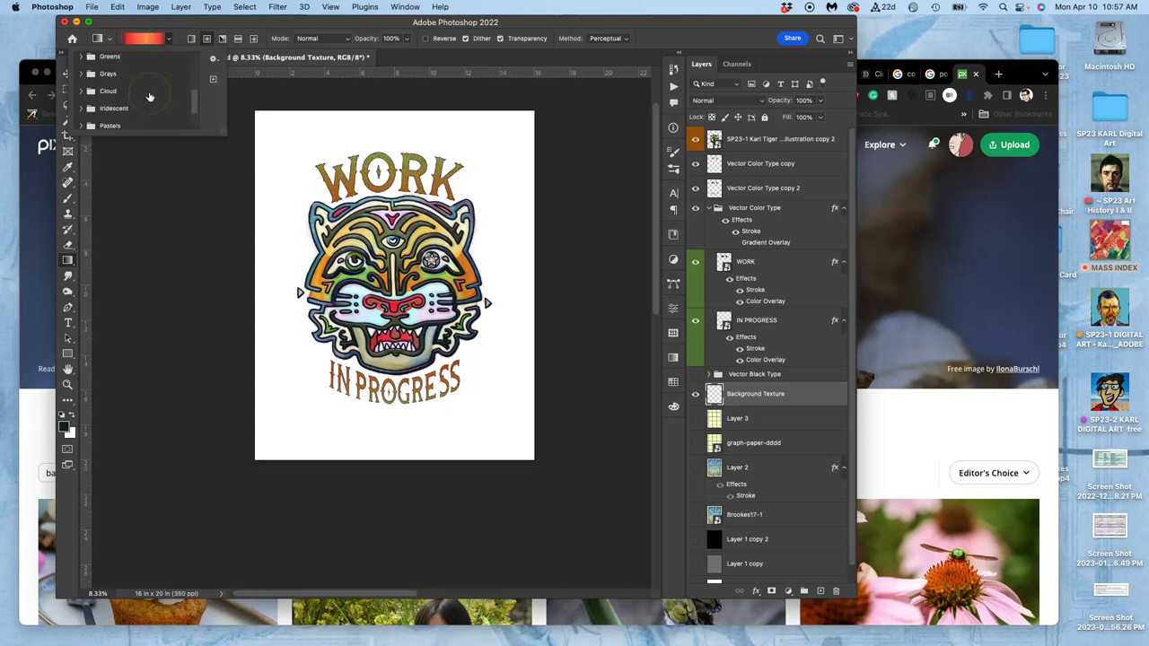
scroll(149, 97, up, 1)
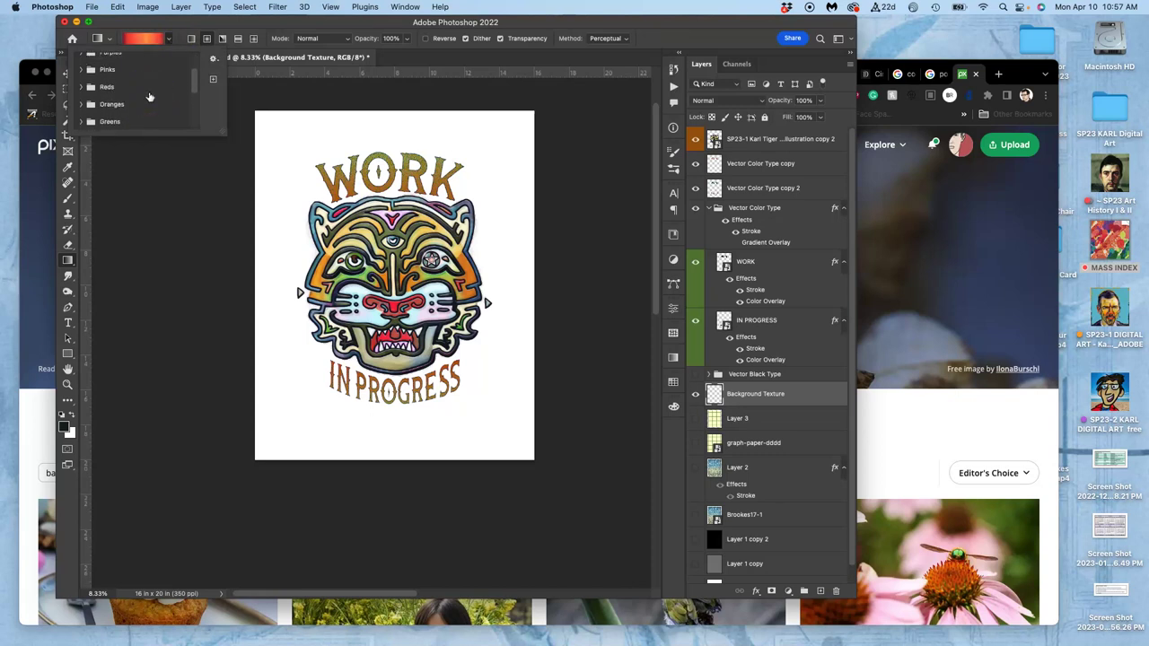
click(80, 105)
scroll(80, 106, down, 5)
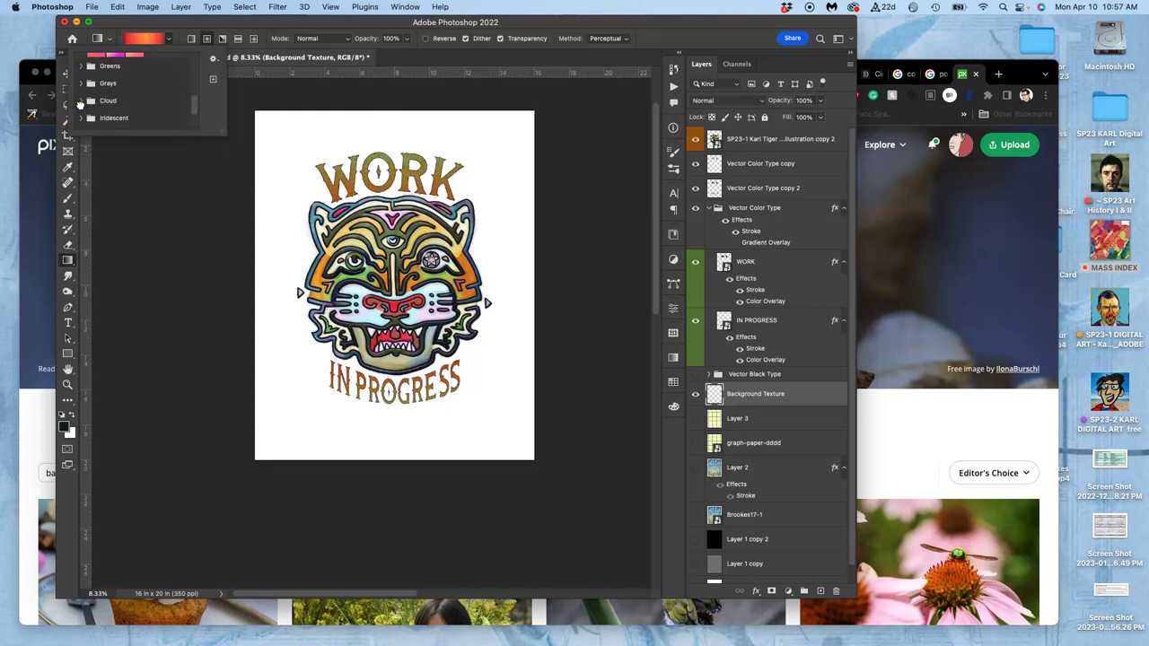